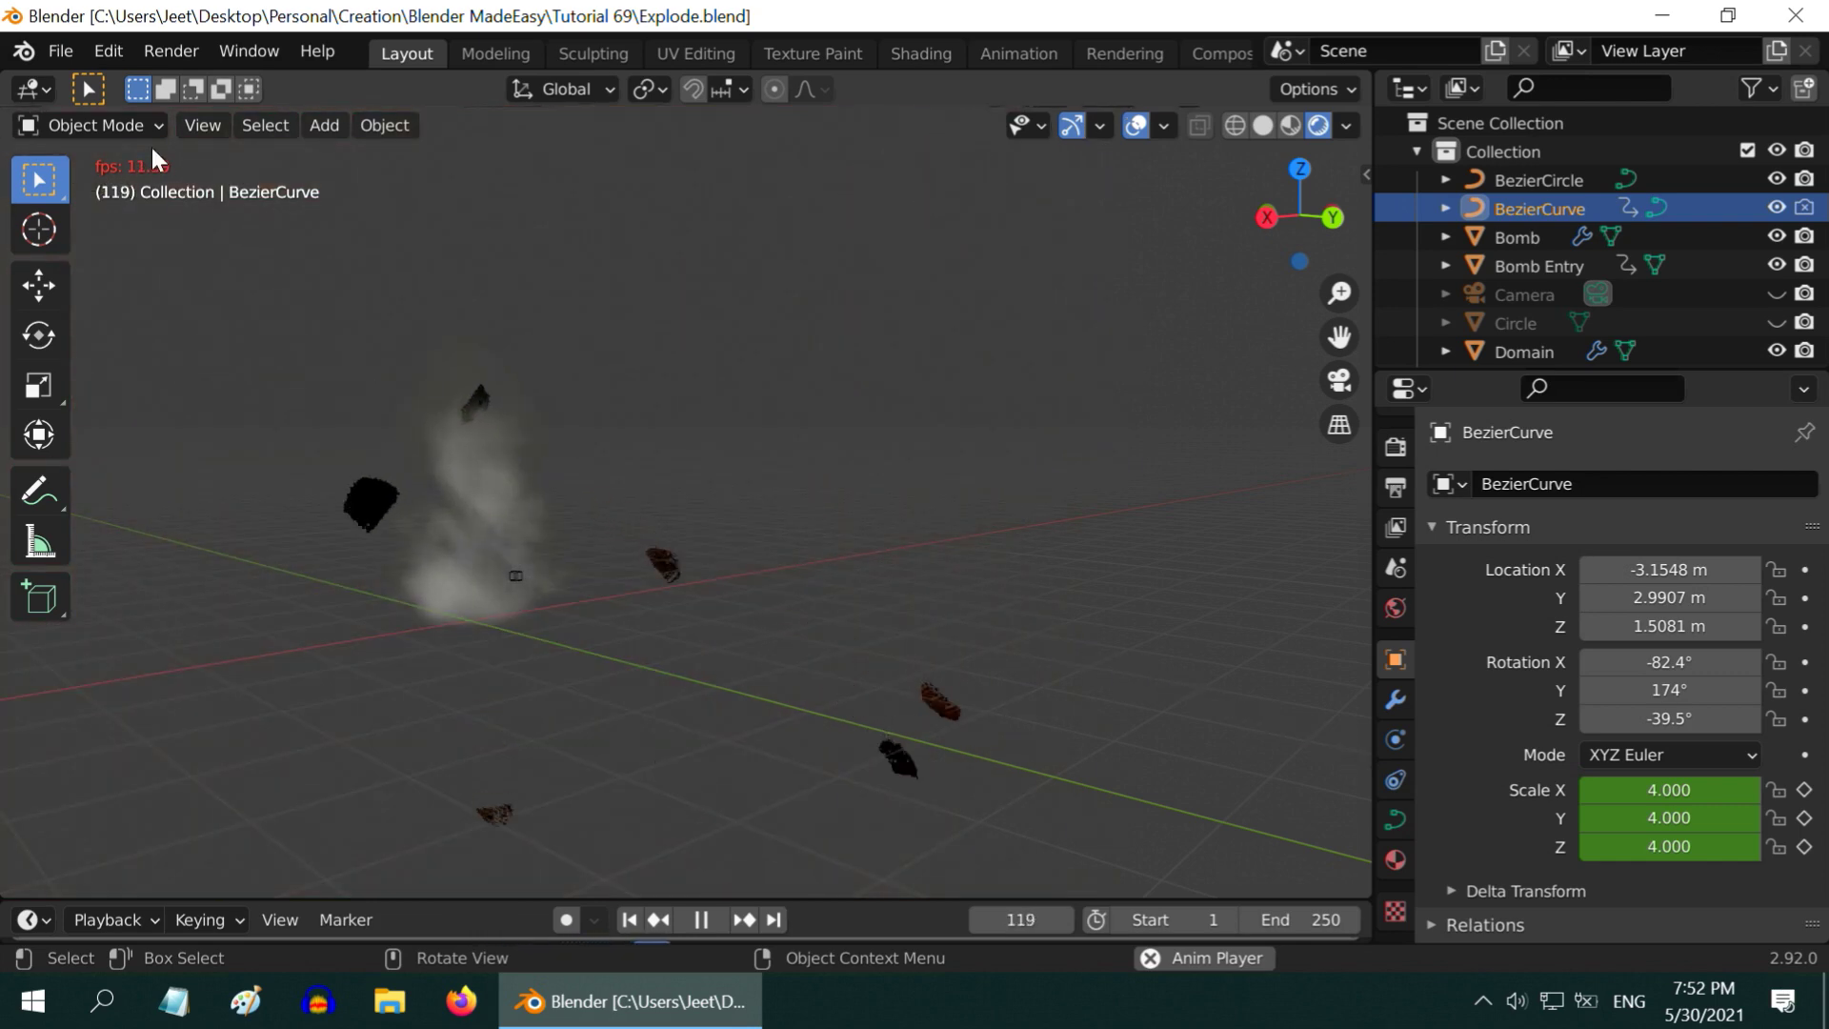
Replace the exploding-bomb file with a new General scene from File > New
{"action": "left_click", "coordinate": [59, 53]}
{"action": "mouse_move", "coordinate": [99, 86]}
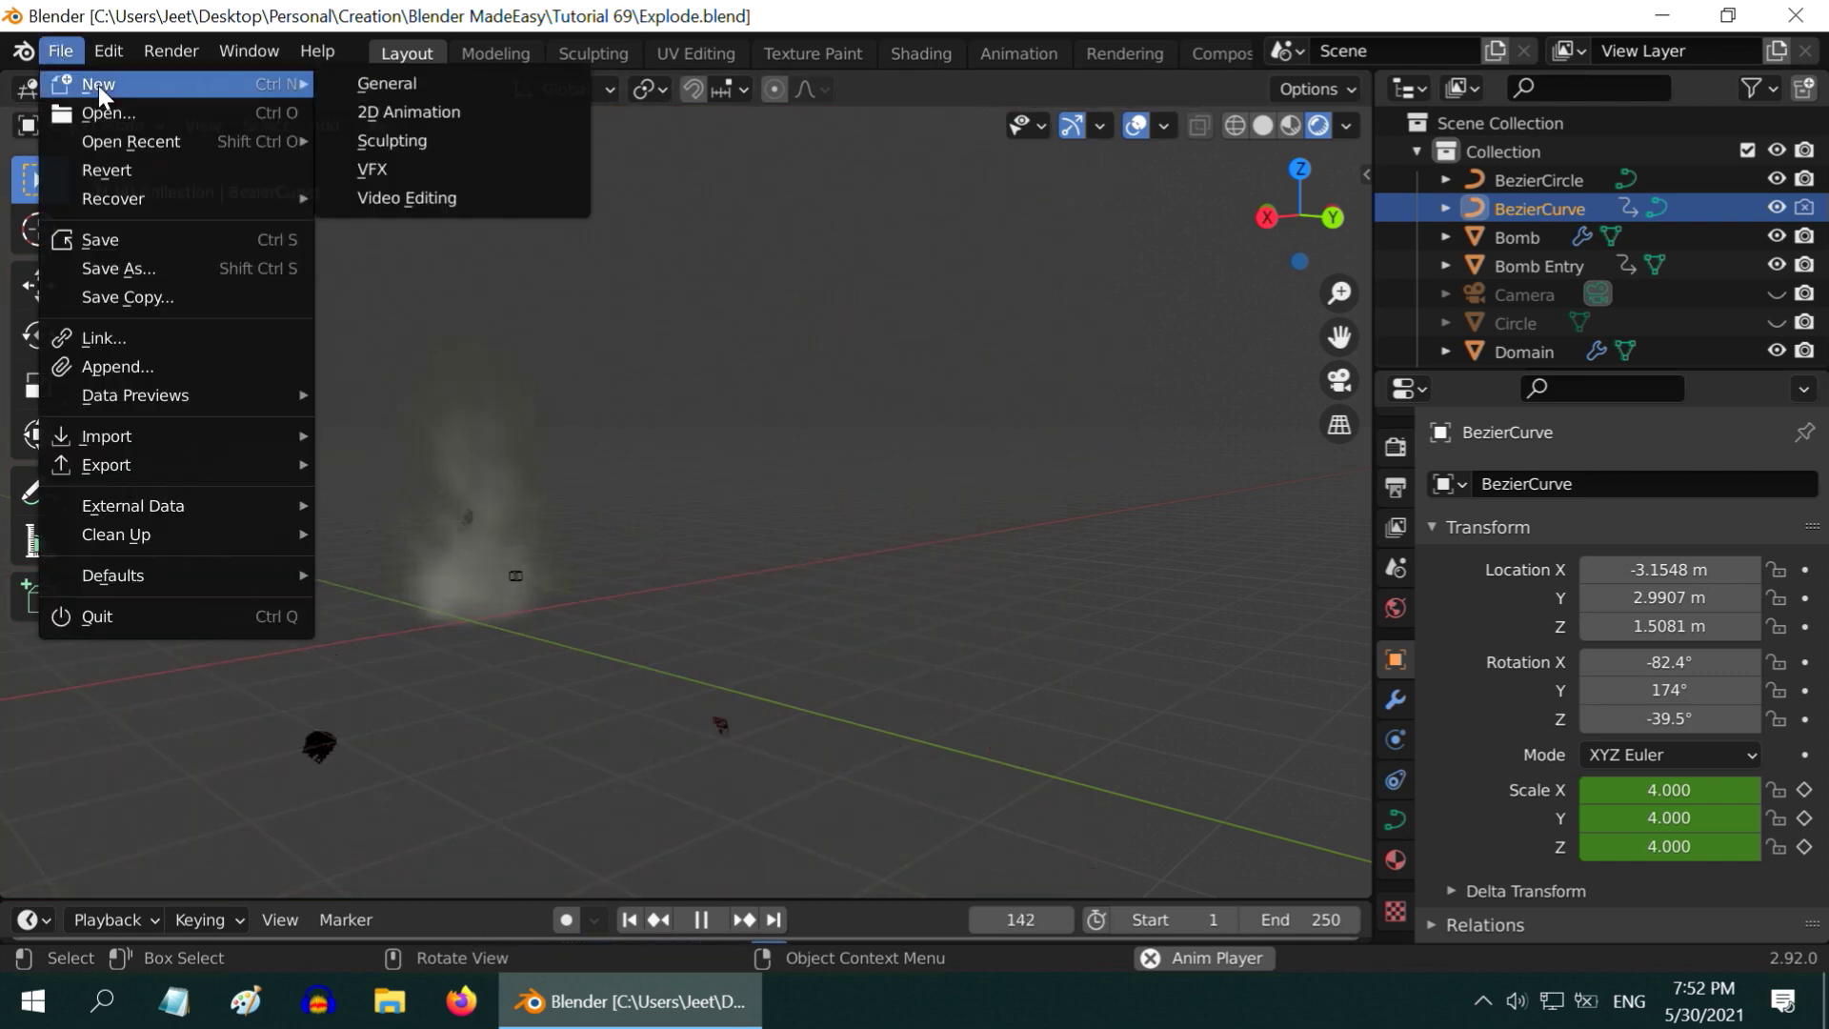
{"action": "left_click", "coordinate": [400, 83]}
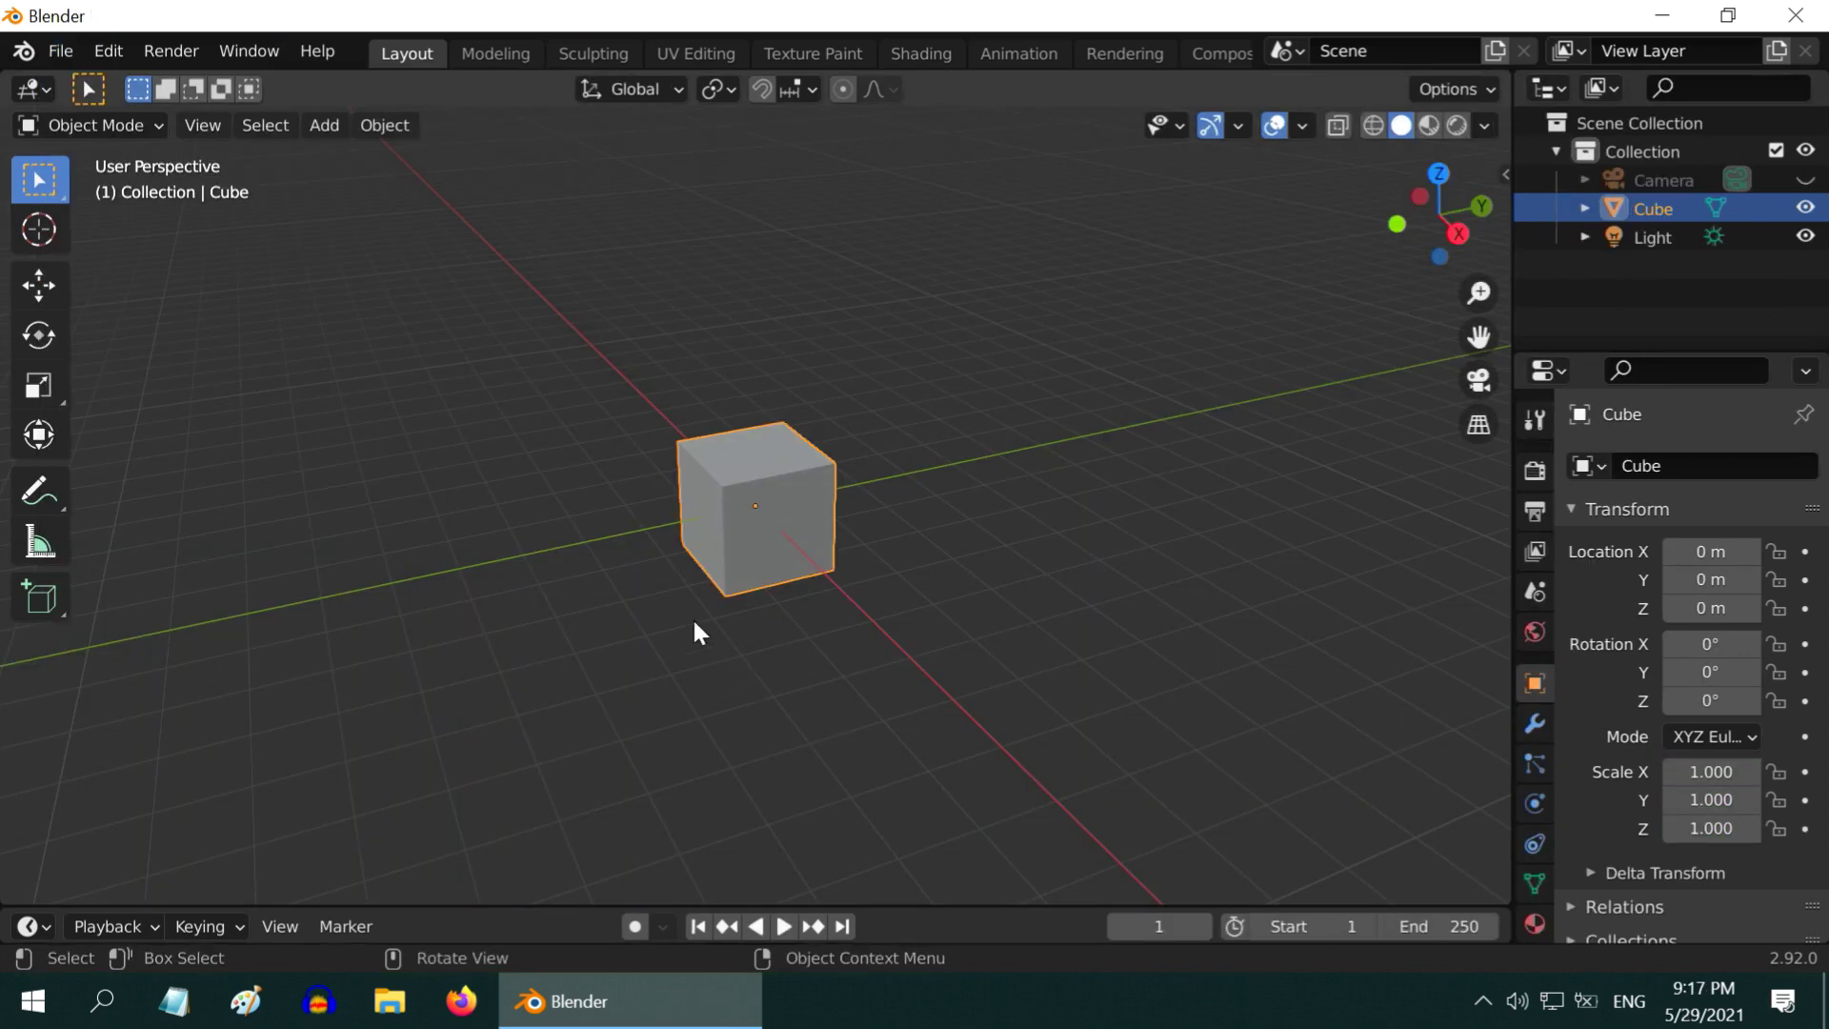
Delete the default cube and add a UV sphere at the origin
{"action": "key", "text": "x"}
{"action": "left_click", "coordinate": [684, 615]}
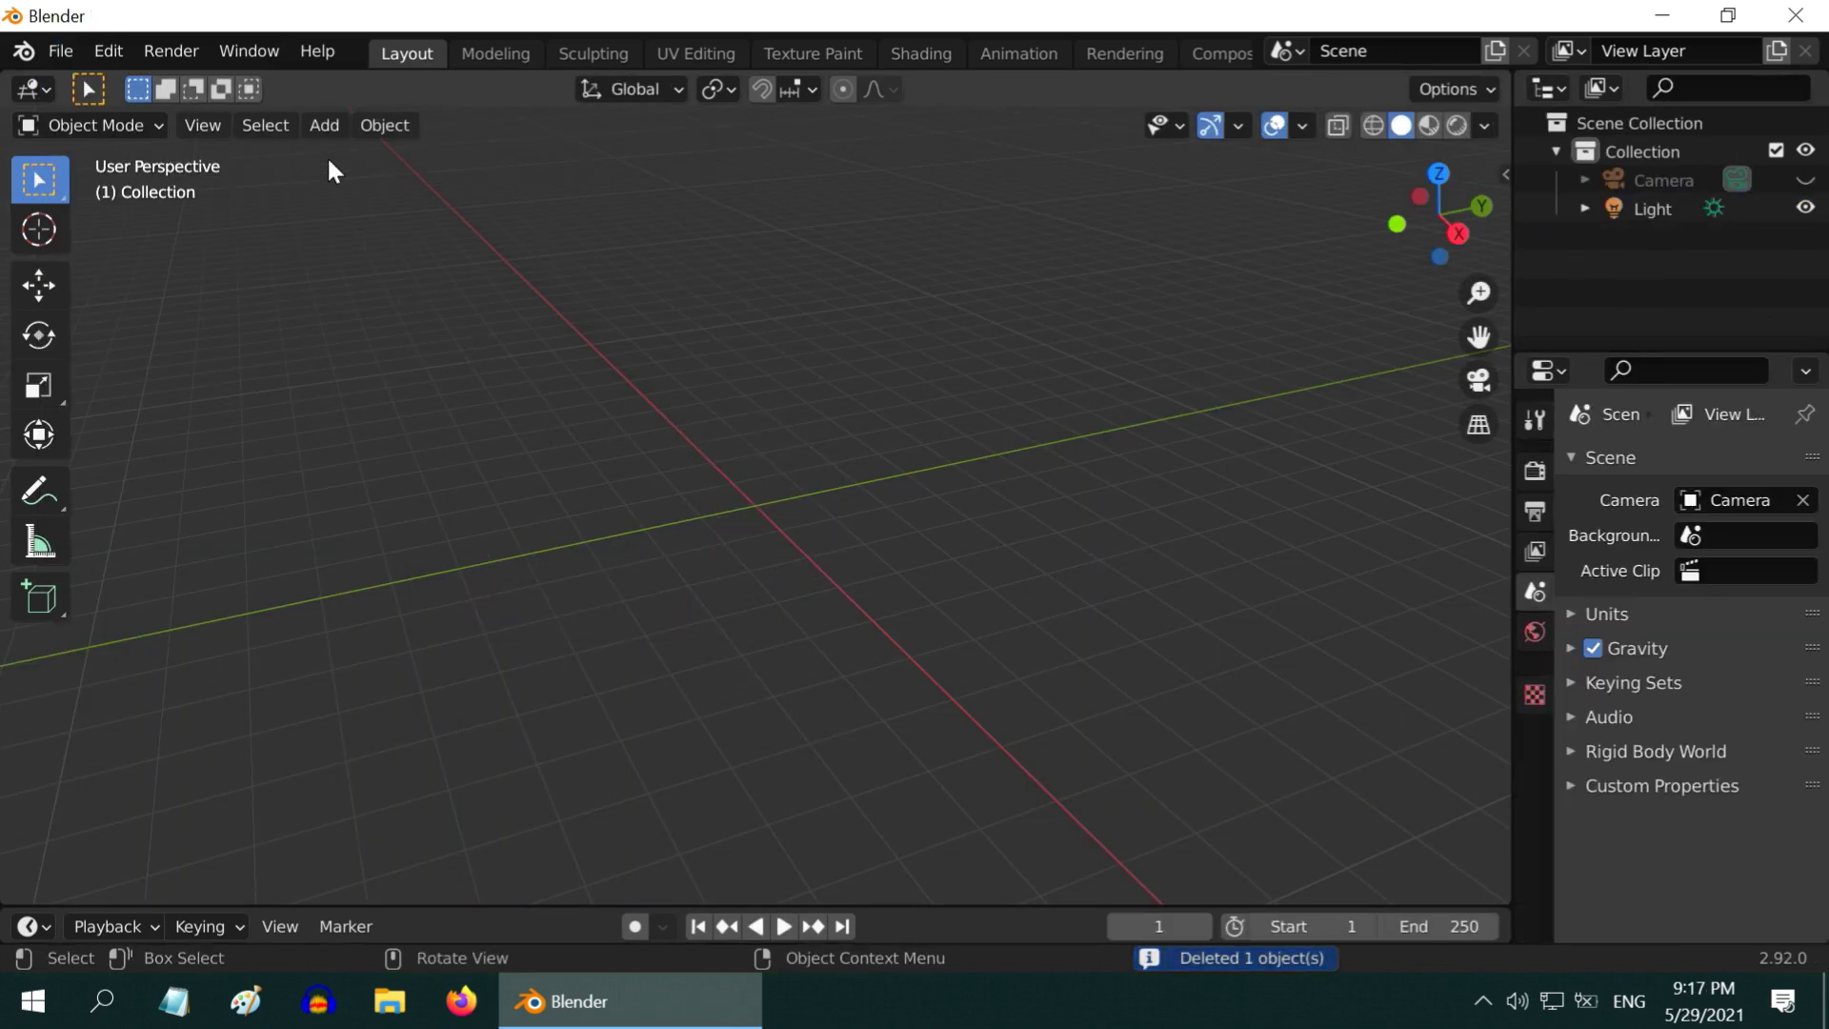
{"action": "left_click", "coordinate": [324, 124]}
{"action": "mouse_move", "coordinate": [351, 162]}
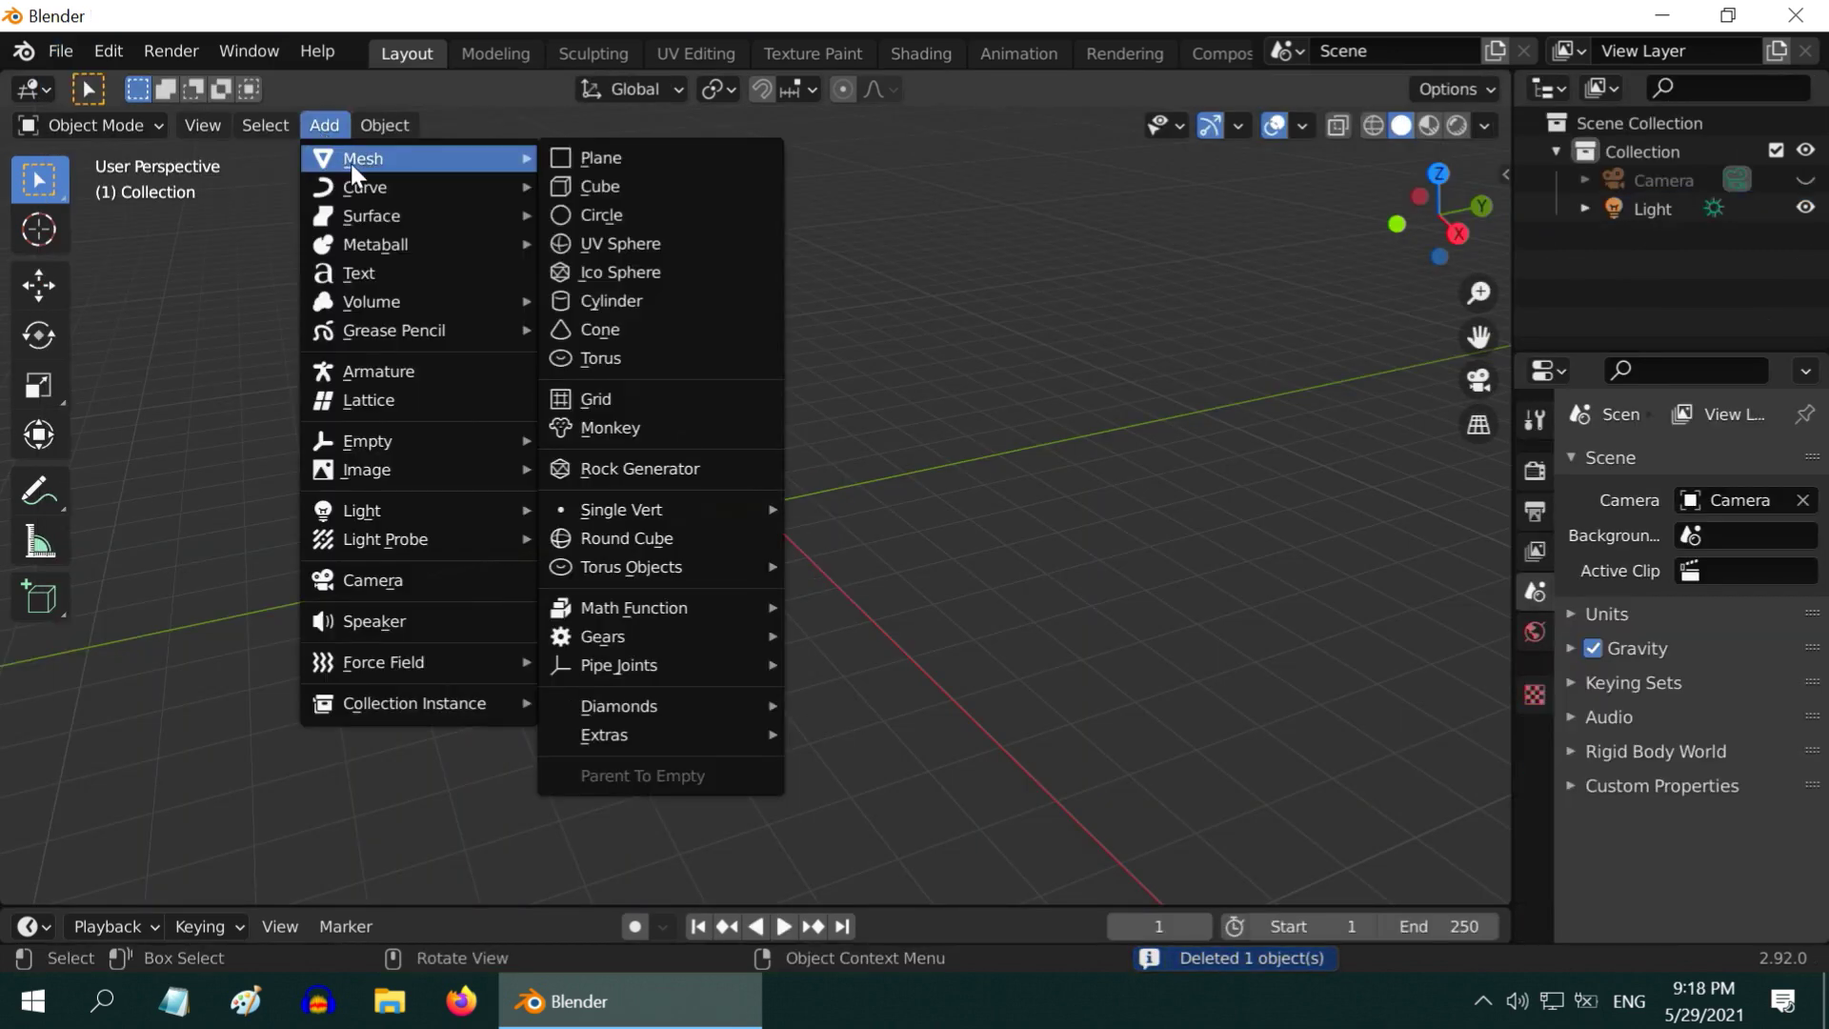
{"action": "left_click", "coordinate": [650, 242]}
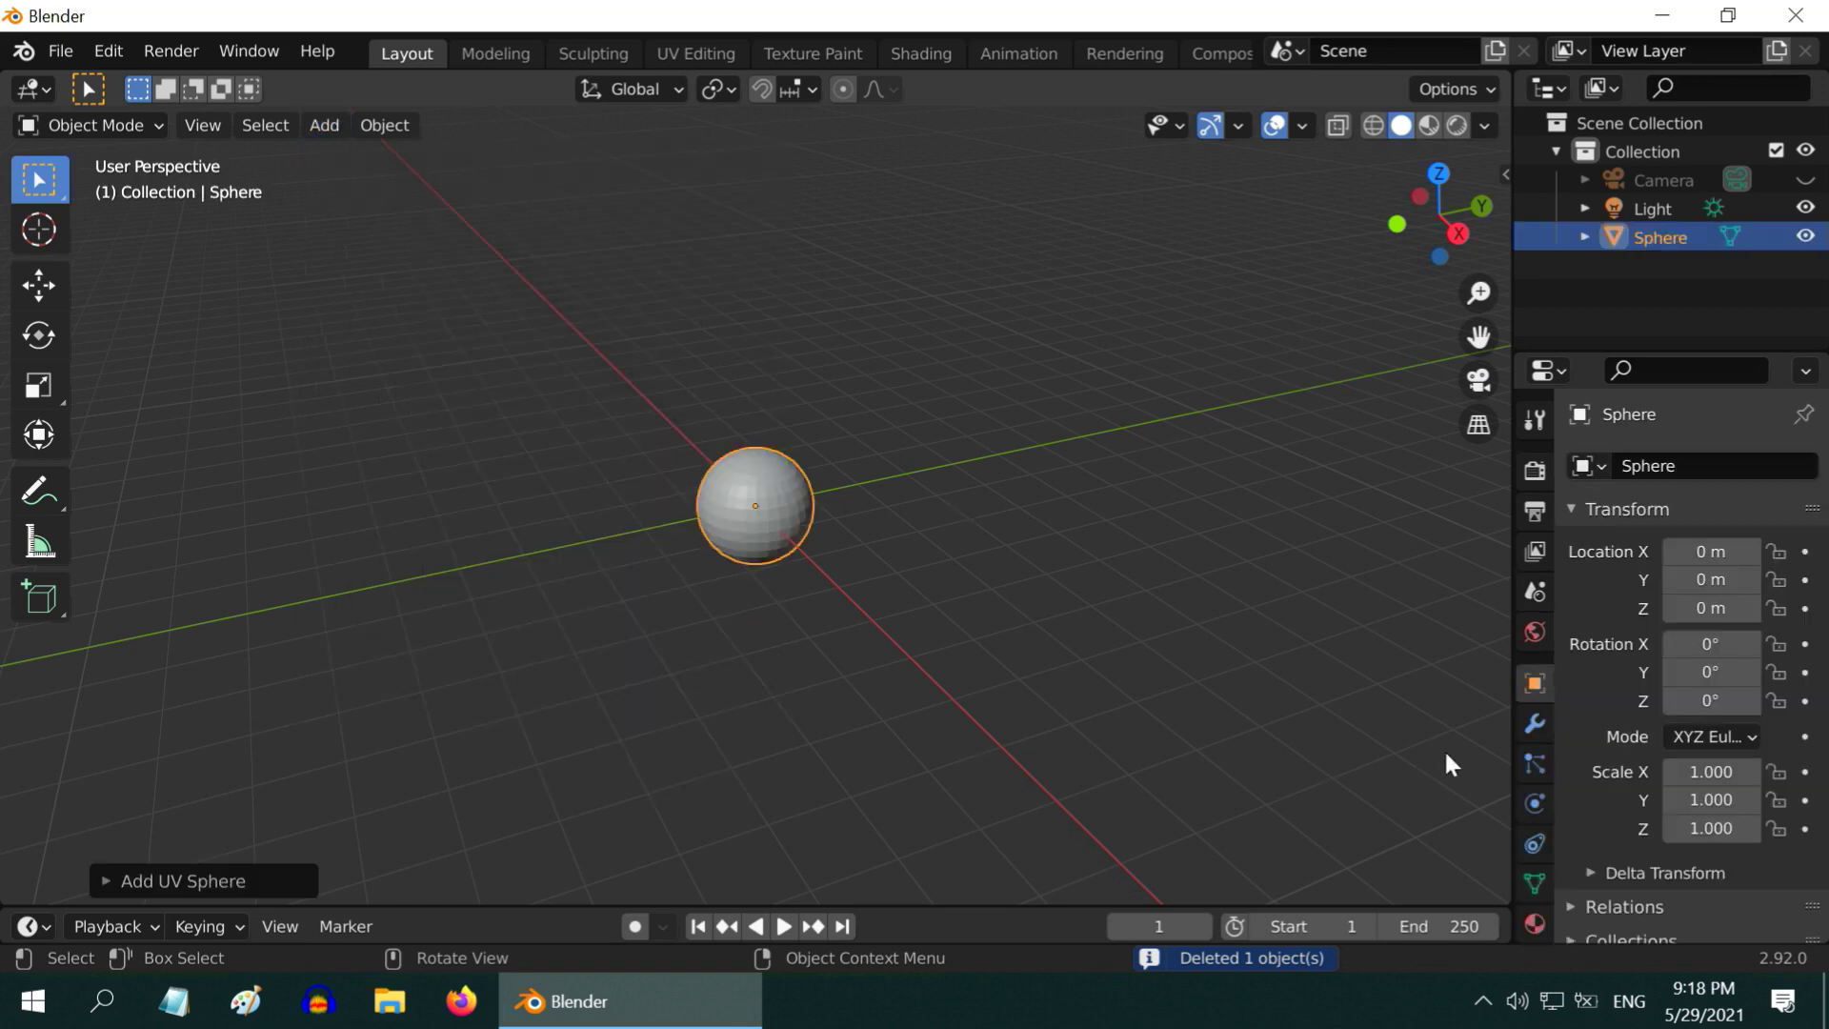
Add a Subdivision Surface modifier to the sphere and apply it to the mesh
{"action": "left_click", "coordinate": [1535, 724]}
{"action": "left_click", "coordinate": [1638, 465]}
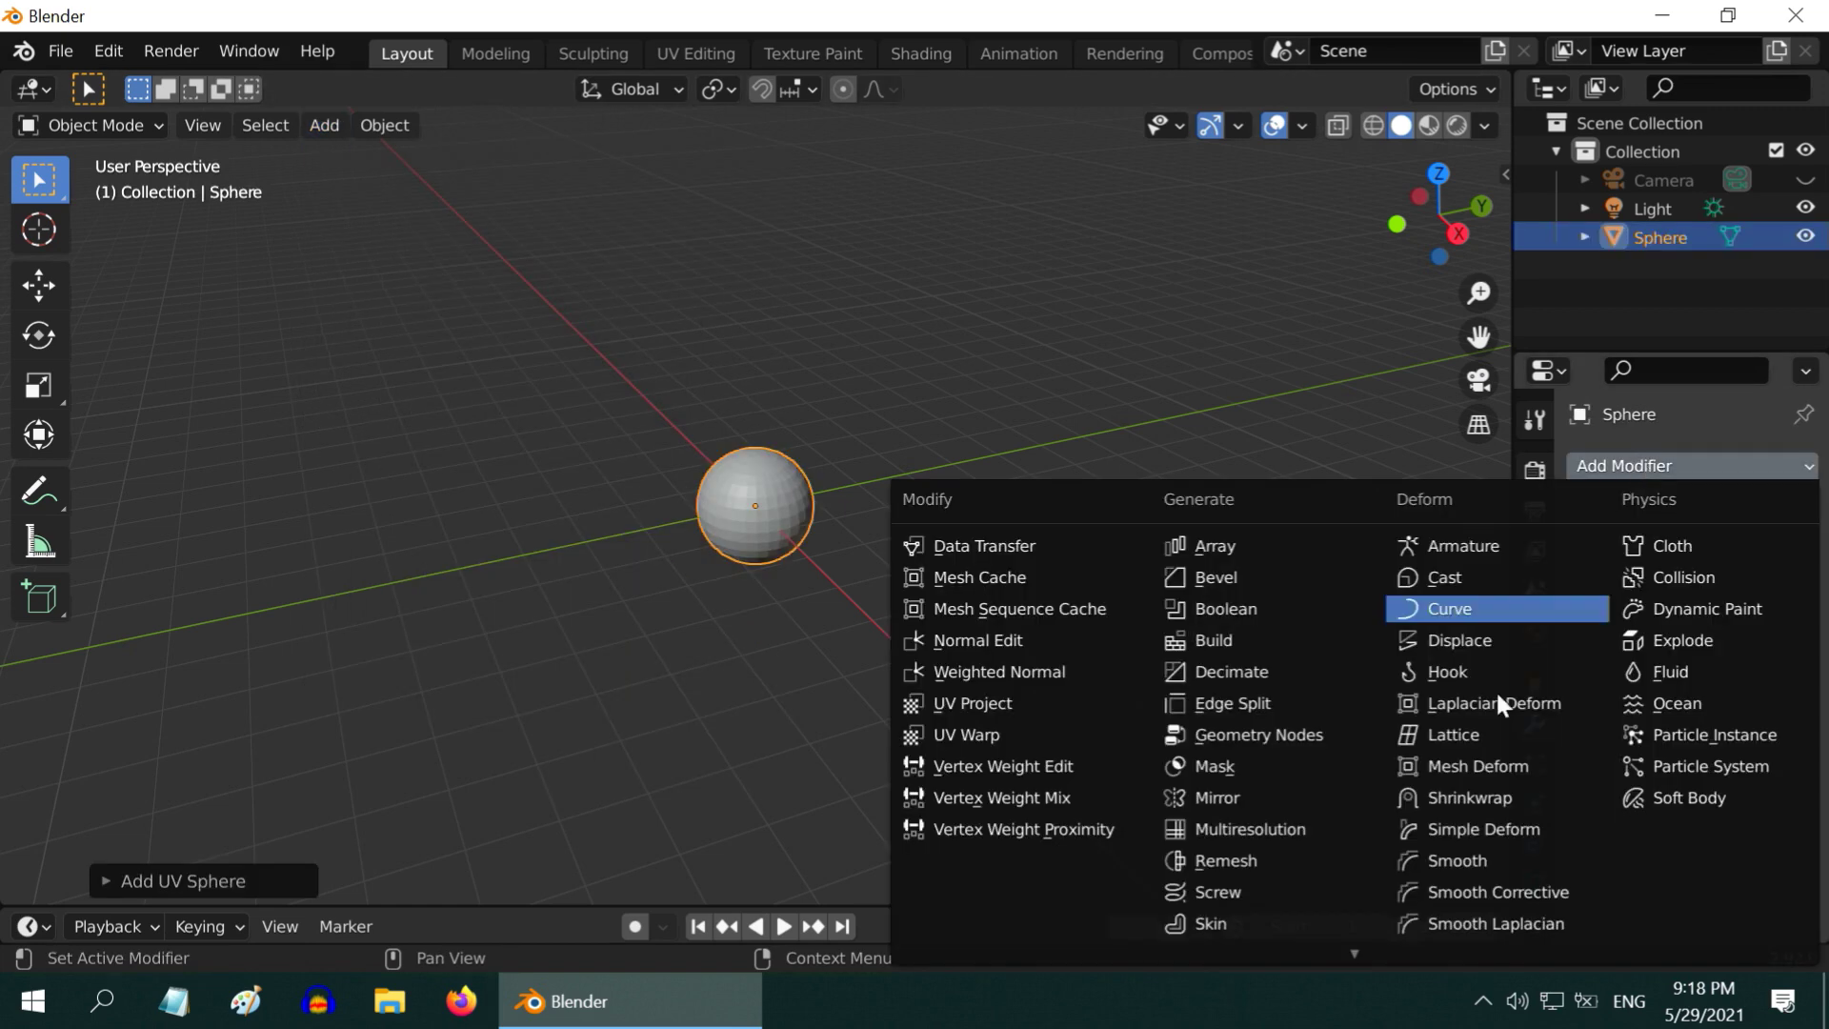
{"action": "mouse_move", "coordinate": [1354, 953]}
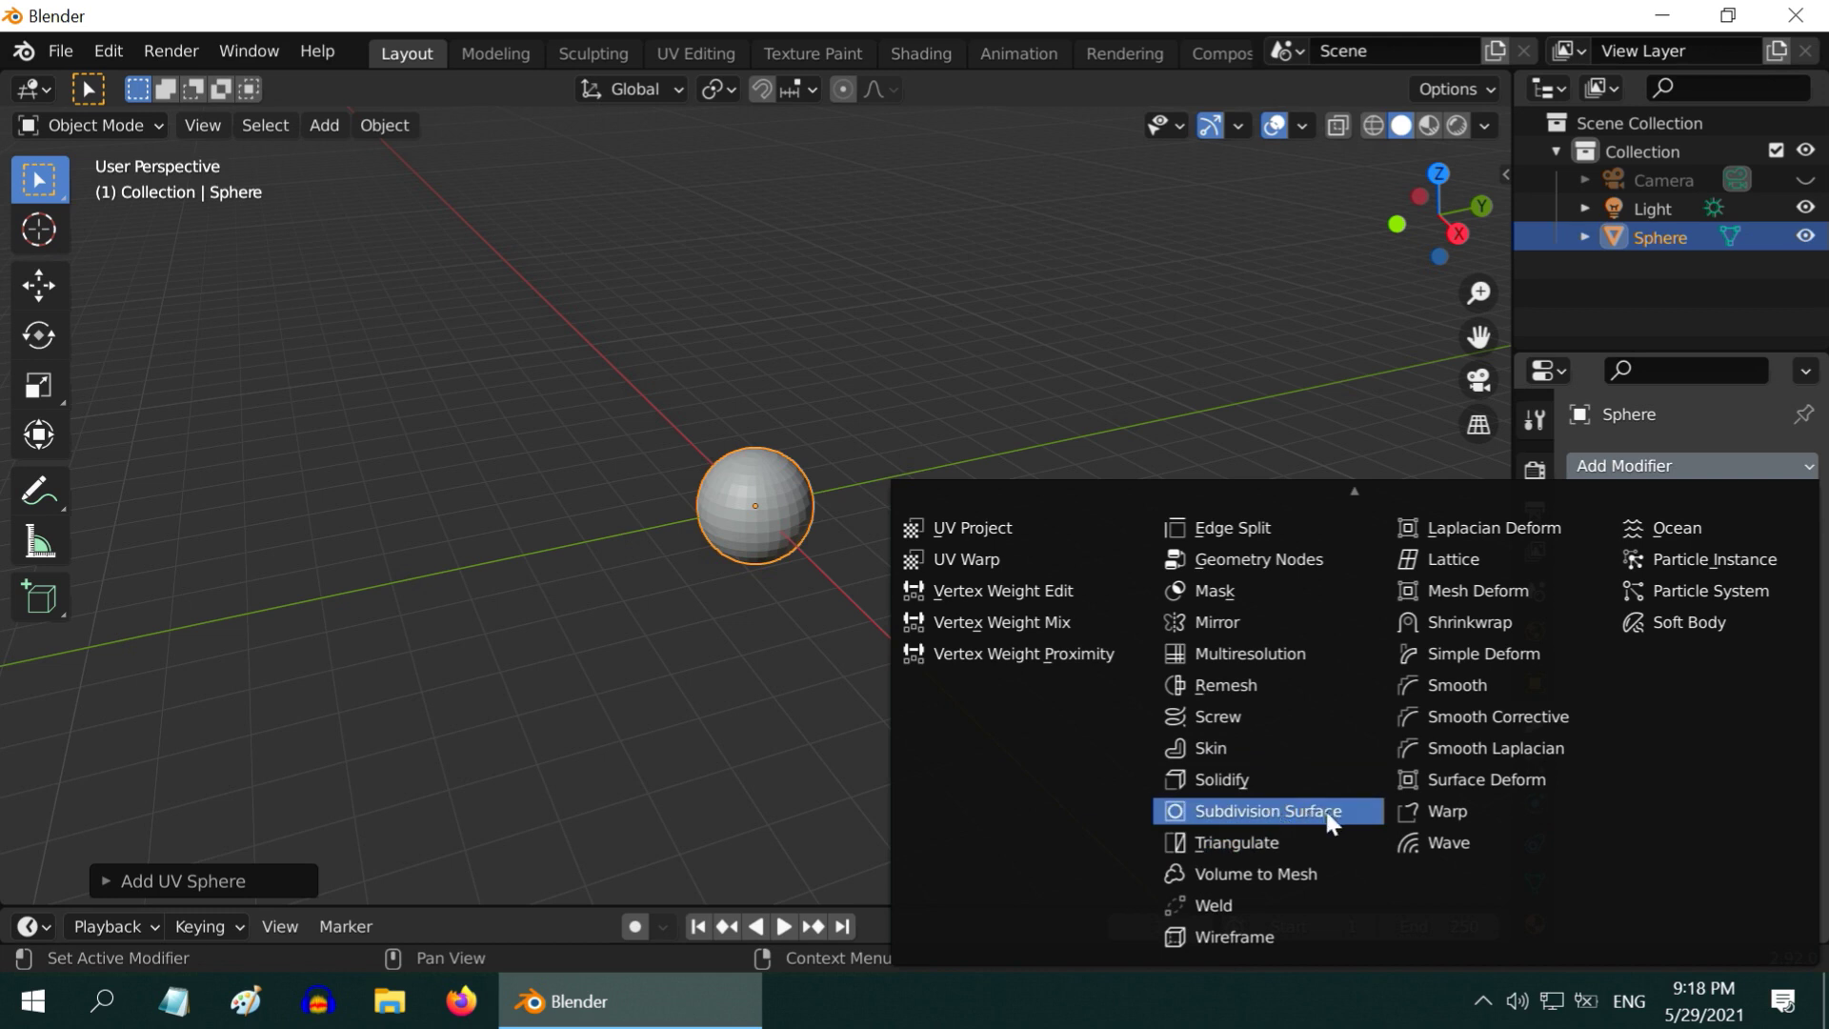
{"action": "left_click", "coordinate": [1329, 812]}
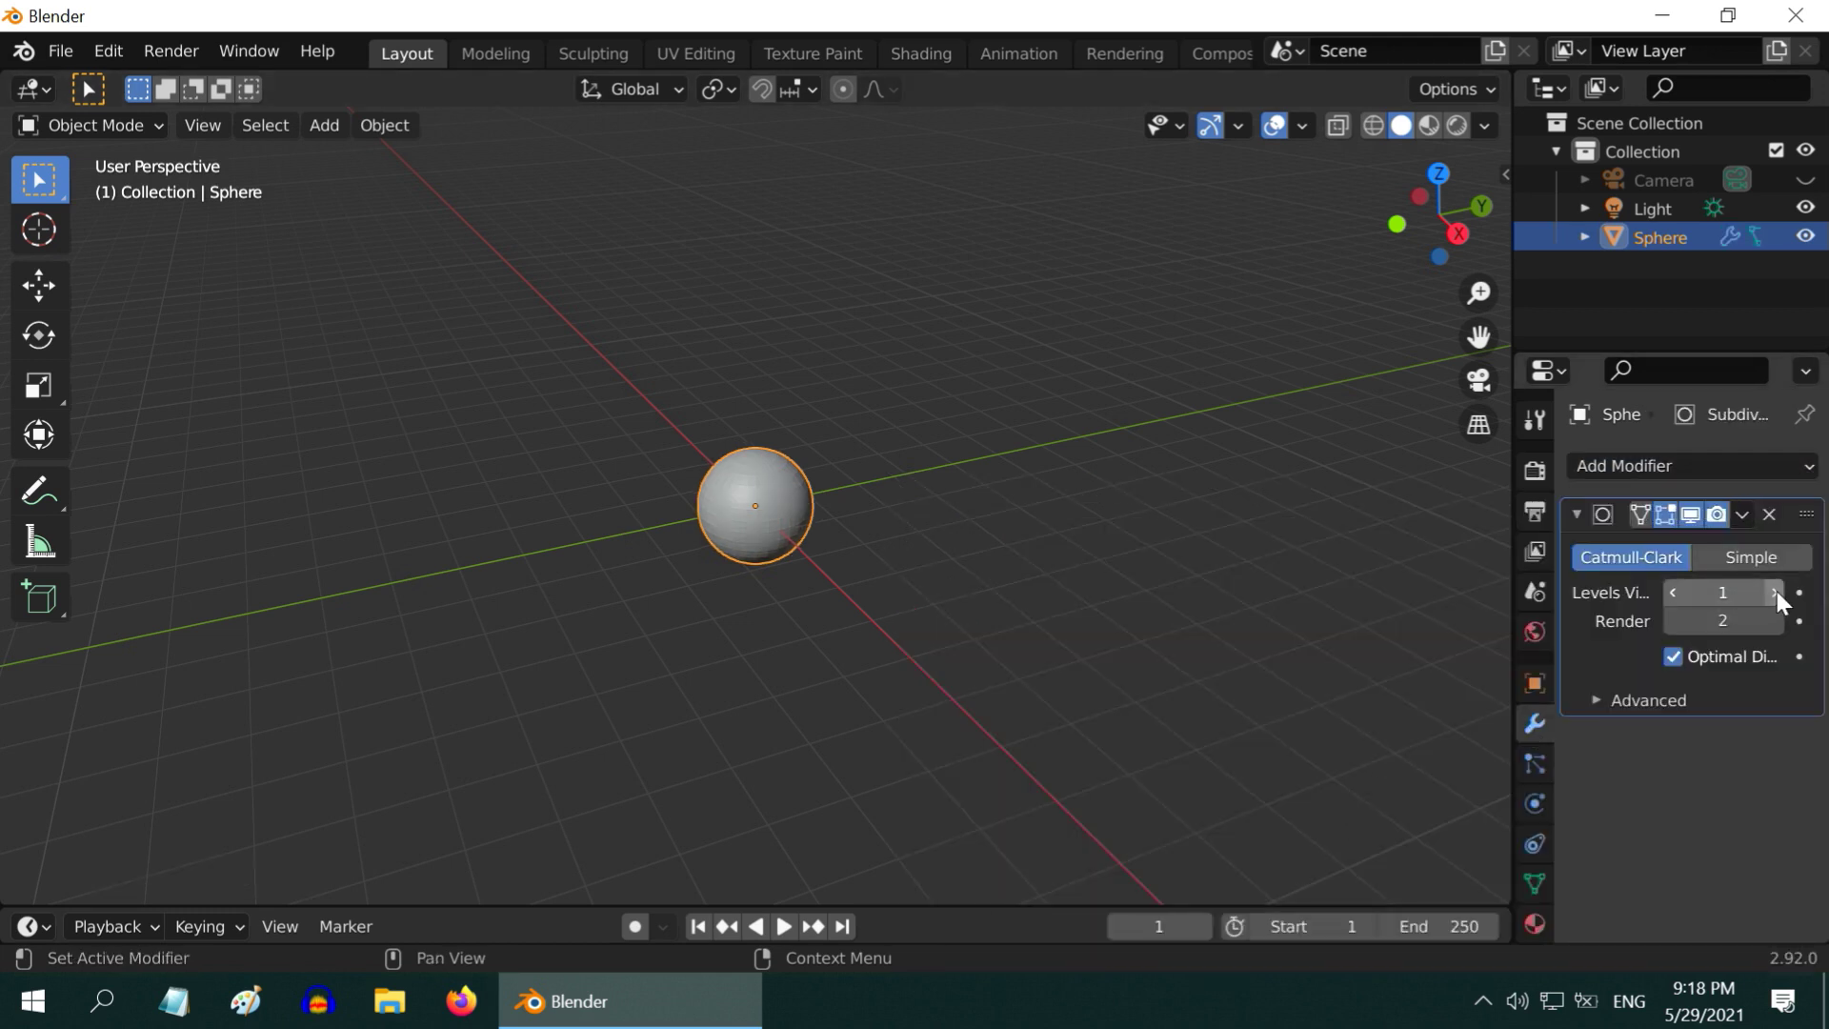
{"action": "left_click", "coordinate": [1741, 514]}
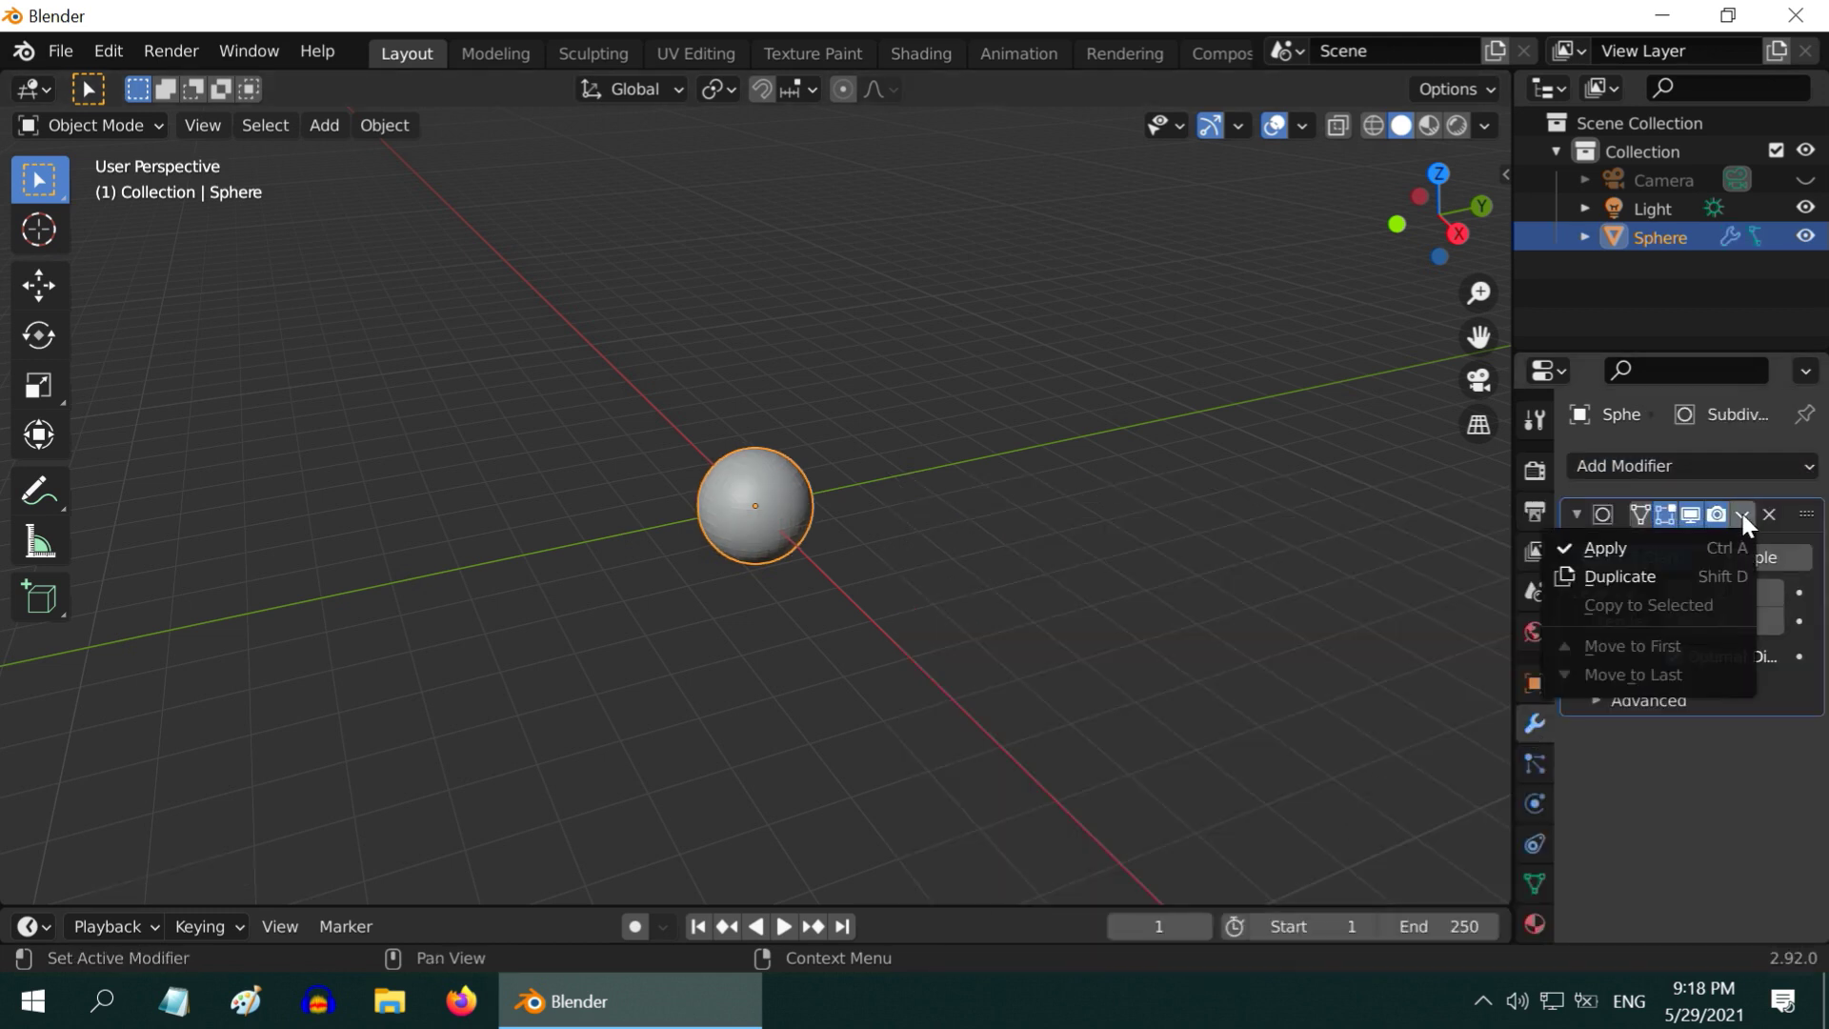
{"action": "left_click", "coordinate": [1680, 553]}
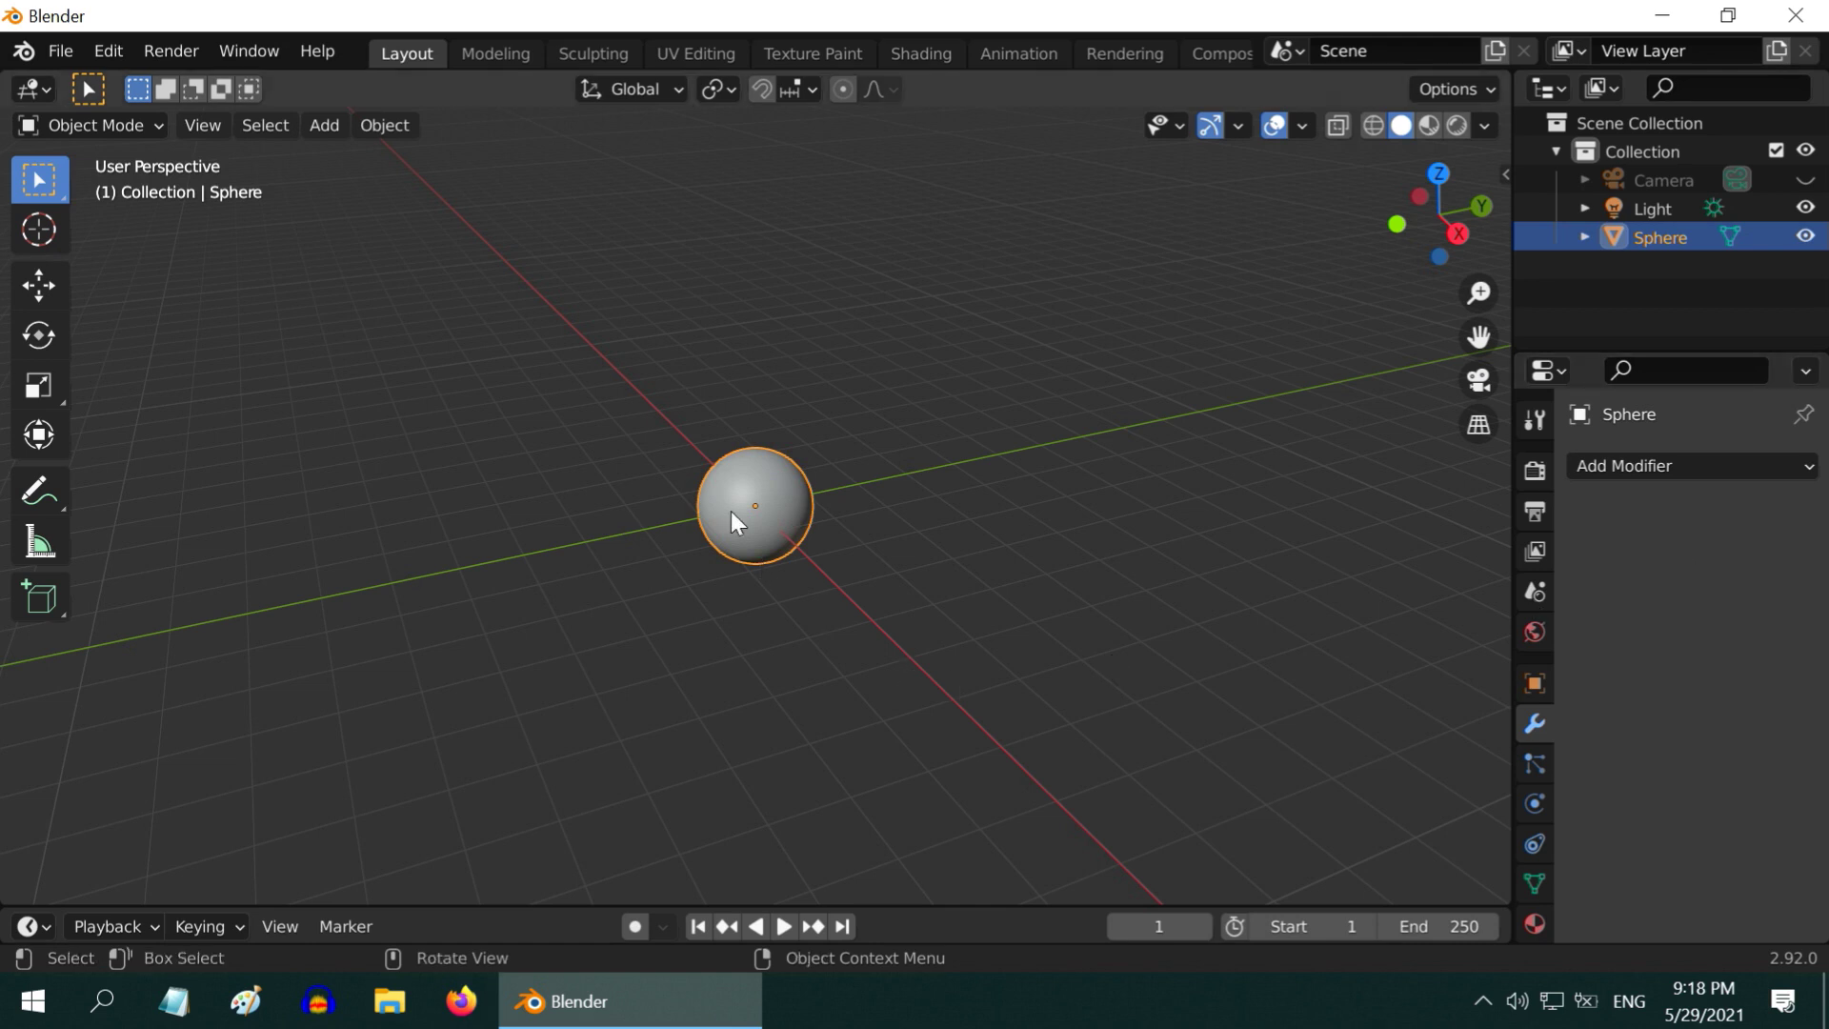
Scale the sphere up and switch the viewport to Rendered shading
{"action": "key", "text": "s"}
{"action": "left_click", "coordinate": [836, 601]}
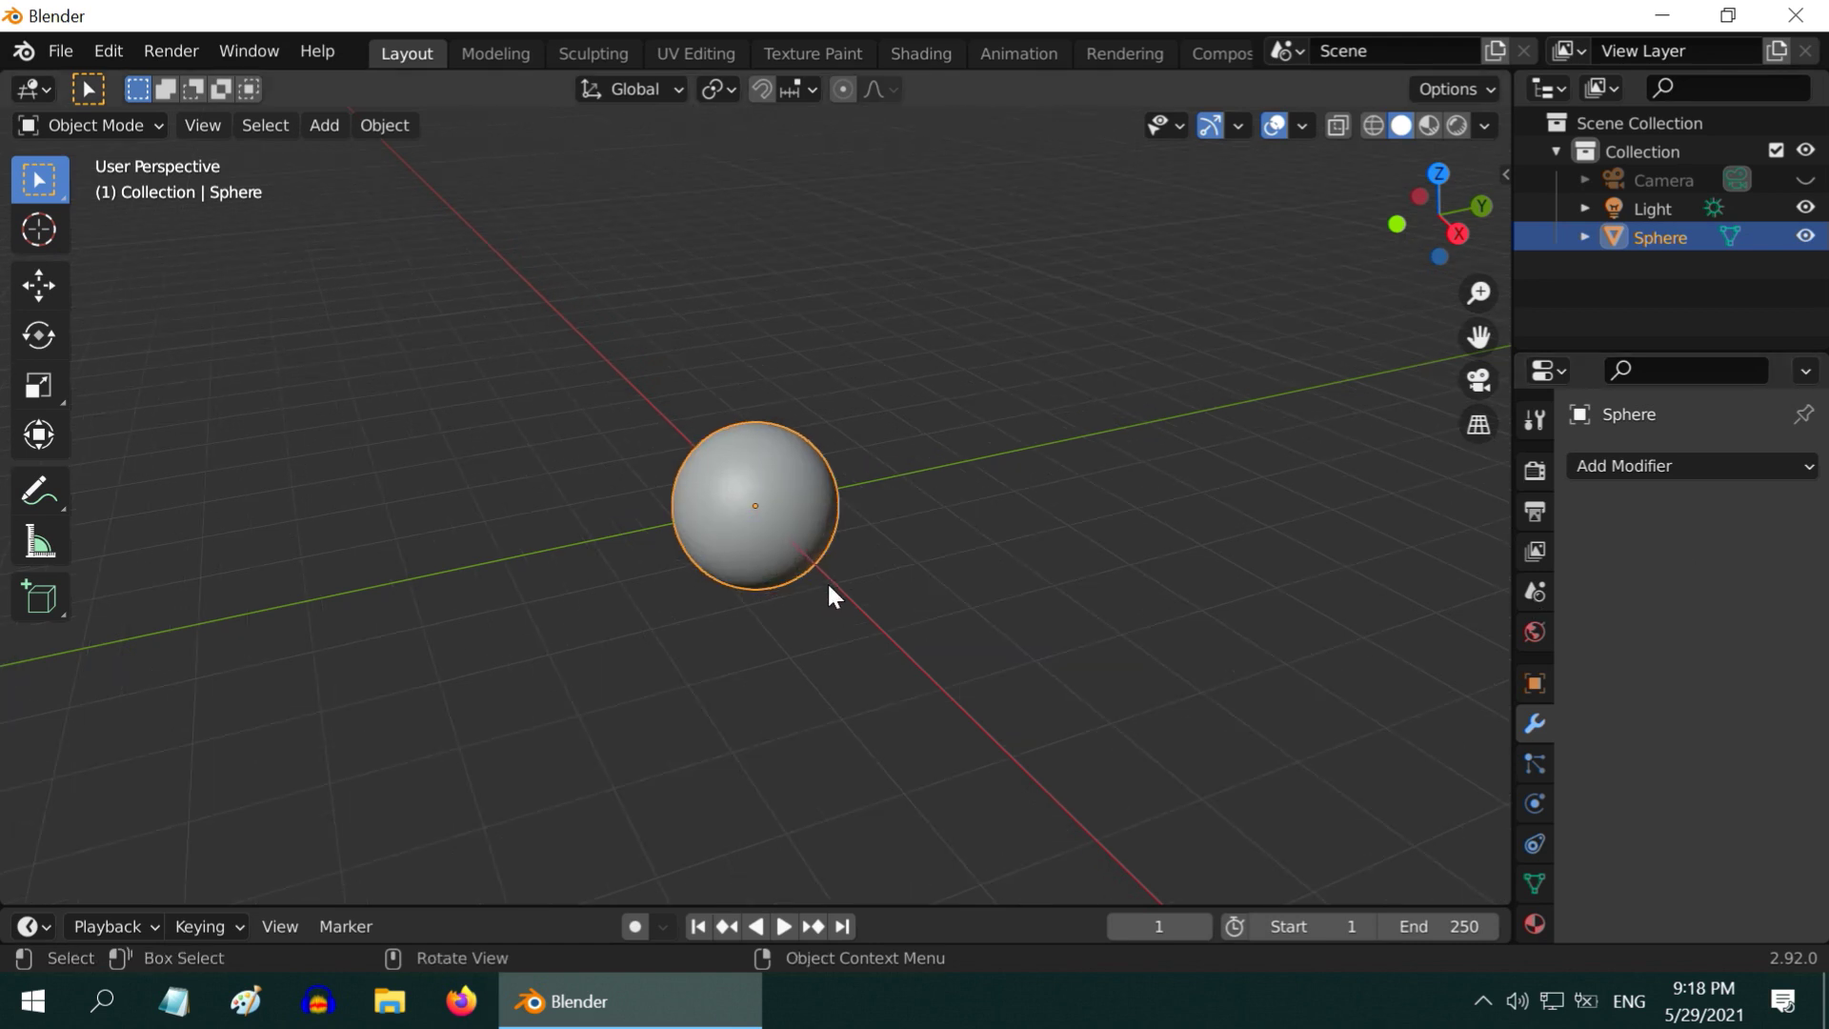
{"action": "left_click", "coordinate": [1456, 125]}
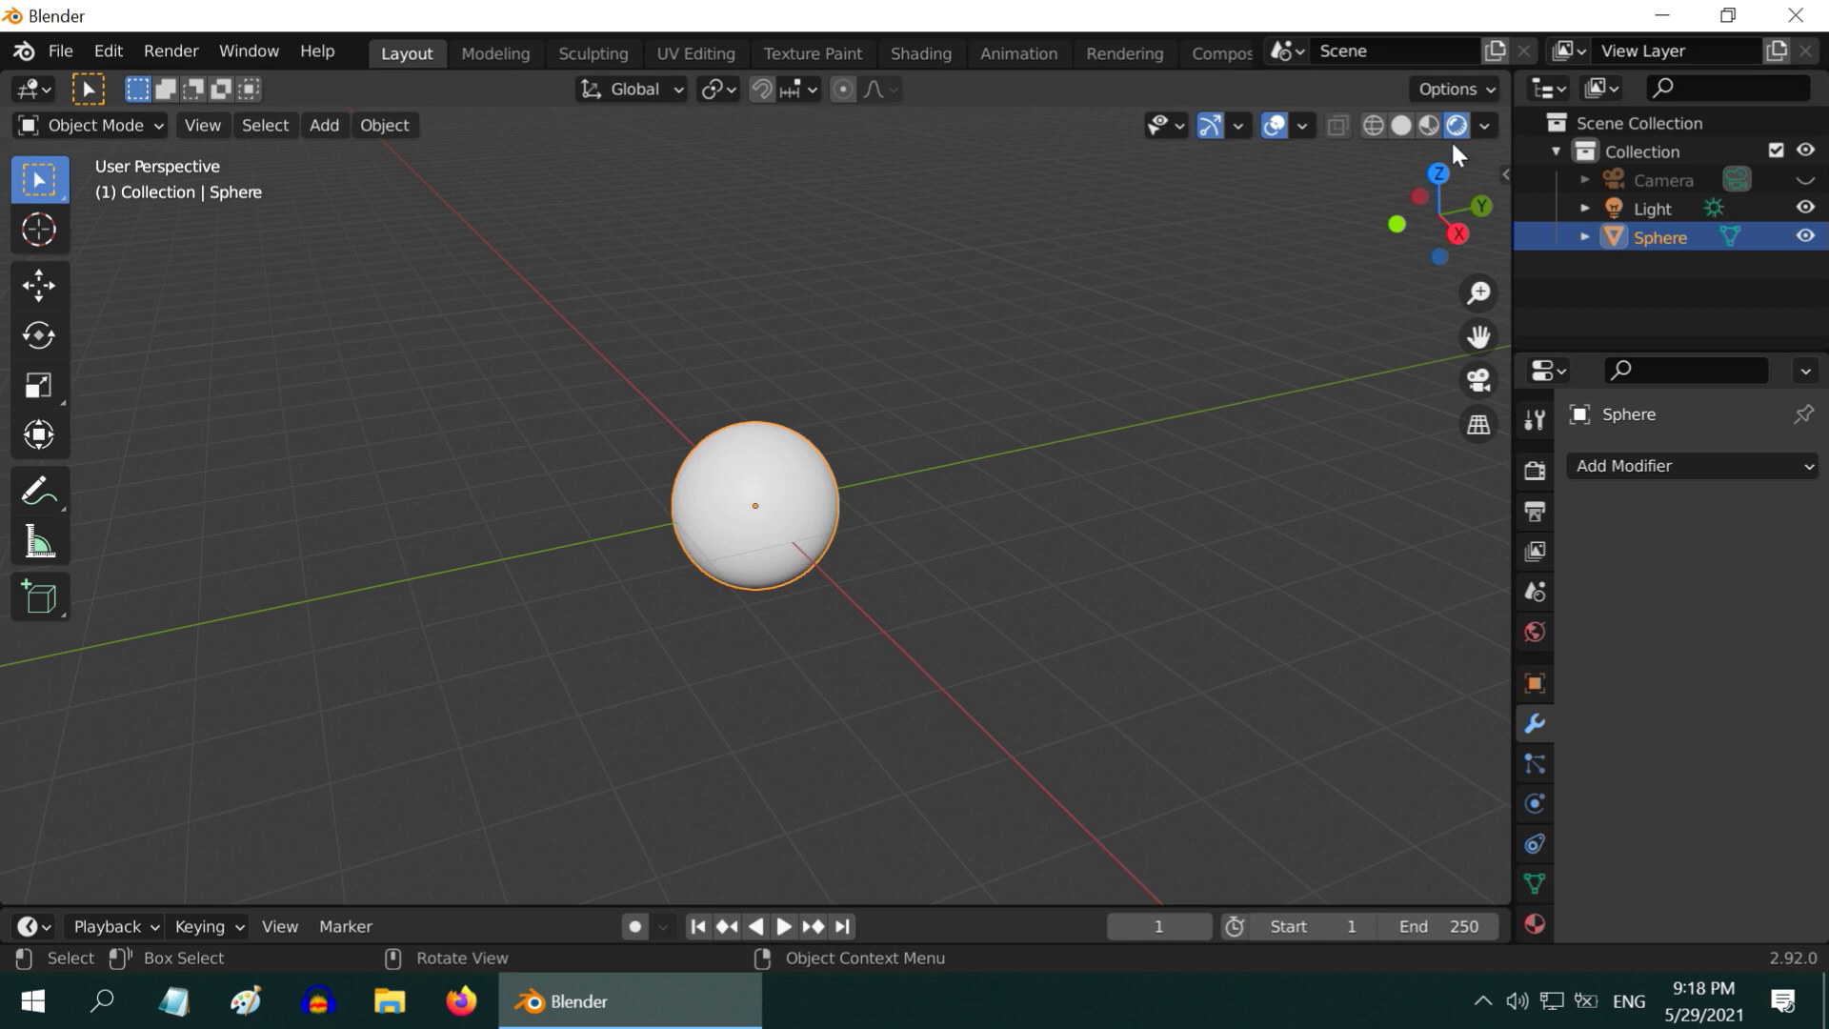
Give the sphere a new material with a fully black base colour
{"action": "left_click", "coordinate": [1534, 922]}
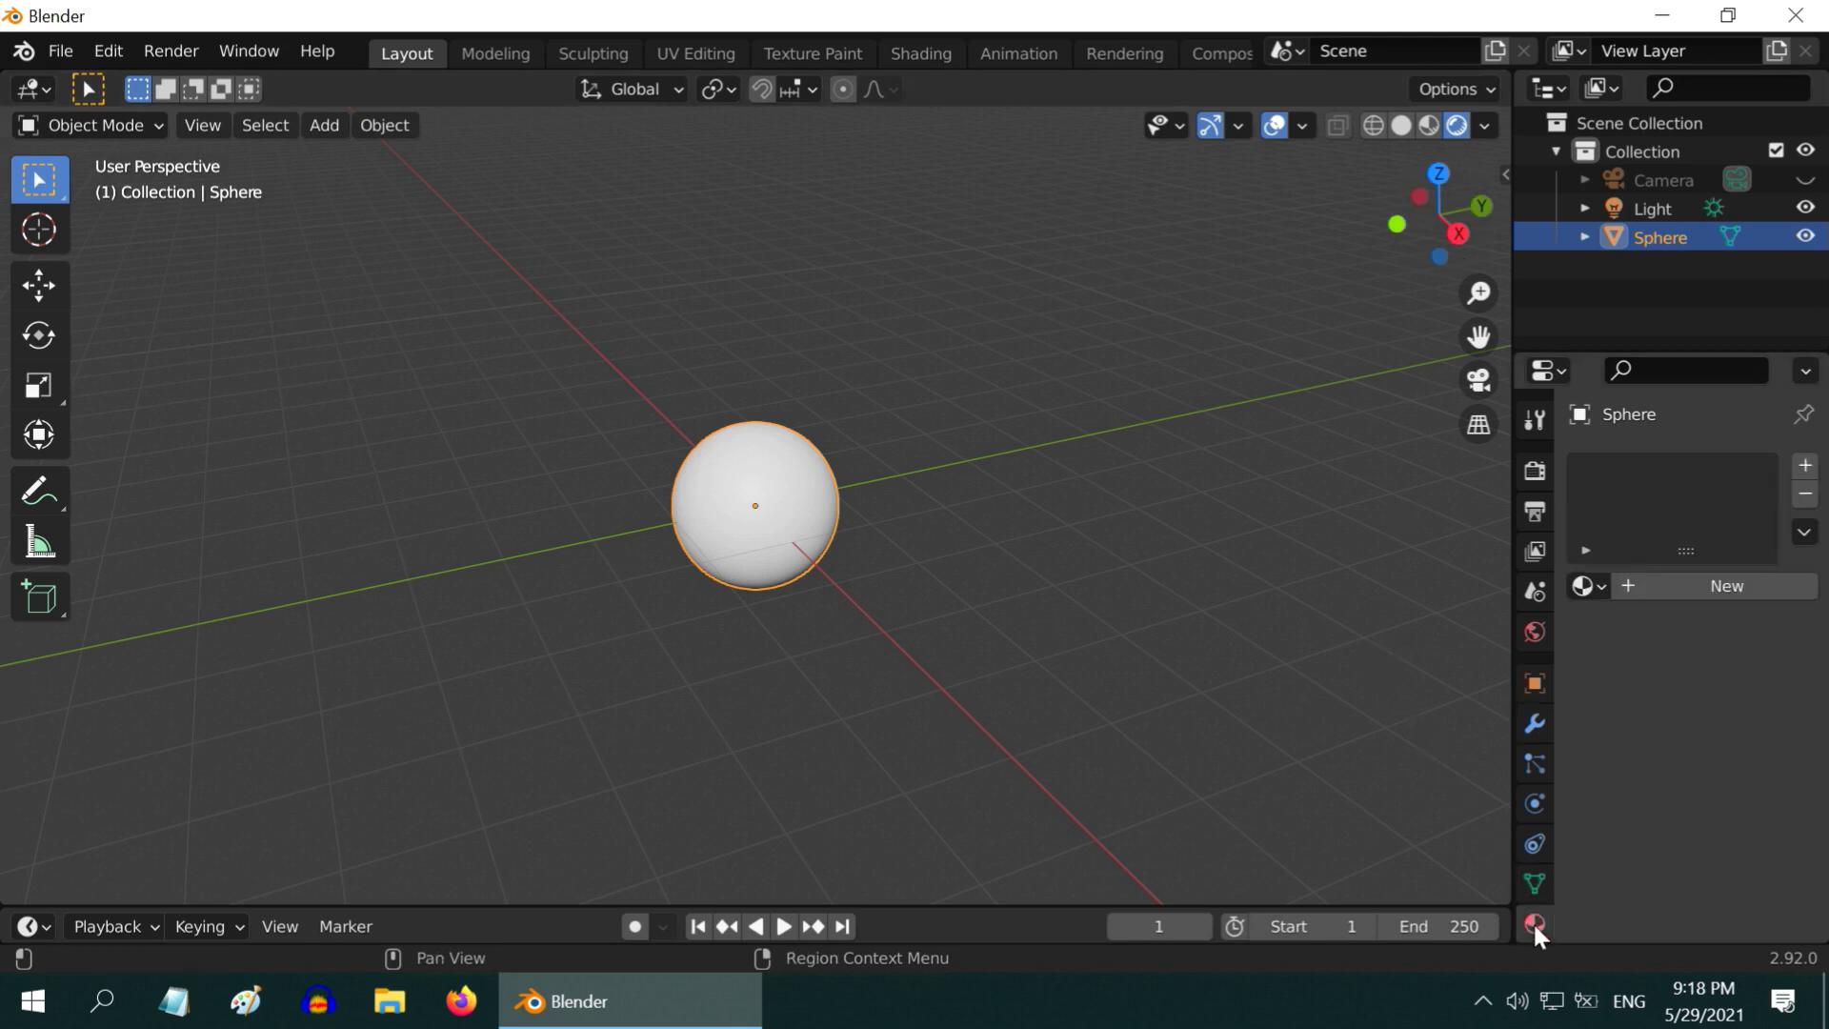
{"action": "left_click", "coordinate": [1685, 587]}
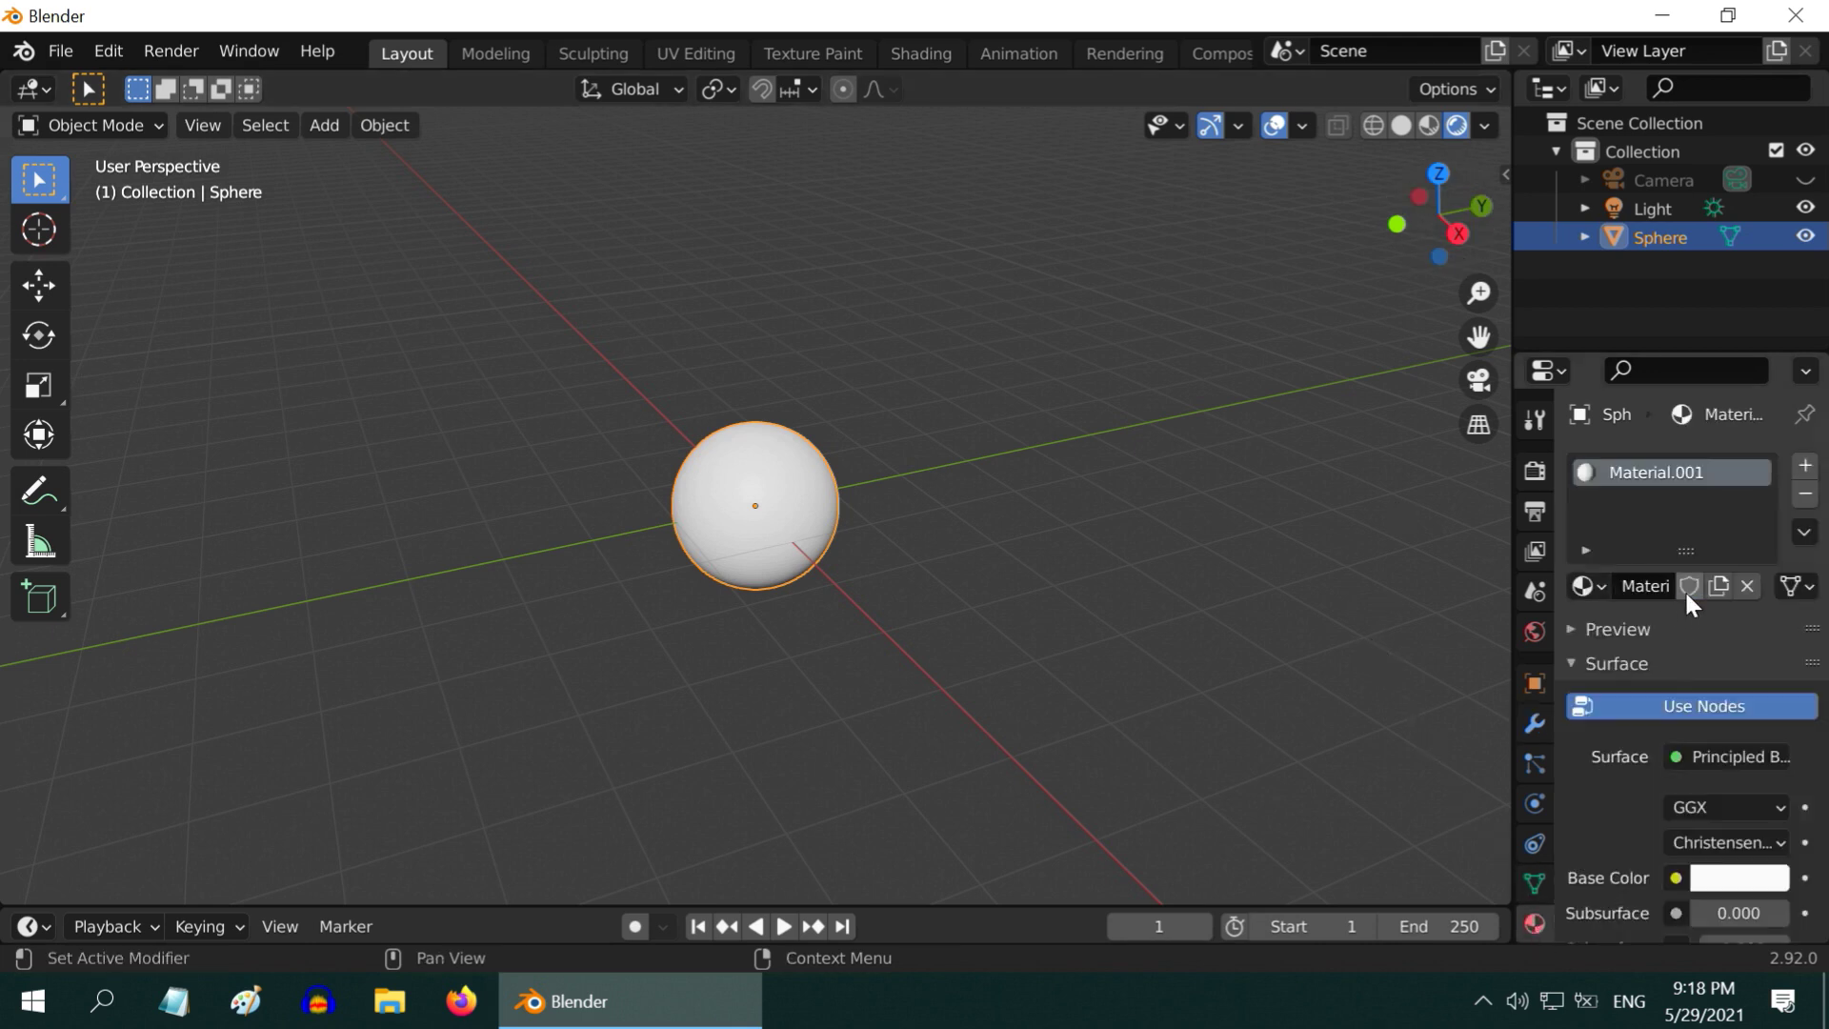
{"action": "left_click", "coordinate": [1739, 877]}
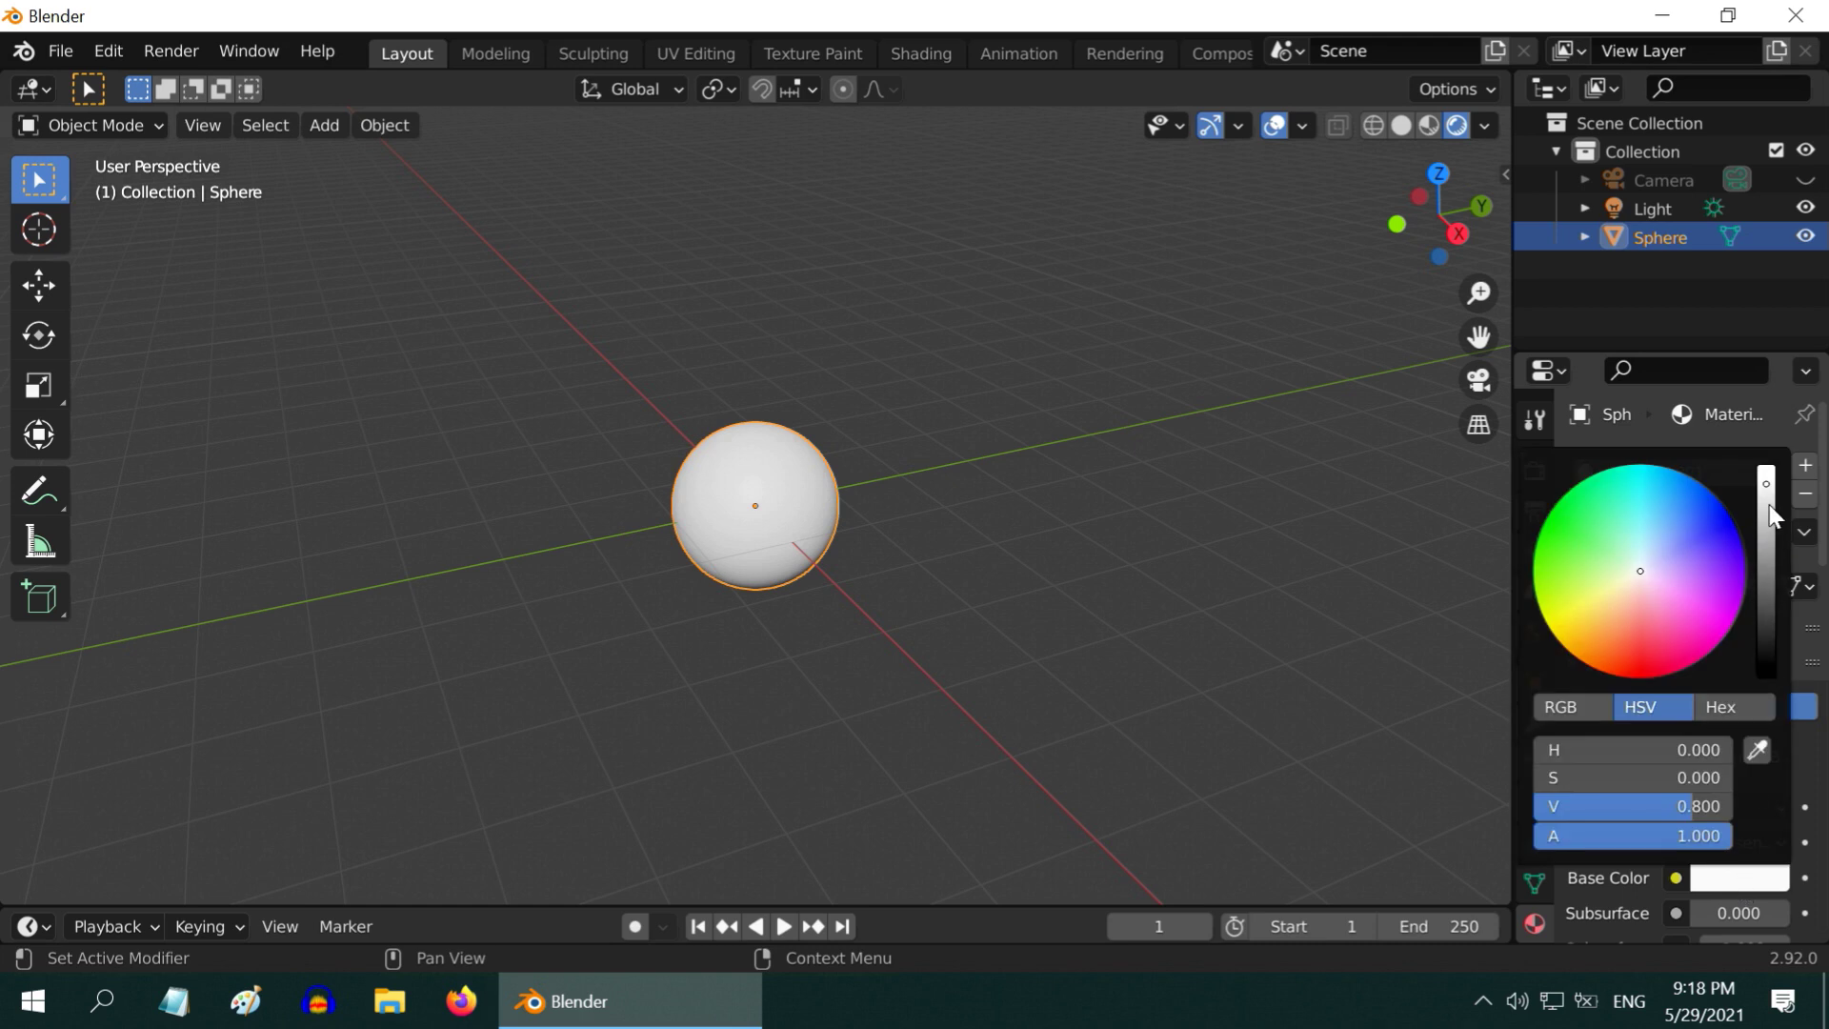
{"action": "left_click_drag", "start_coordinate": [1770, 515], "coordinate": [1774, 688]}
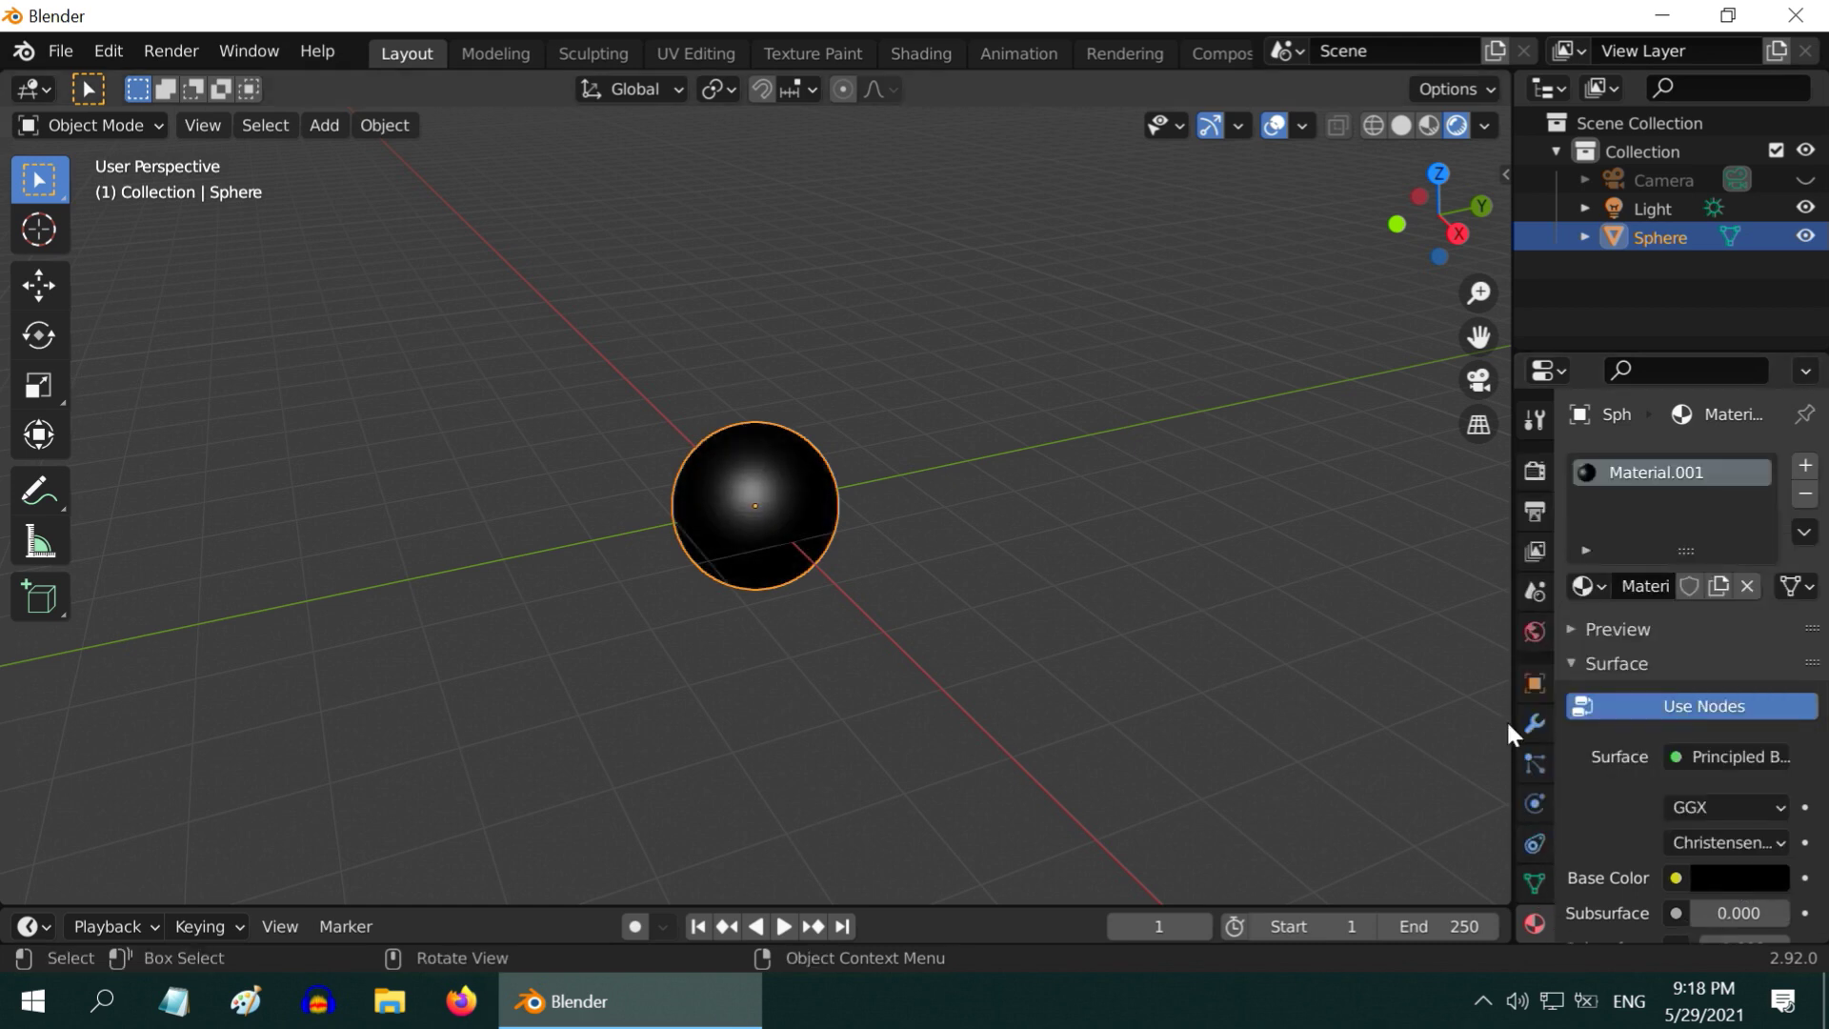
Lower the sphere material's Specular to 0.1
{"action": "left_click_drag", "start_coordinate": [1507, 720], "coordinate": [1414, 727]}
{"action": "scroll", "coordinate": [1575, 723], "scroll_direction": "down", "scroll_amount": 8}
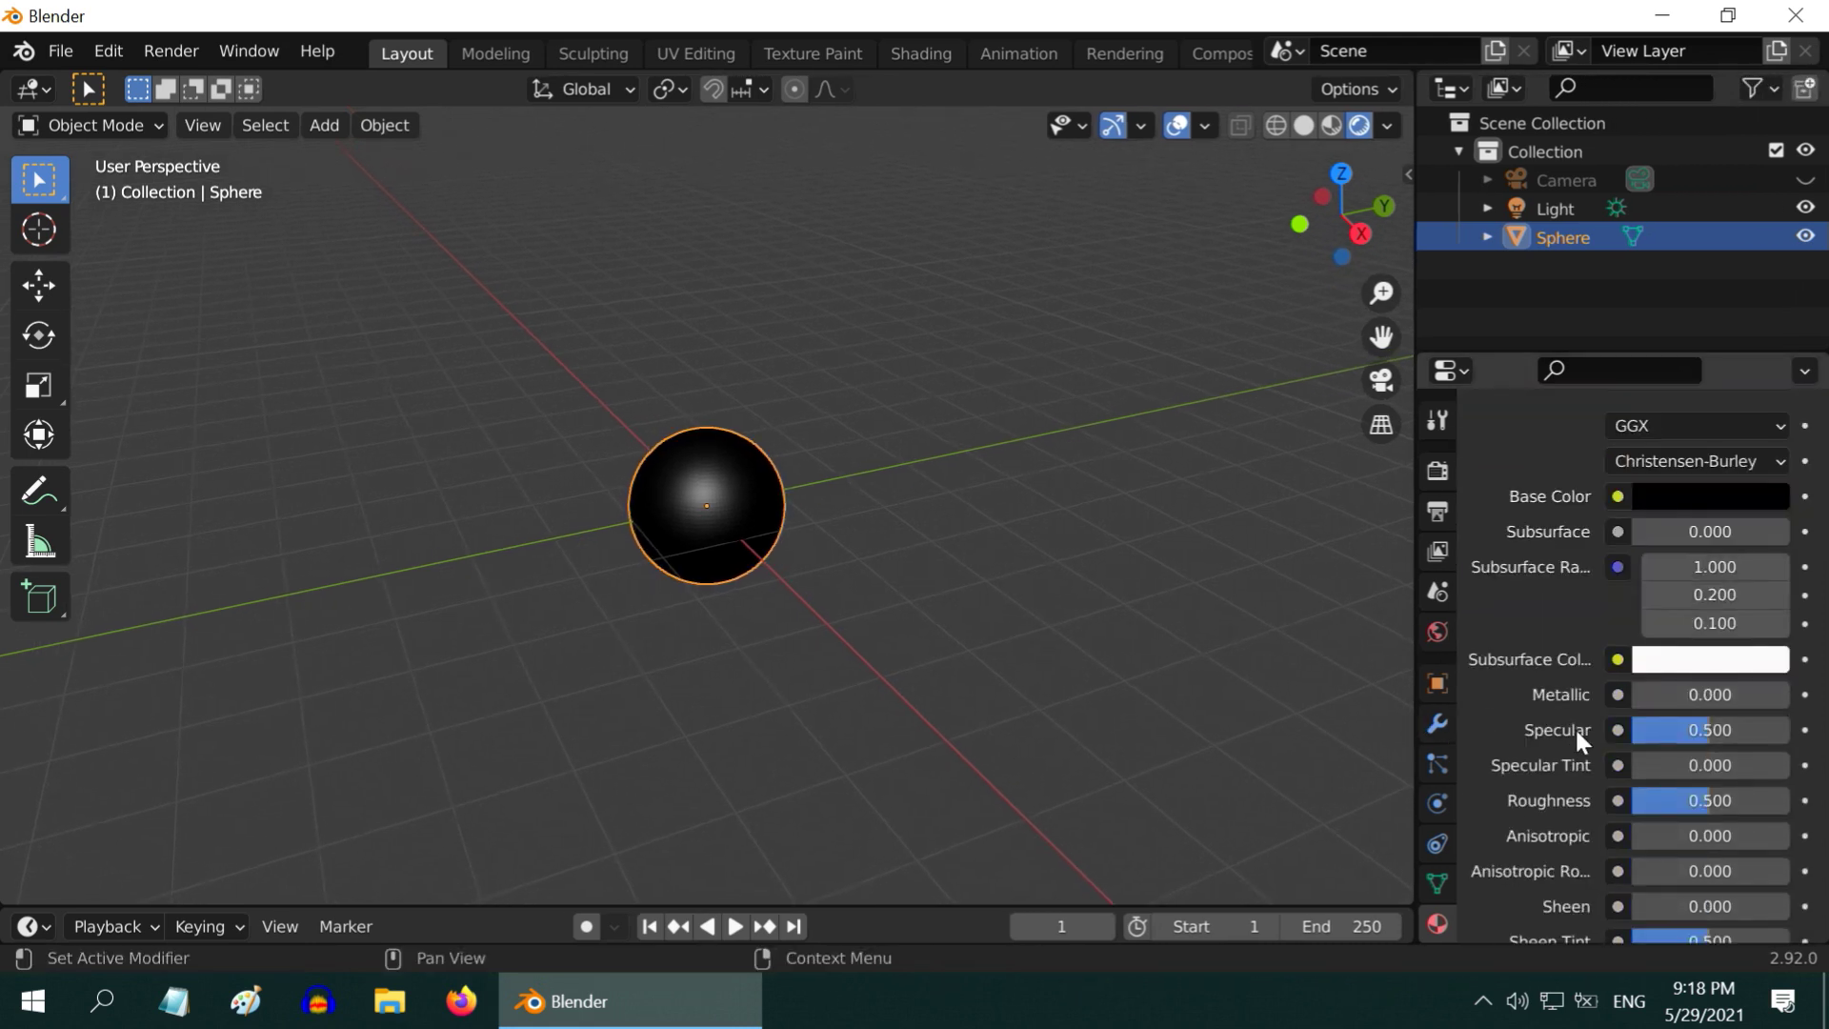
{"action": "scroll", "coordinate": [1575, 734], "scroll_direction": "down", "scroll_amount": 5}
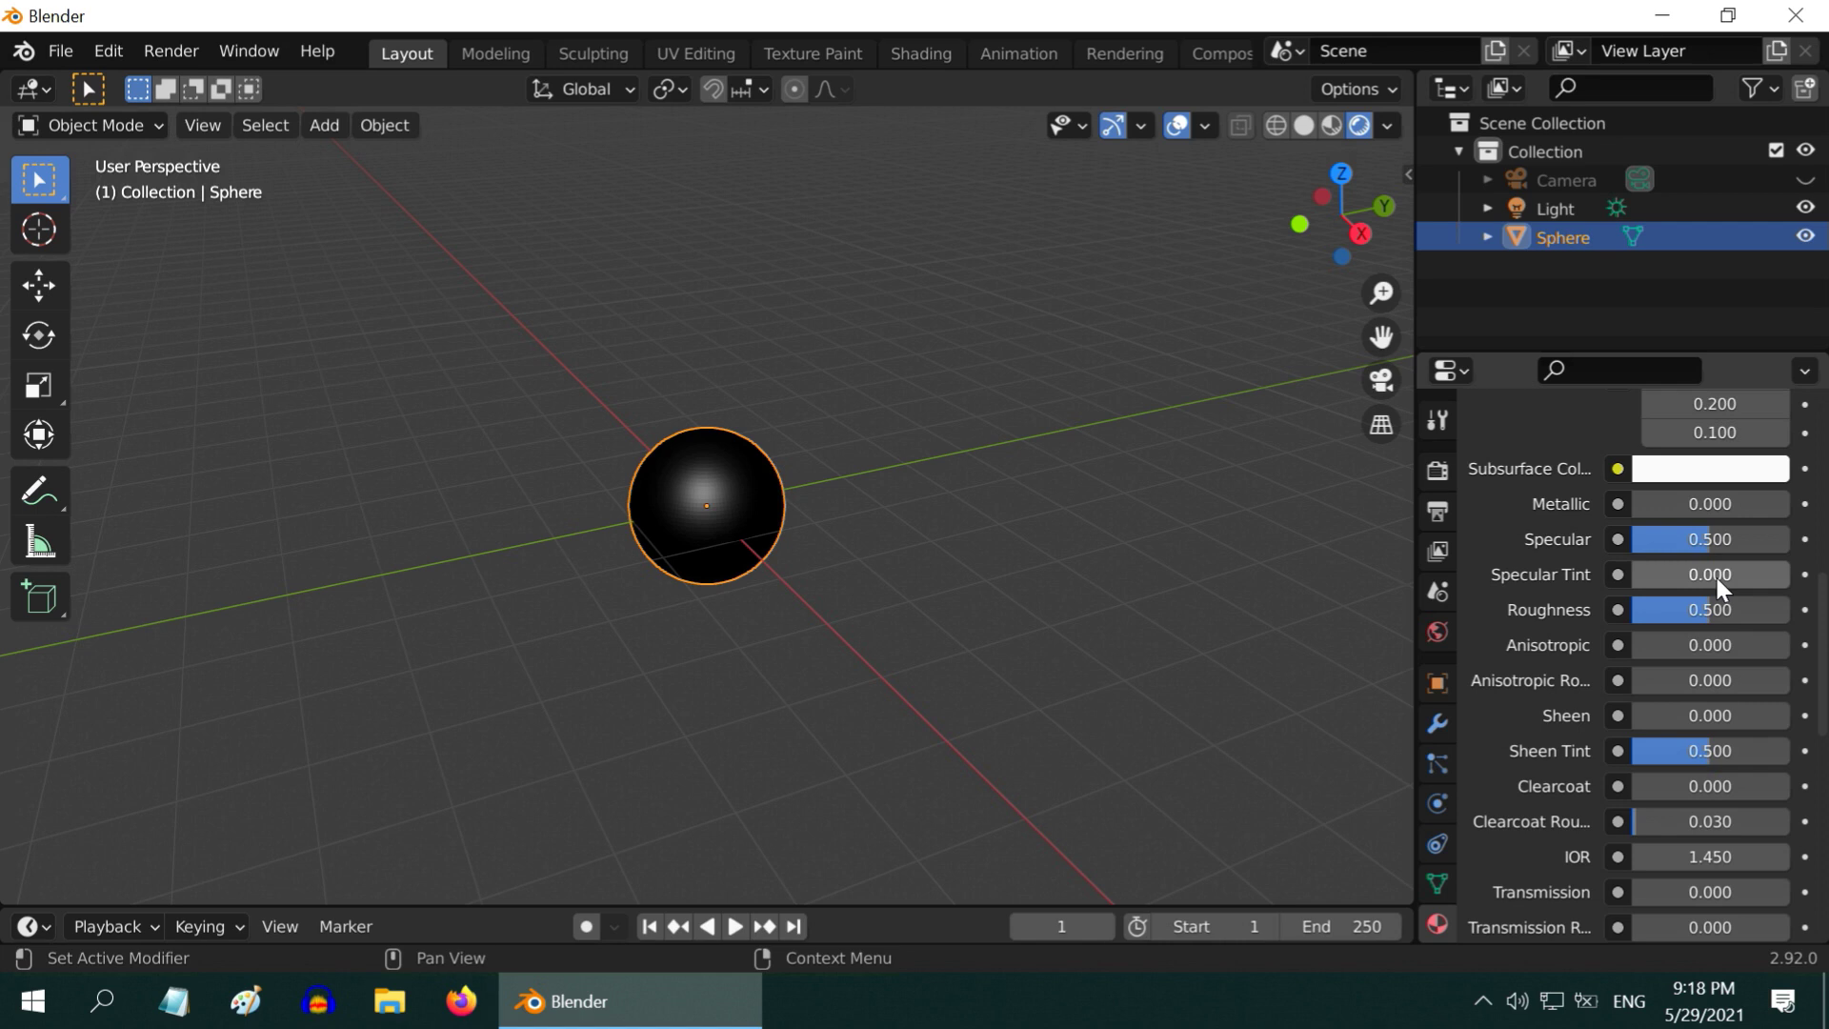
{"action": "left_click", "coordinate": [1728, 537]}
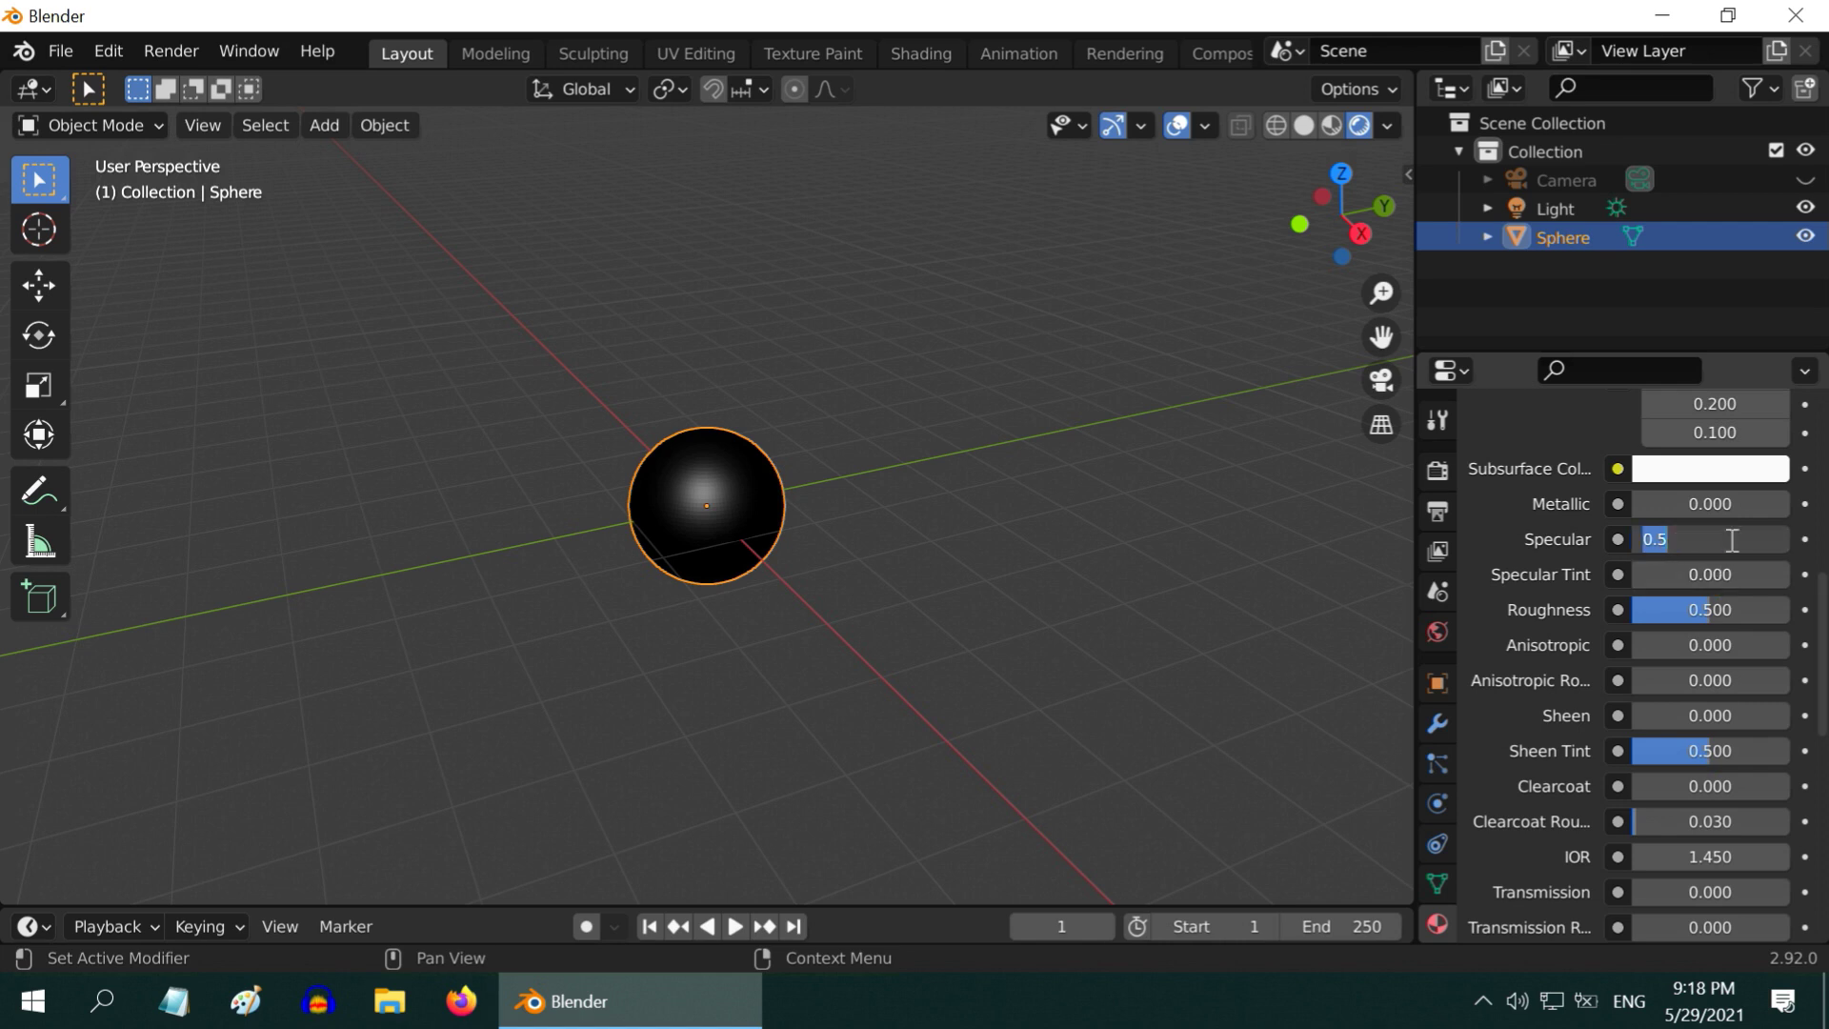
{"action": "type", "text": "0.1"}
{"action": "key", "text": "Return"}
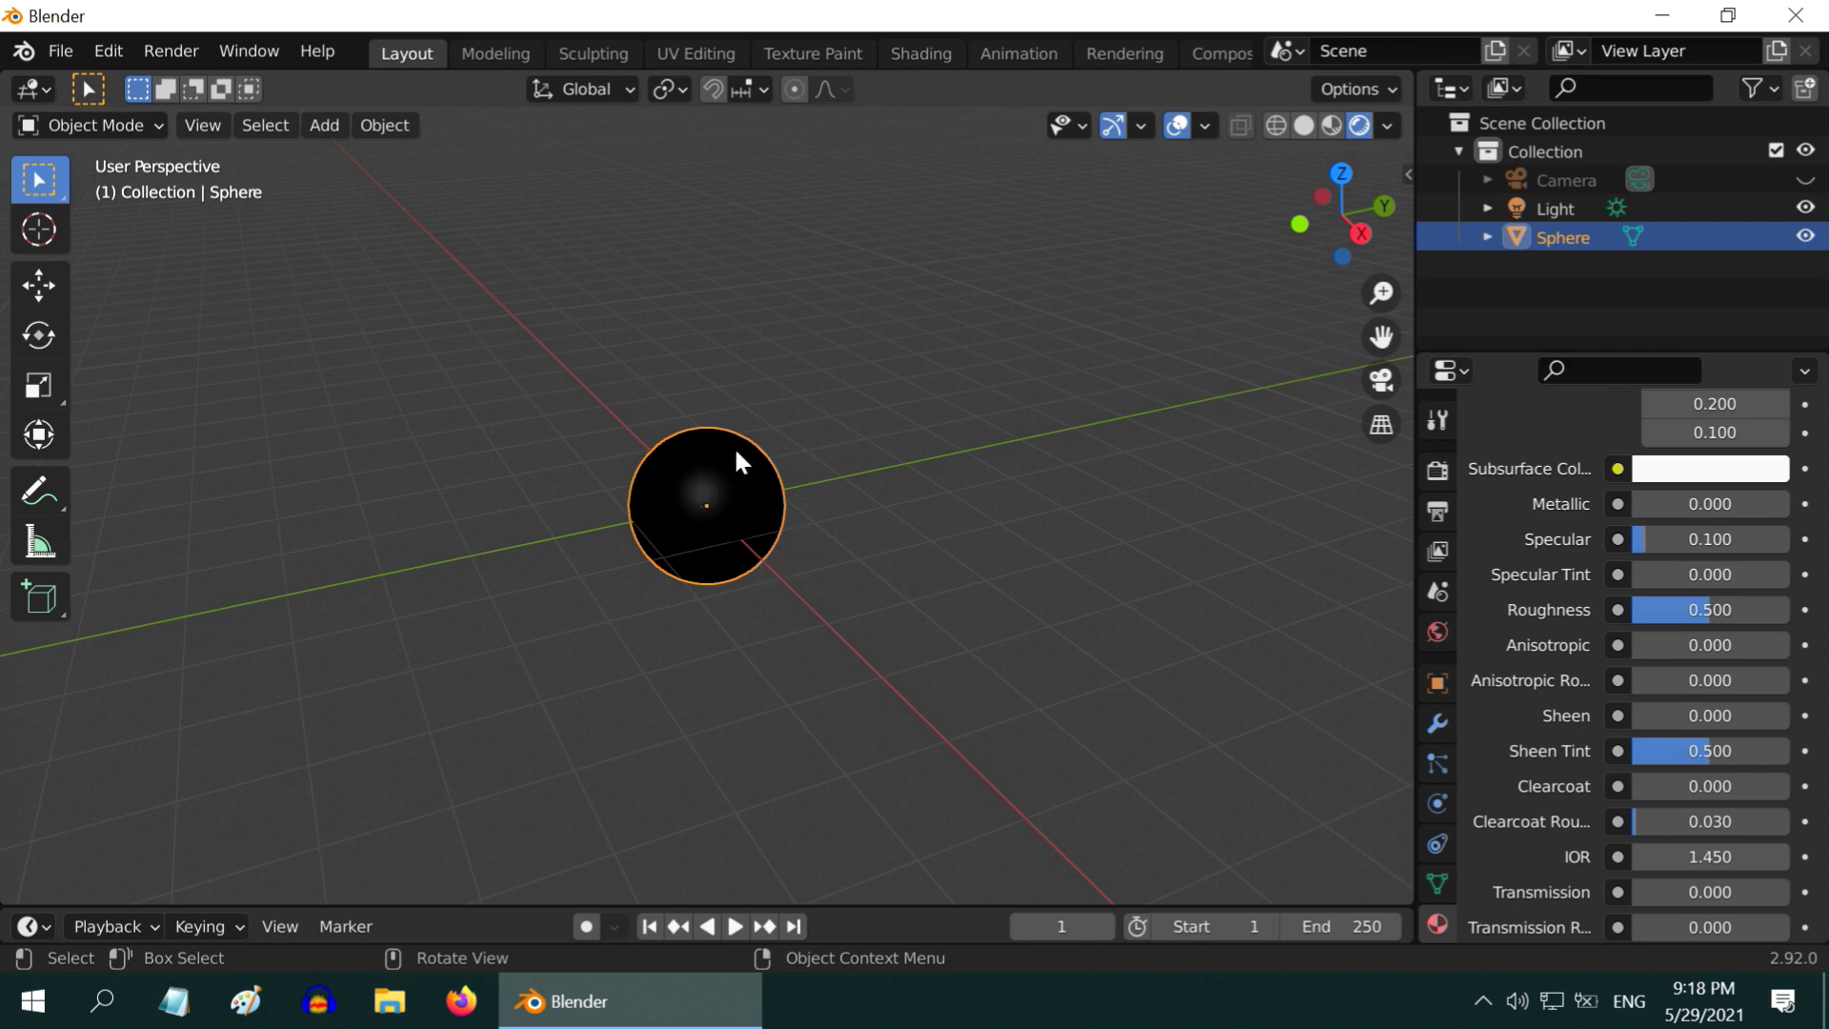
{"action": "scroll", "coordinate": [759, 548], "scroll_direction": "up", "scroll_amount": 3}
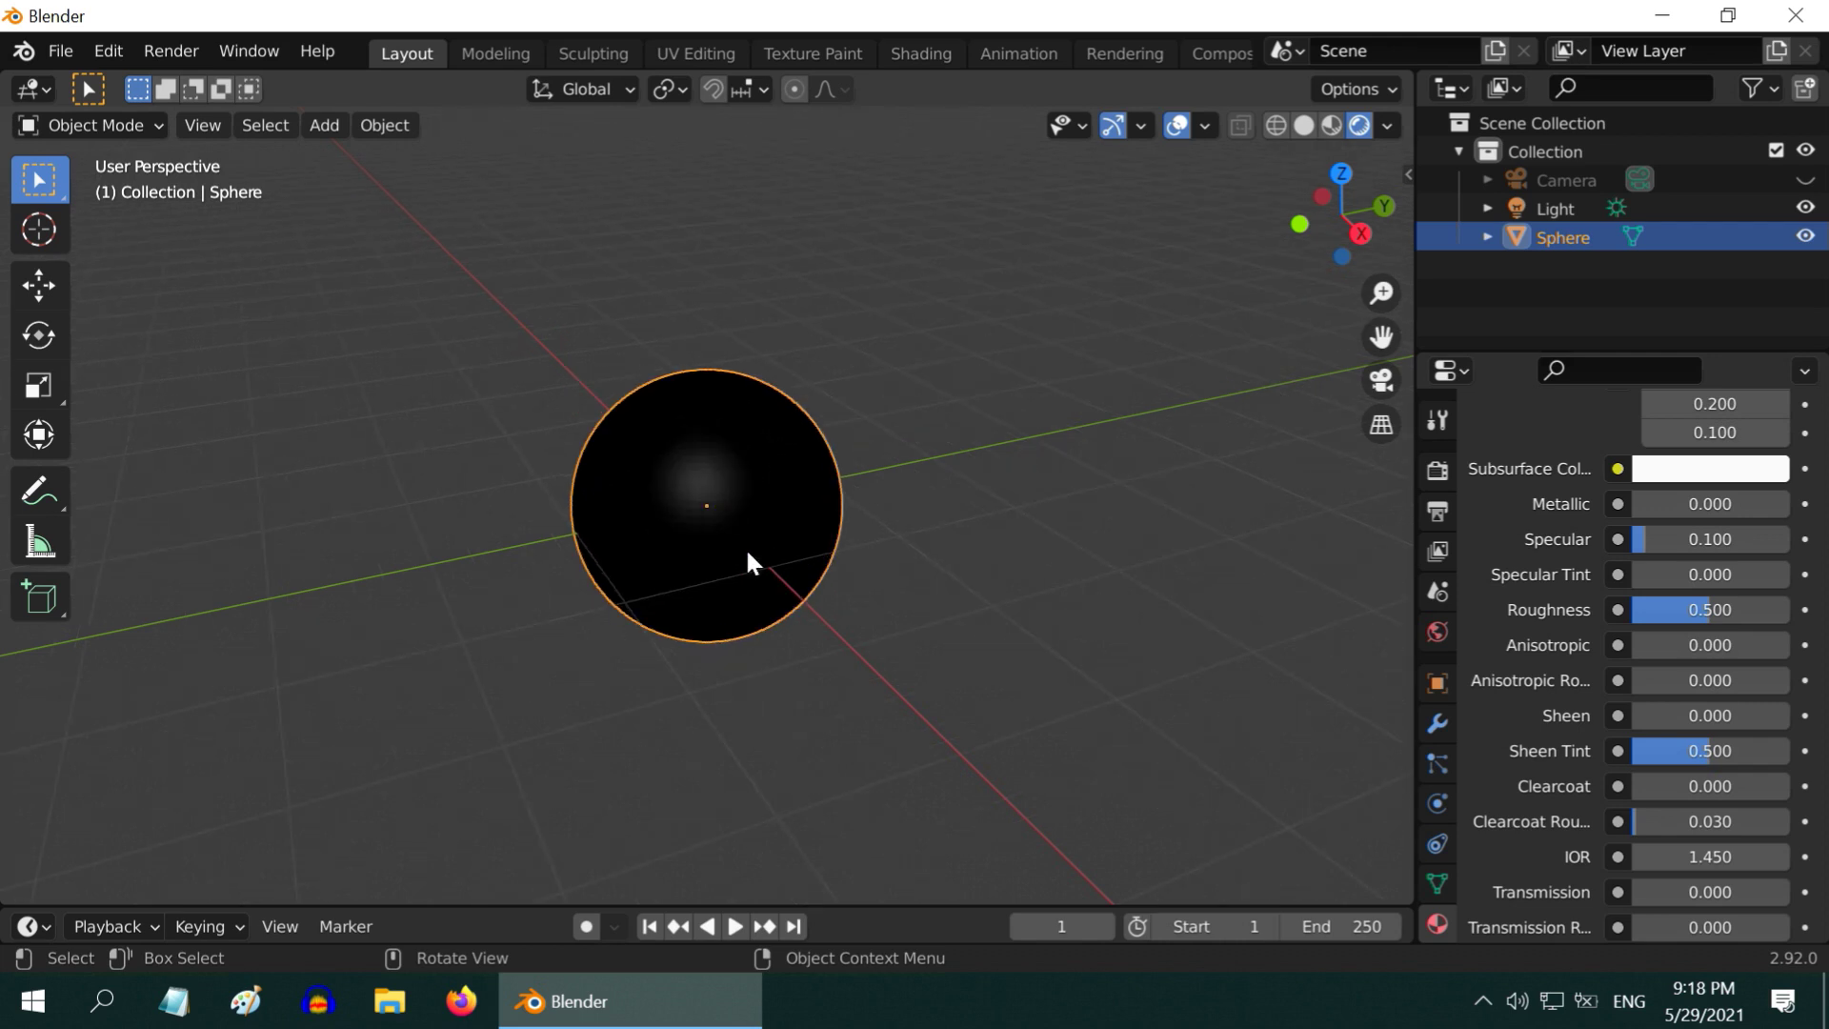
{"action": "scroll", "coordinate": [745, 646], "scroll_direction": "down", "scroll_amount": 2}
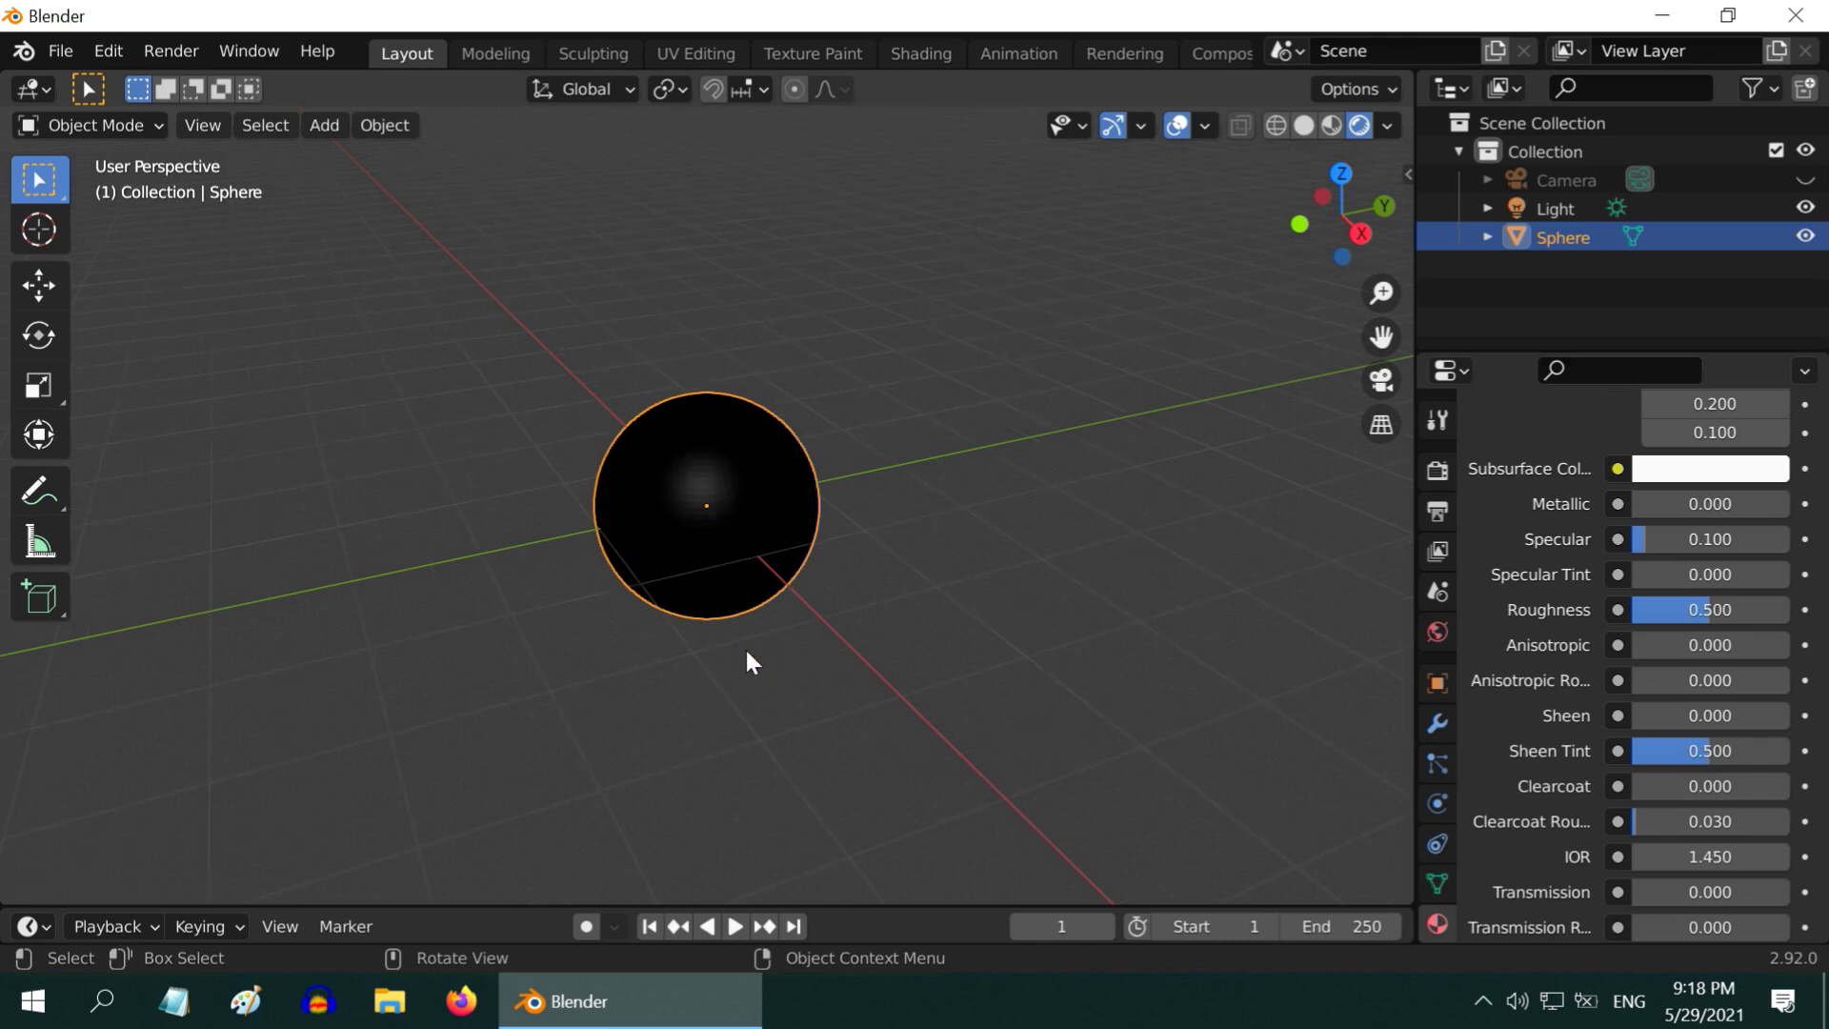
{"action": "scroll", "coordinate": [745, 646], "scroll_direction": "up", "scroll_amount": 1}
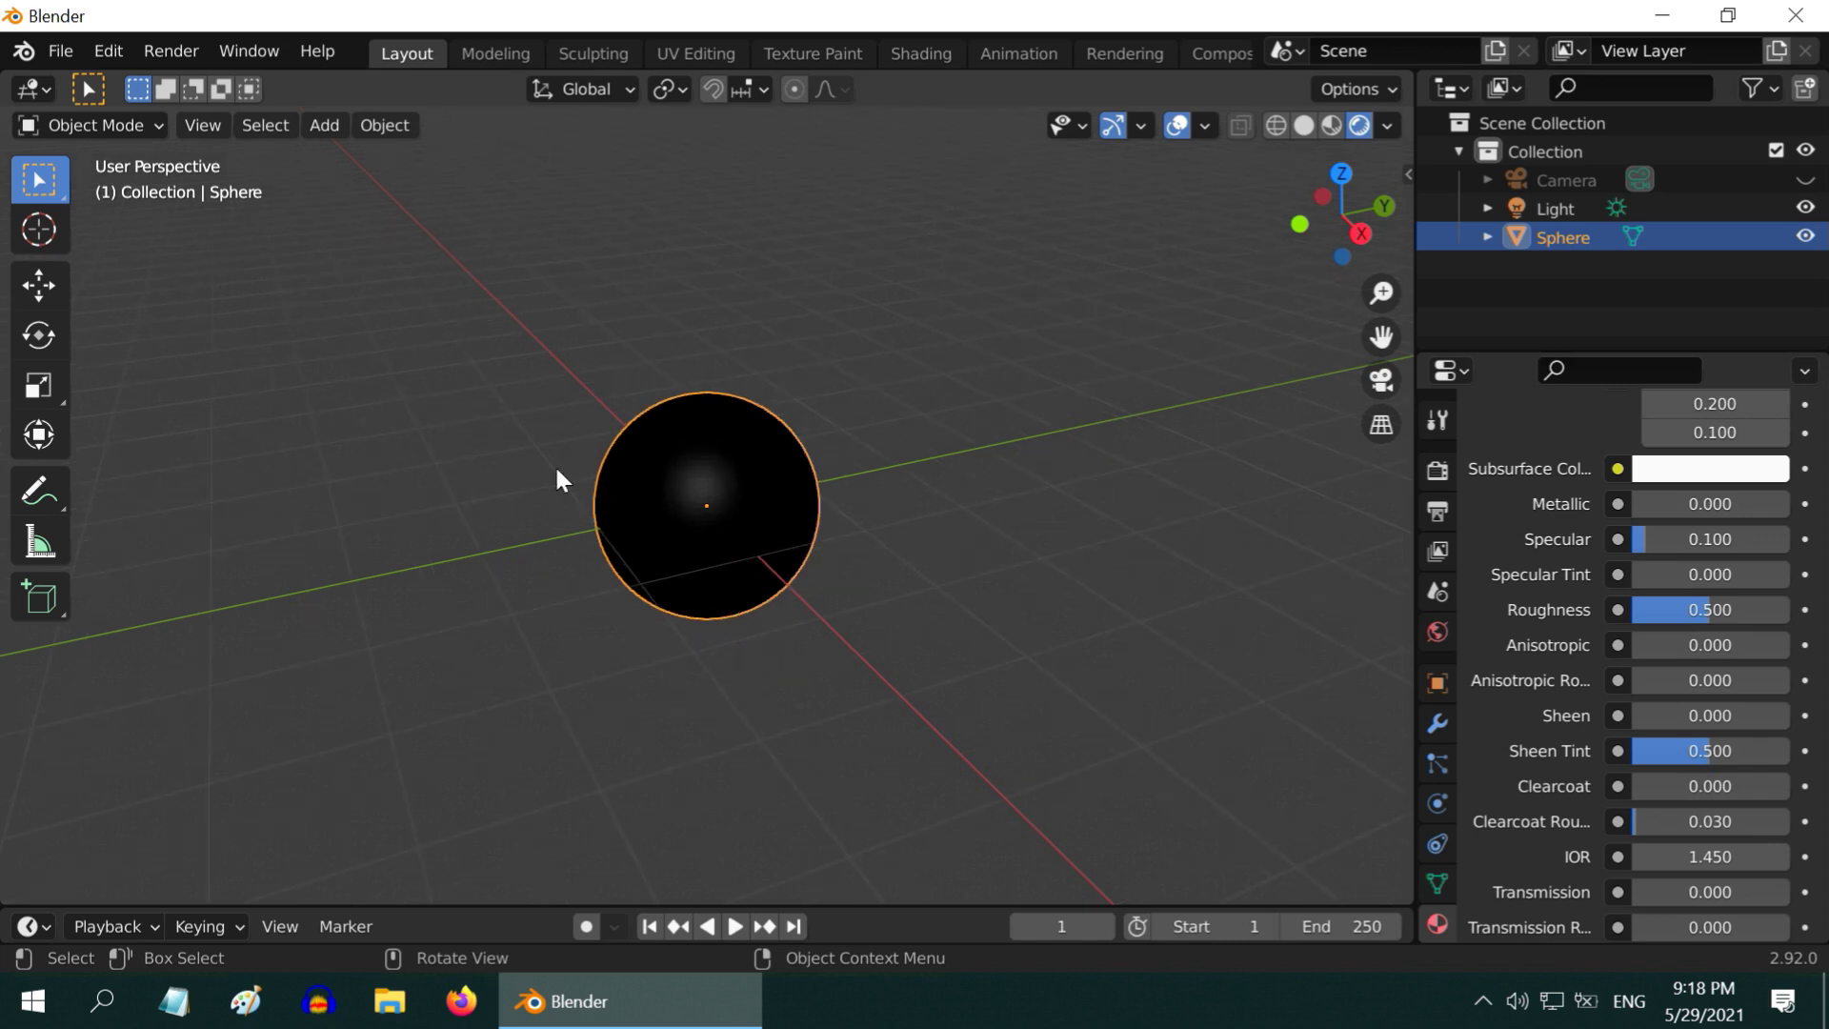
Add an Icosphere with its subdivisions raised to 4
{"action": "left_click", "coordinate": [322, 128]}
{"action": "mouse_move", "coordinate": [371, 156]}
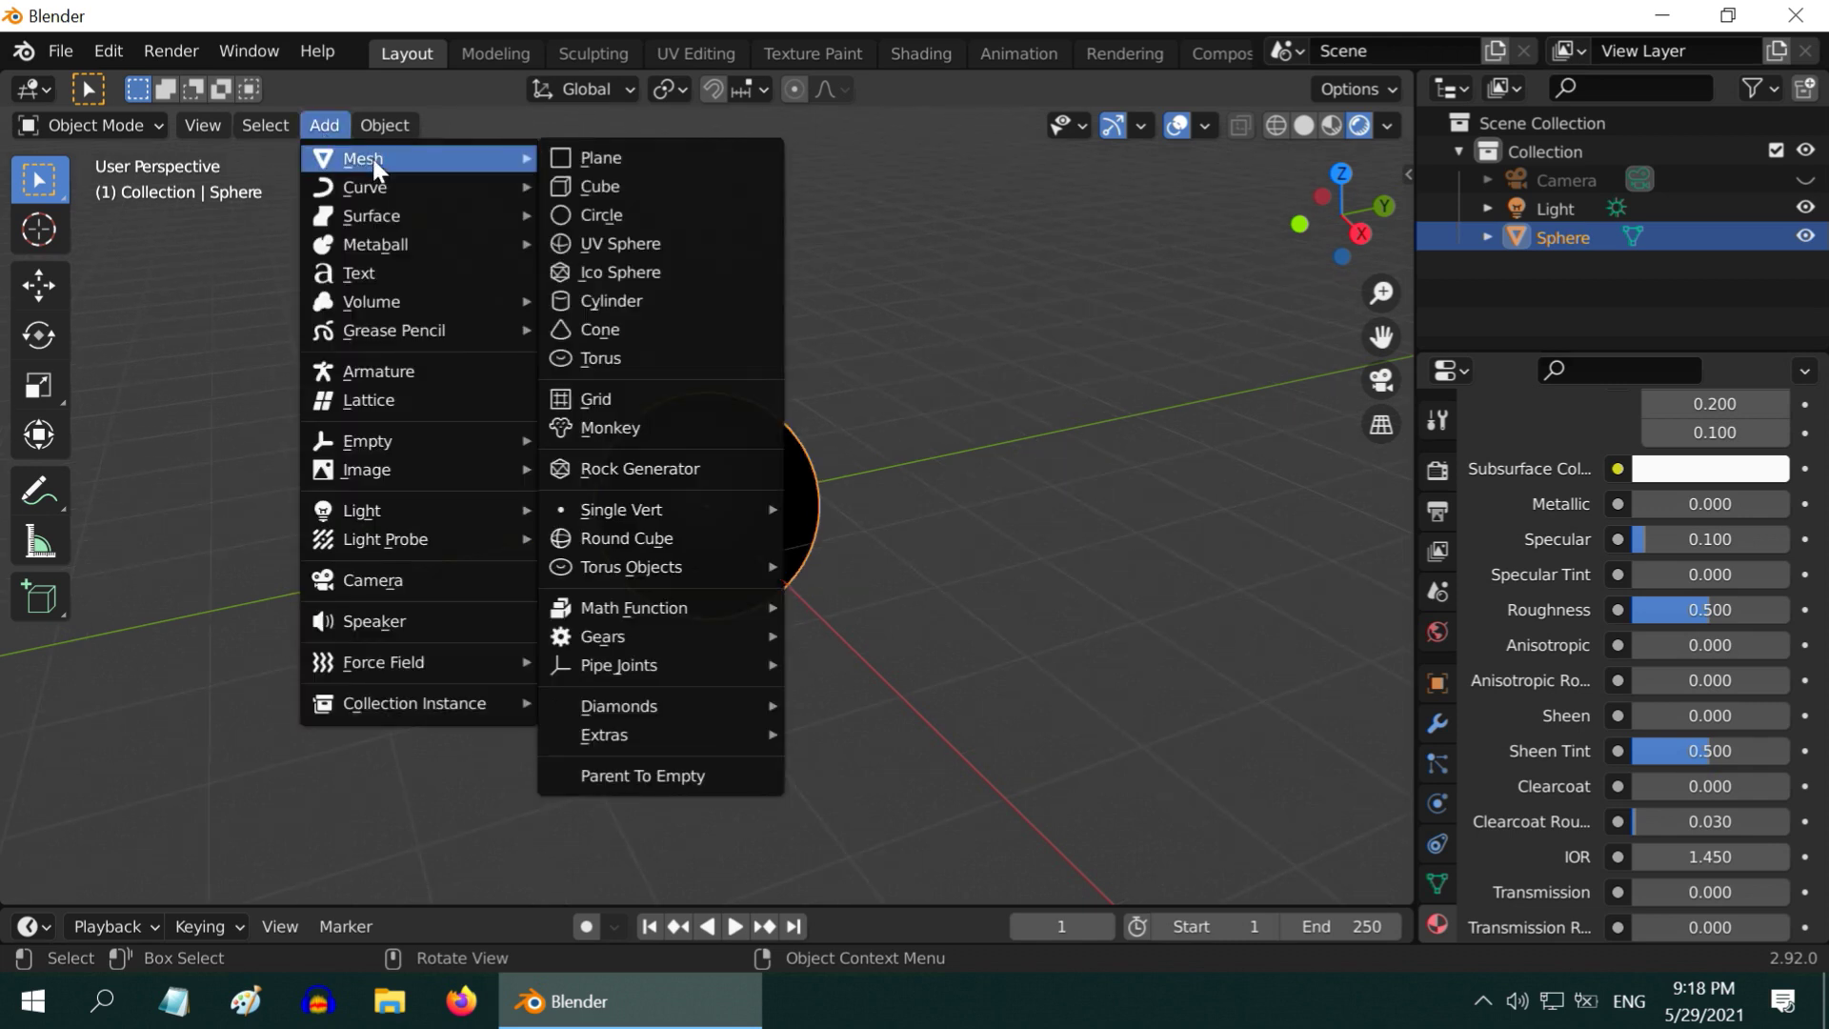
{"action": "left_click", "coordinate": [621, 271]}
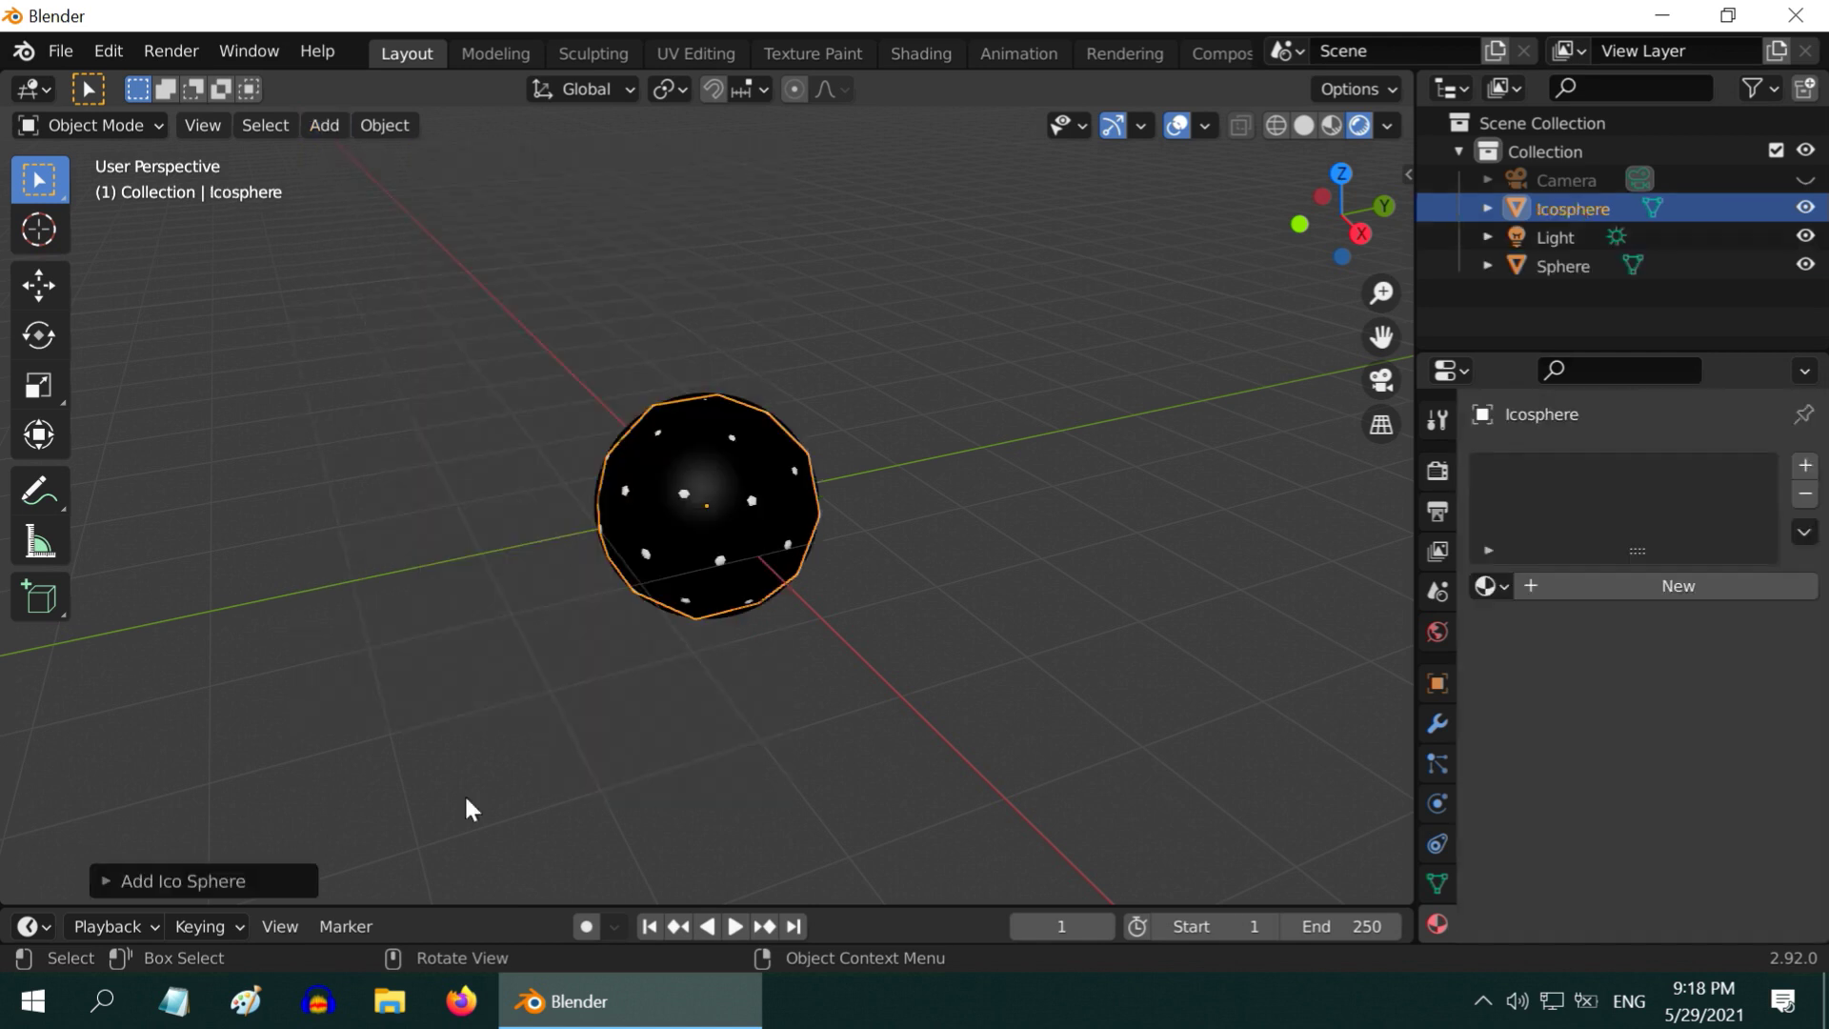
{"action": "left_click", "coordinate": [106, 878]}
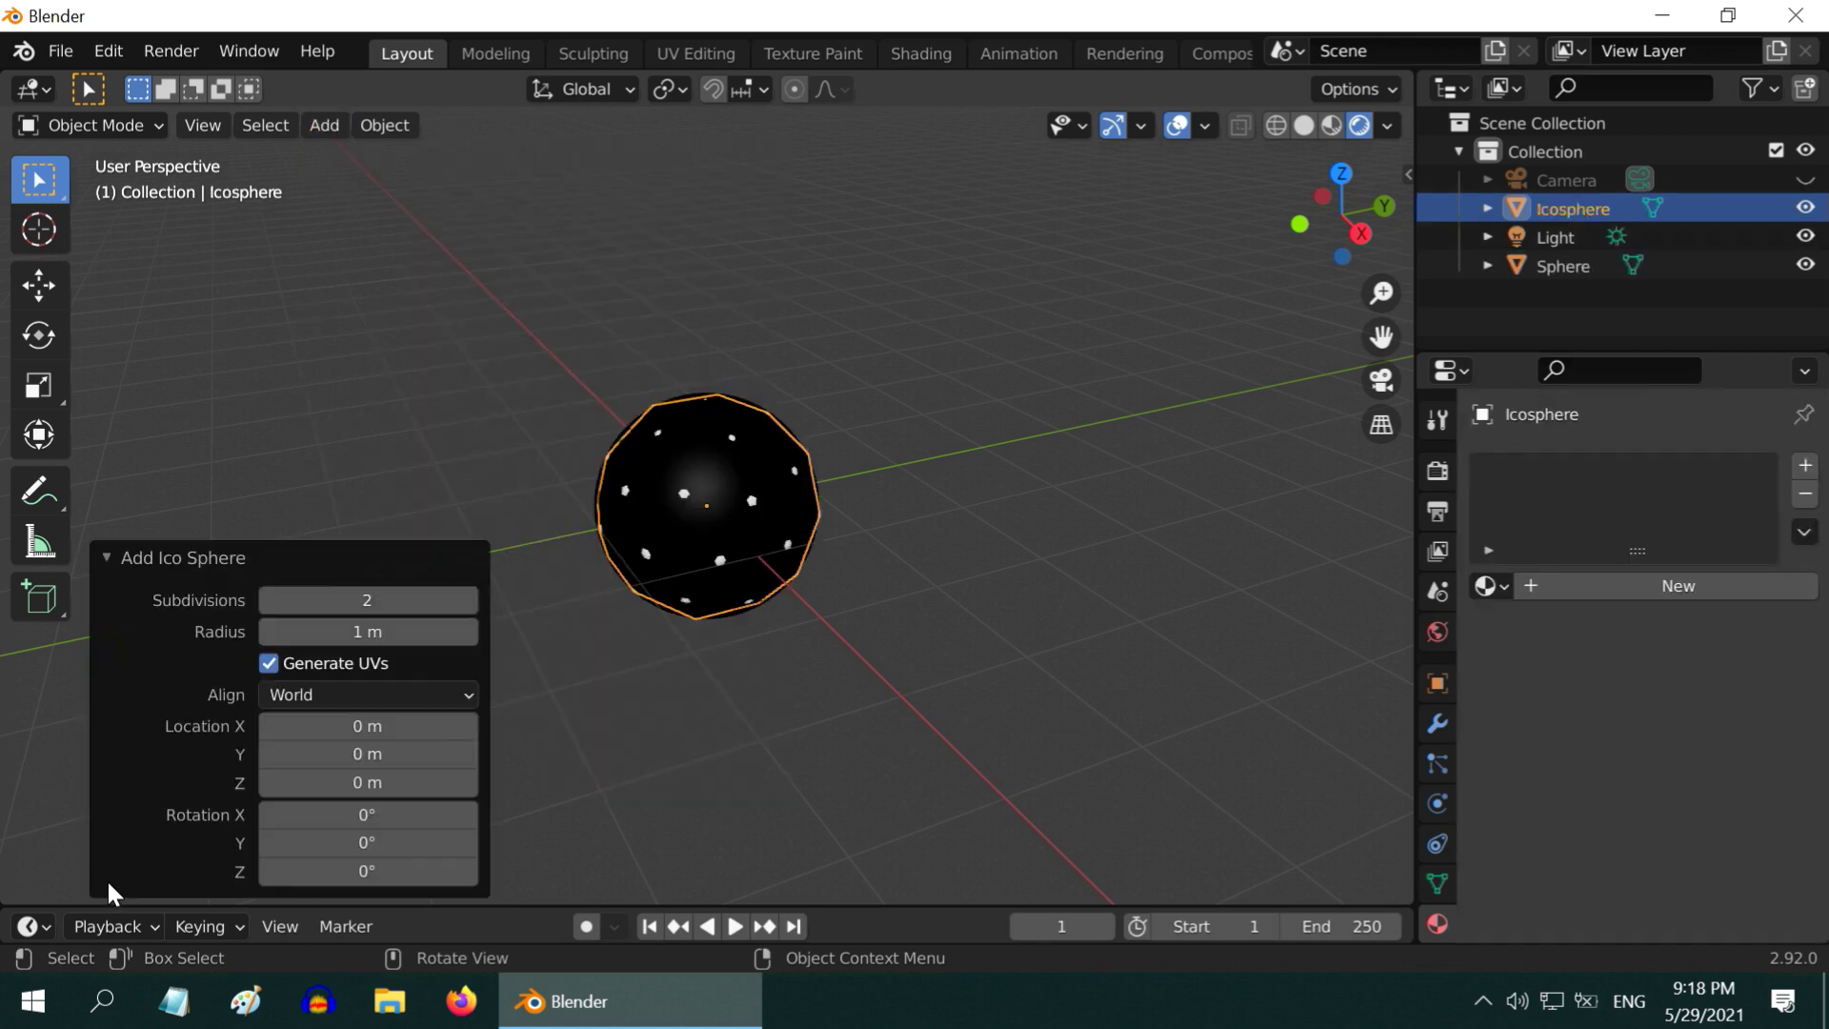
{"action": "left_click", "coordinate": [468, 601]}
{"action": "left_click", "coordinate": [469, 601]}
{"action": "left_click", "coordinate": [107, 559]}
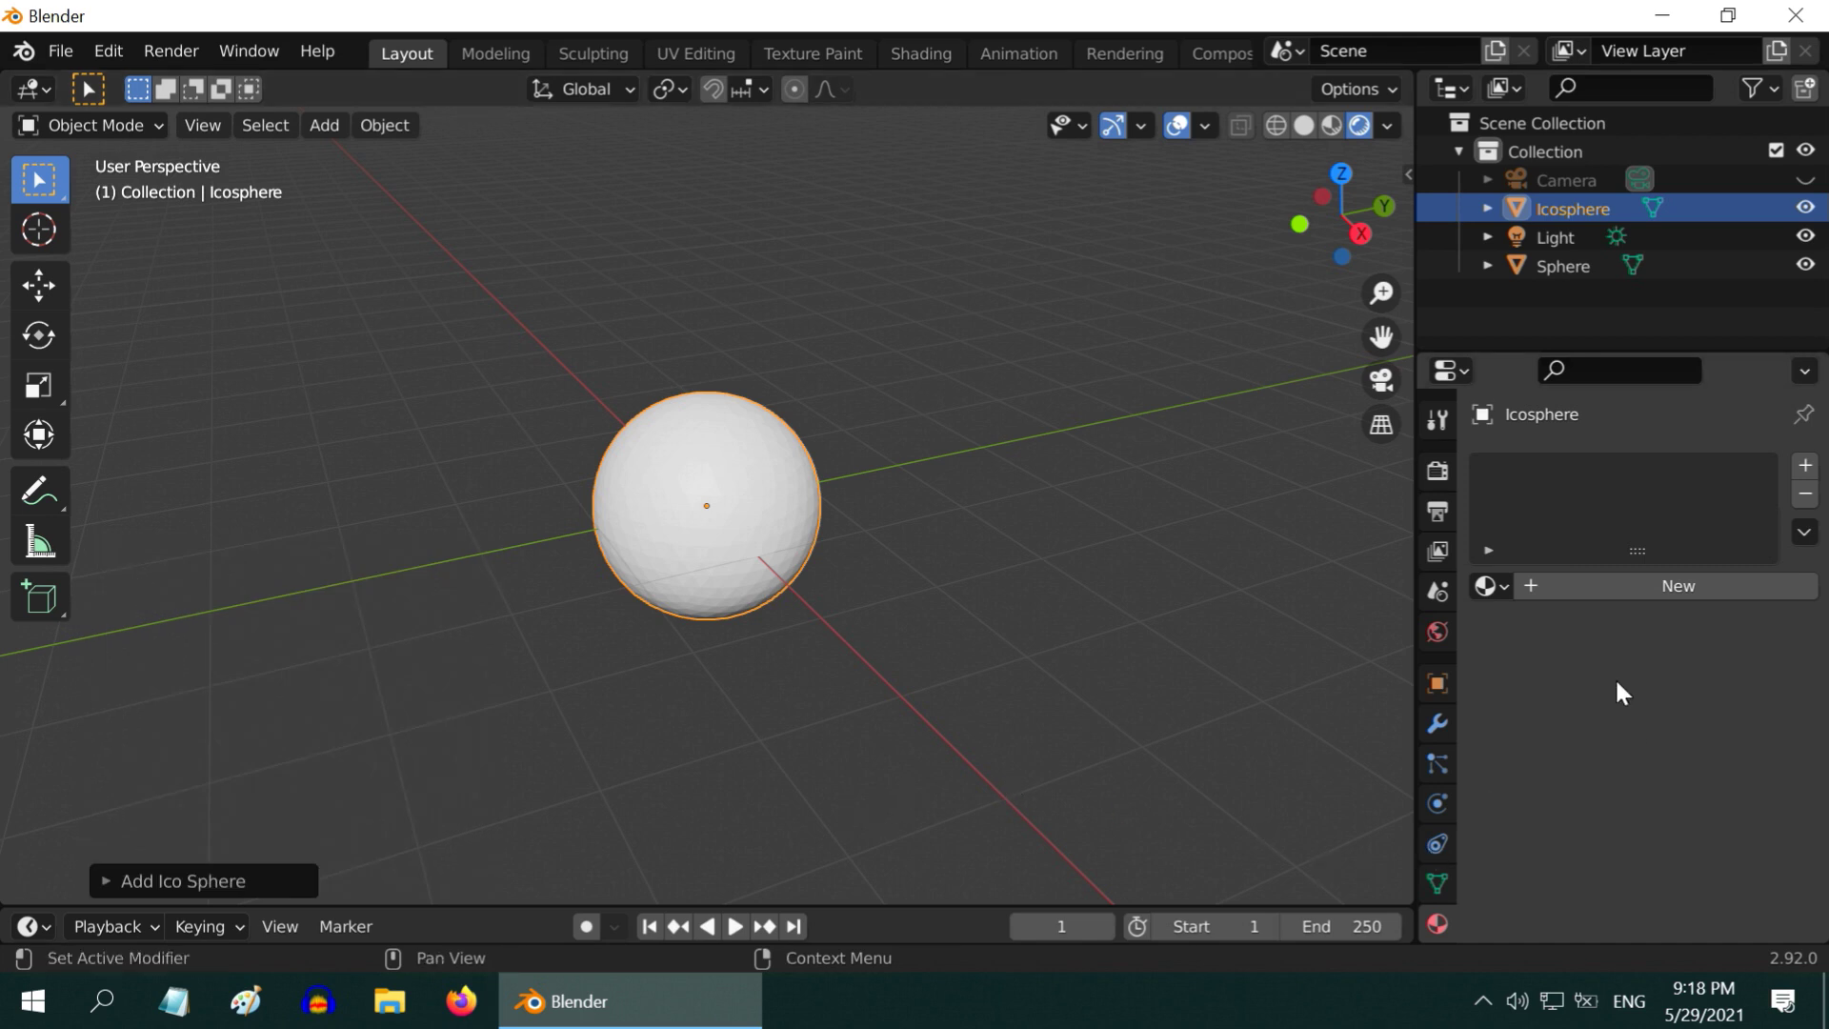
Add a Wireframe modifier to the Icosphere and apply it permanently
{"action": "left_click", "coordinate": [1441, 722]}
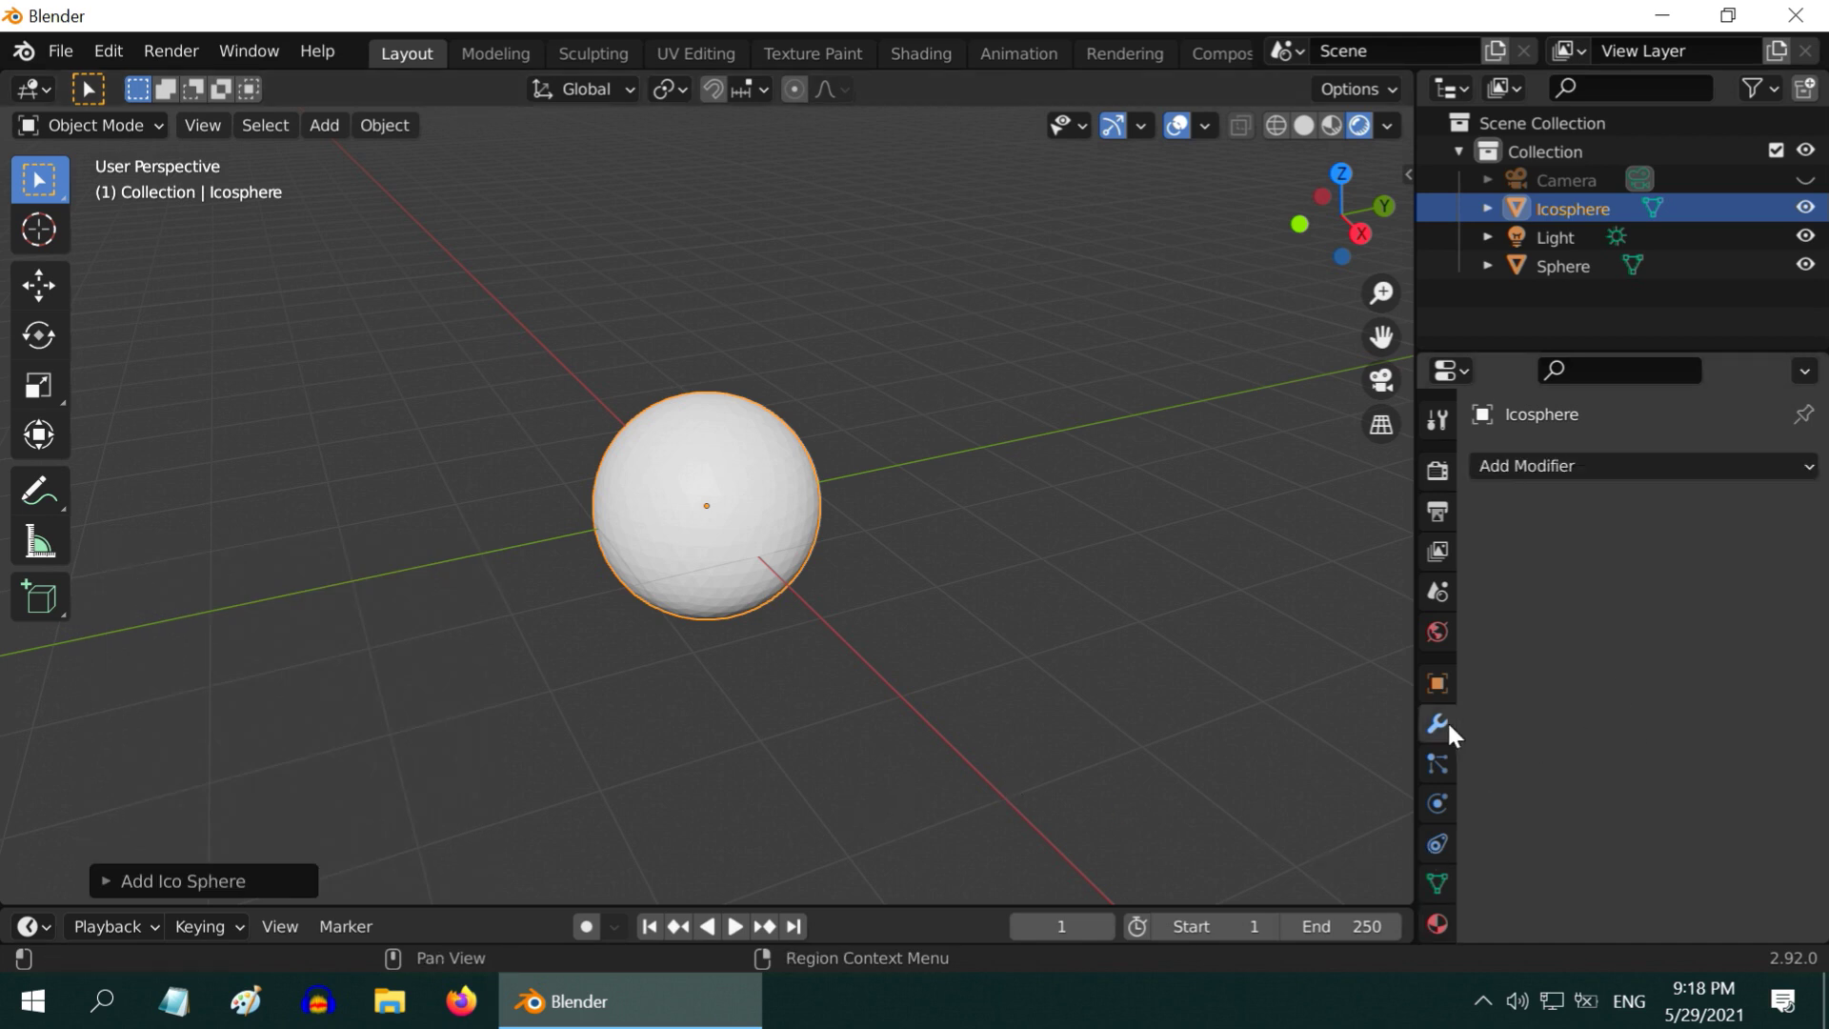
{"action": "left_click", "coordinate": [1545, 467]}
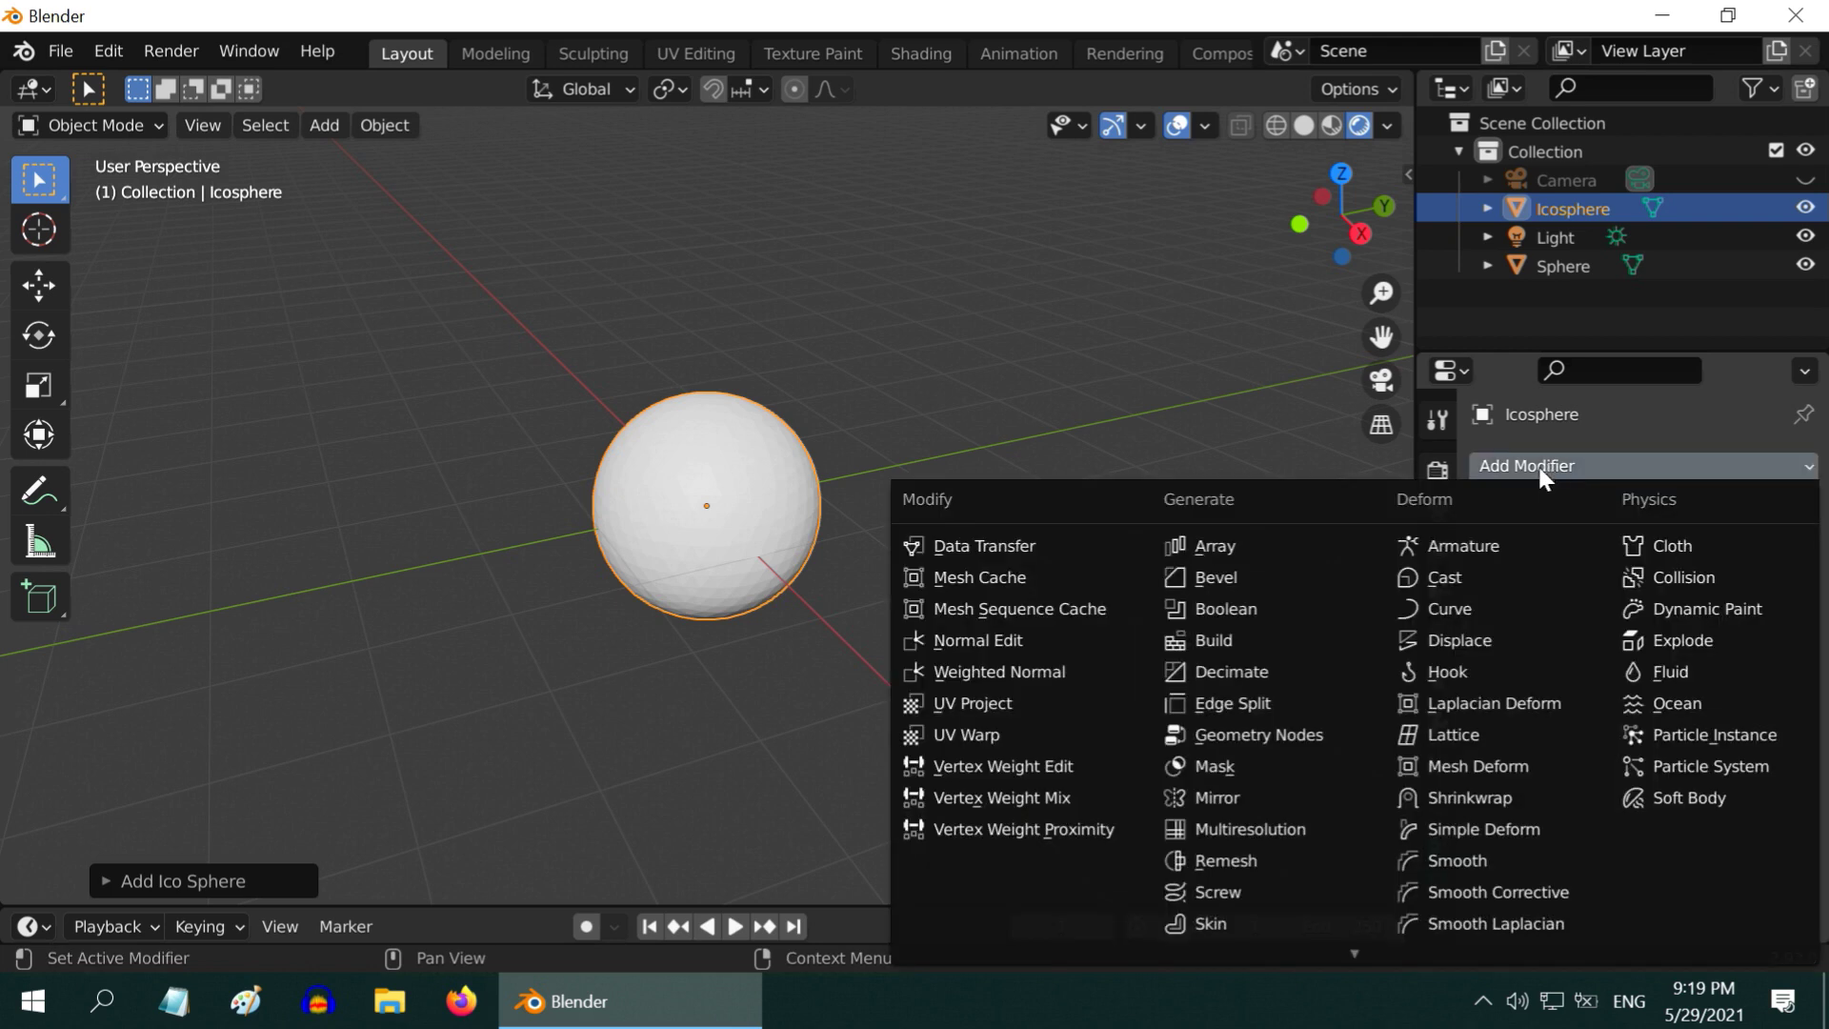
{"action": "scroll", "coordinate": [1351, 956], "scroll_direction": "down", "scroll_amount": 6}
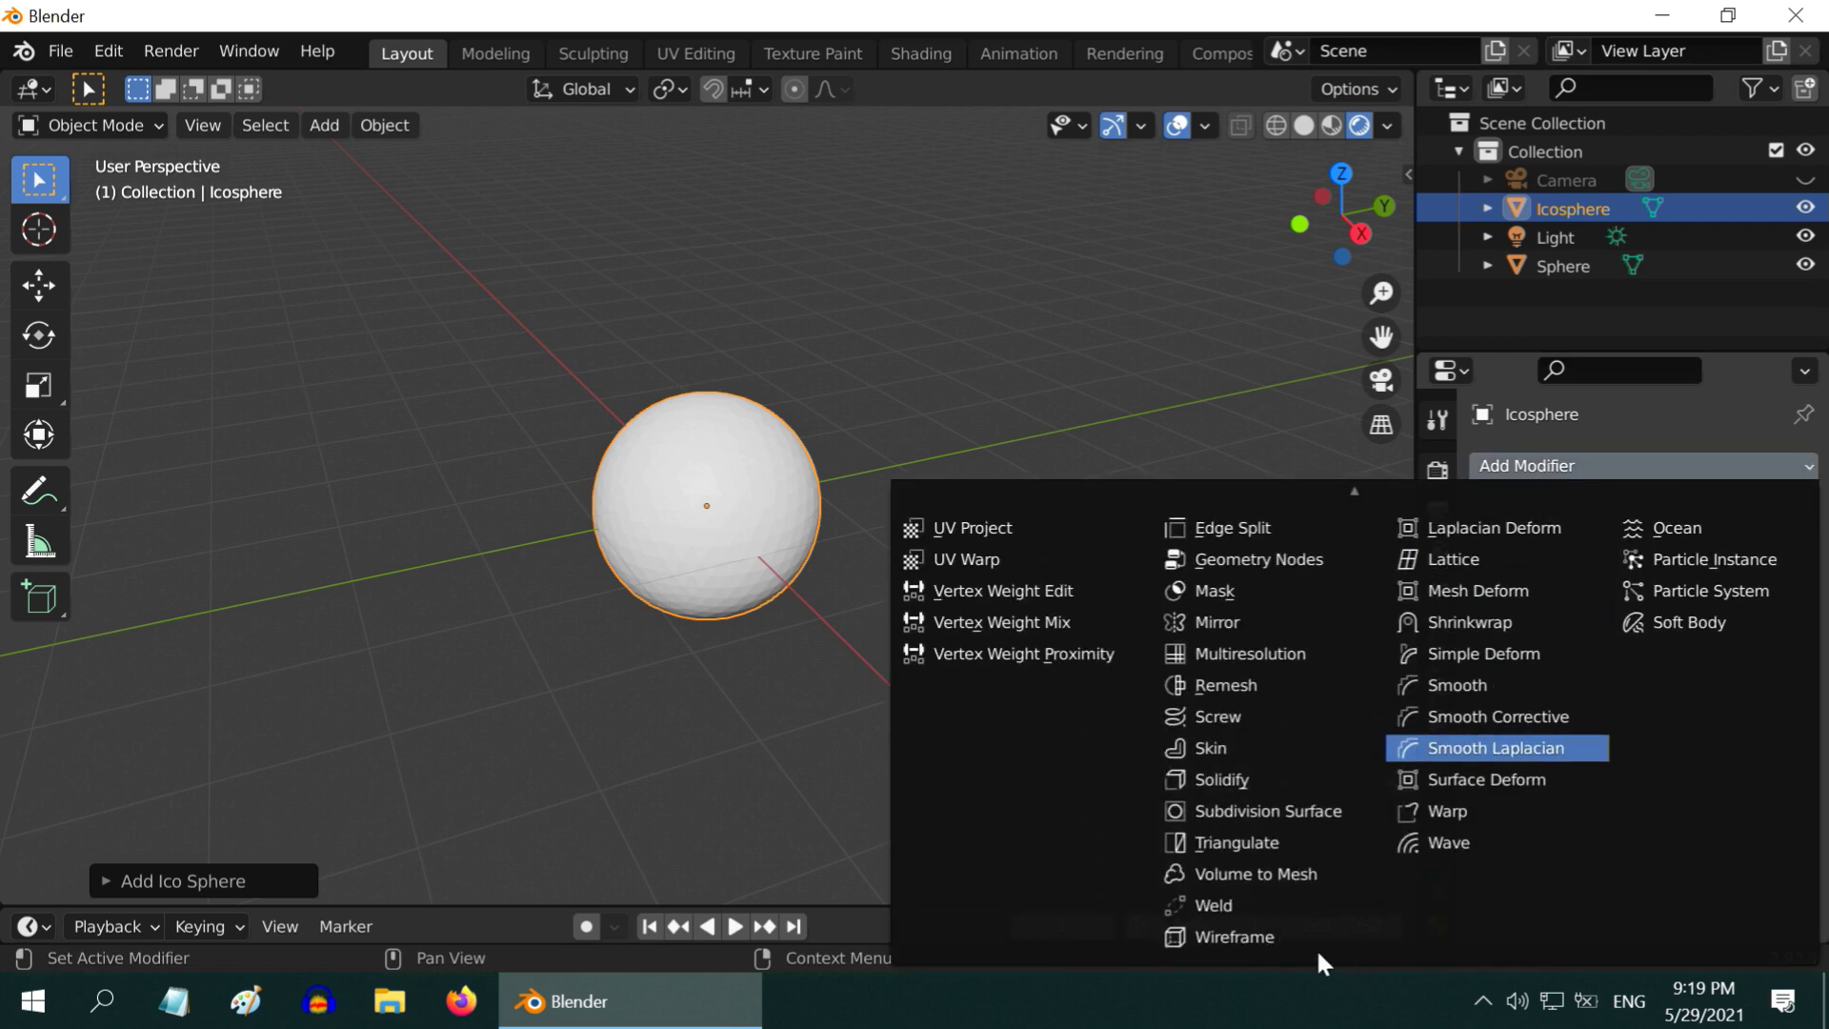
{"action": "left_click", "coordinate": [1276, 941]}
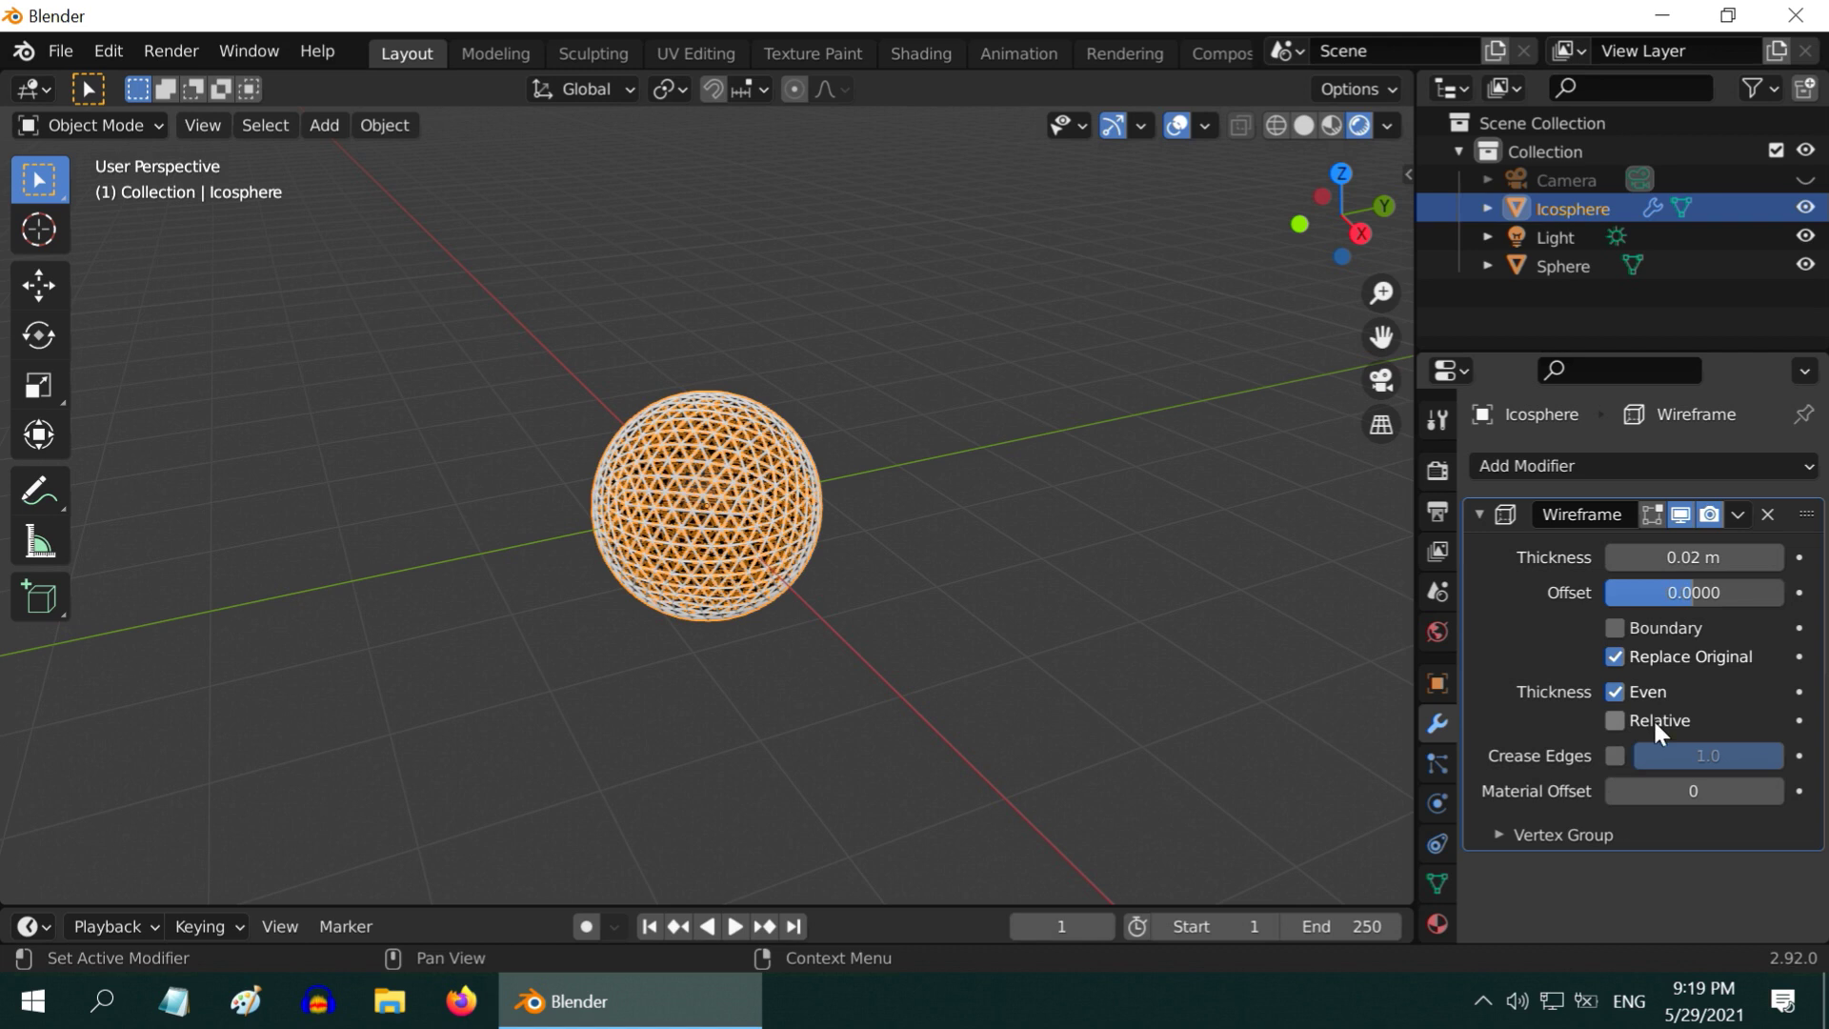
{"action": "left_click", "coordinate": [1736, 514]}
{"action": "left_click", "coordinate": [1725, 543]}
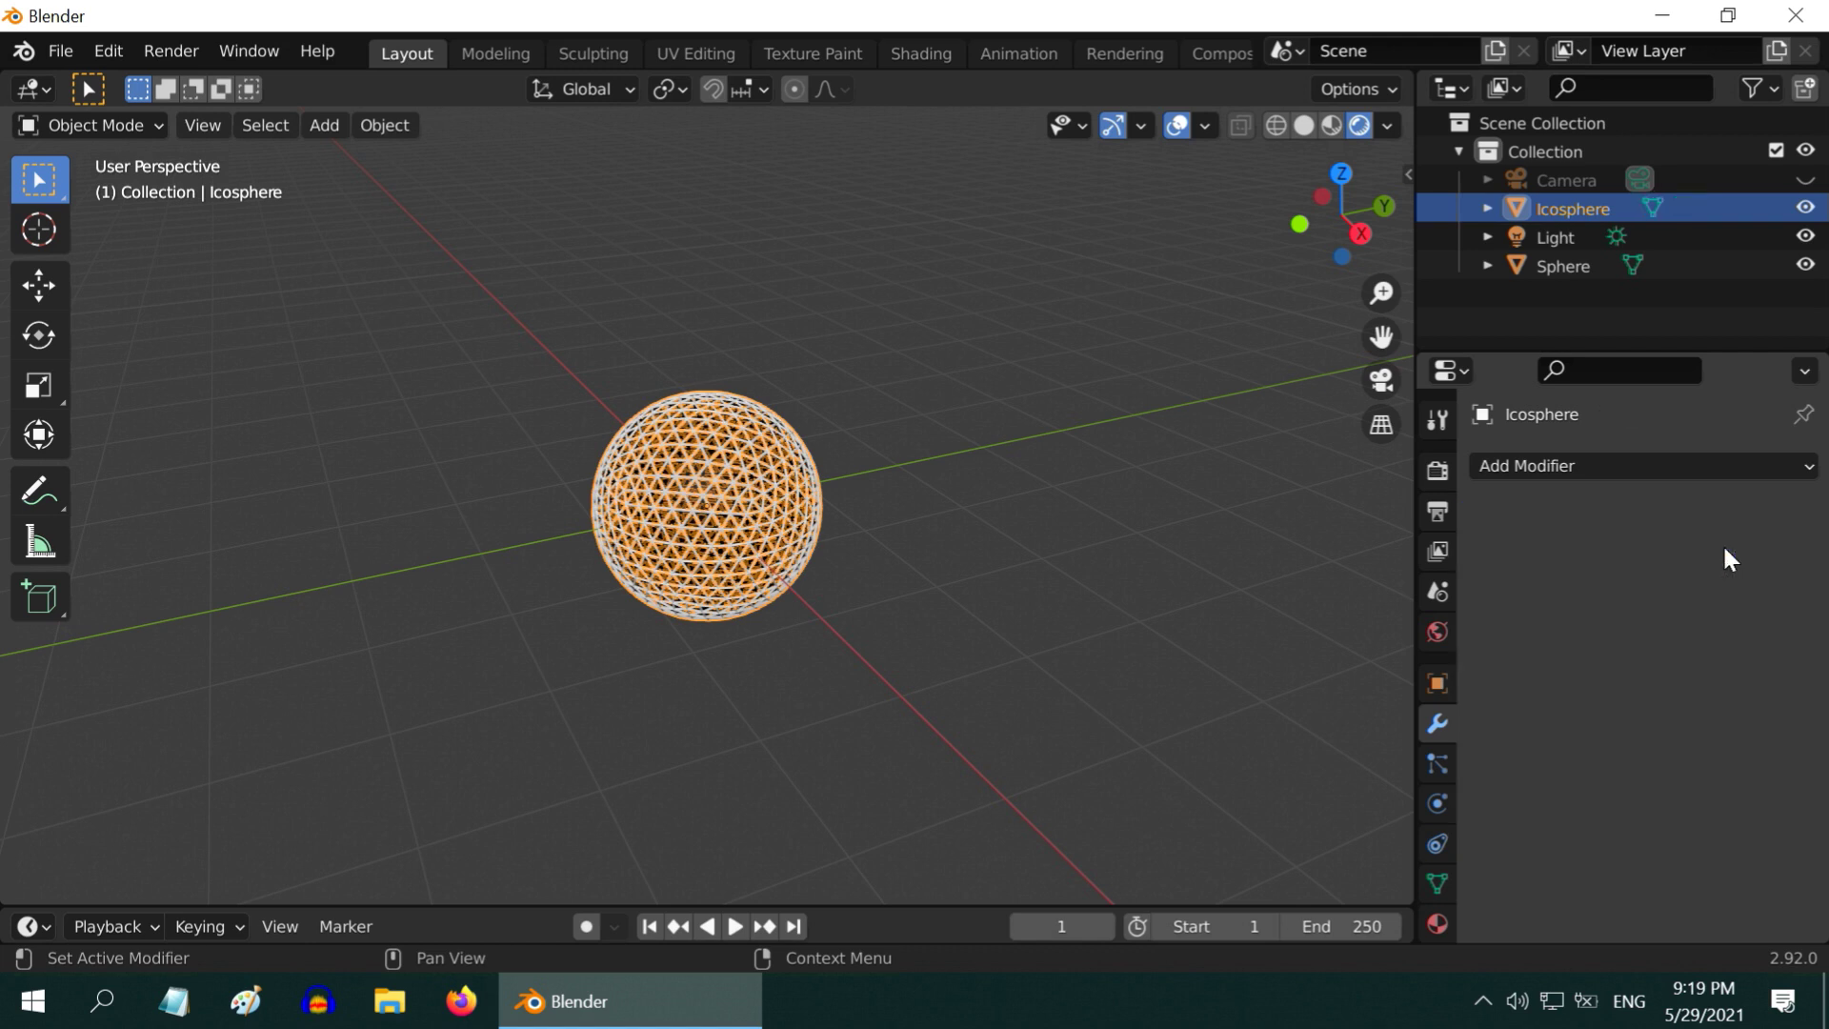
Give the Icosphere a new material, Material.002, with red-orange base colour at brightness 0.4
{"action": "left_click", "coordinate": [1438, 924]}
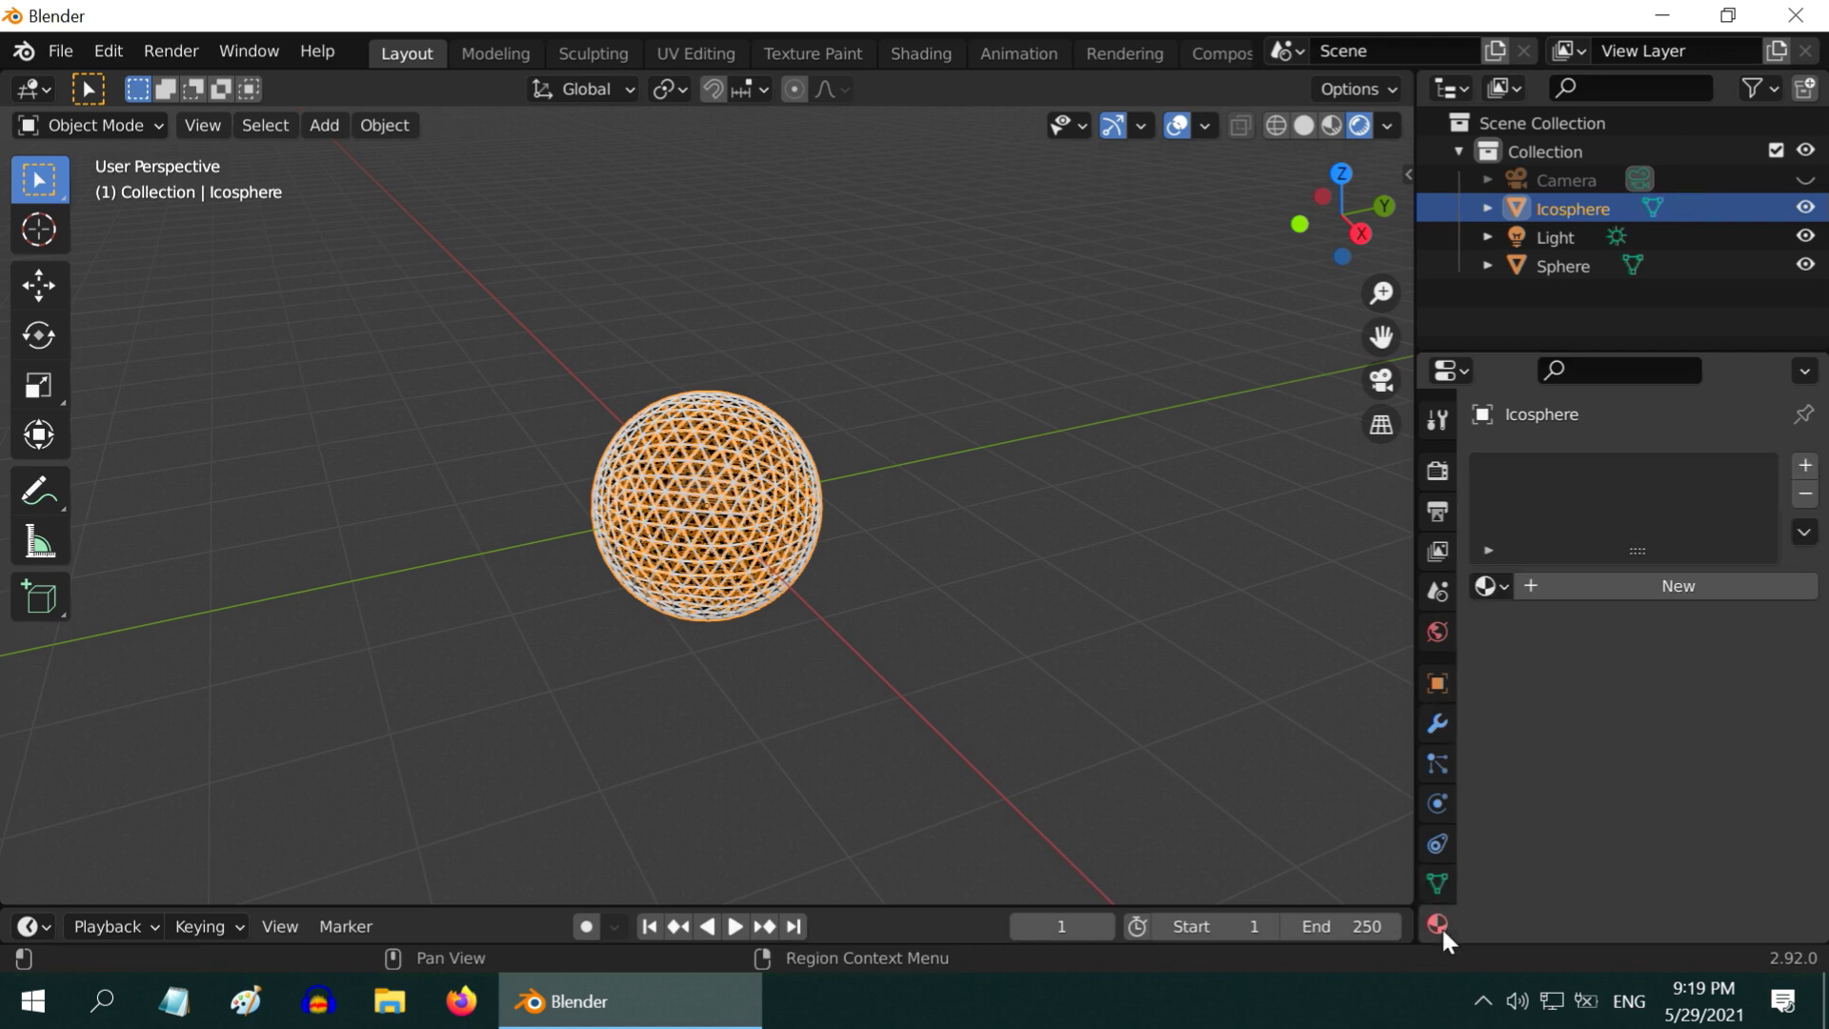
{"action": "left_click", "coordinate": [1645, 583]}
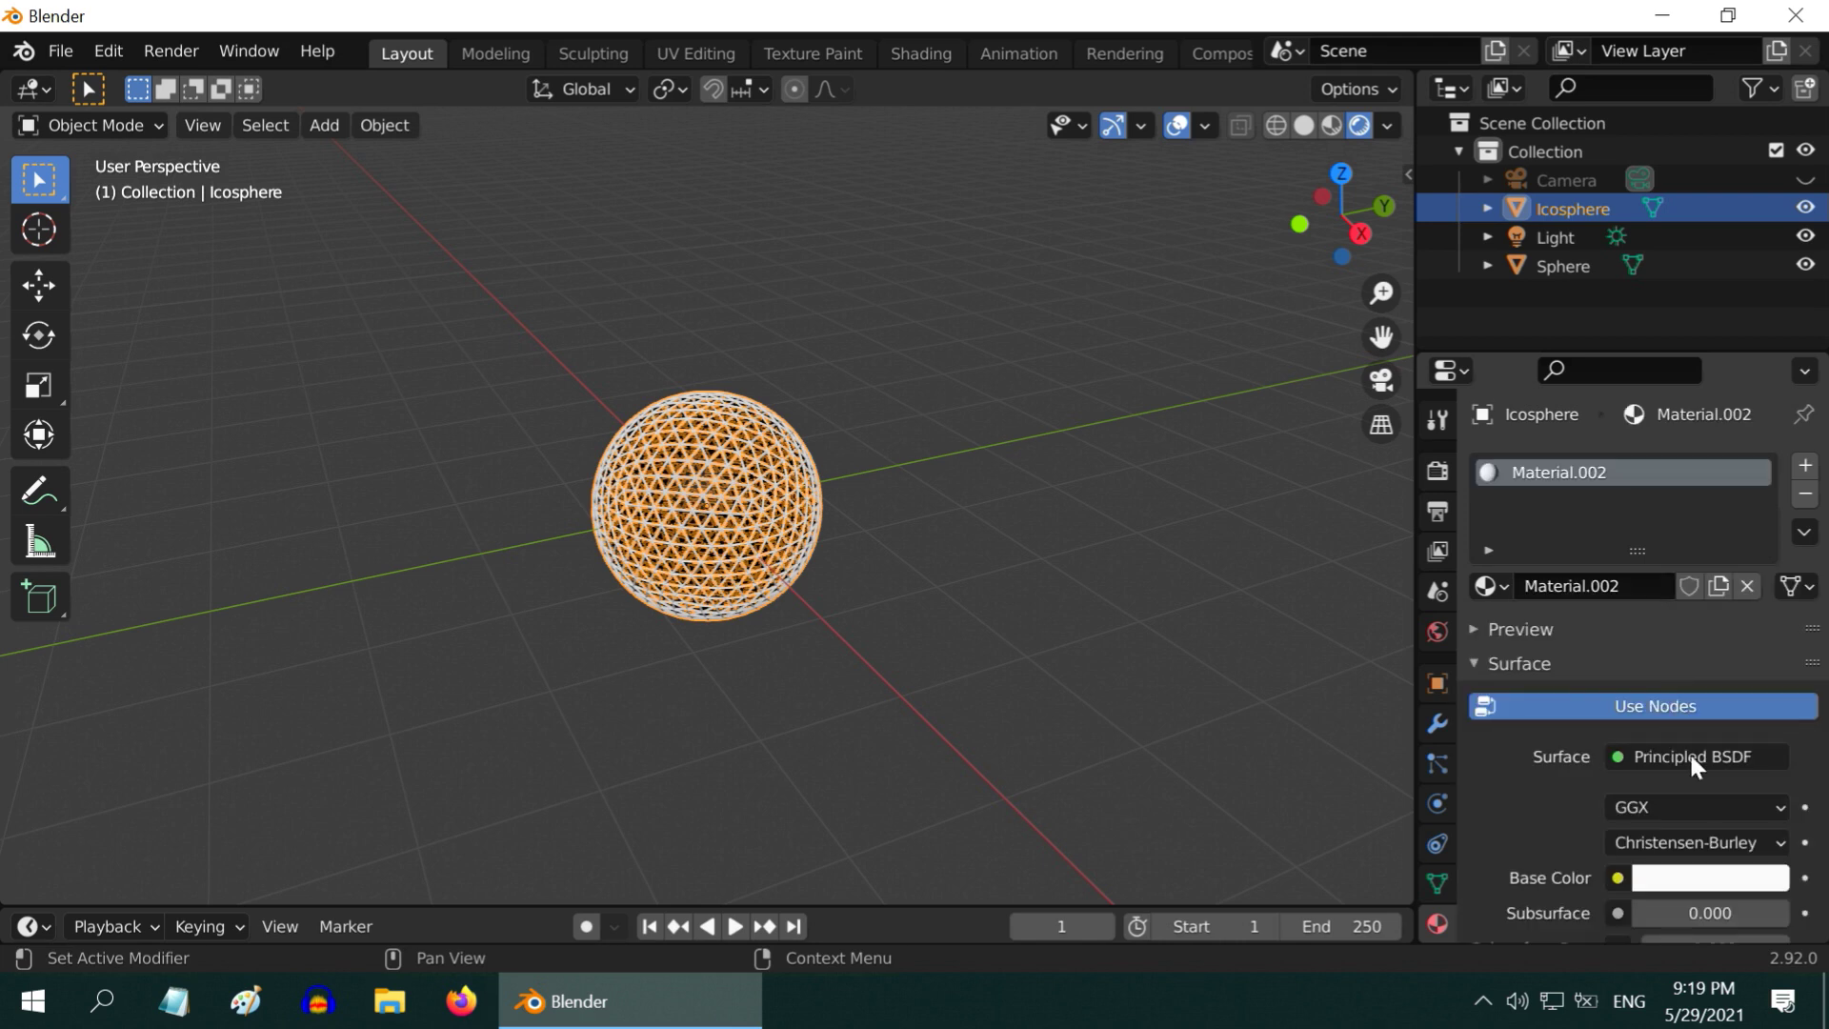
{"action": "left_click", "coordinate": [1725, 879]}
{"action": "left_click", "coordinate": [1610, 670]}
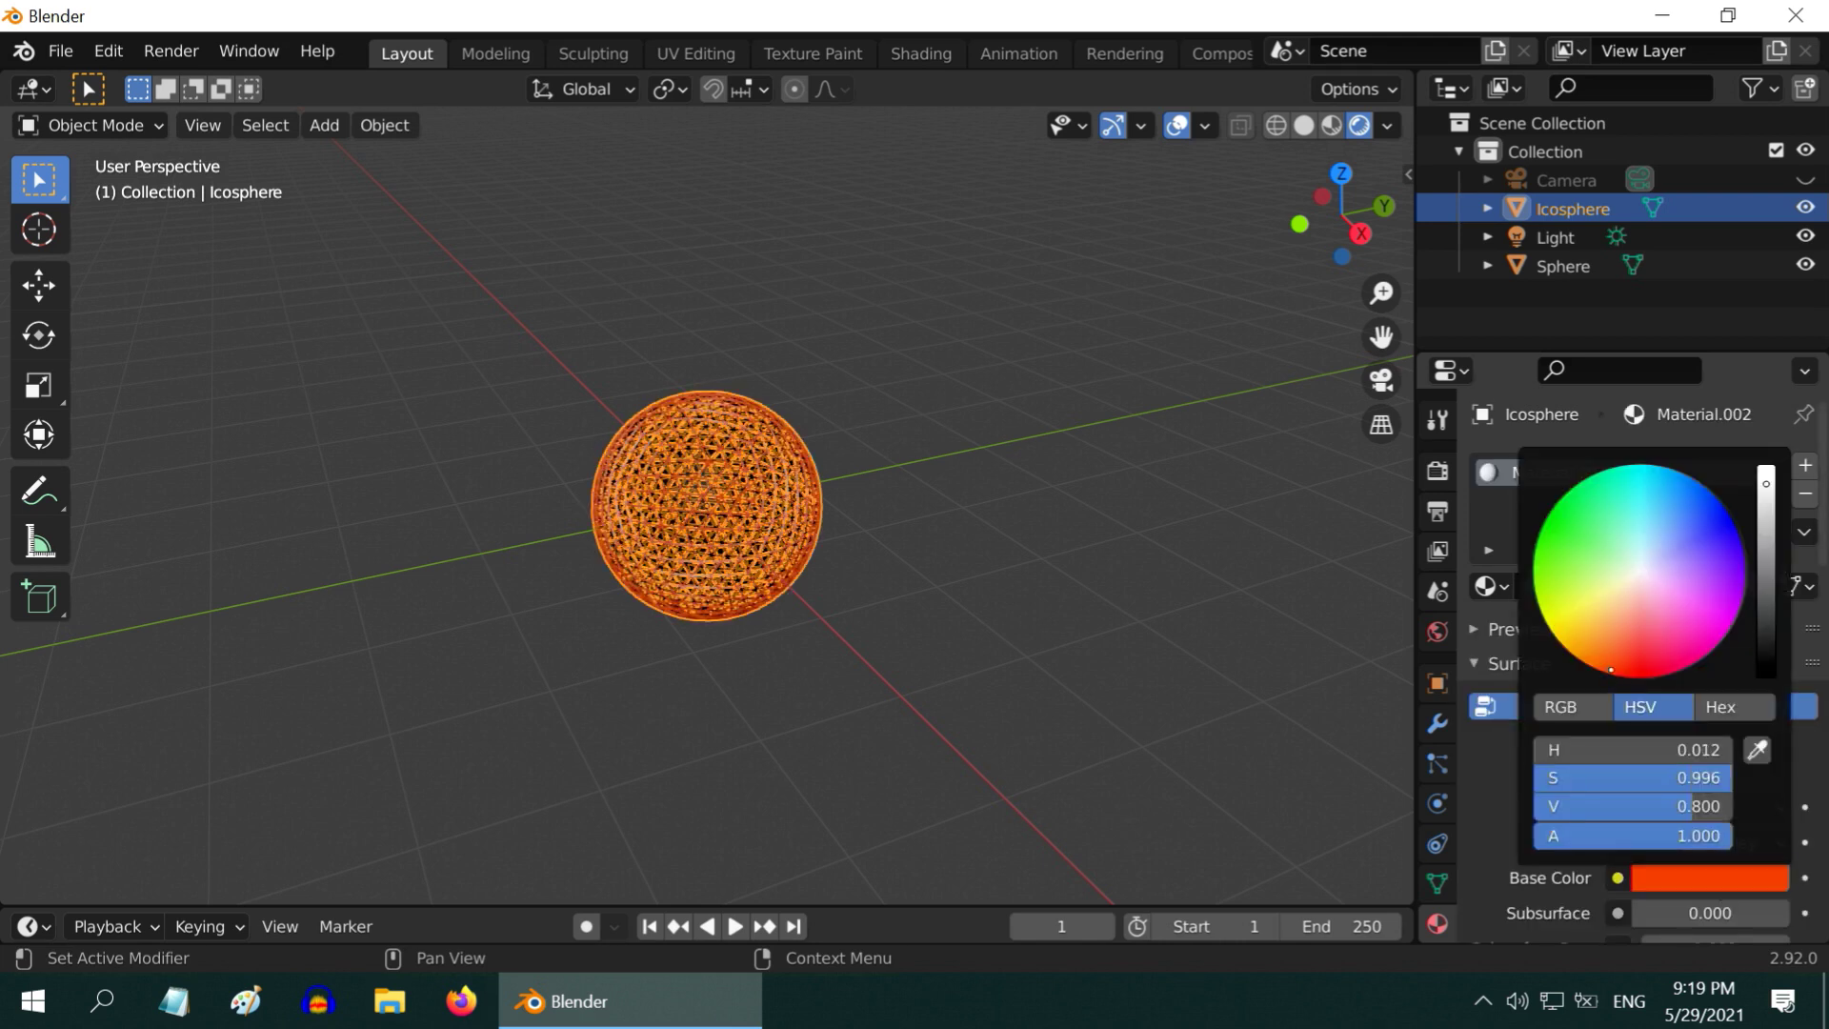
{"action": "left_click_drag", "start_coordinate": [1604, 672], "coordinate": [1605, 668]}
{"action": "left_click", "coordinate": [1679, 810]}
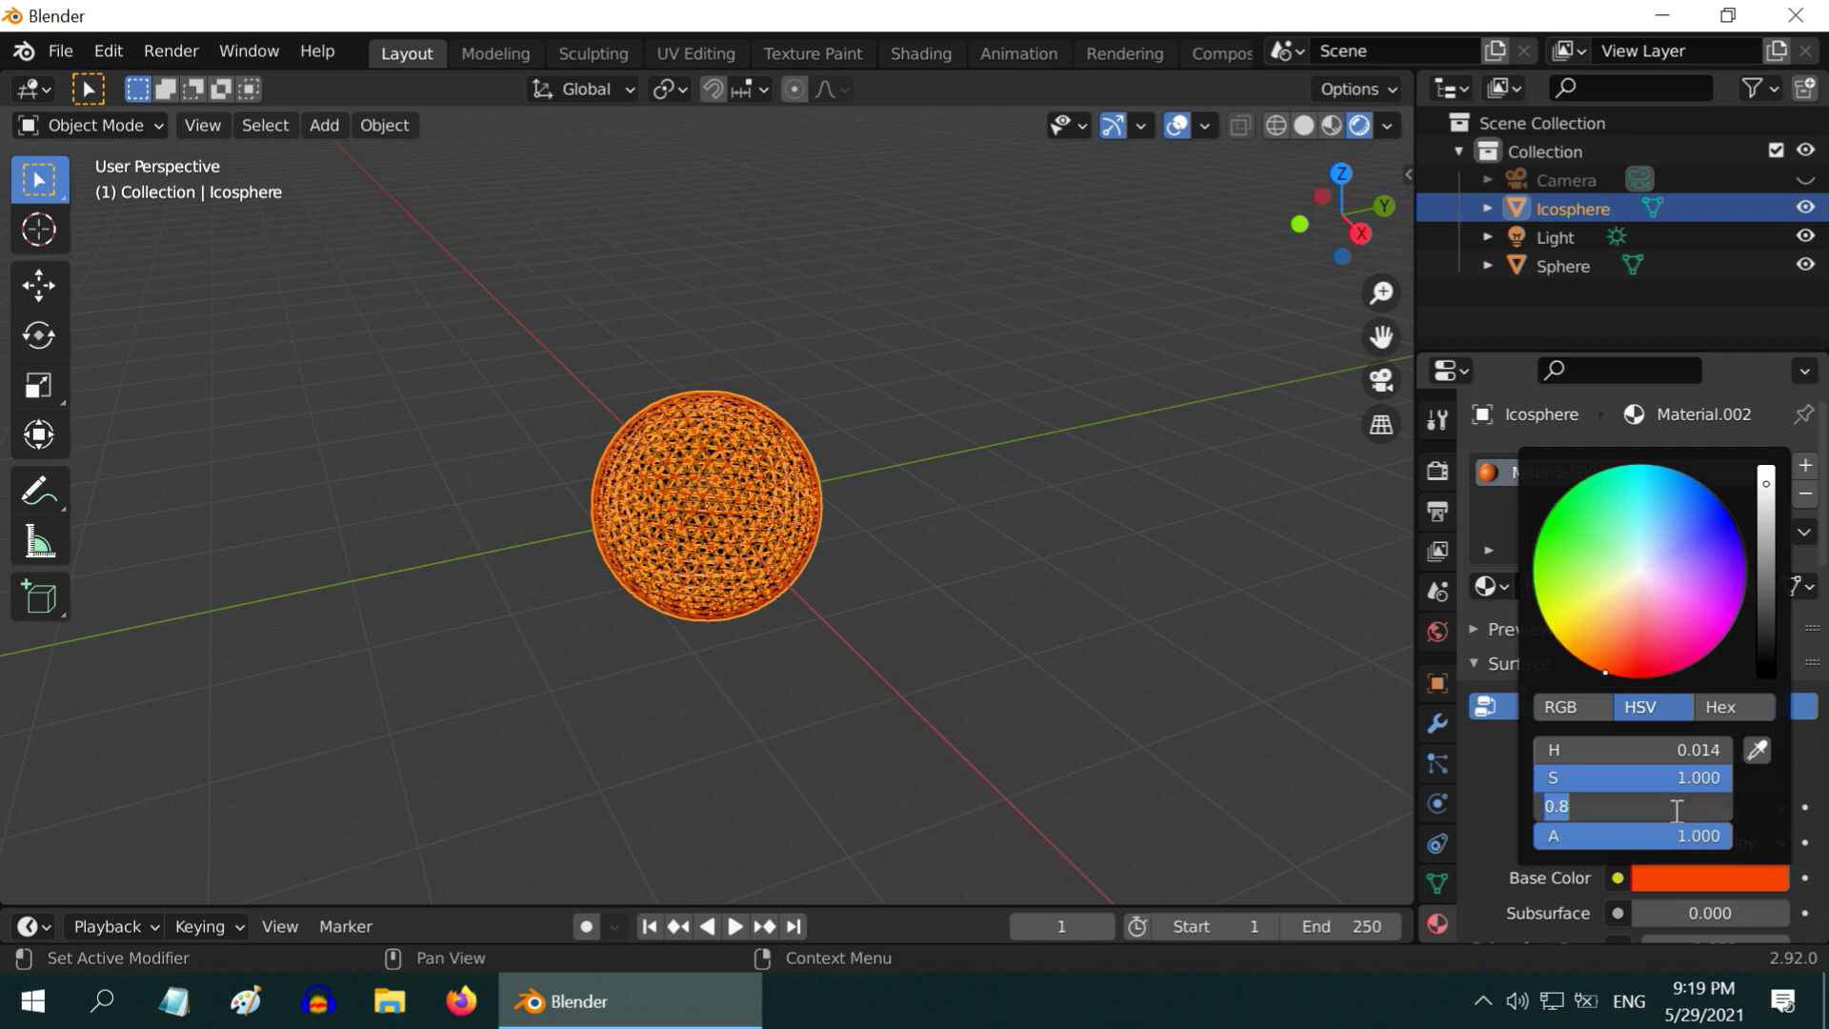
{"action": "type", "text": "0.4"}
{"action": "key", "text": "Return"}
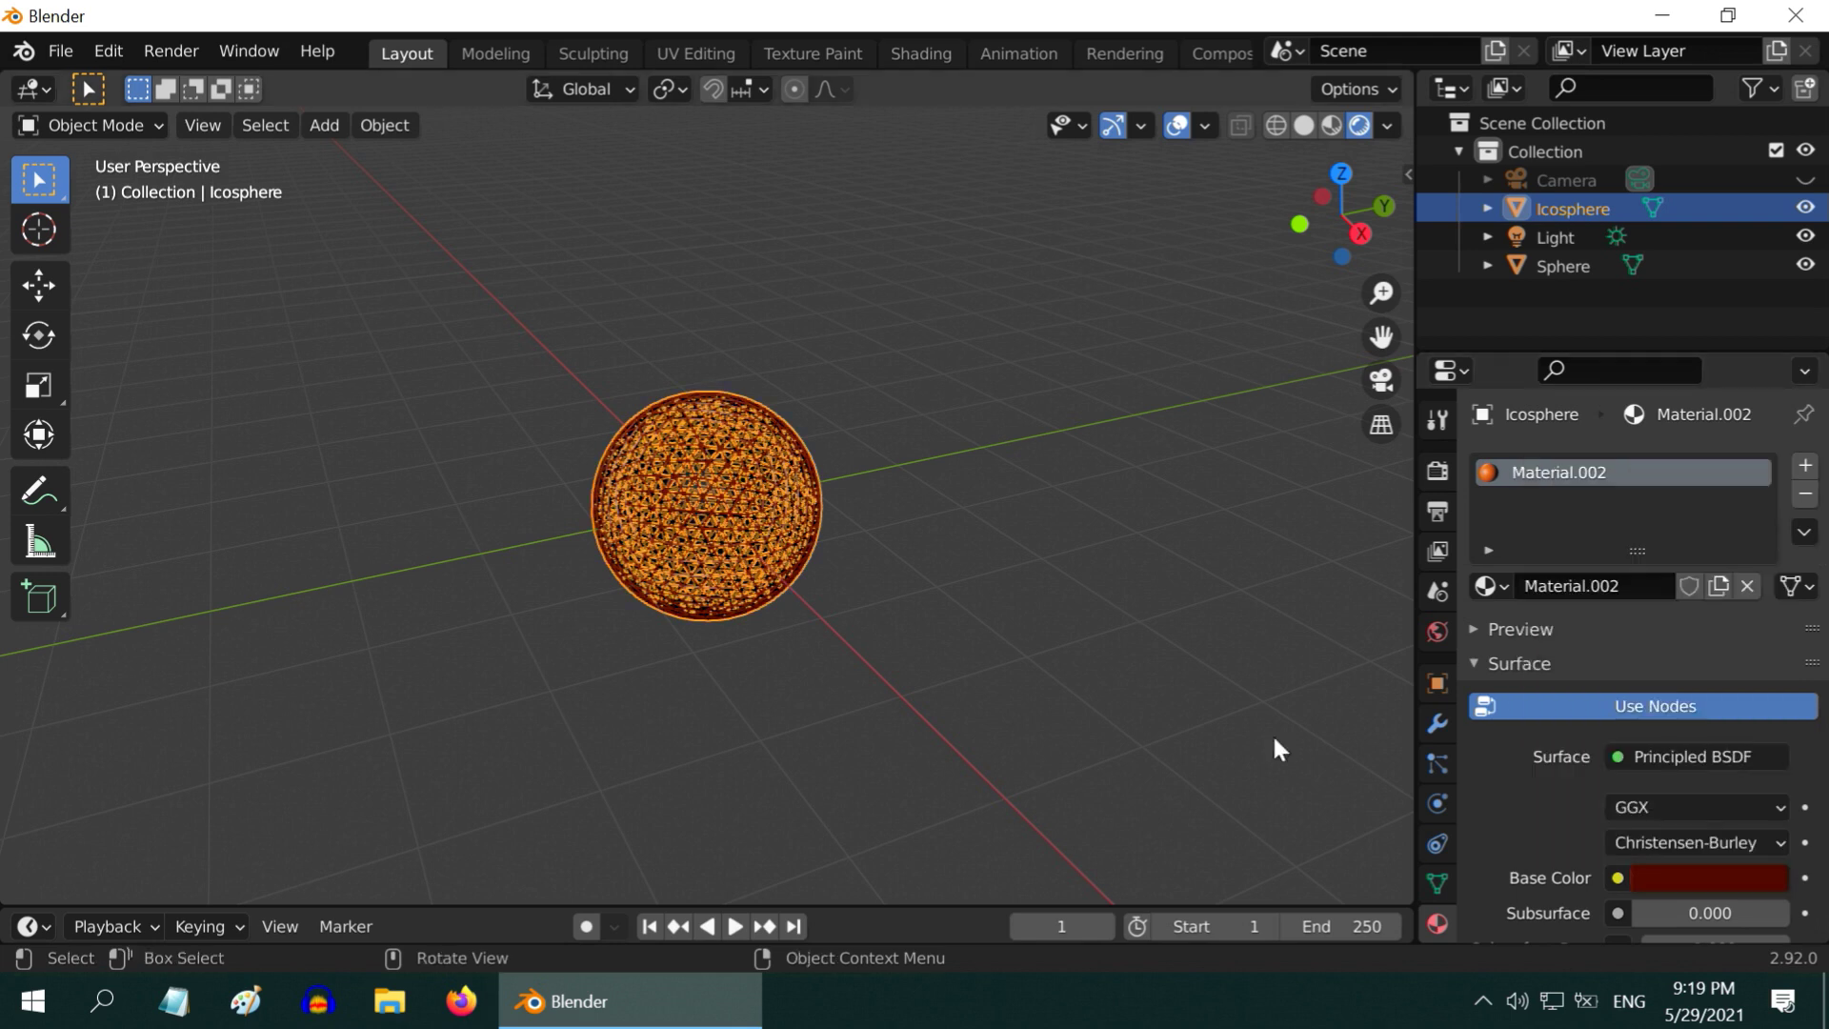
{"action": "left_click", "coordinate": [834, 648]}
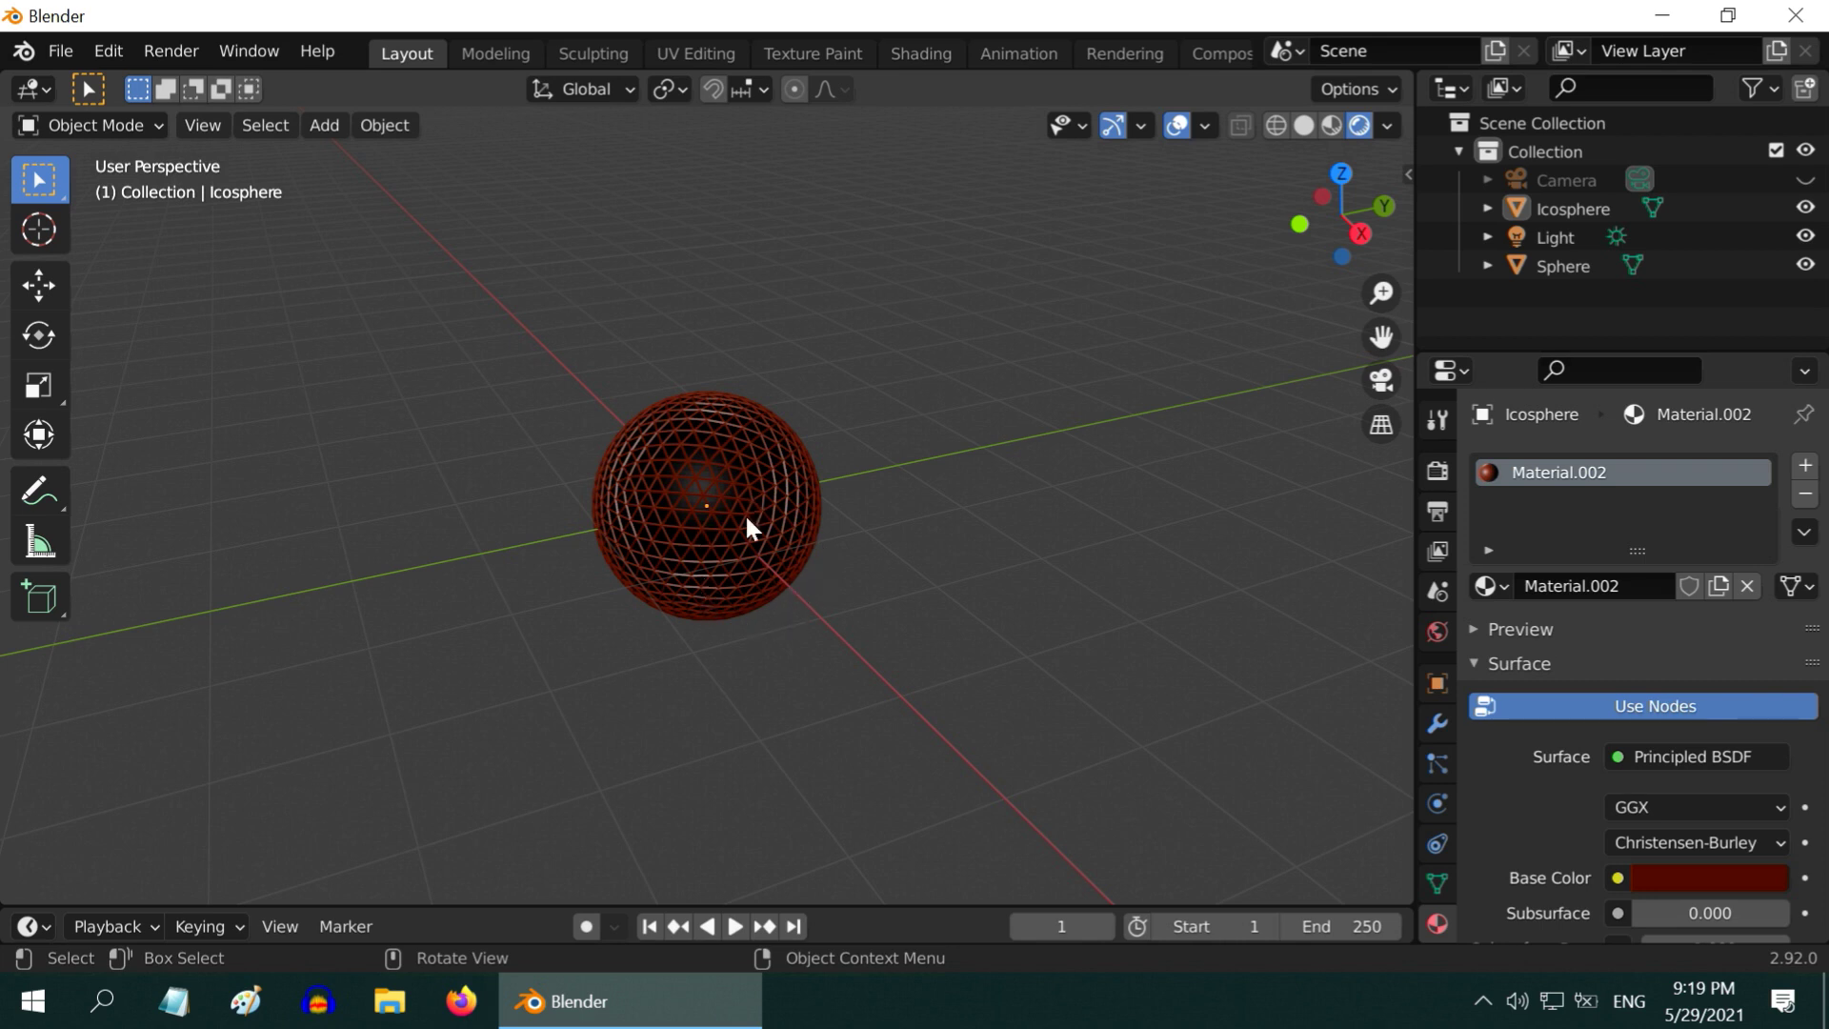
{"action": "left_click", "coordinate": [773, 551]}
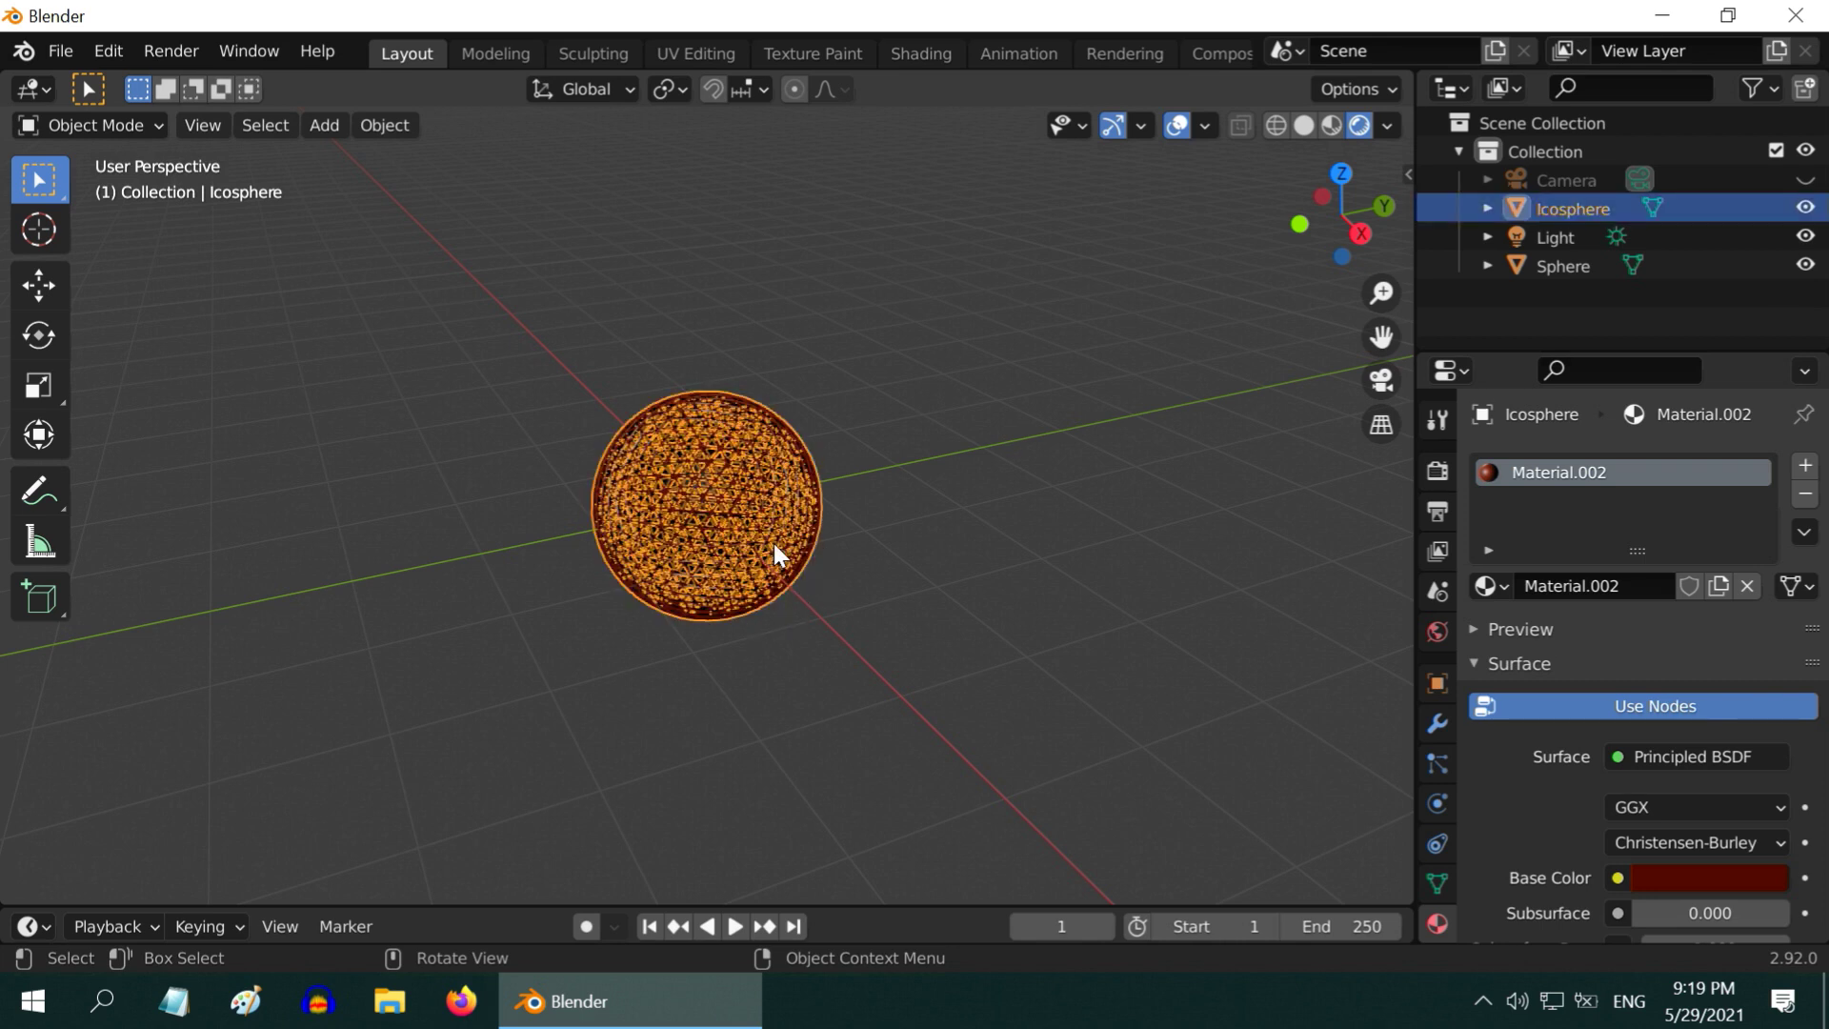
Join the Icosphere cage with the Sphere and rename the combined object Bomb
{"action": "left_click", "coordinate": [1566, 267], "text": "ctrl"}
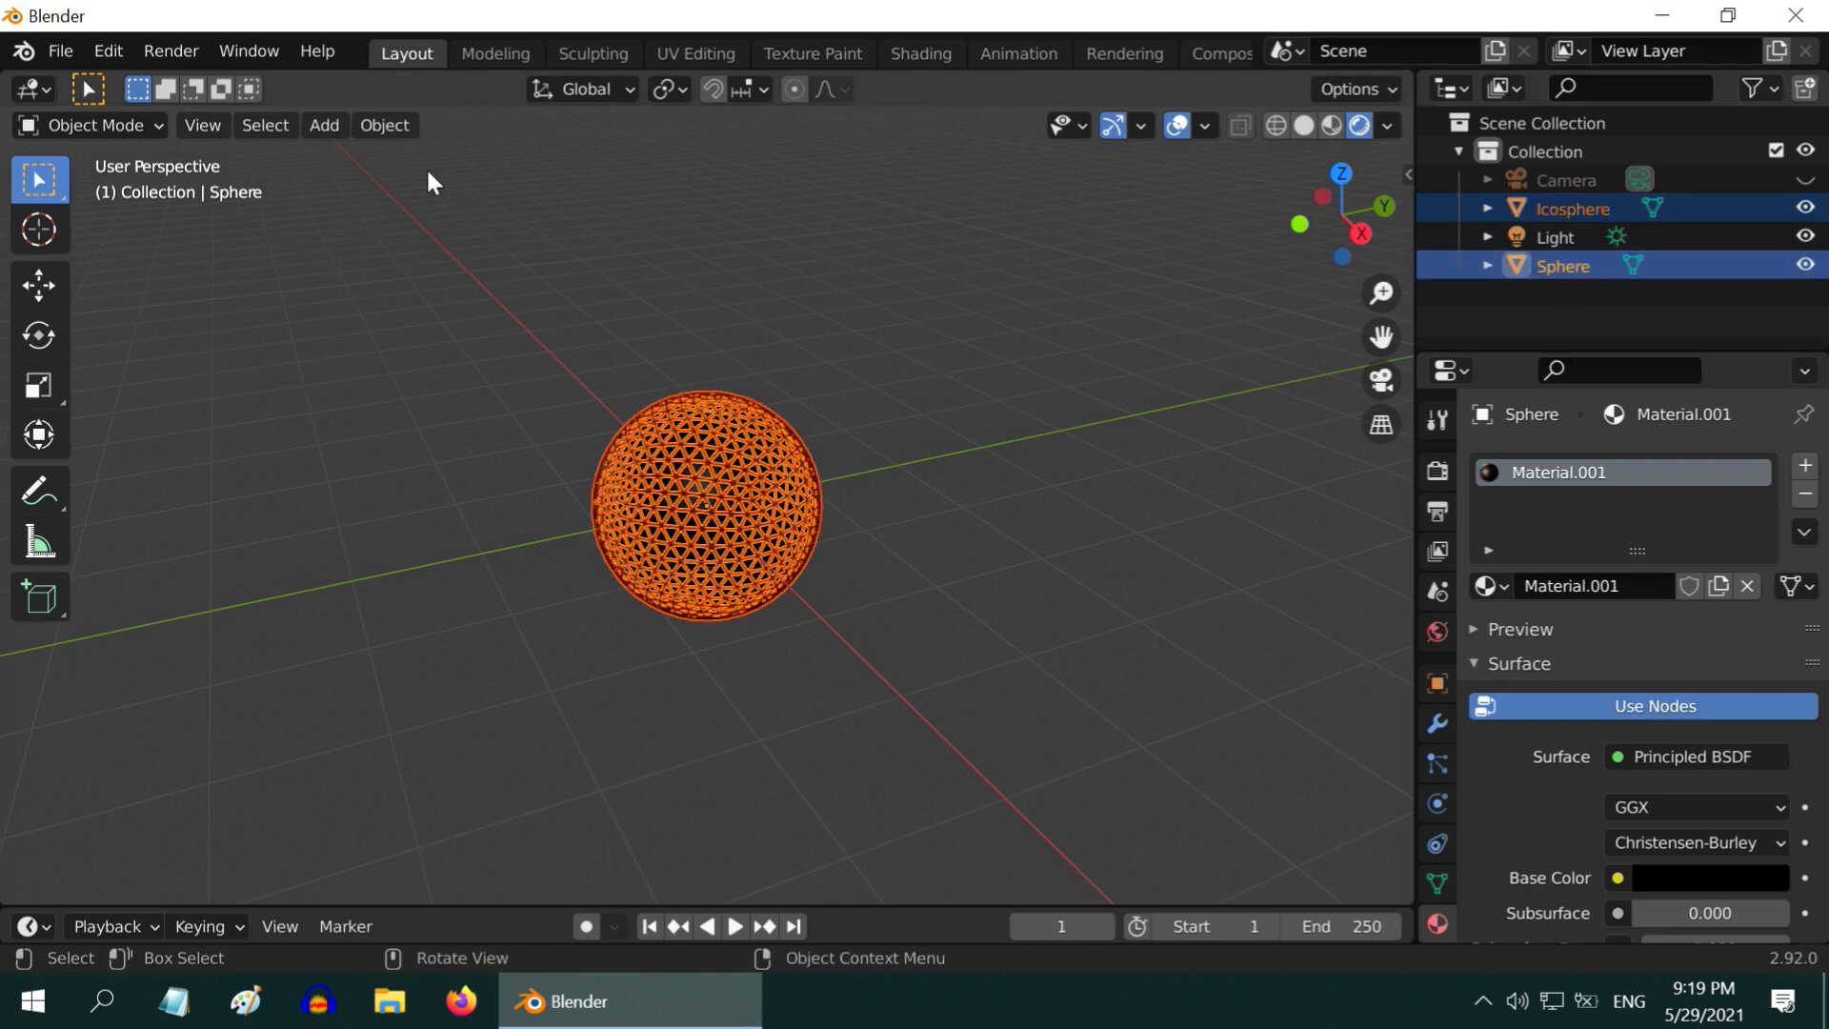
{"action": "left_click", "coordinate": [385, 125]}
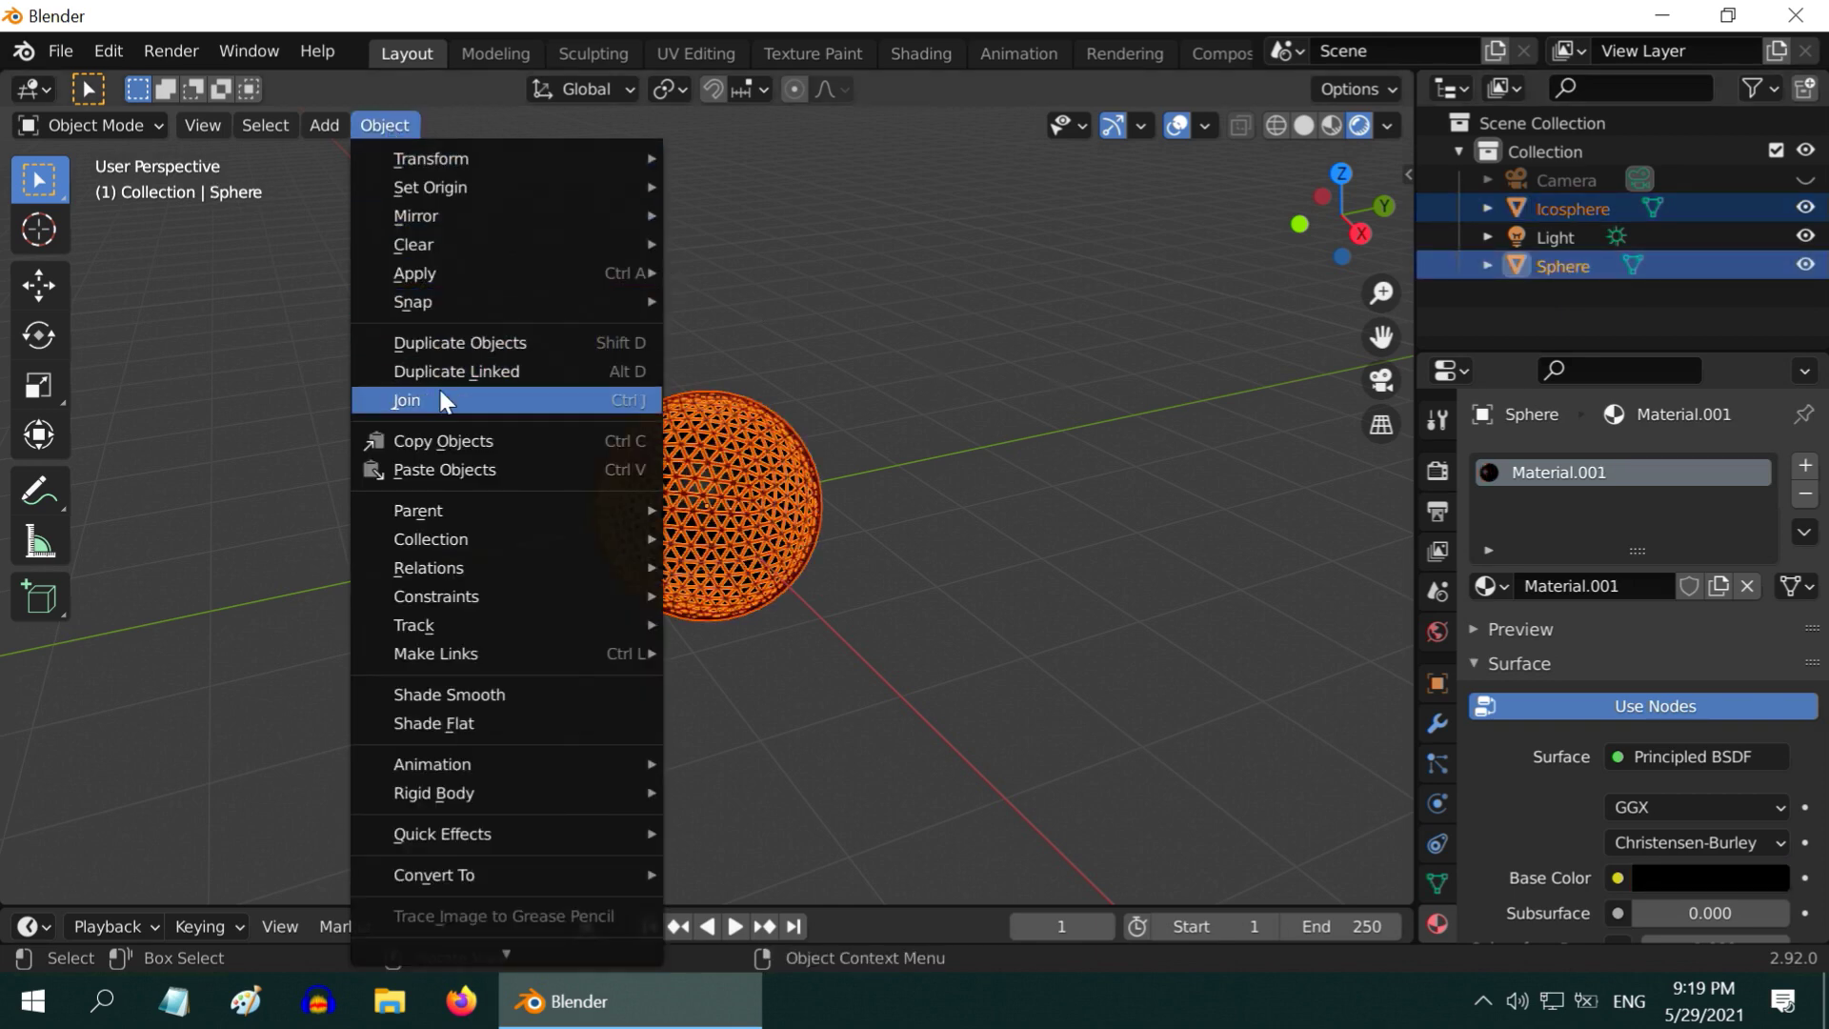
{"action": "left_click", "coordinate": [406, 400]}
{"action": "double_click", "coordinate": [1557, 235]}
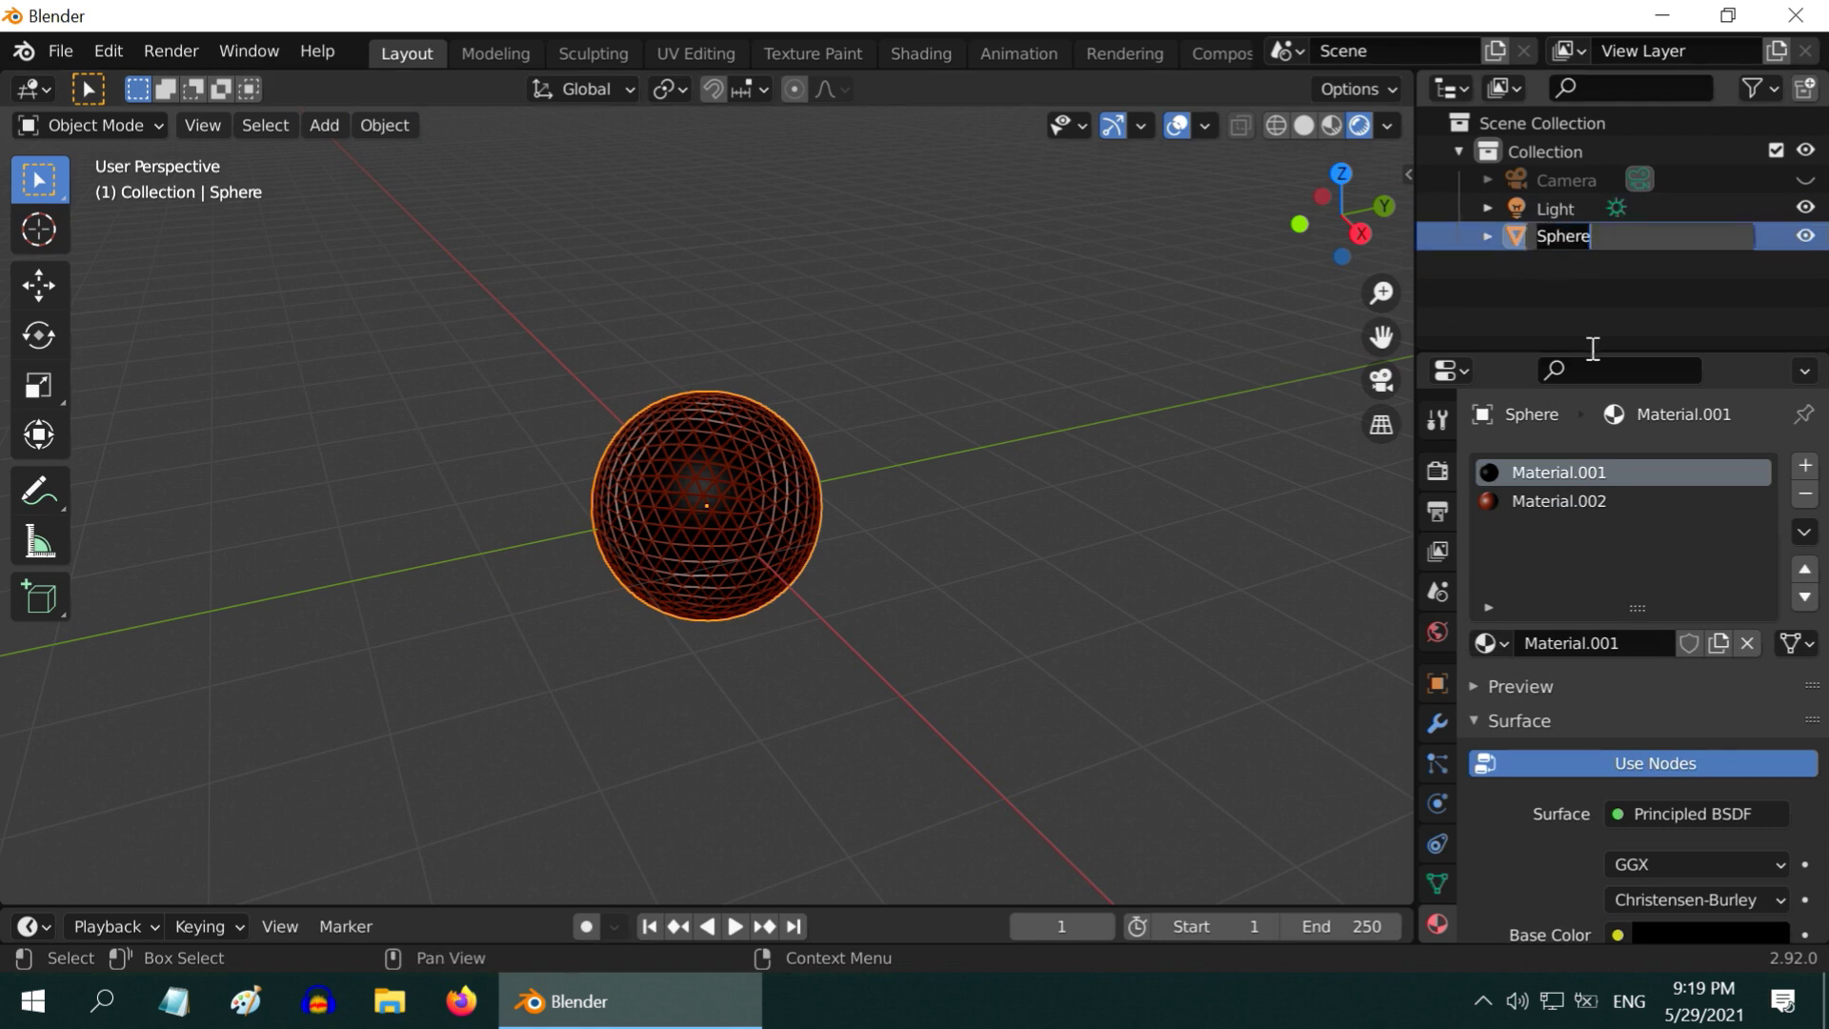
{"action": "type", "text": "Bomb"}
{"action": "key", "text": "Return"}
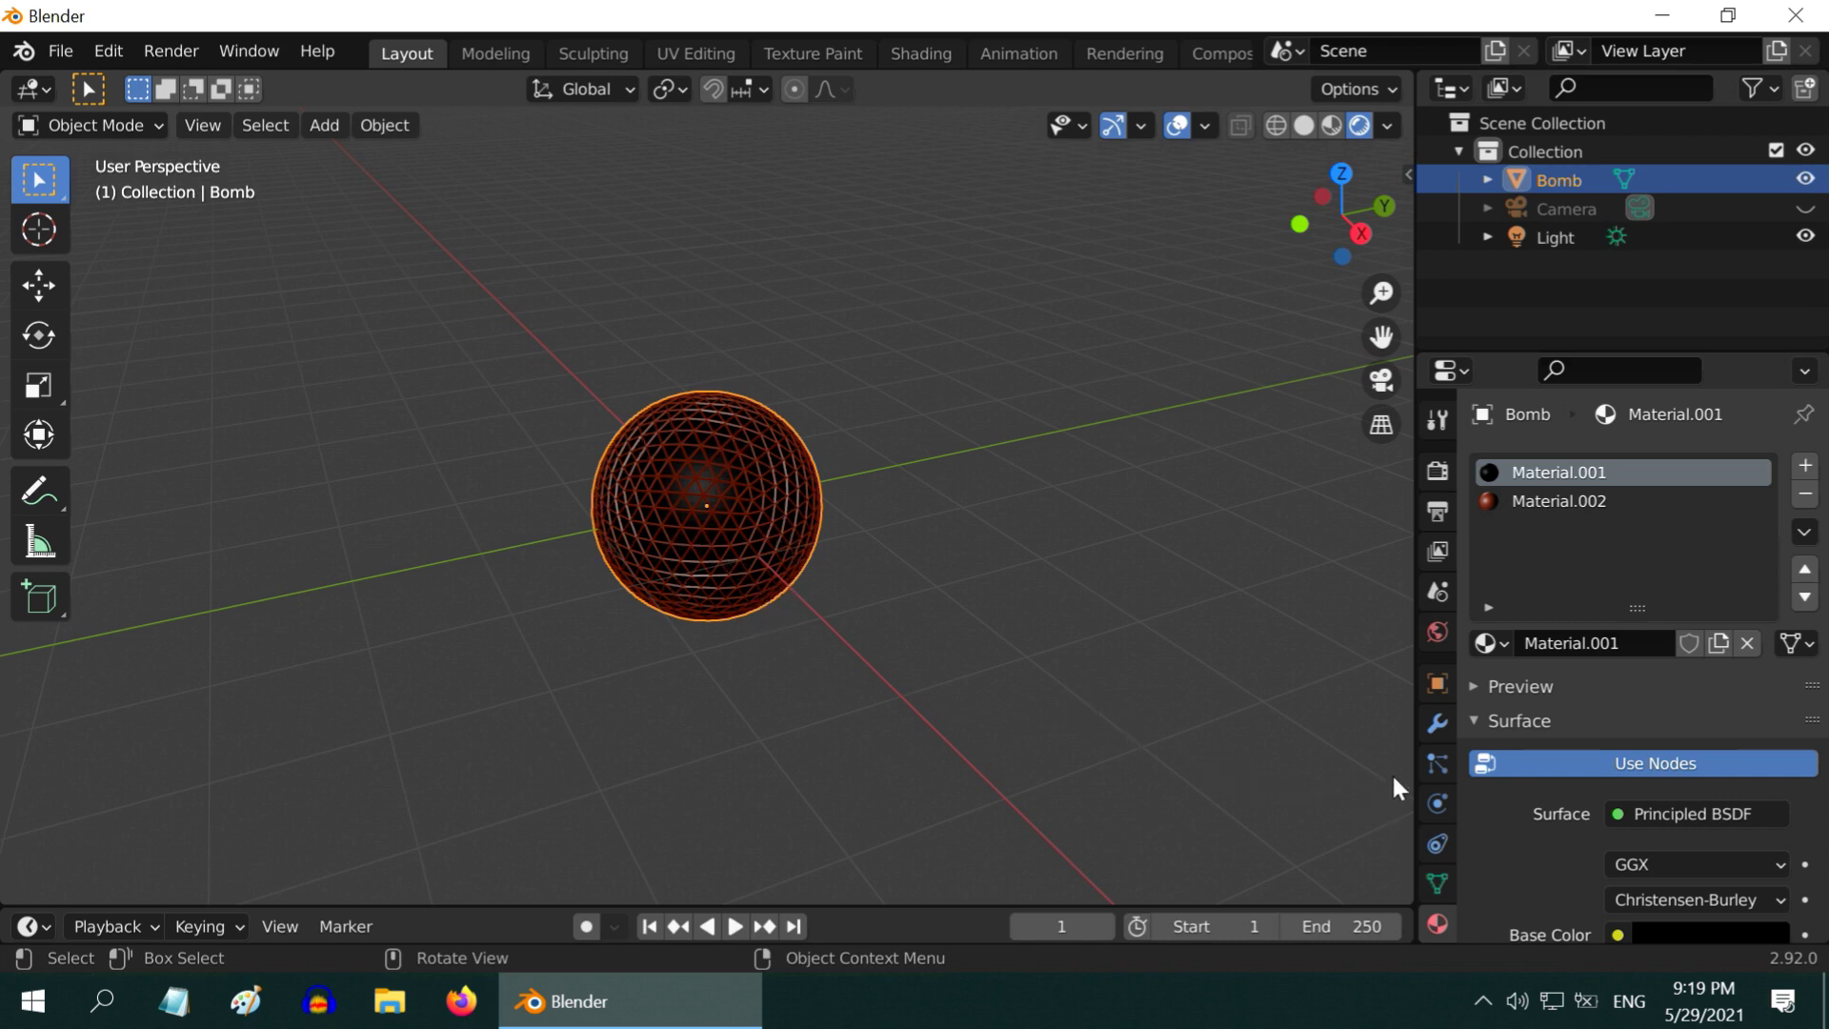
Add a particle system to Bomb with a count of 20 particles
{"action": "left_click", "coordinate": [1439, 765]}
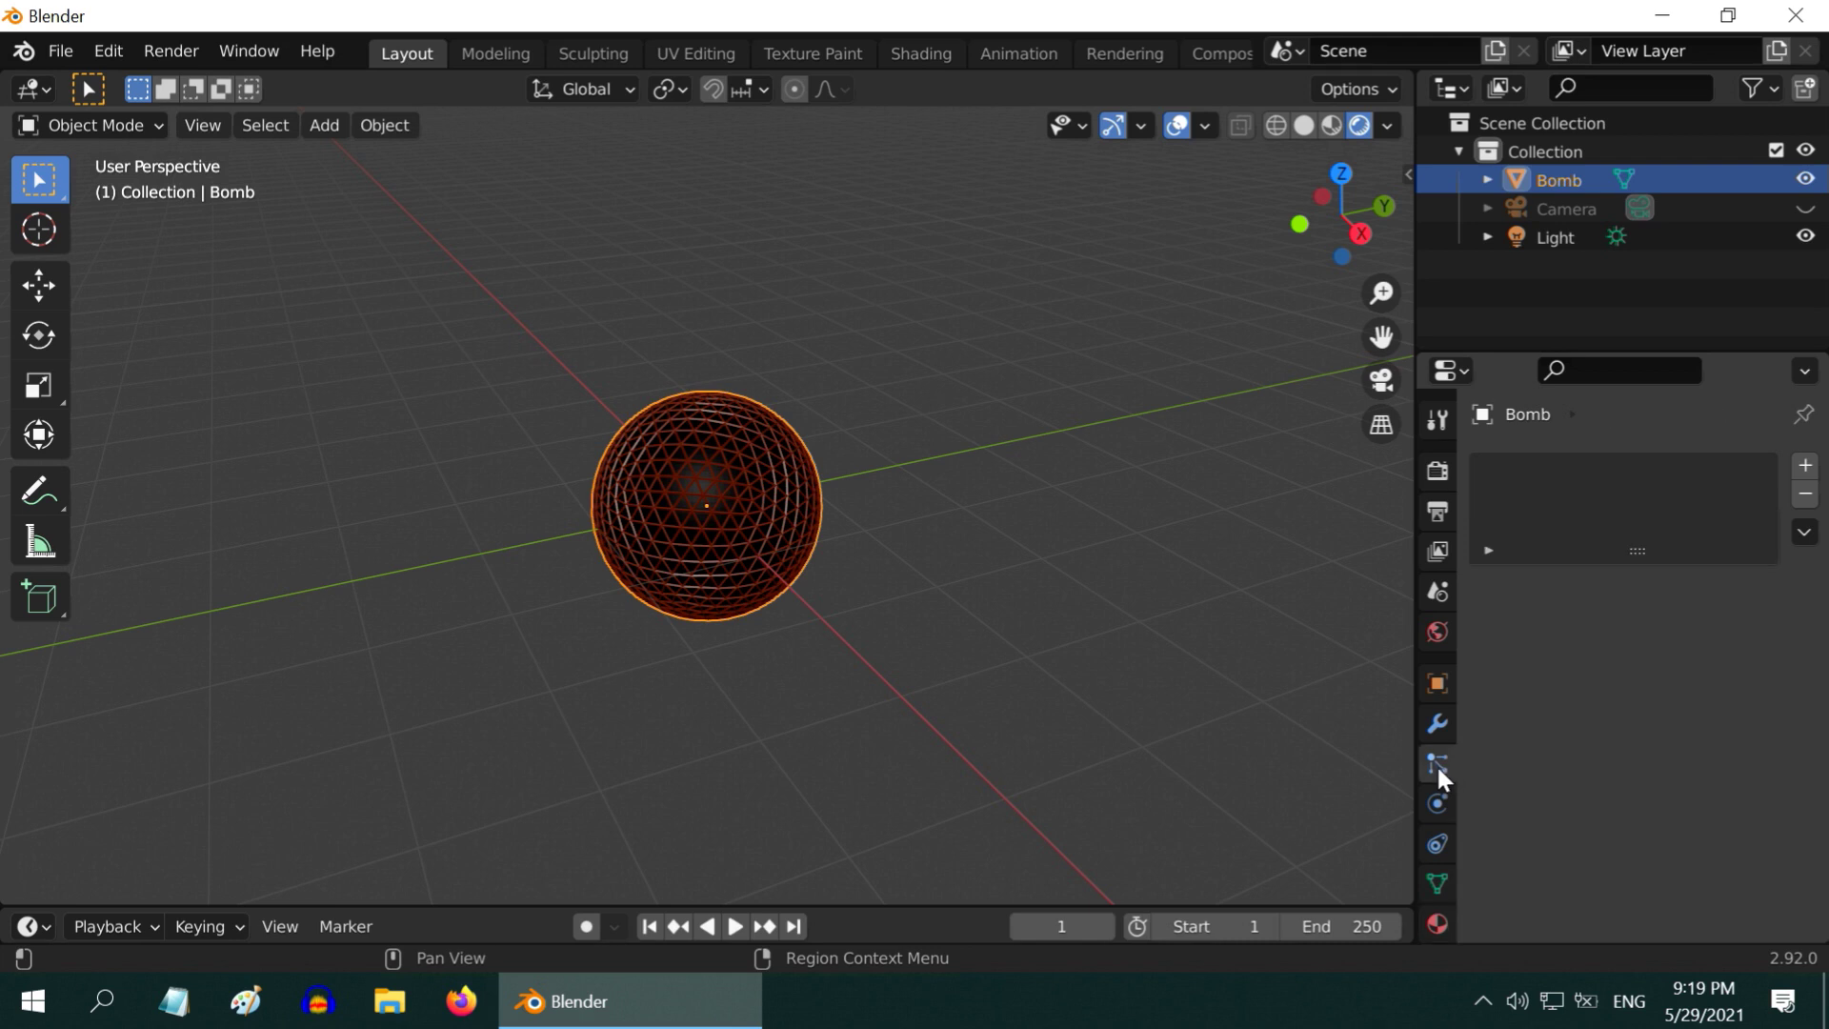
{"action": "left_click", "coordinate": [1806, 467]}
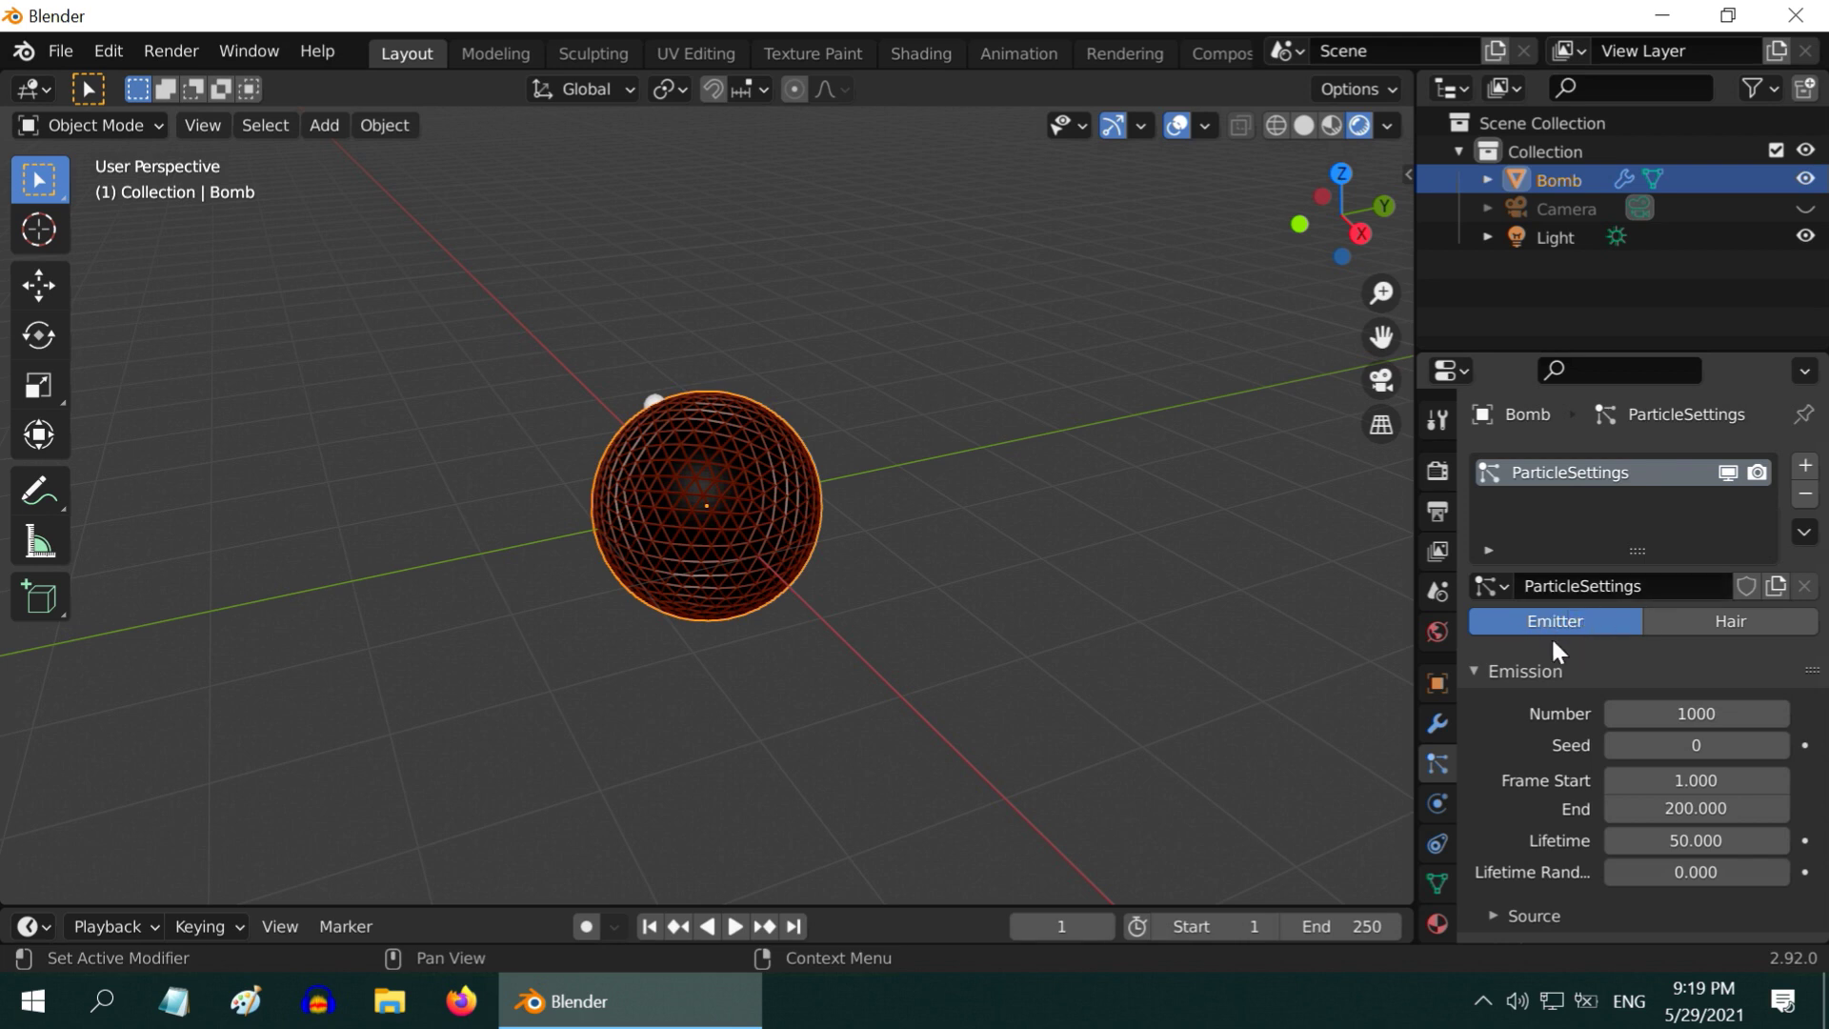
{"action": "scroll", "coordinate": [1624, 619], "scroll_direction": "down", "scroll_amount": 5}
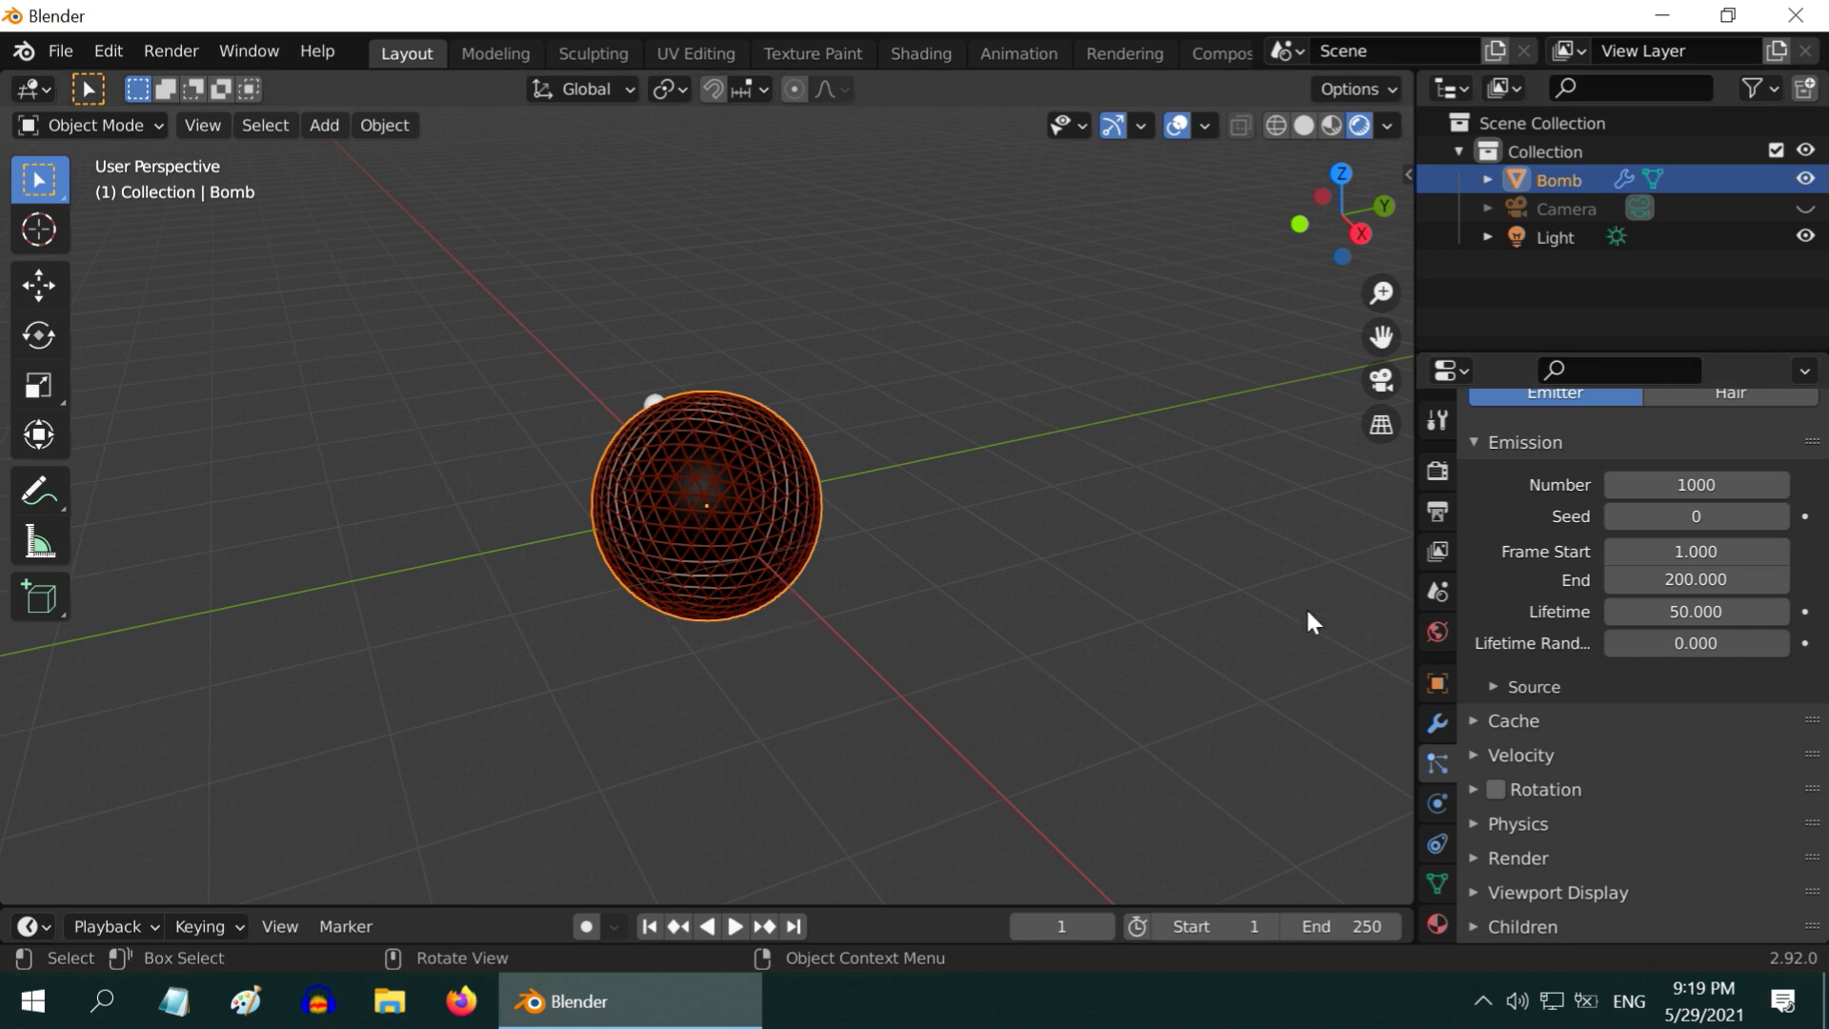
{"action": "left_click", "coordinate": [1697, 487]}
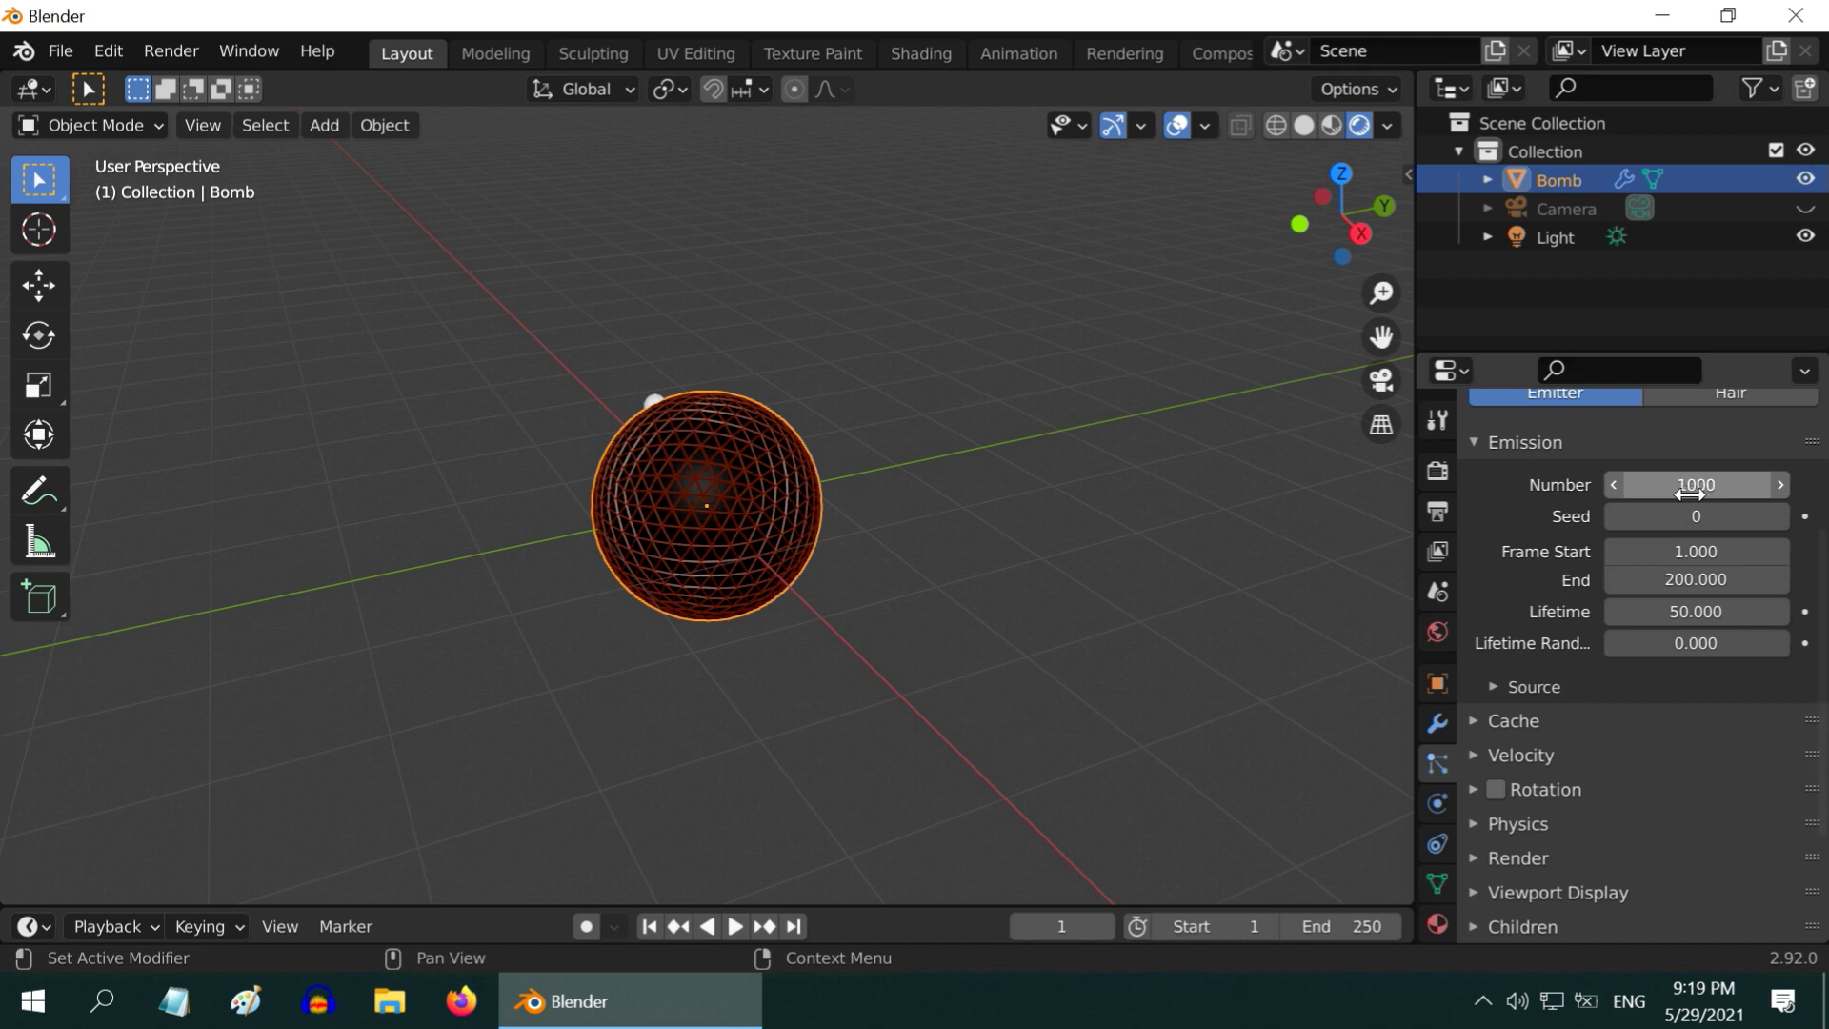
{"action": "key", "text": "Return"}
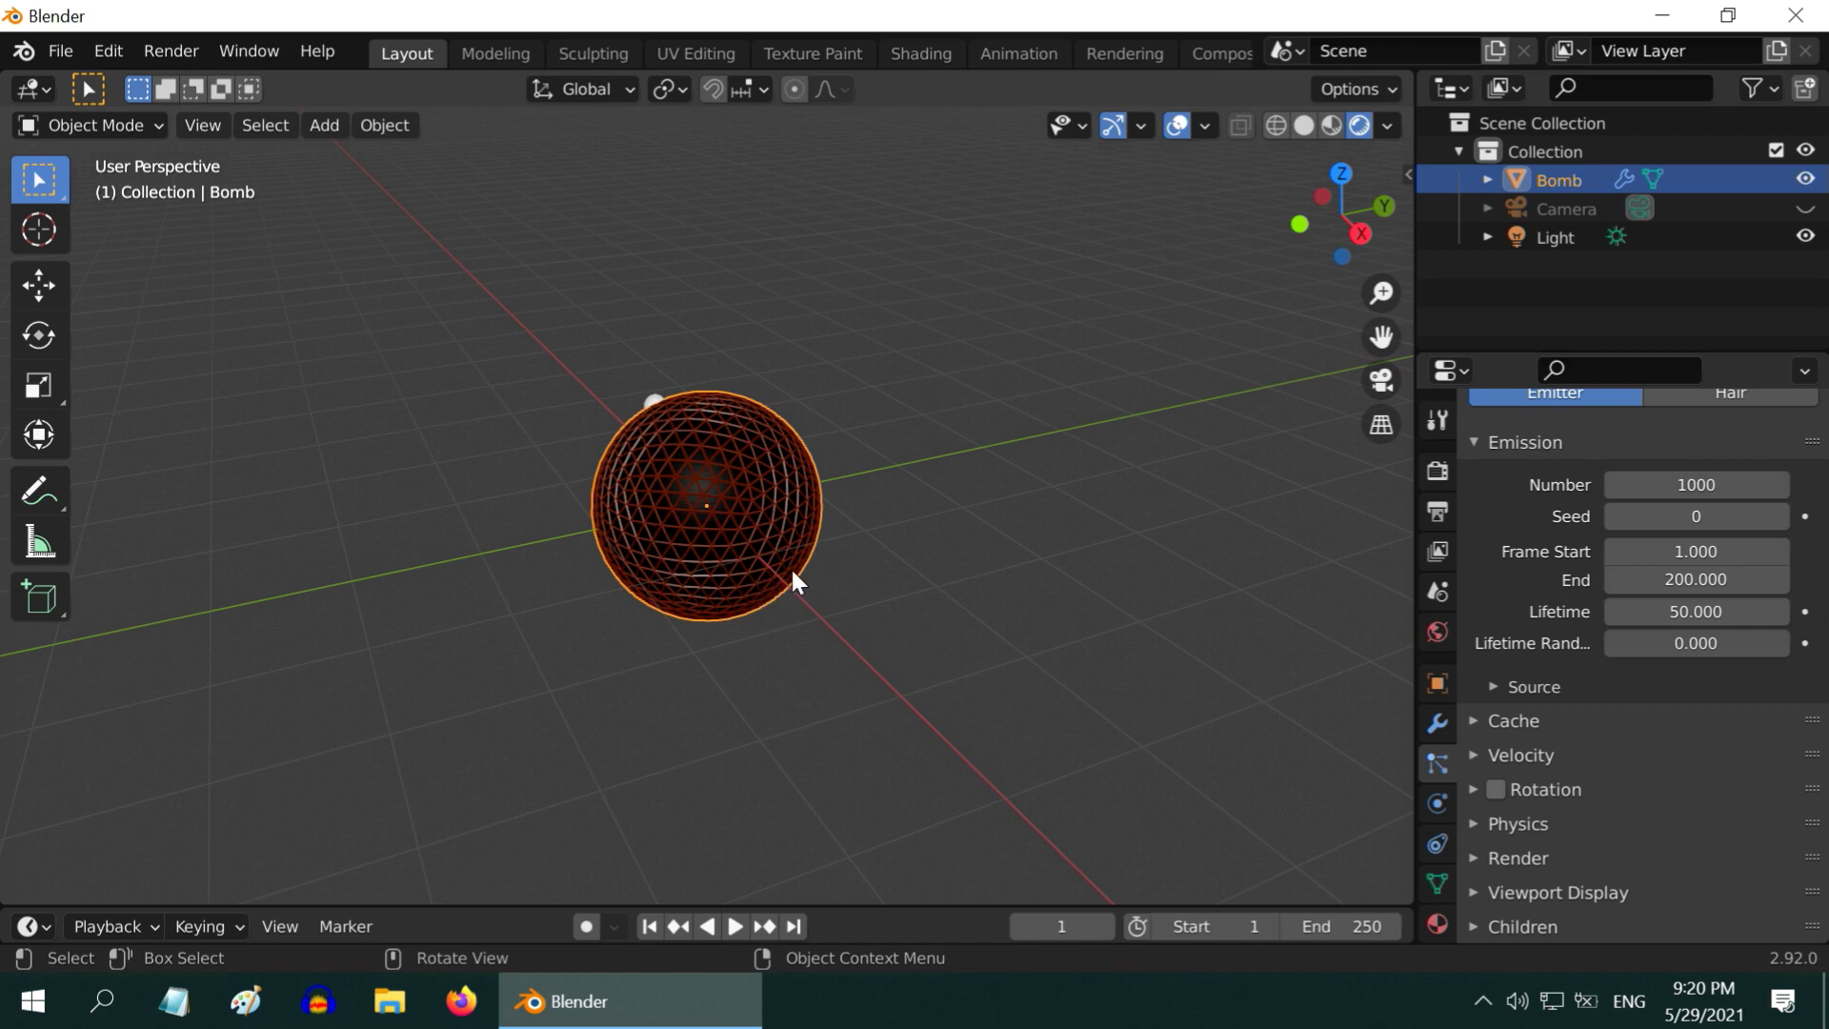
{"action": "left_click", "coordinate": [1725, 490]}
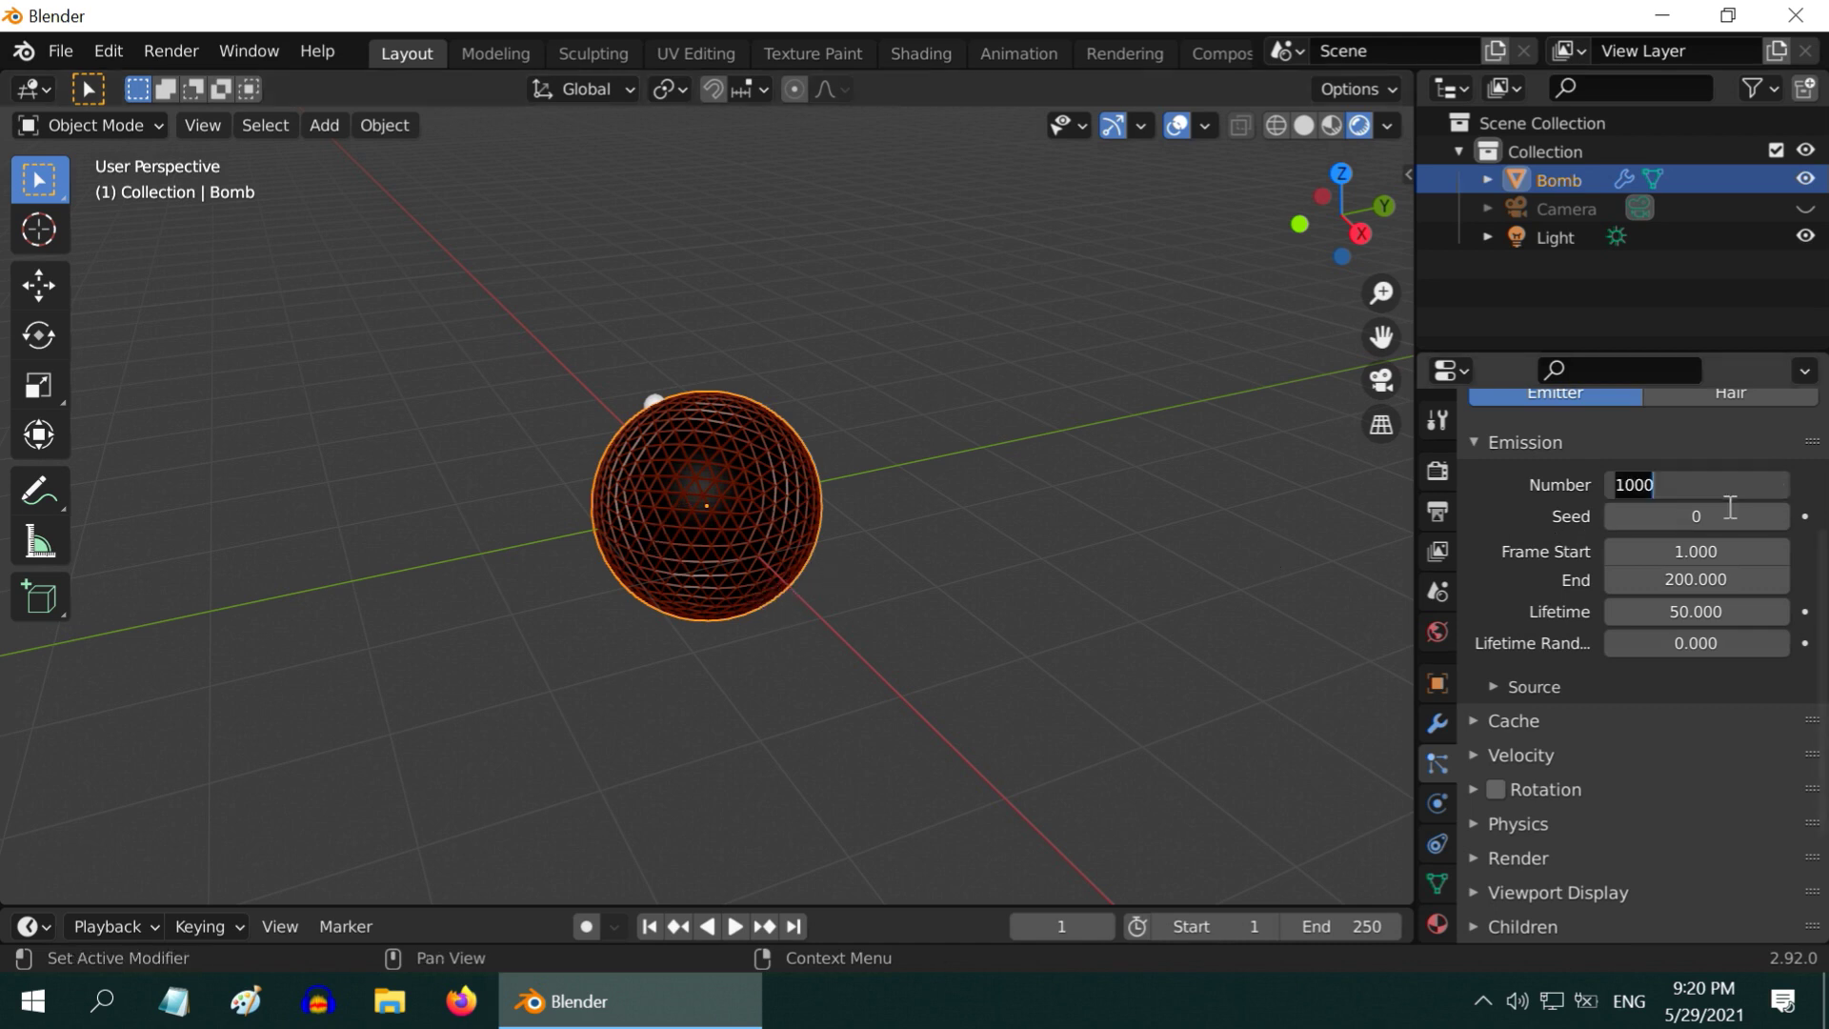
{"action": "type", "text": "1"}
{"action": "key", "text": "BackSpace"}
{"action": "type", "text": "20"}
{"action": "key", "text": "Return"}
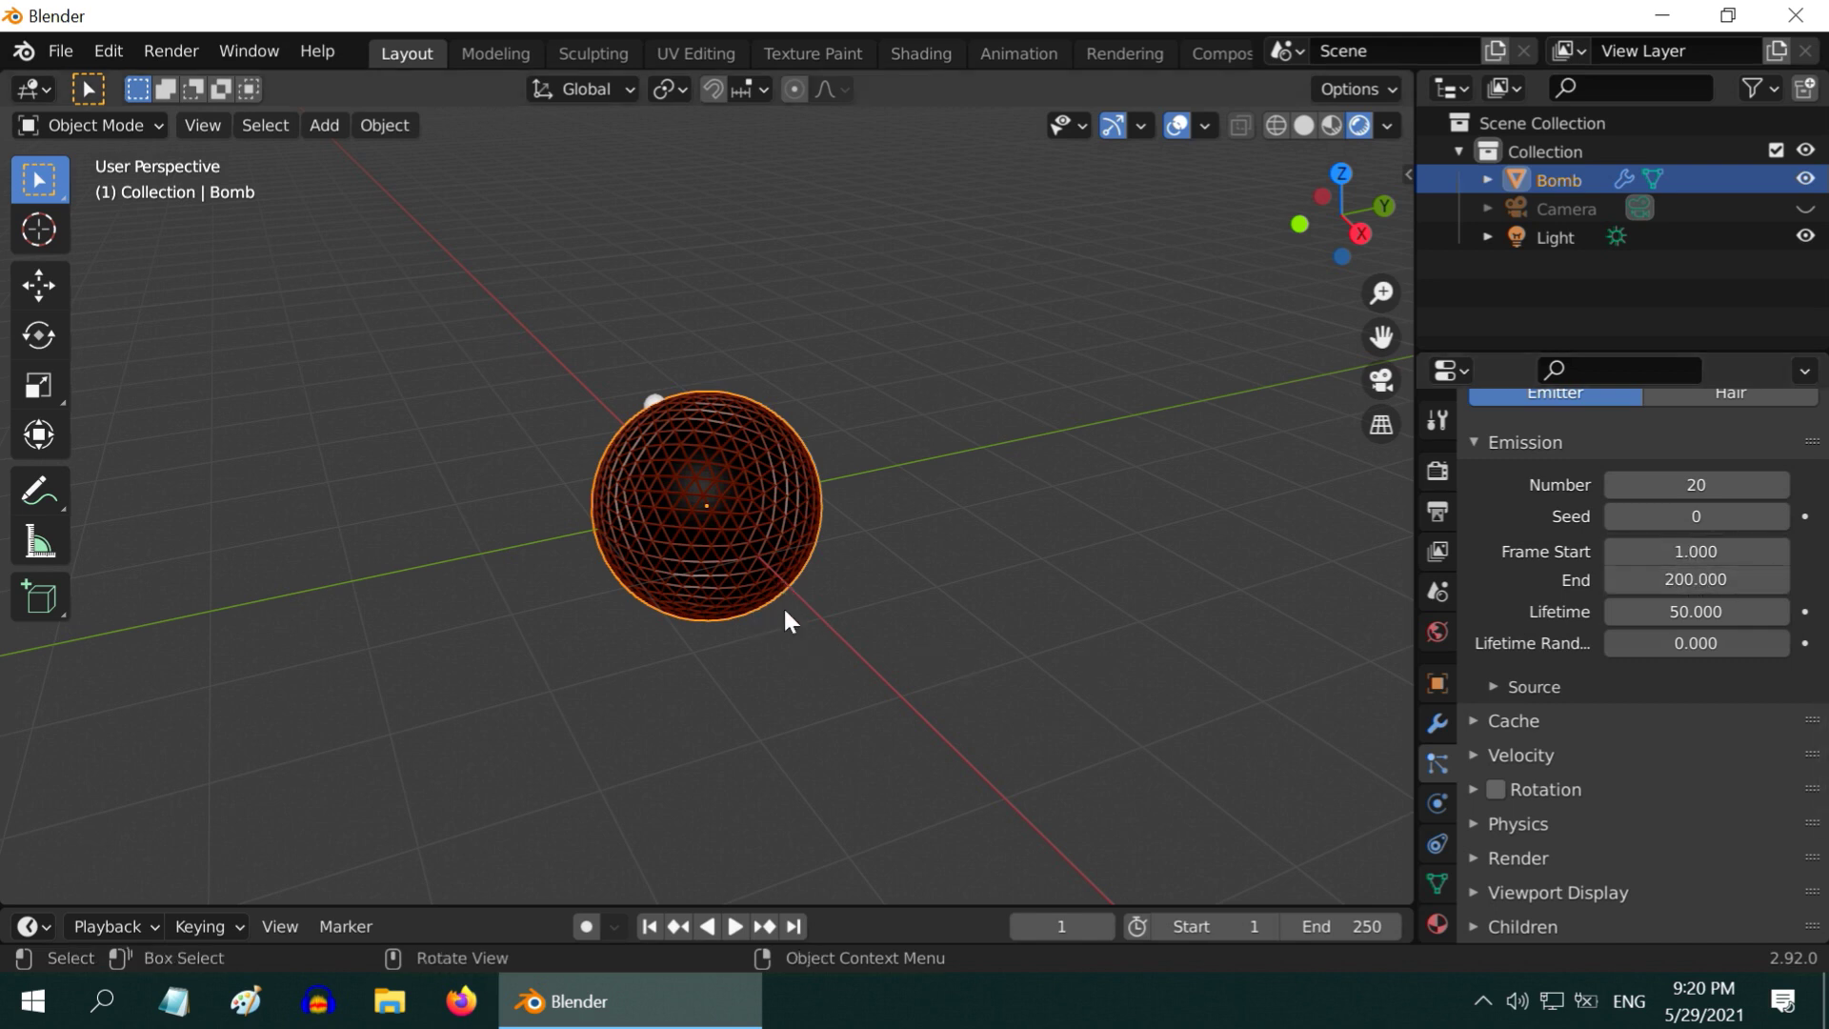
Set particle emission to frames 10–12 with a Lifetime of 200
{"action": "left_click", "coordinate": [1706, 553]}
{"action": "type", "text": "1"}
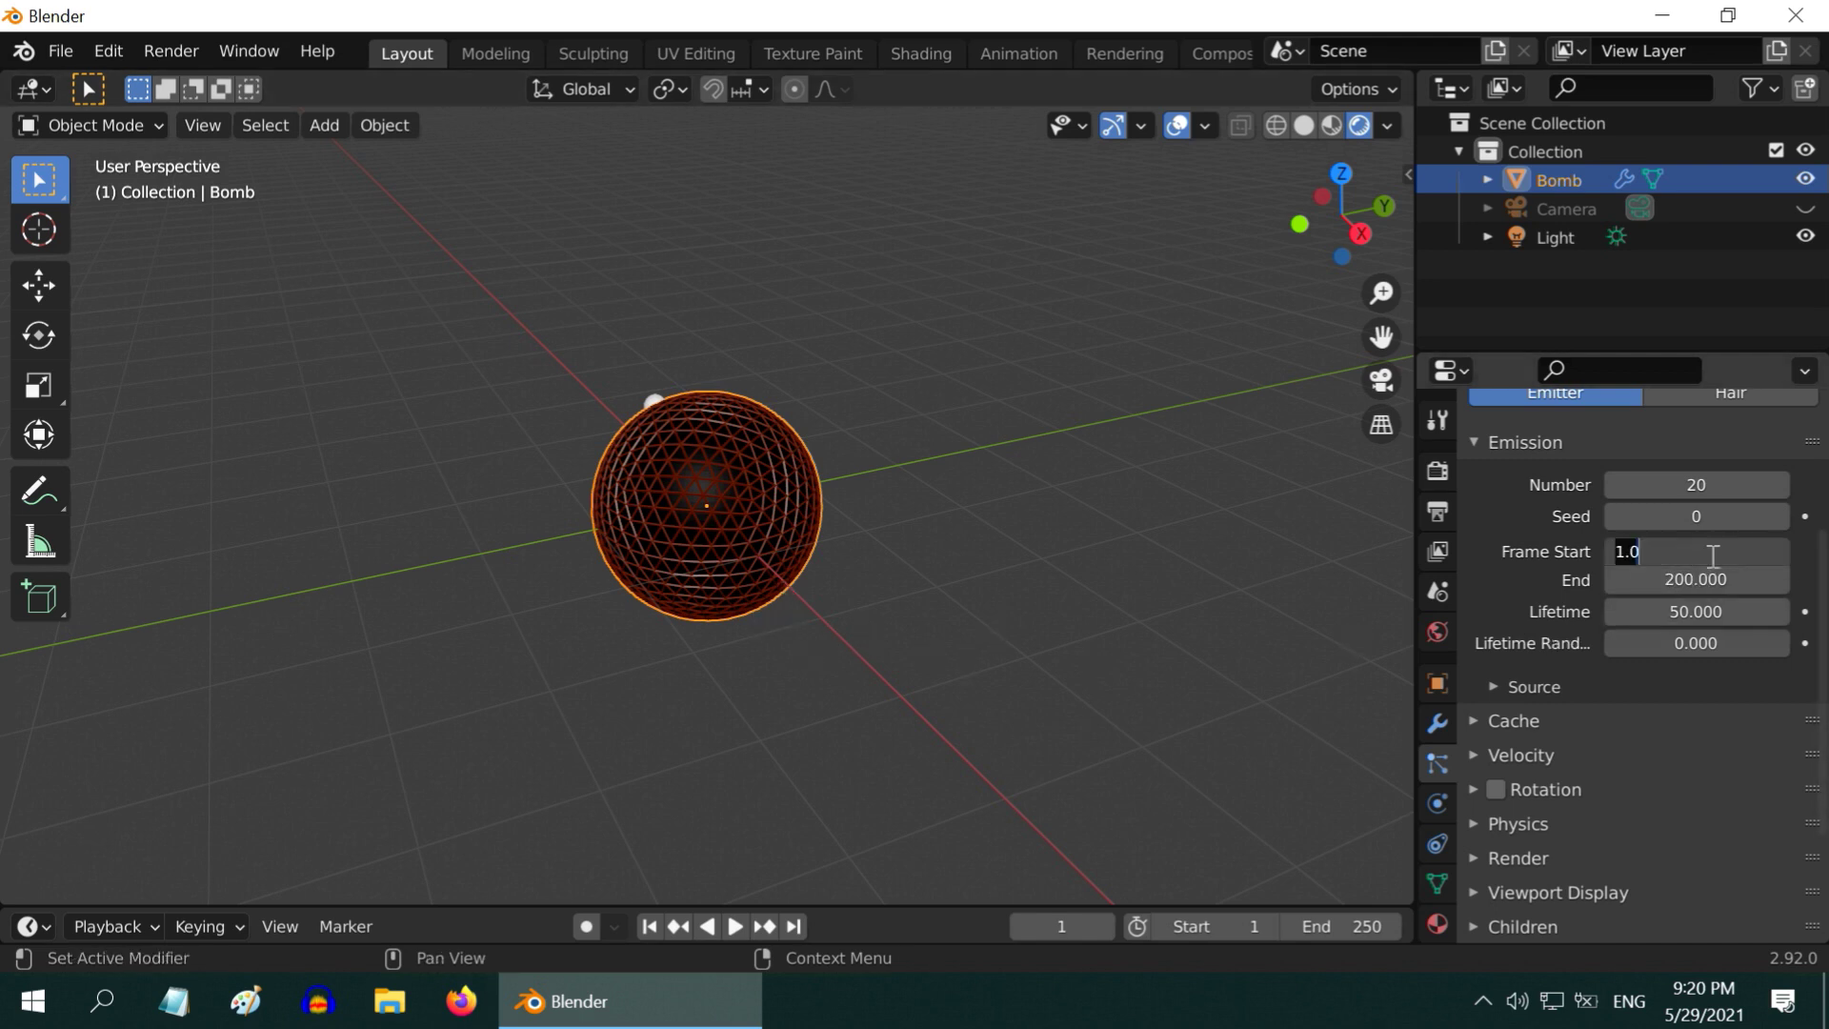
{"action": "type", "text": "0"}
{"action": "key", "text": "Return"}
{"action": "left_click", "coordinate": [1711, 581]}
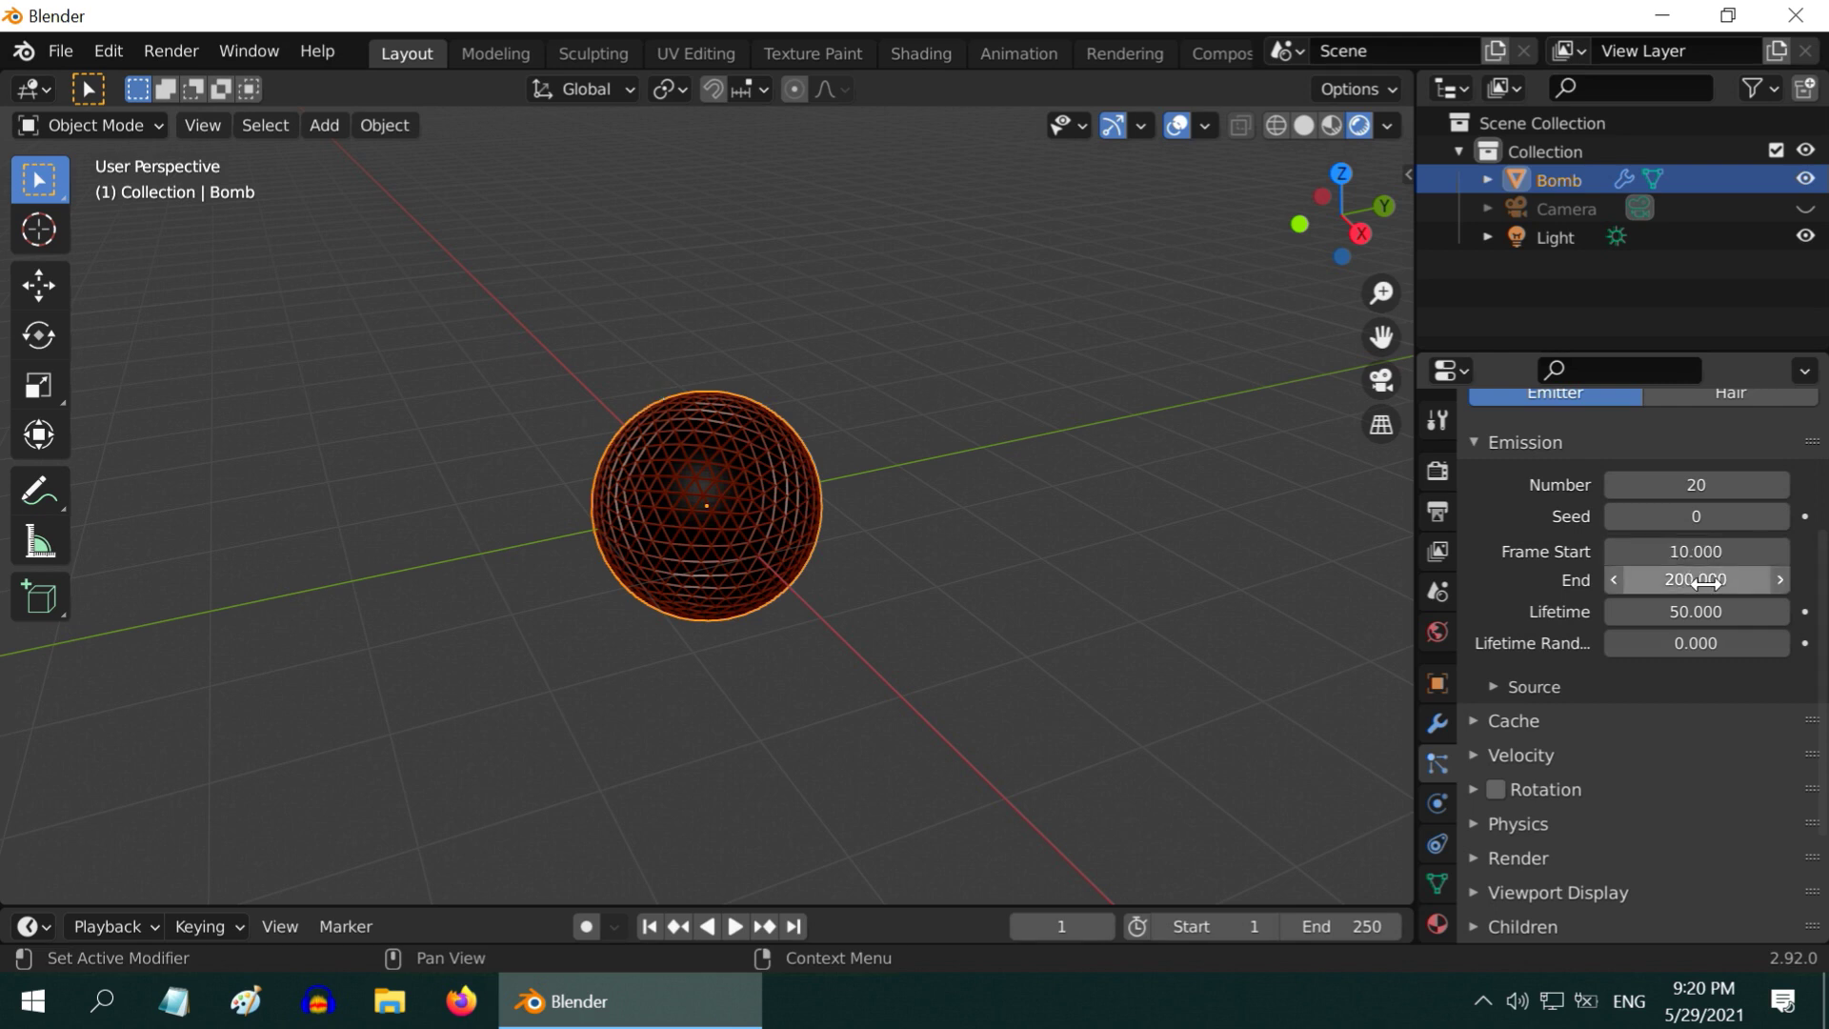
{"action": "type", "text": "12"}
{"action": "key", "text": "Return"}
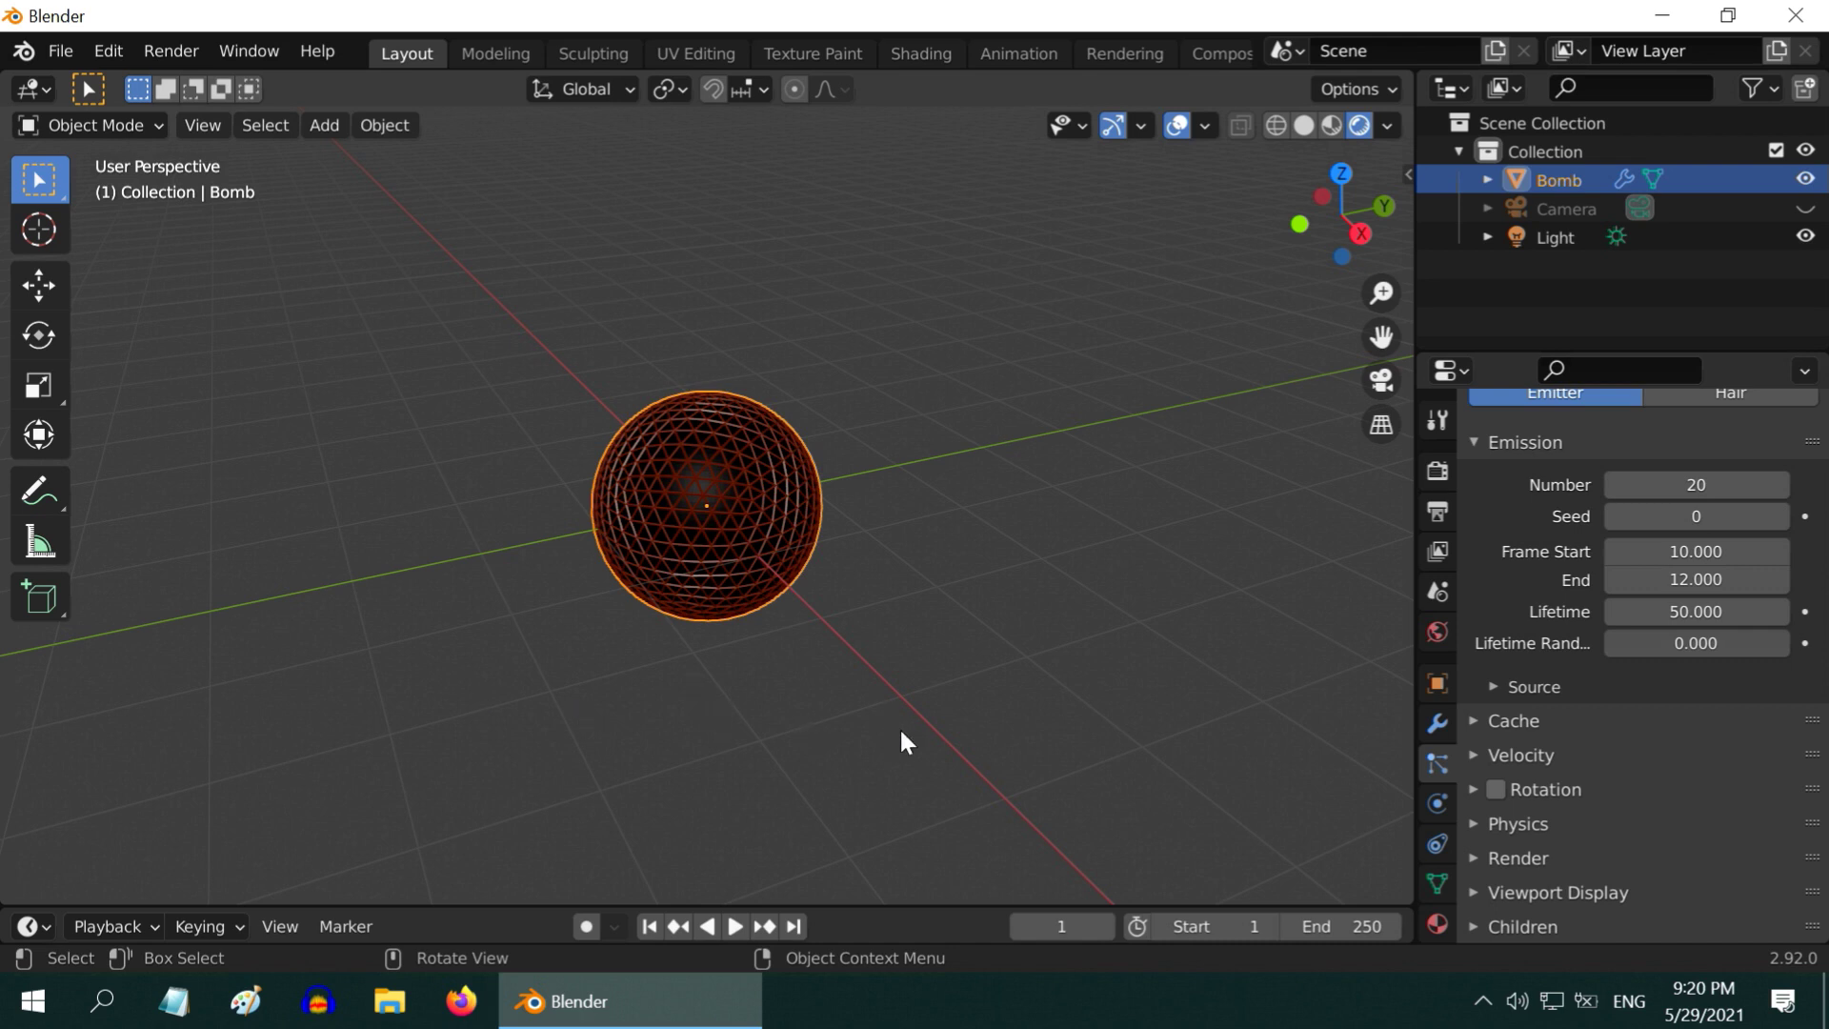
{"action": "left_click", "coordinate": [1701, 612]}
{"action": "type", "text": "200"}
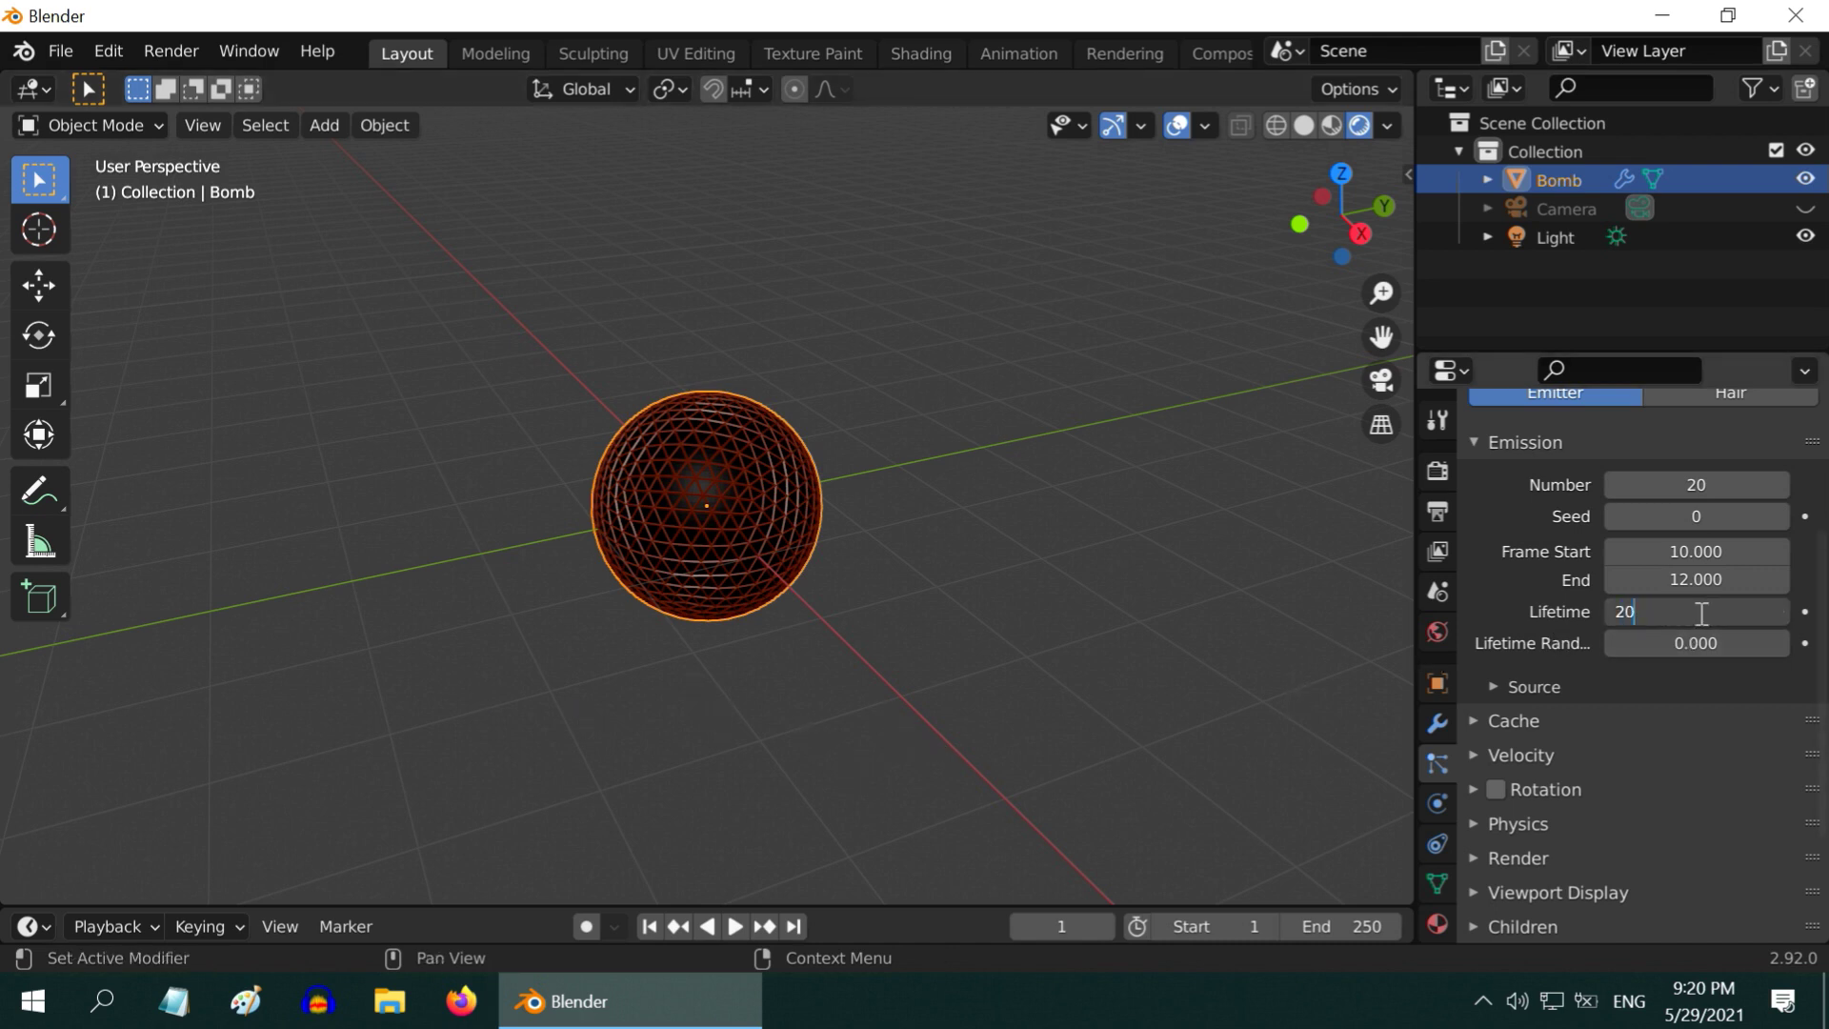
{"action": "key", "text": "Return"}
{"action": "scroll", "coordinate": [1669, 638], "scroll_direction": "down", "scroll_amount": 5}
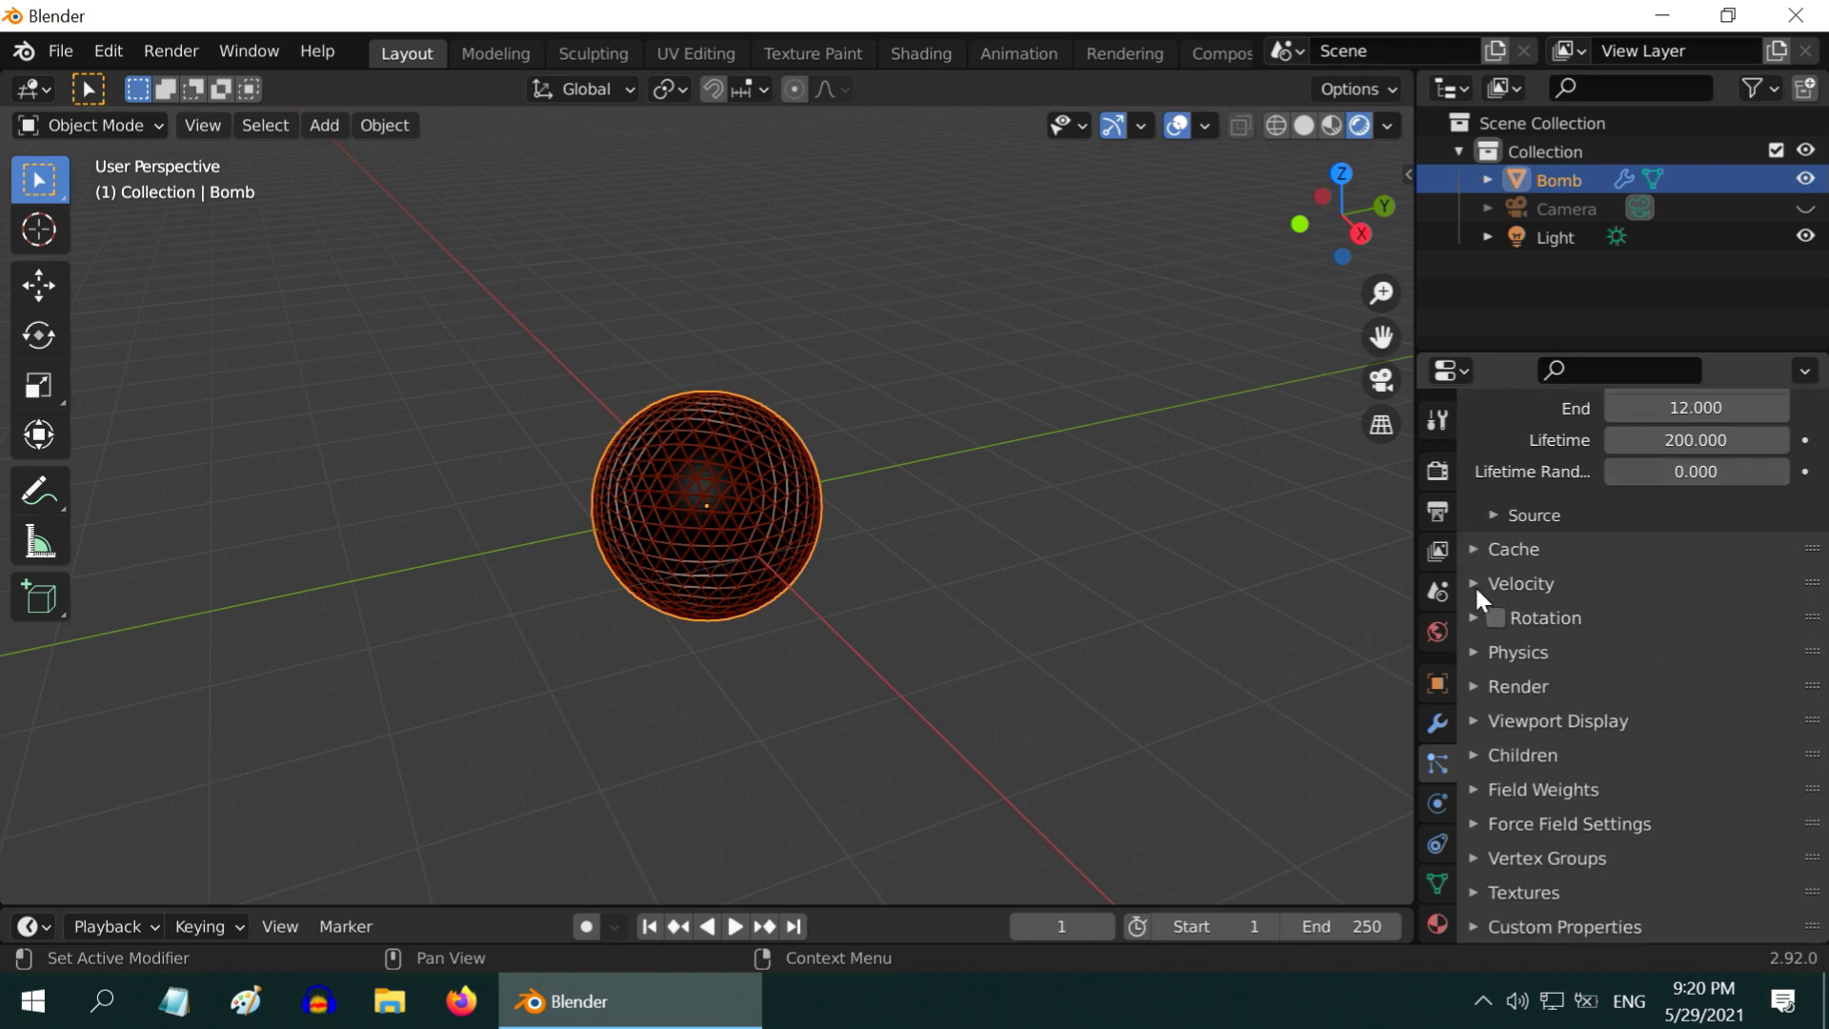
Set particle velocity Normal to 20 m/s and Randomize to 10
{"action": "left_click", "coordinate": [1475, 585]}
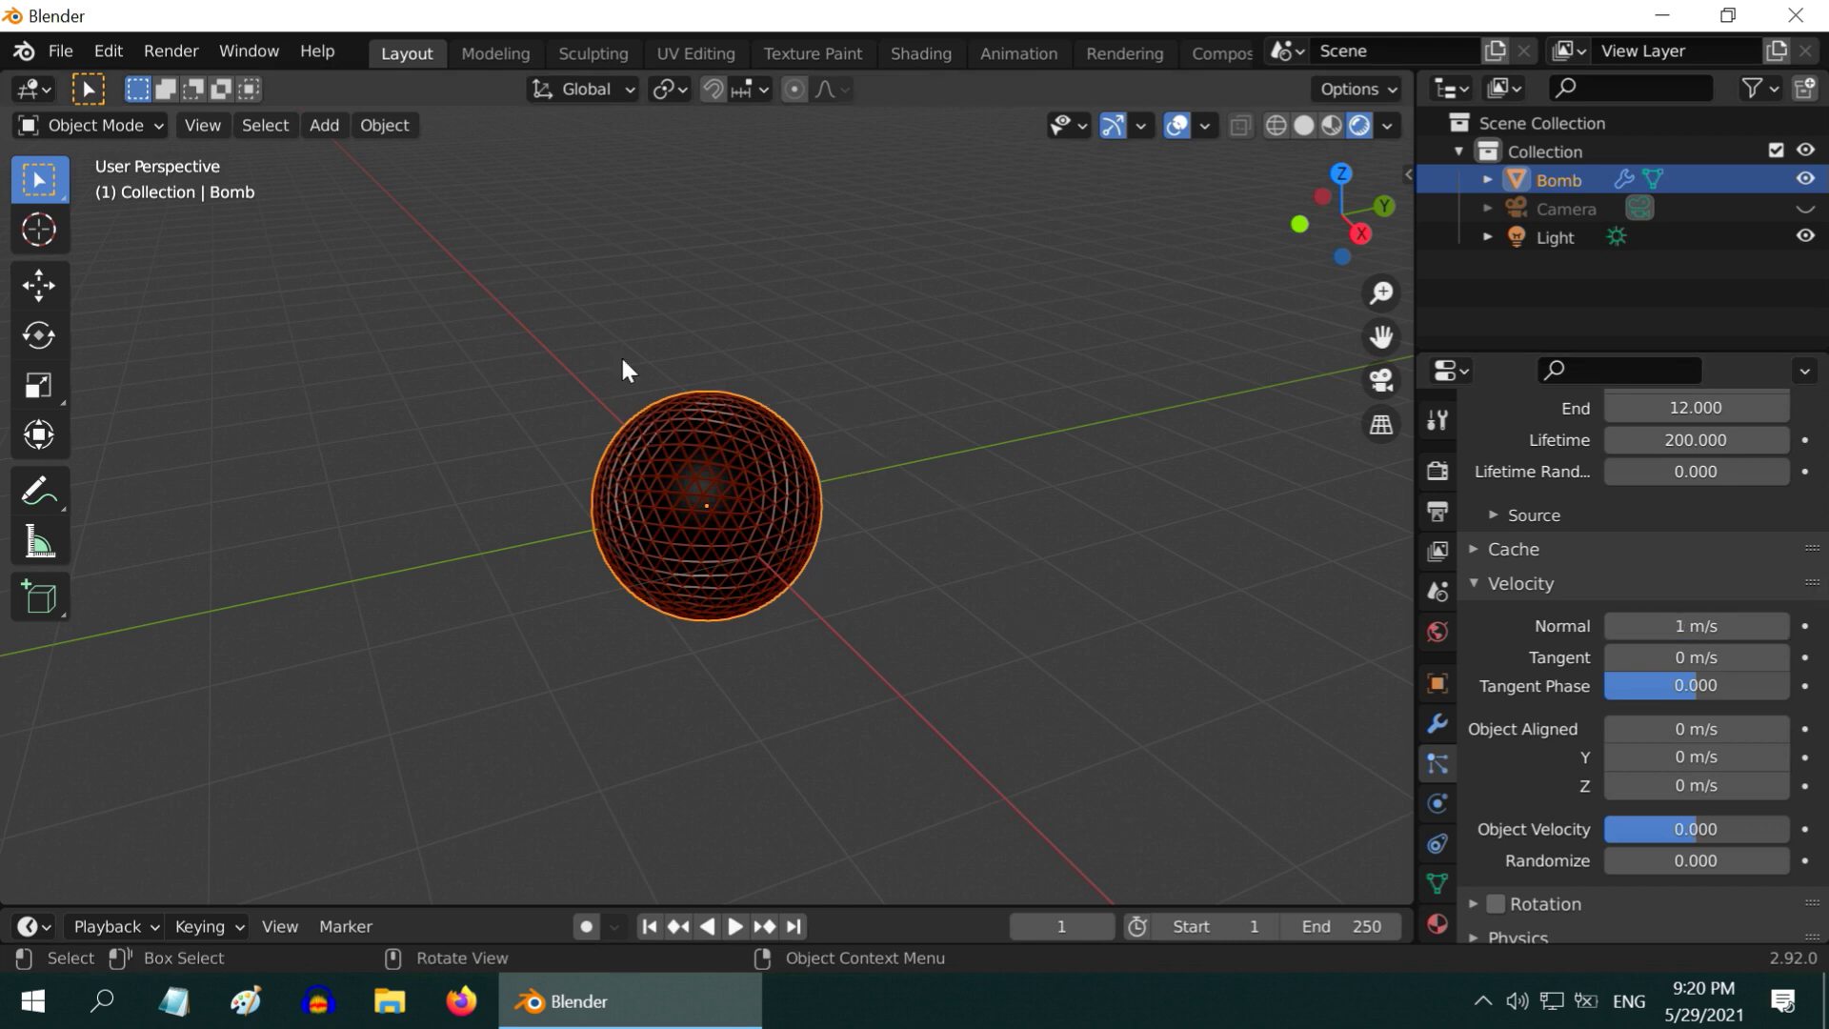
{"action": "left_click", "coordinate": [1706, 629]}
{"action": "type", "text": "20"}
{"action": "key", "text": "Return"}
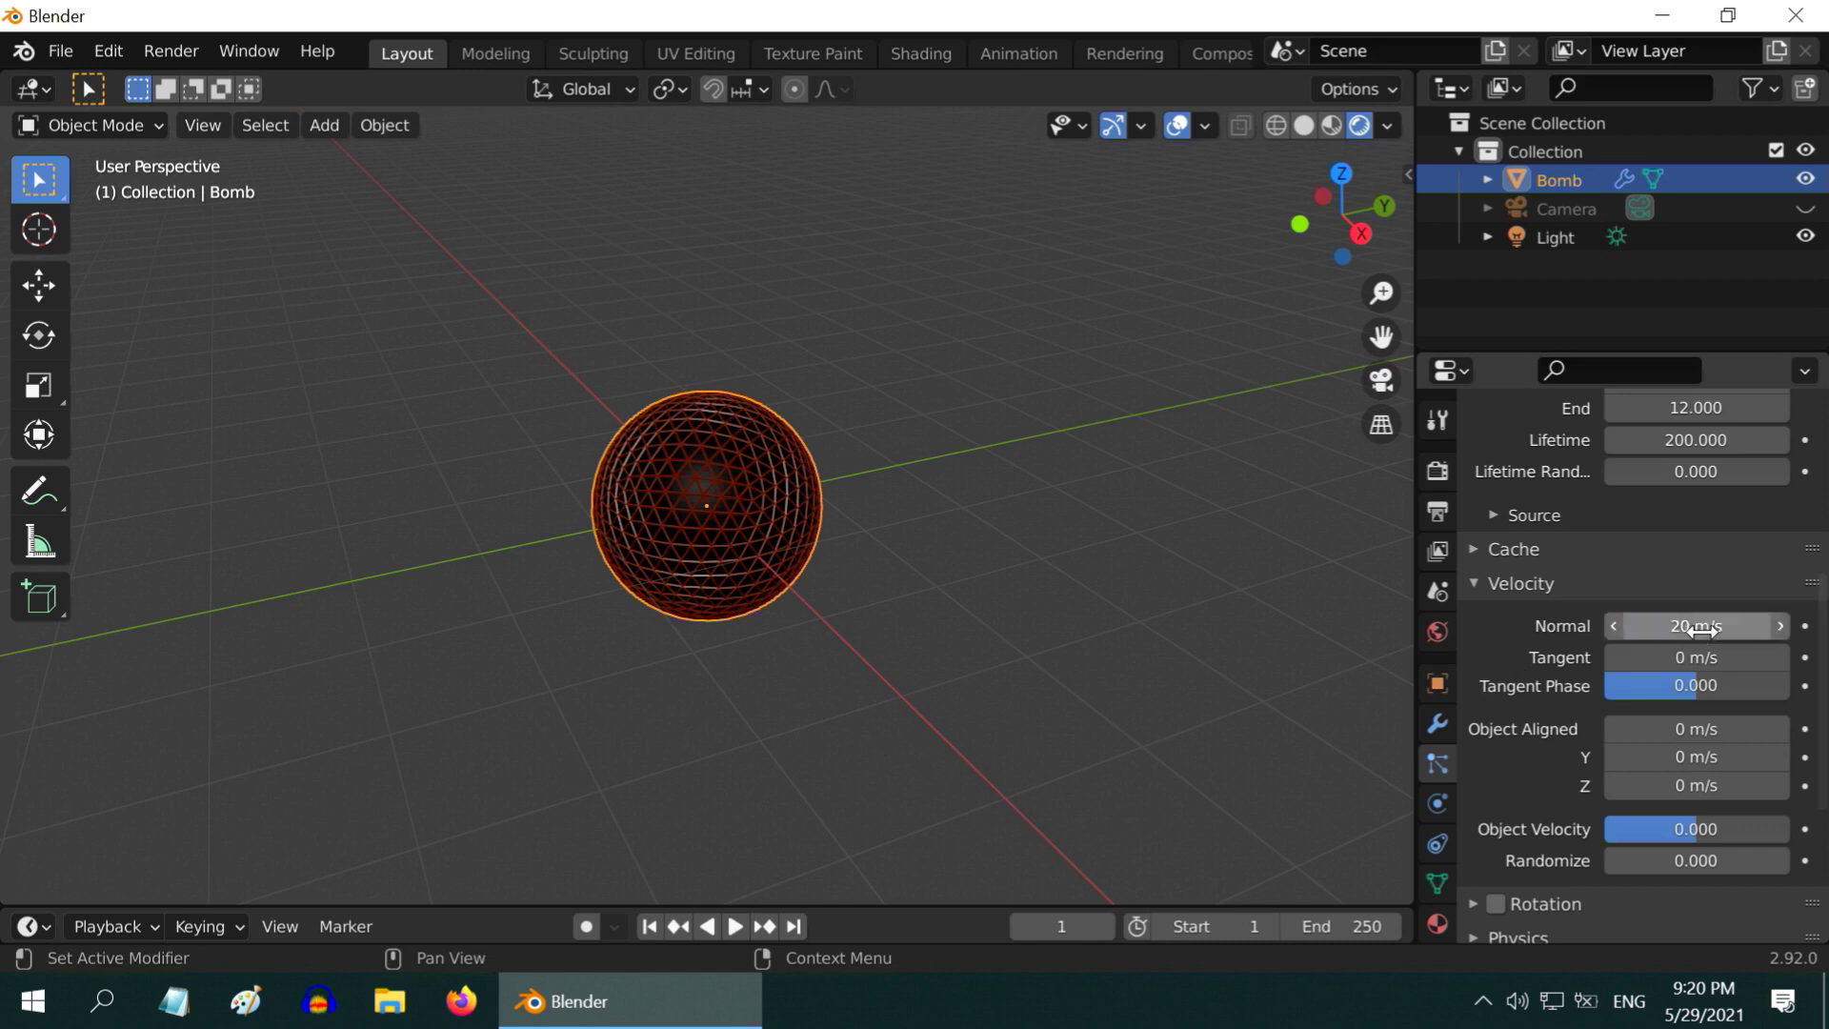
{"action": "left_click", "coordinate": [1706, 862]}
{"action": "type", "text": "10"}
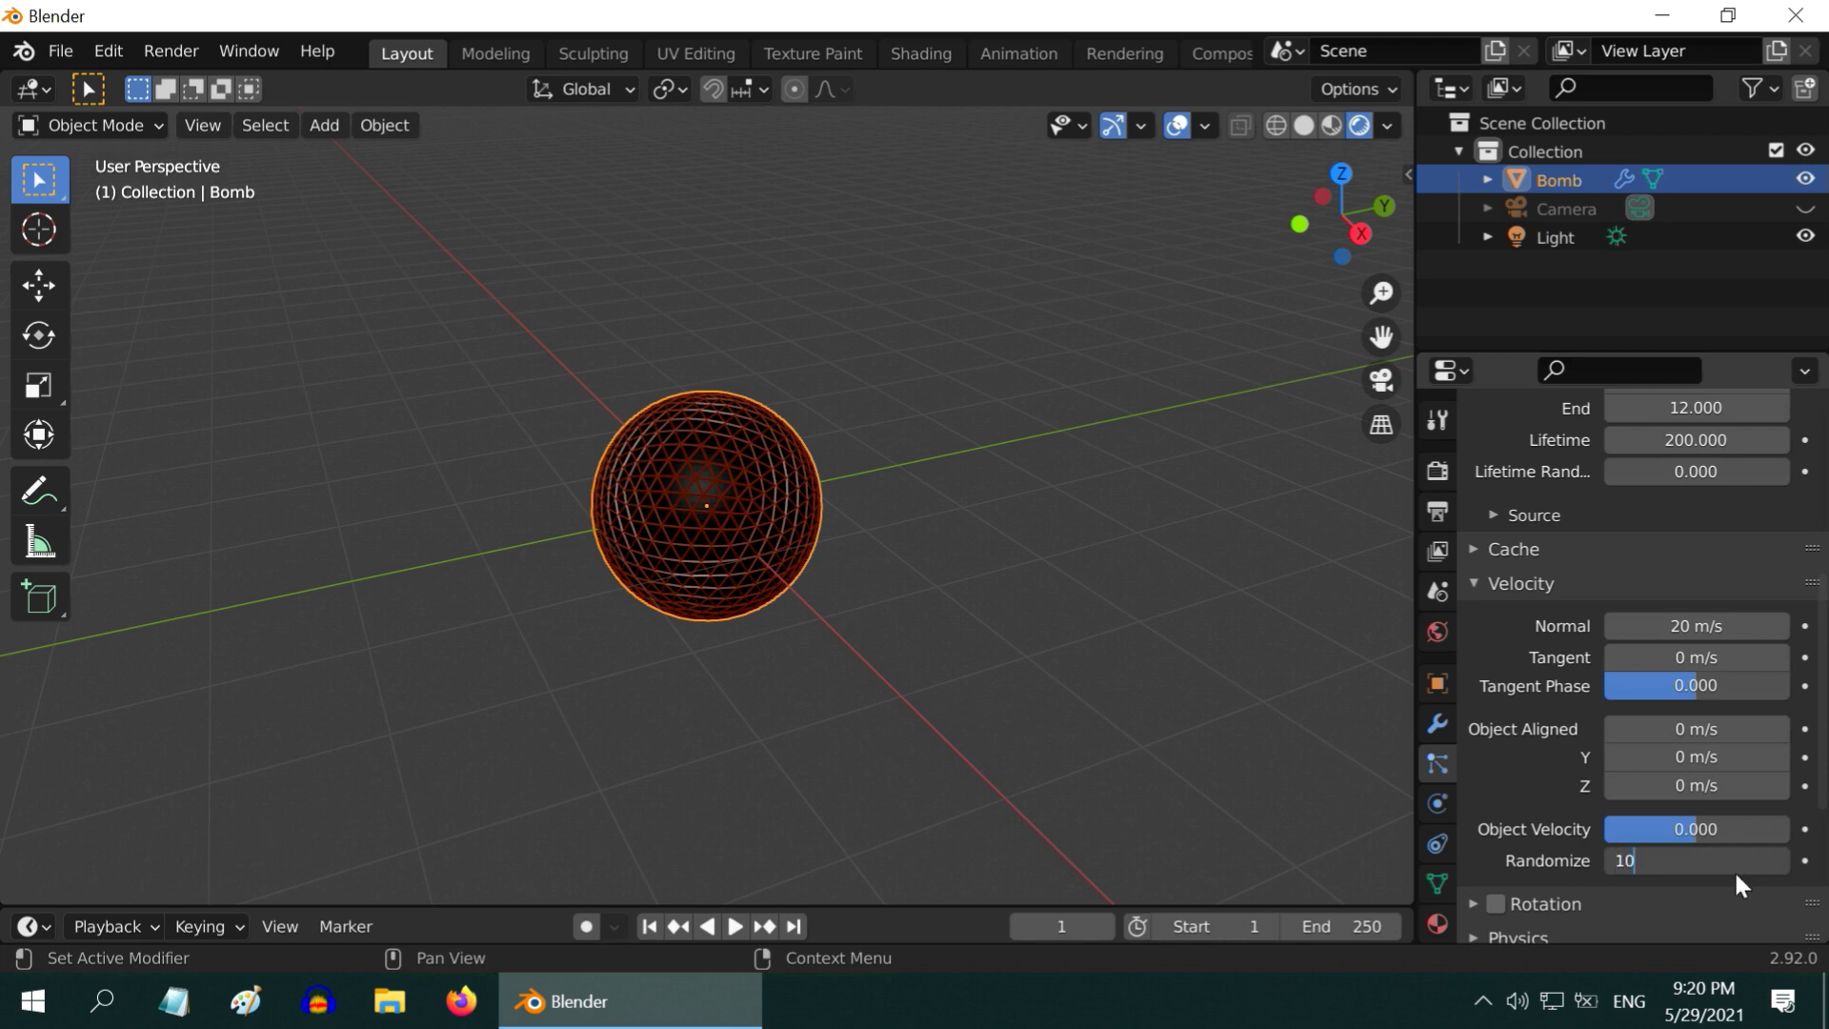
{"action": "key", "text": "Return"}
{"action": "scroll", "coordinate": [1681, 837], "scroll_direction": "down", "scroll_amount": 2}
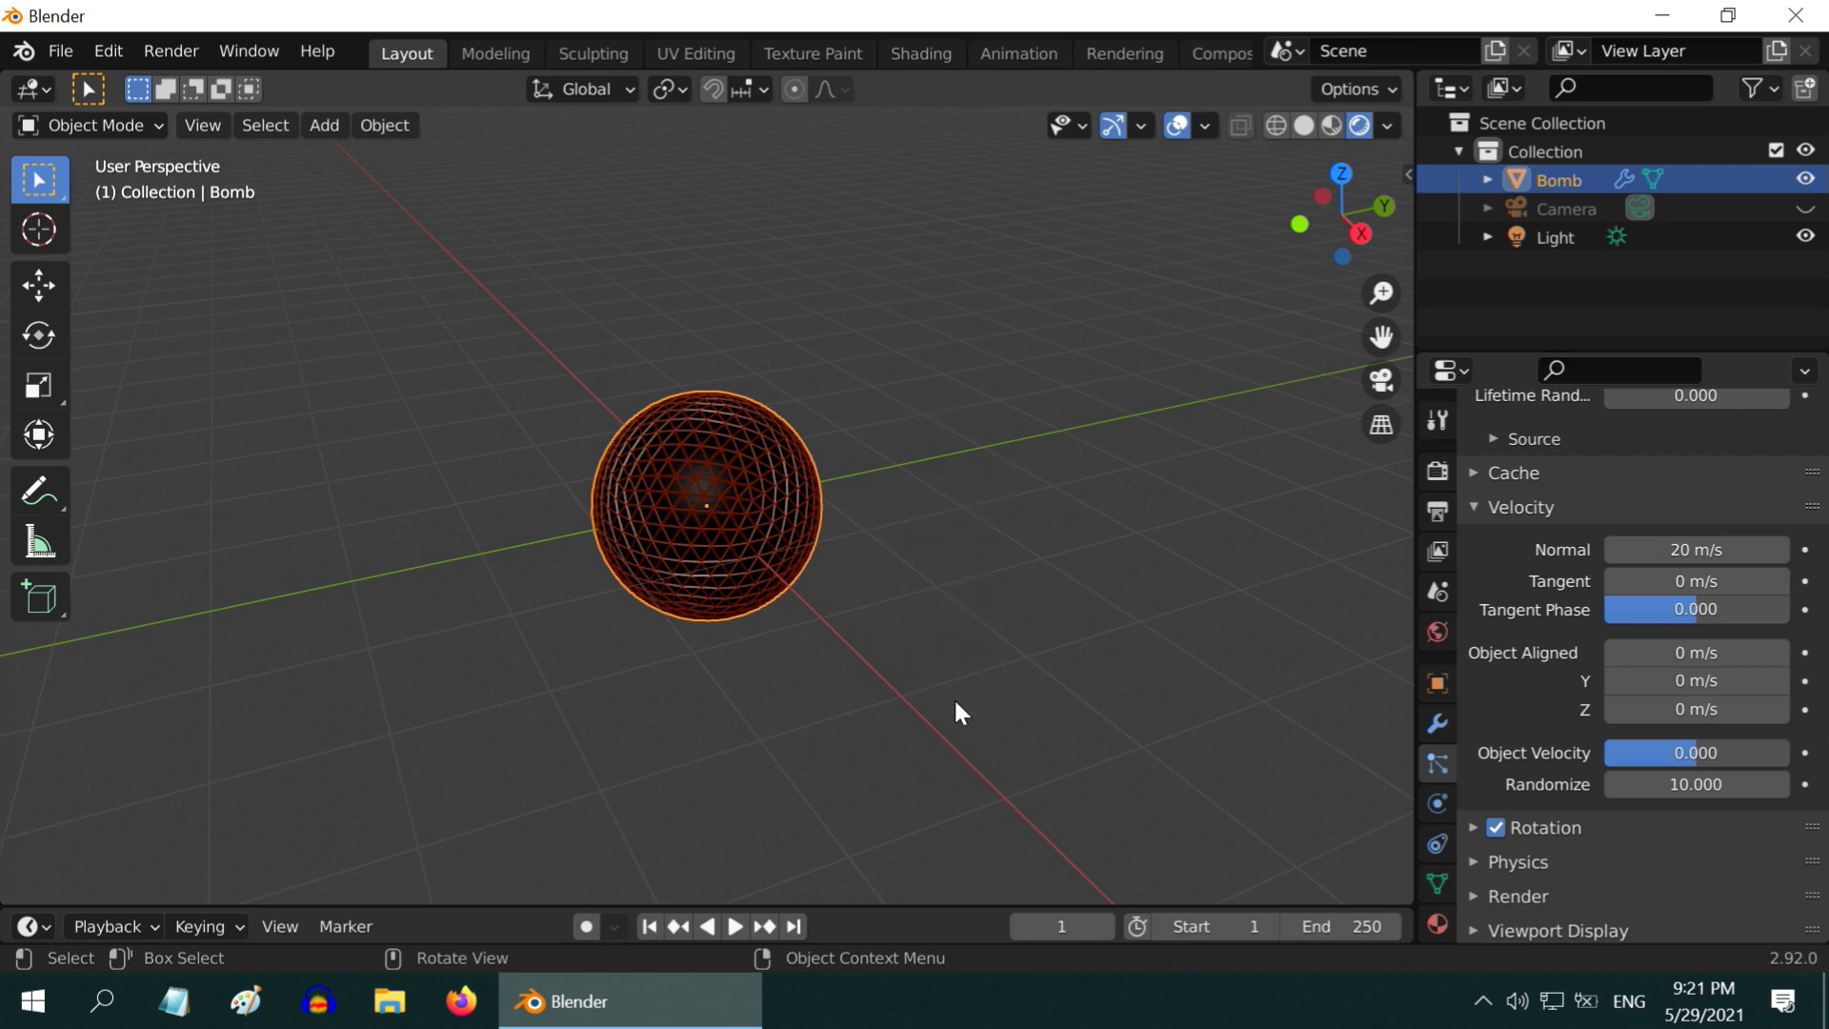
Add an Explode modifier to Bomb
{"action": "scroll", "coordinate": [1561, 724], "scroll_direction": "up", "scroll_amount": 12}
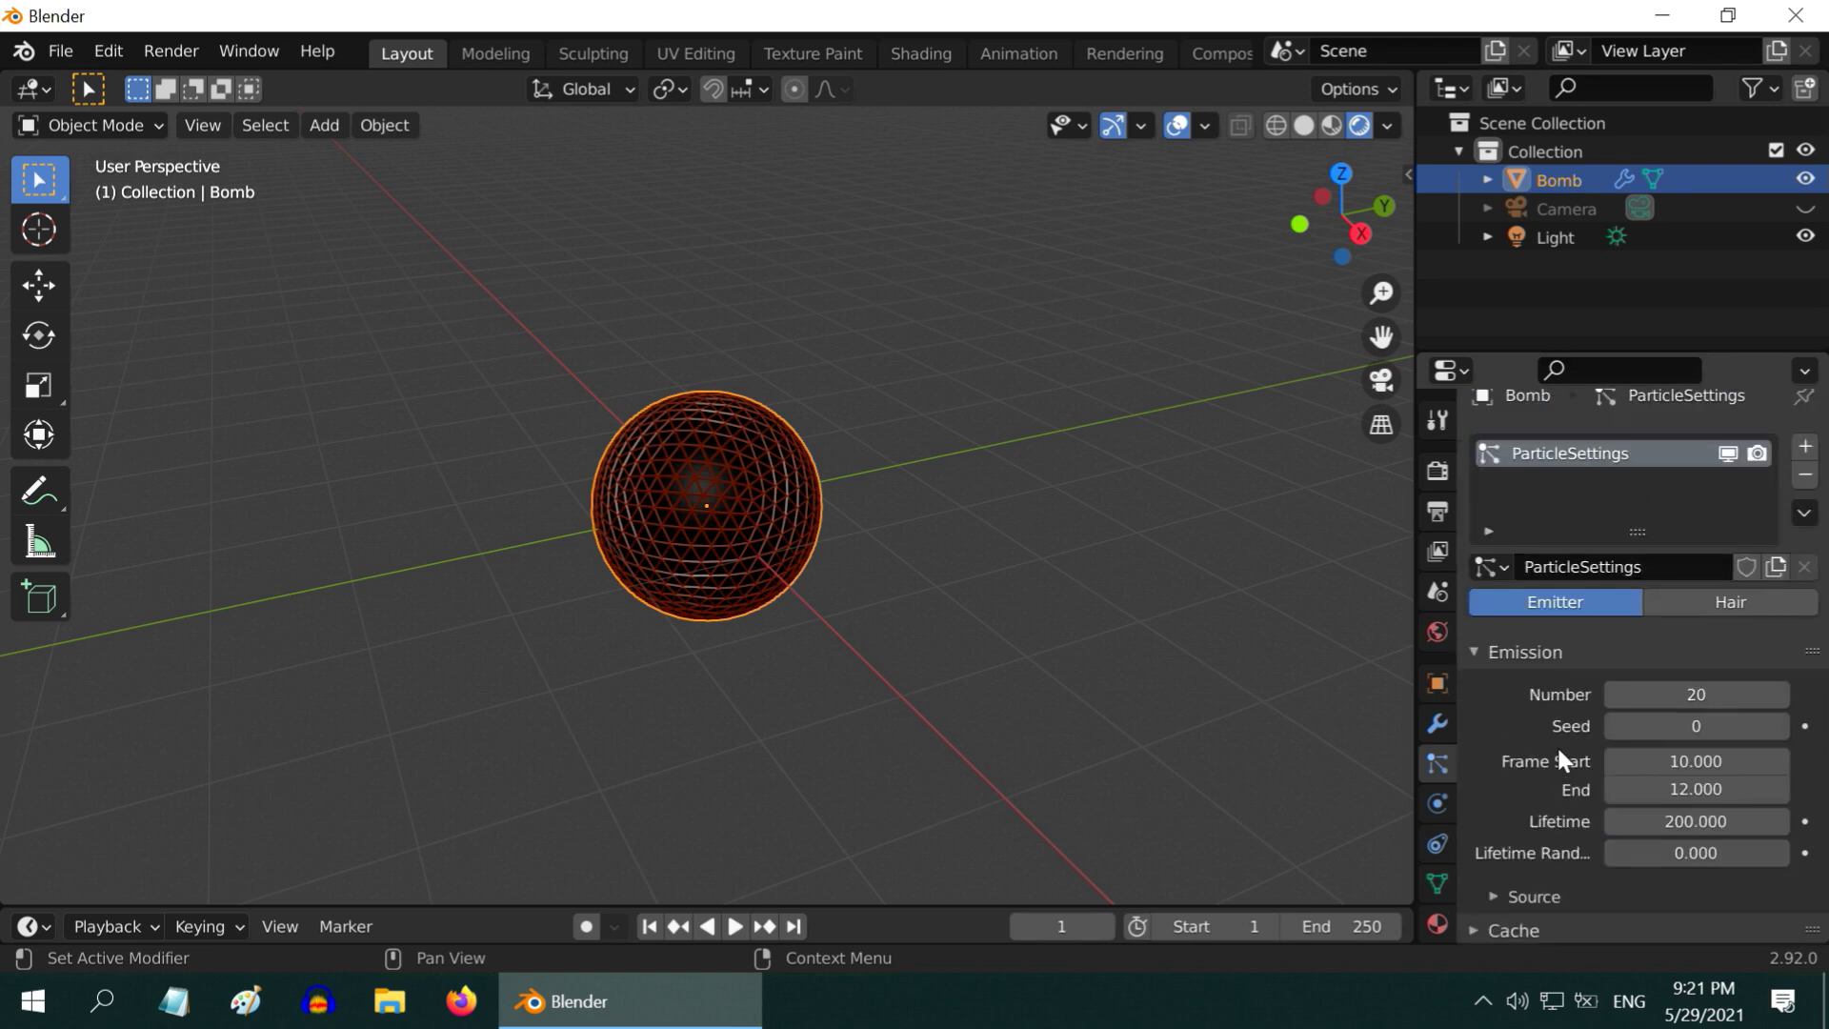
{"action": "left_click", "coordinate": [1441, 724]}
{"action": "left_click", "coordinate": [1538, 466]}
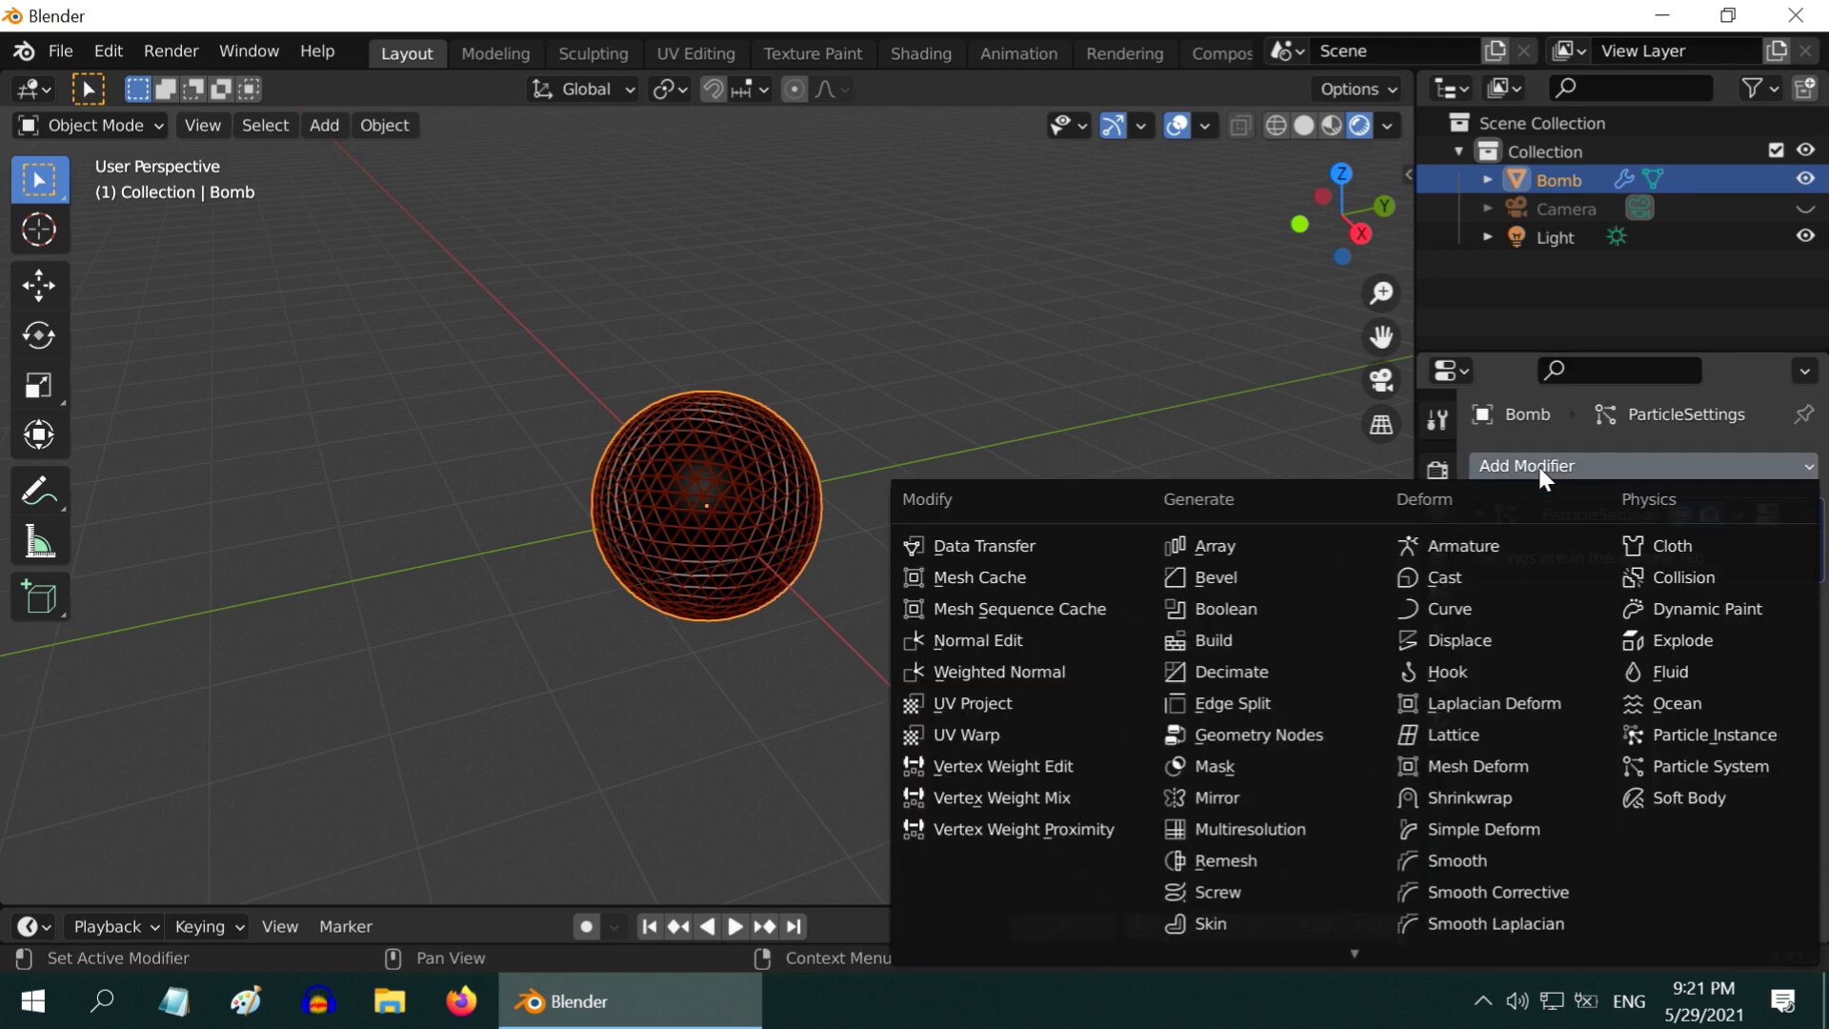
{"action": "left_click", "coordinate": [1690, 641]}
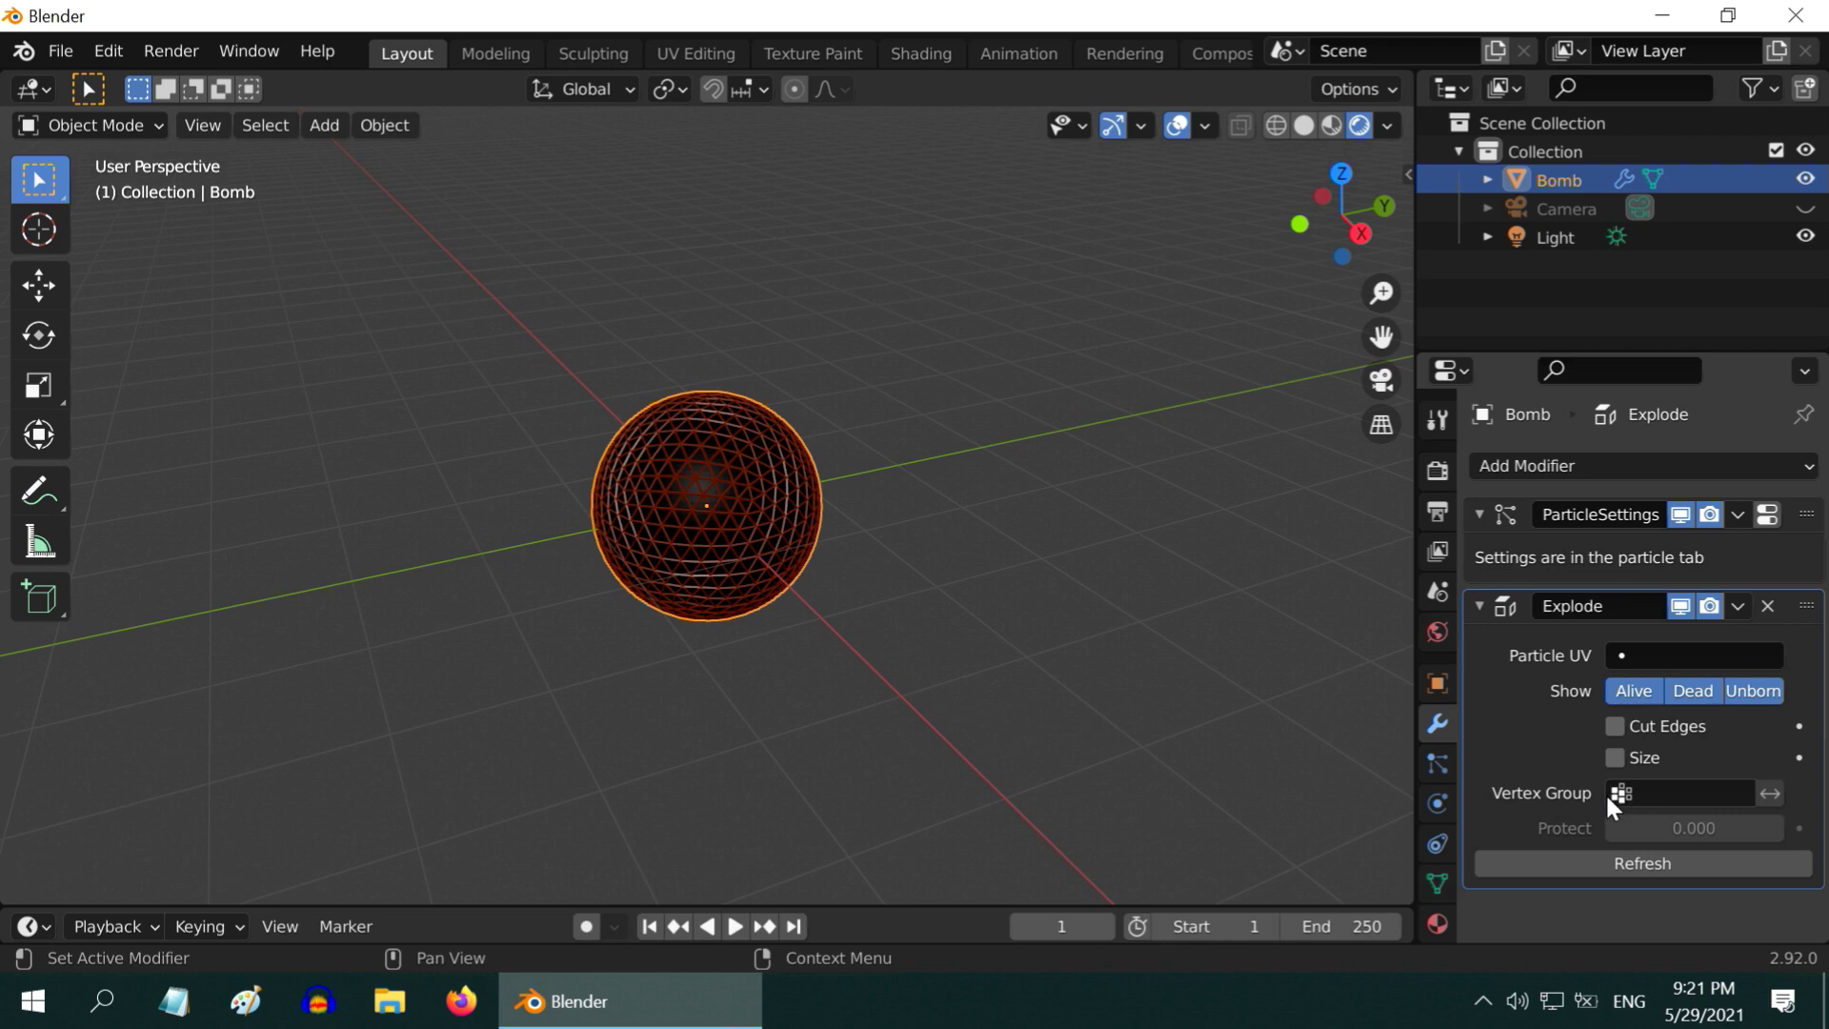
Play the animation from frame 1 to preview the bomb shattering into fragments
{"action": "left_click", "coordinate": [734, 926]}
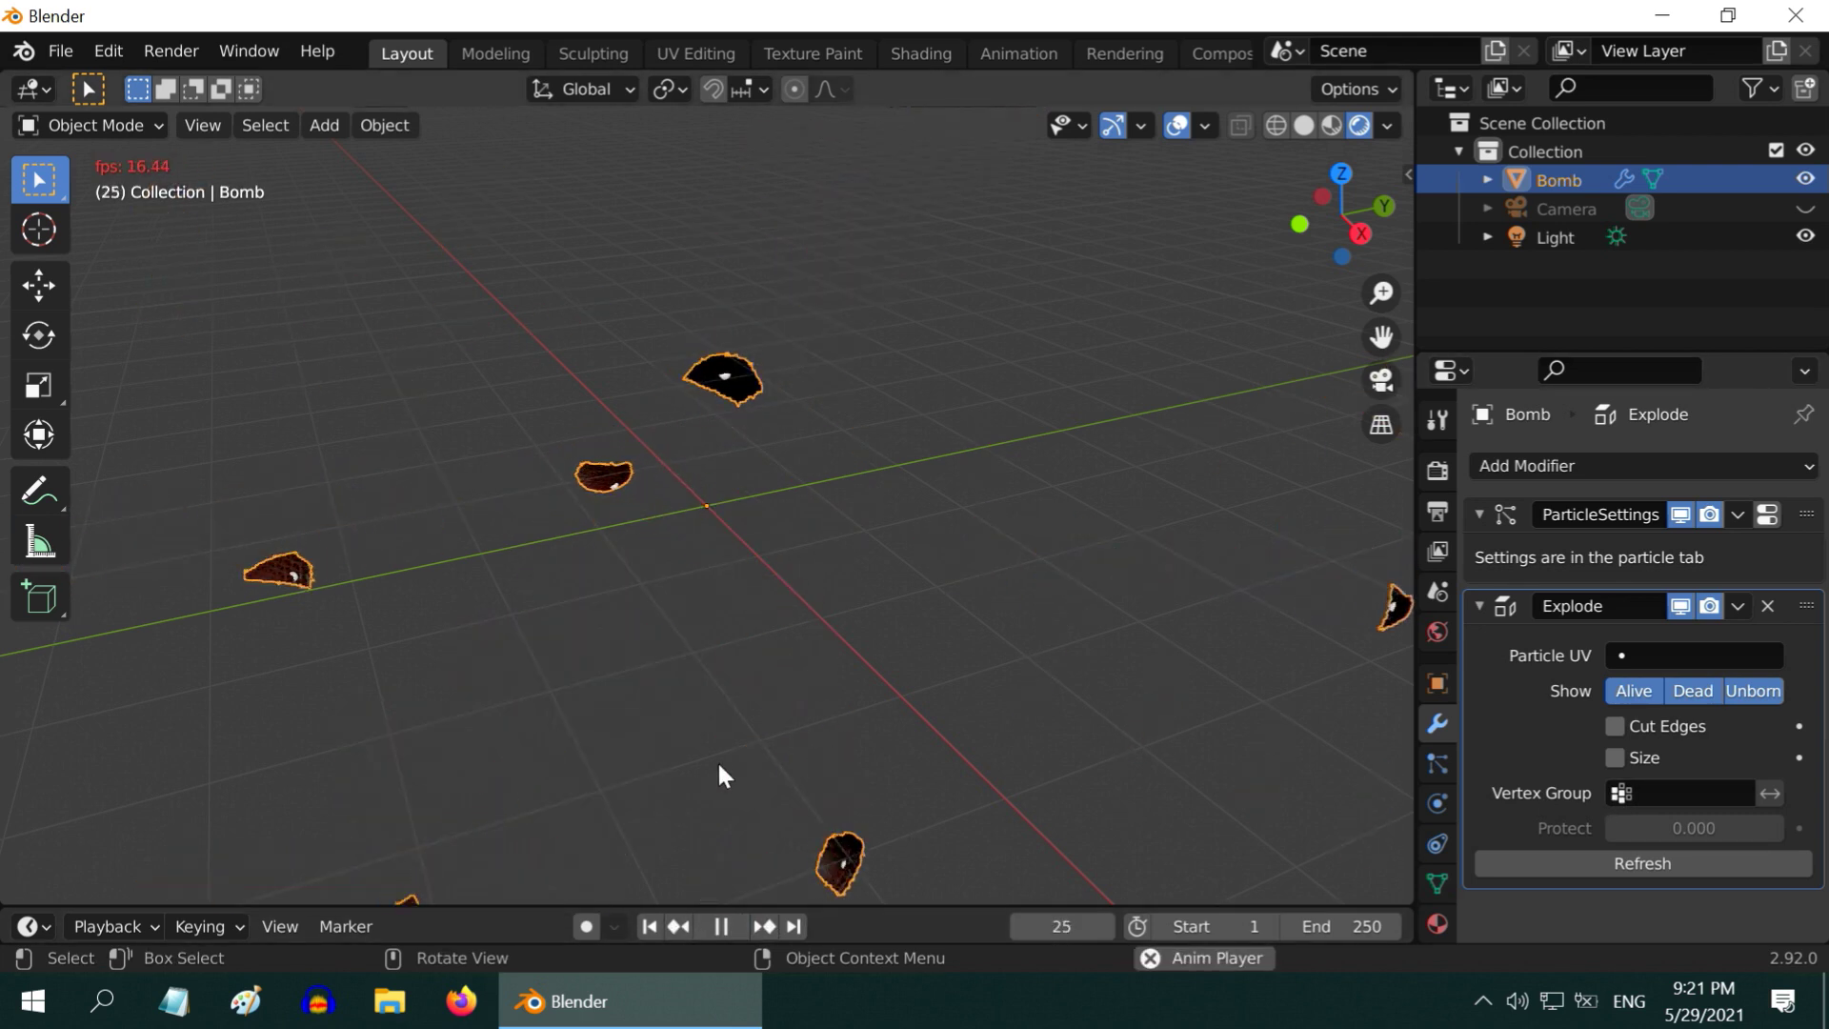
{"action": "left_click", "coordinate": [720, 926]}
{"action": "left_click", "coordinate": [648, 926]}
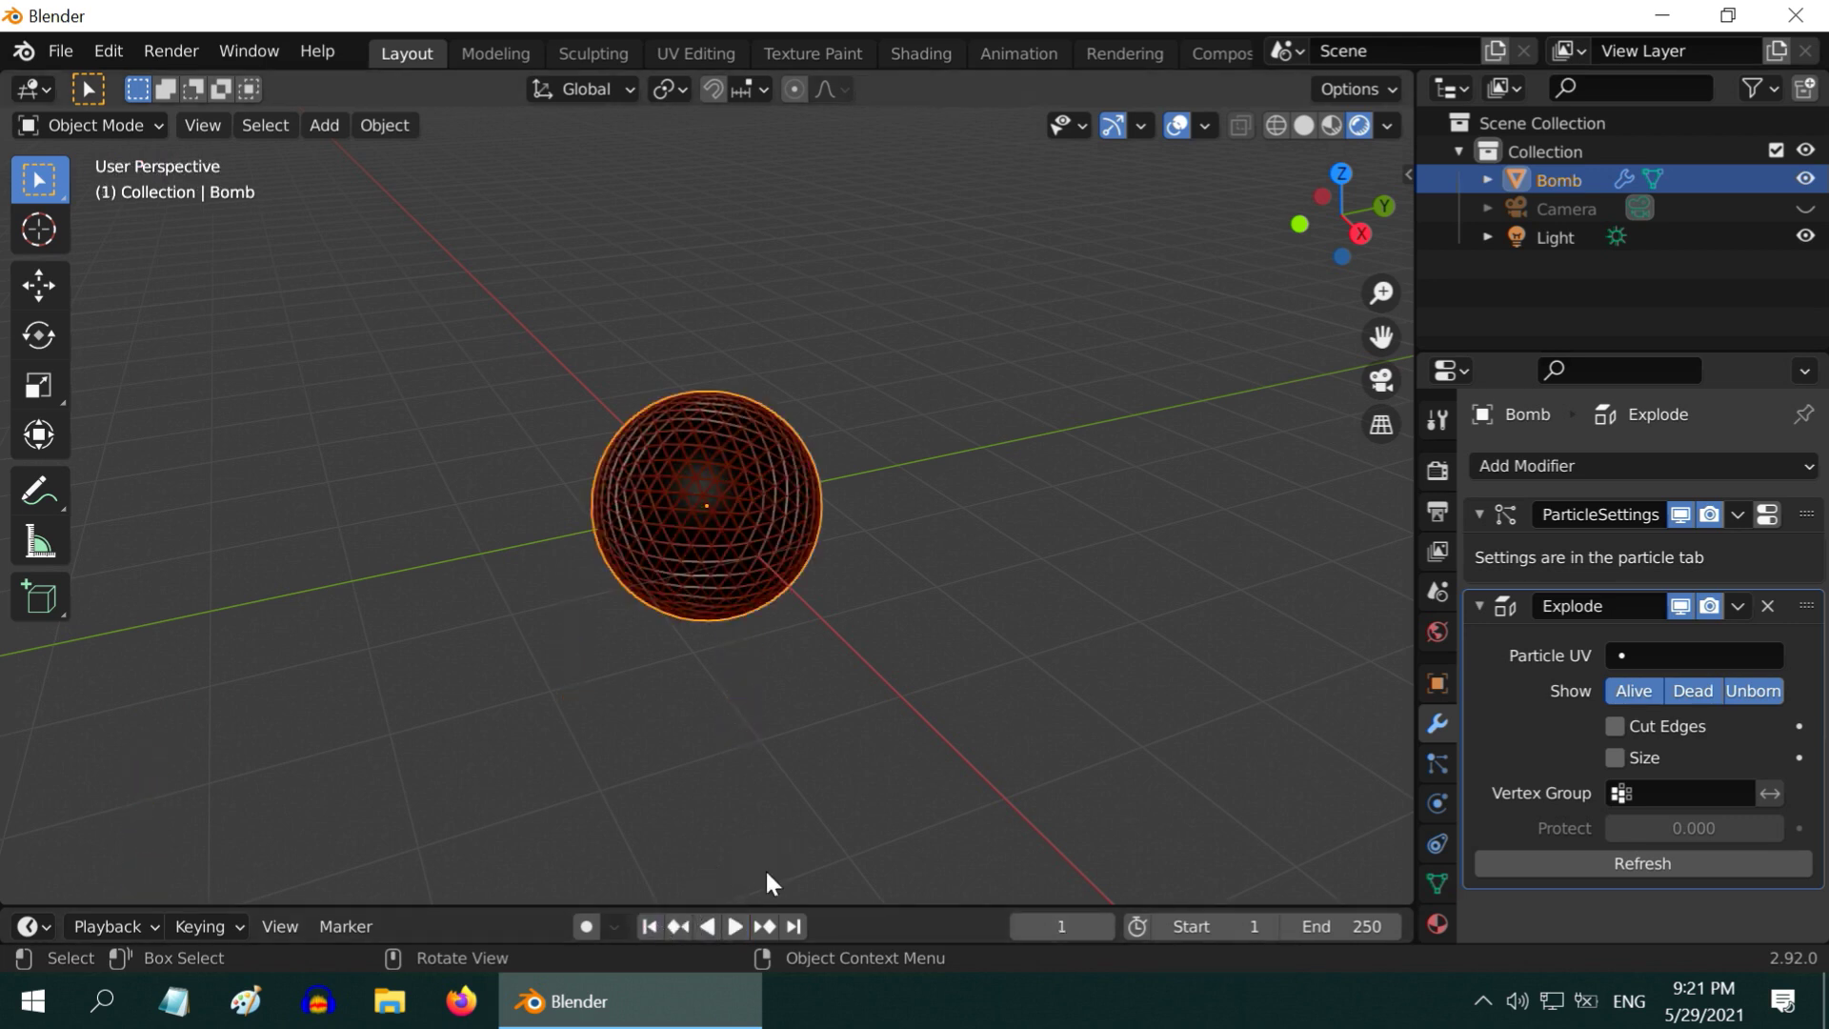
{"action": "left_click", "coordinate": [768, 876]}
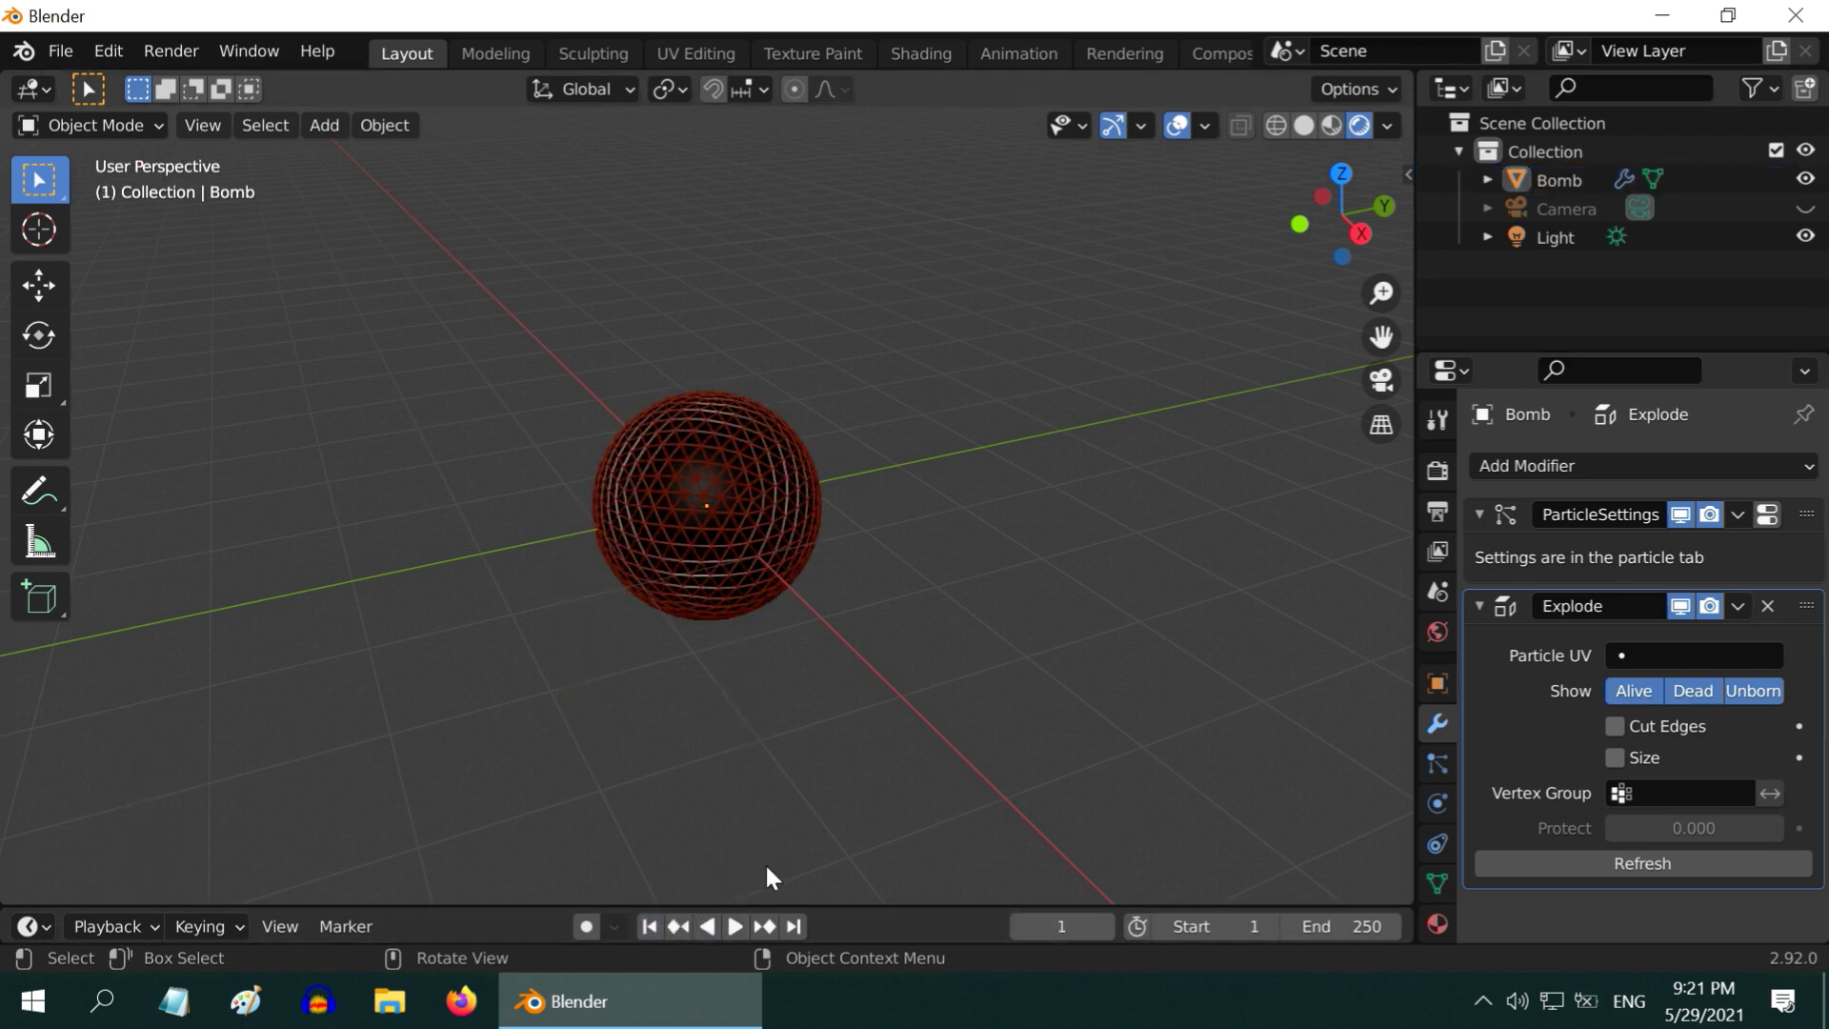
{"action": "left_click", "coordinate": [735, 926]}
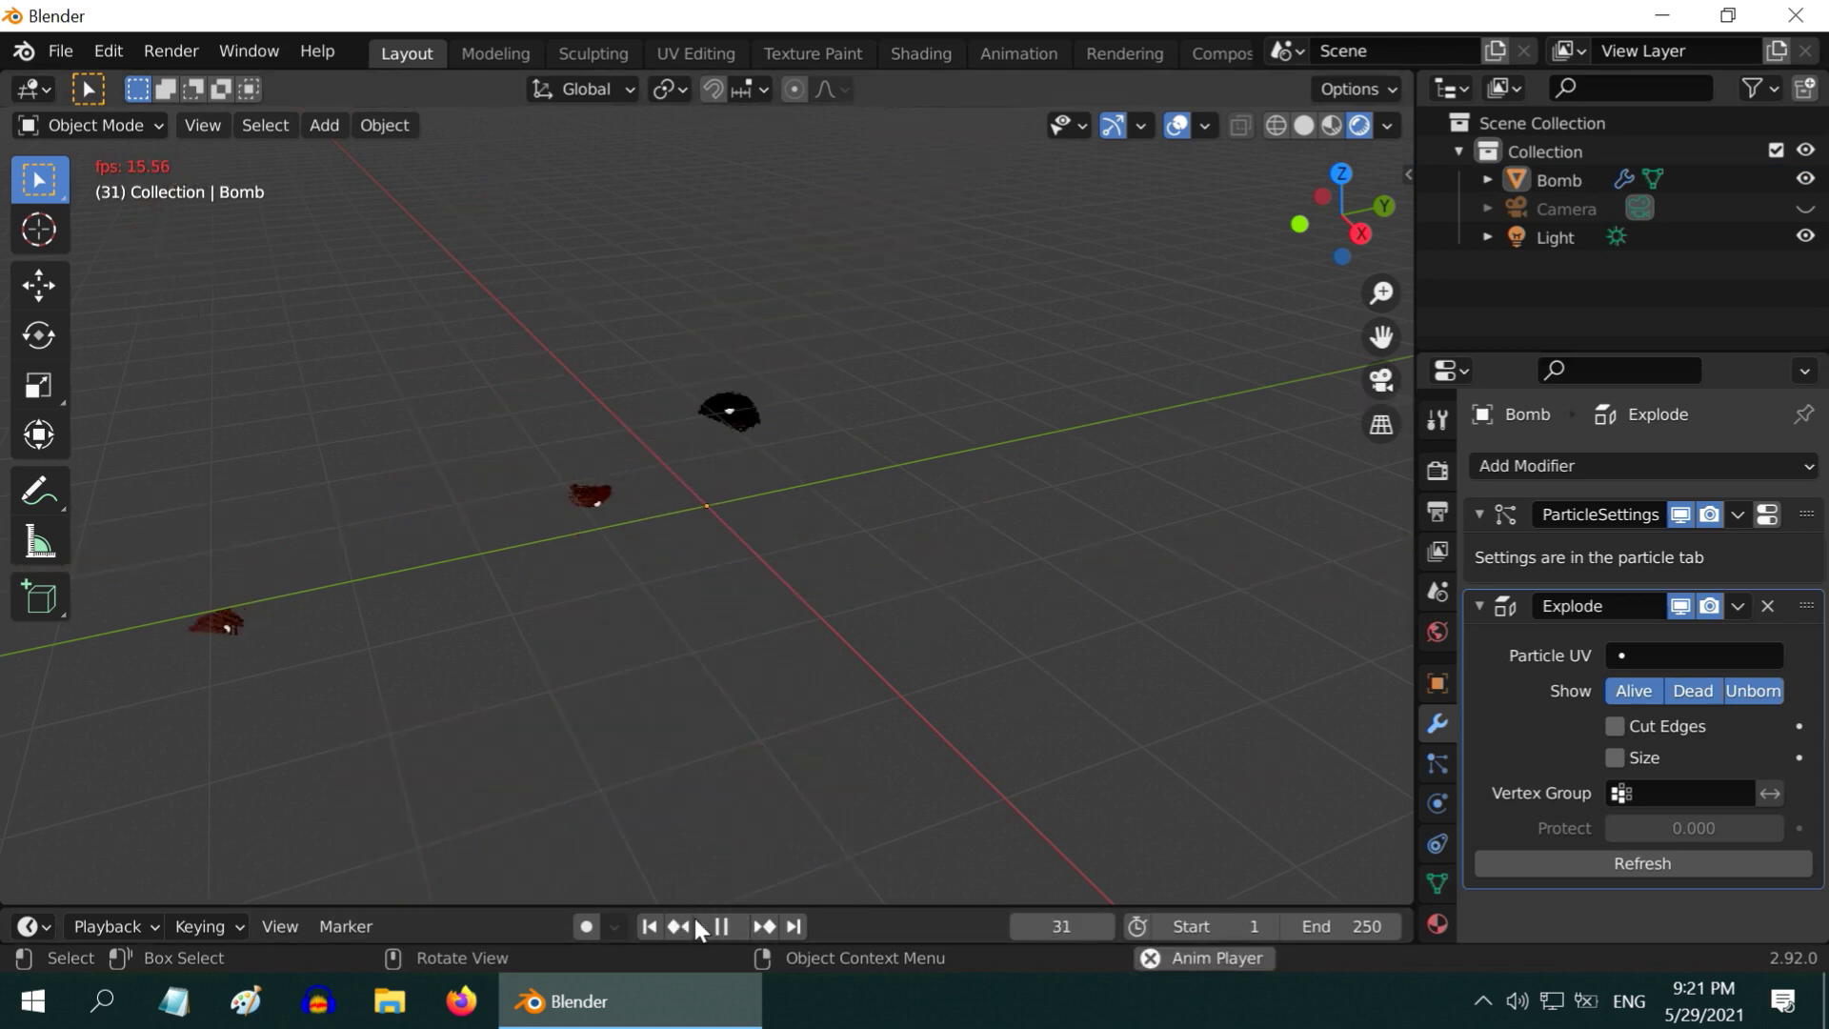
{"action": "left_click", "coordinate": [720, 926]}
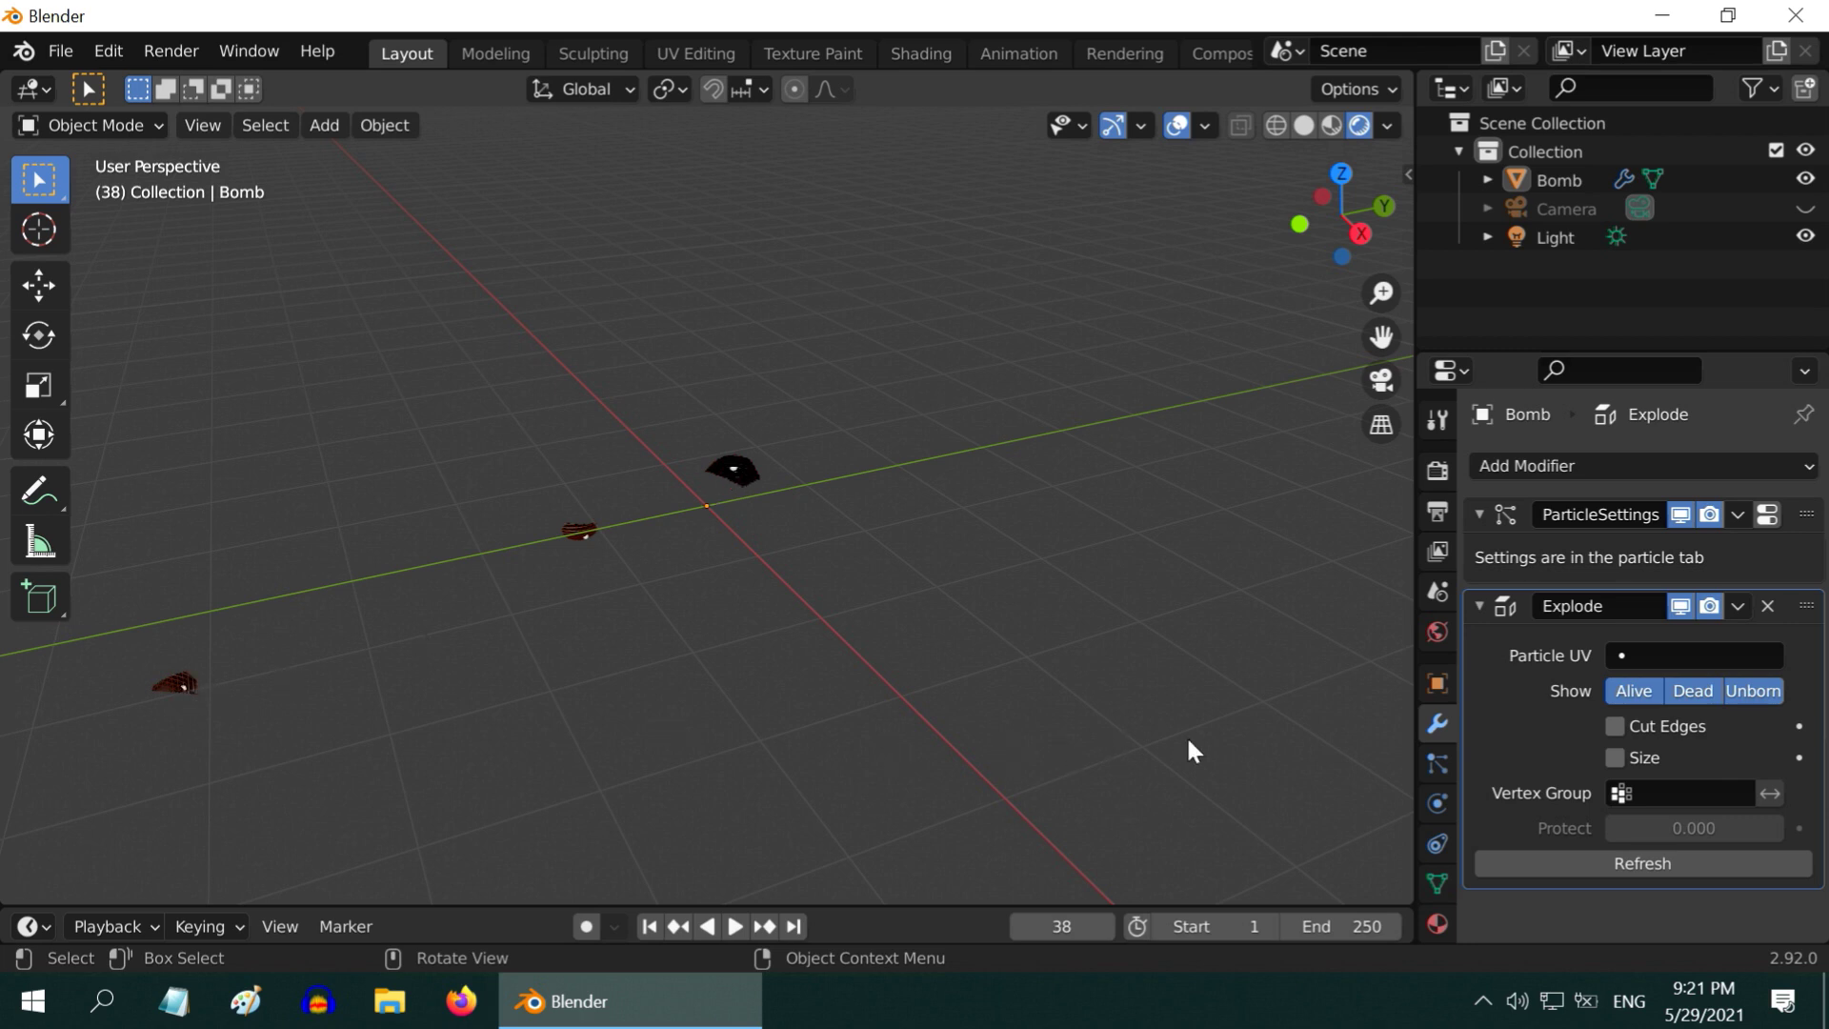
Set the particles' Render As option to None
{"action": "left_click", "coordinate": [1438, 763]}
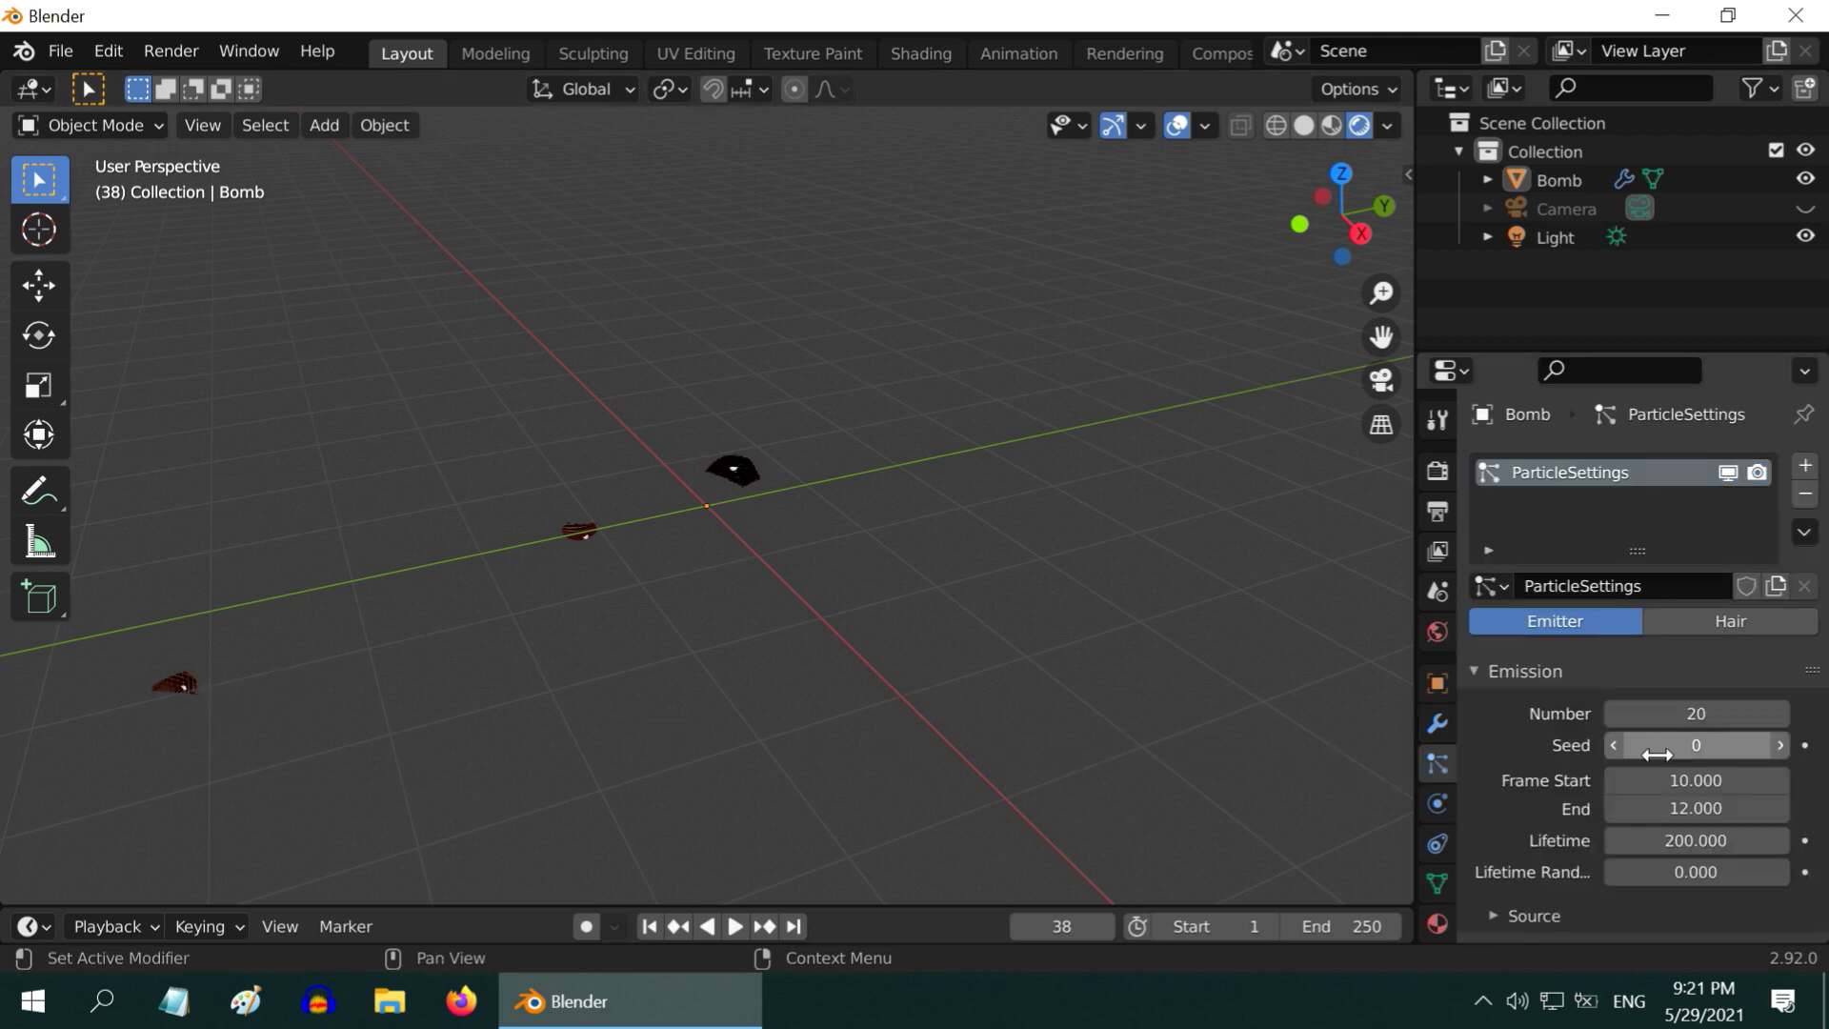
{"action": "scroll", "coordinate": [1656, 758], "scroll_direction": "down", "scroll_amount": 4}
{"action": "scroll", "coordinate": [1658, 757], "scroll_direction": "down", "scroll_amount": 12}
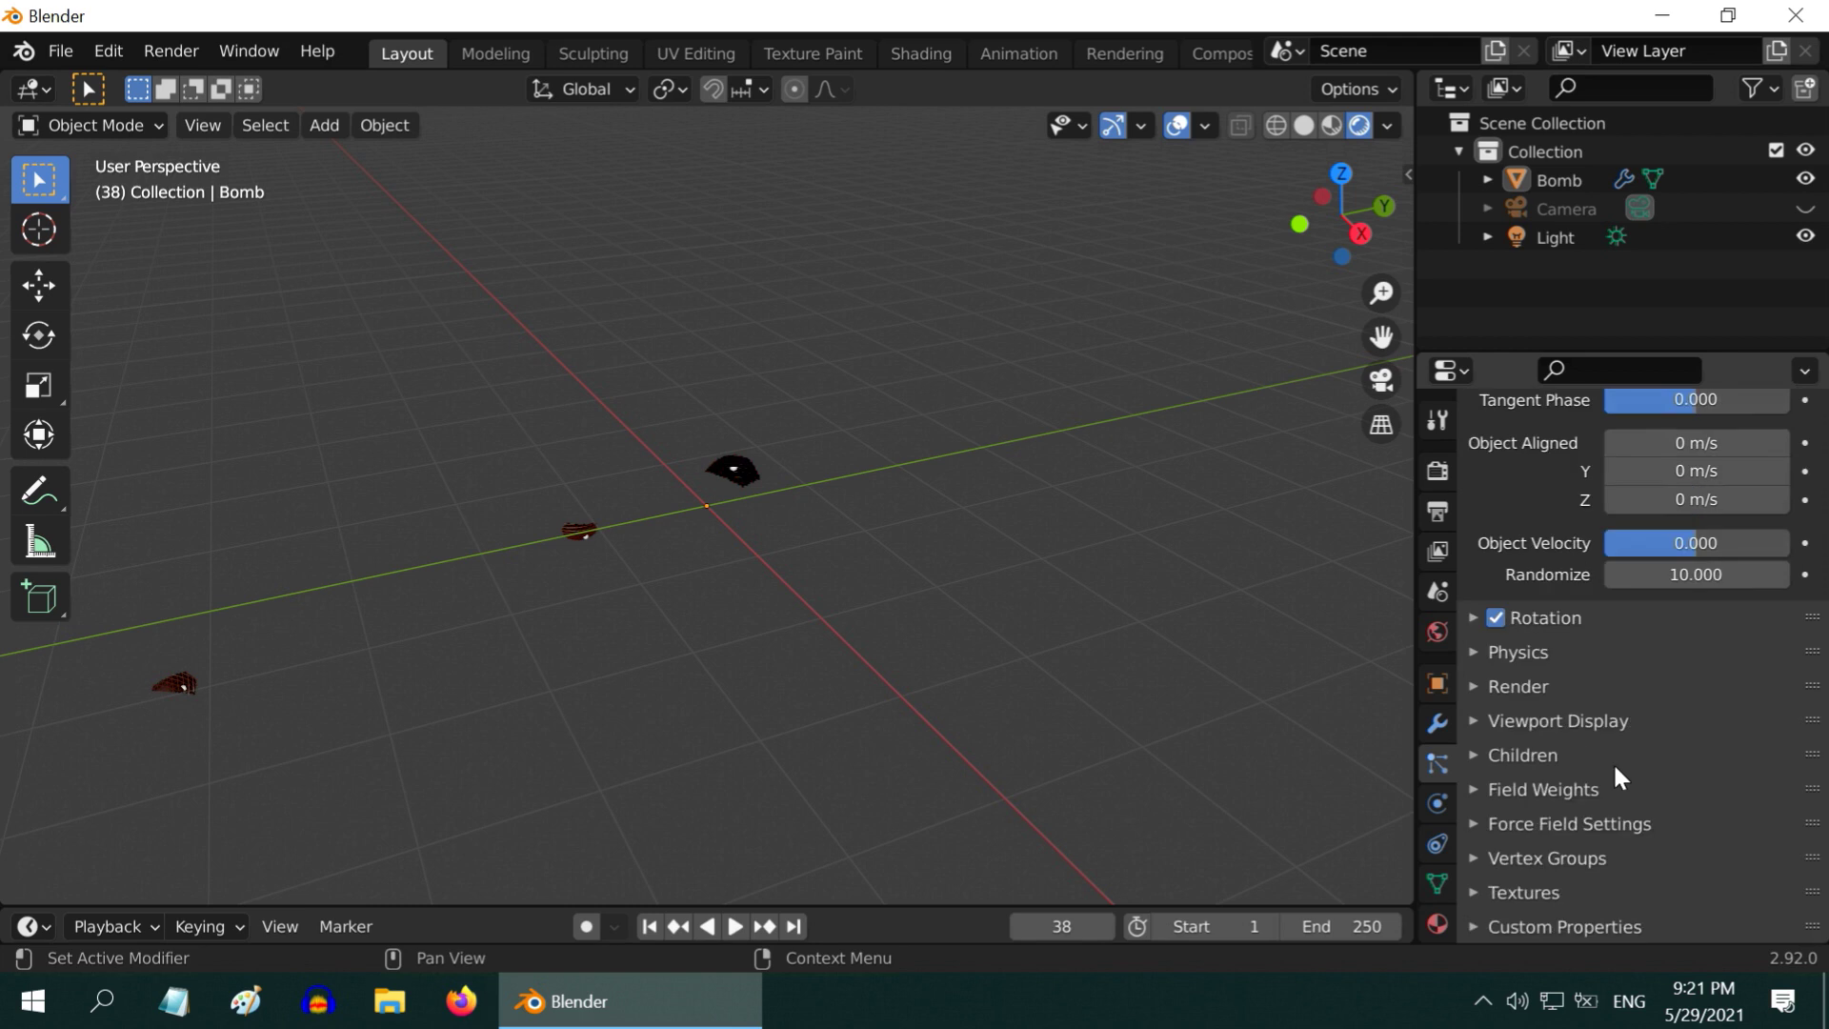
{"action": "left_click", "coordinate": [1484, 688]}
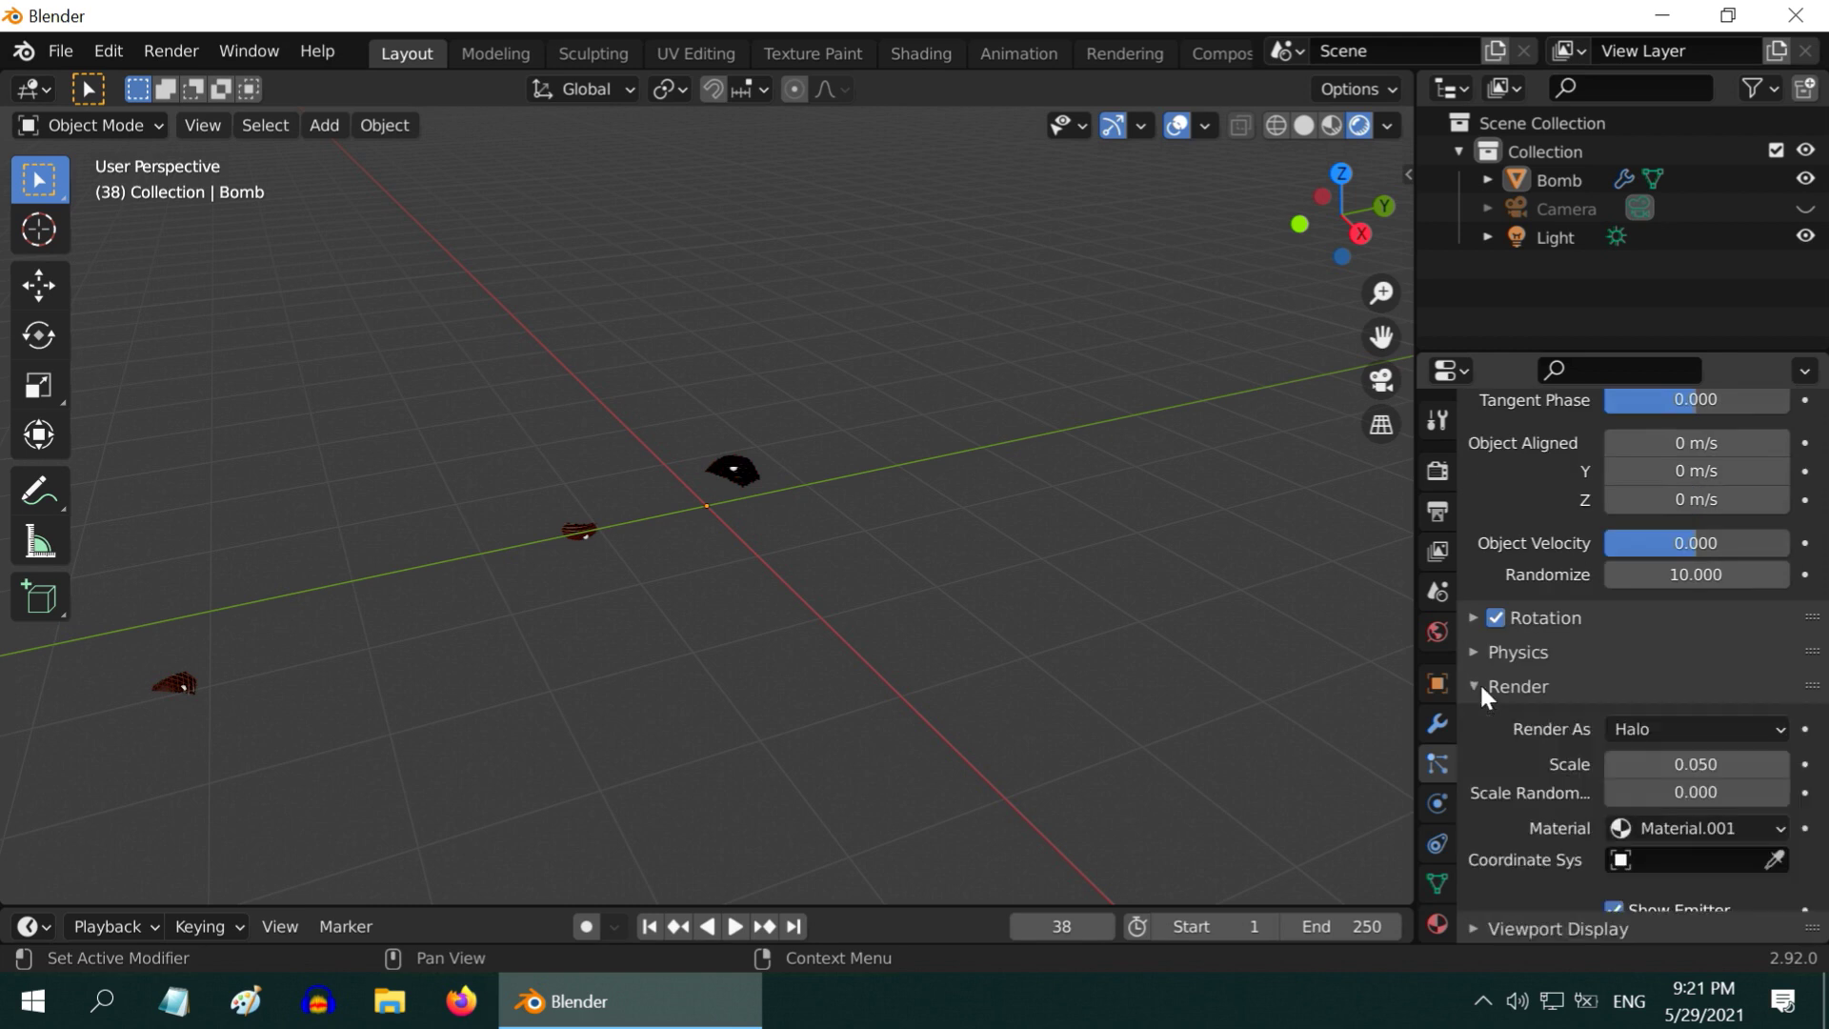
{"action": "left_click", "coordinate": [1715, 724]}
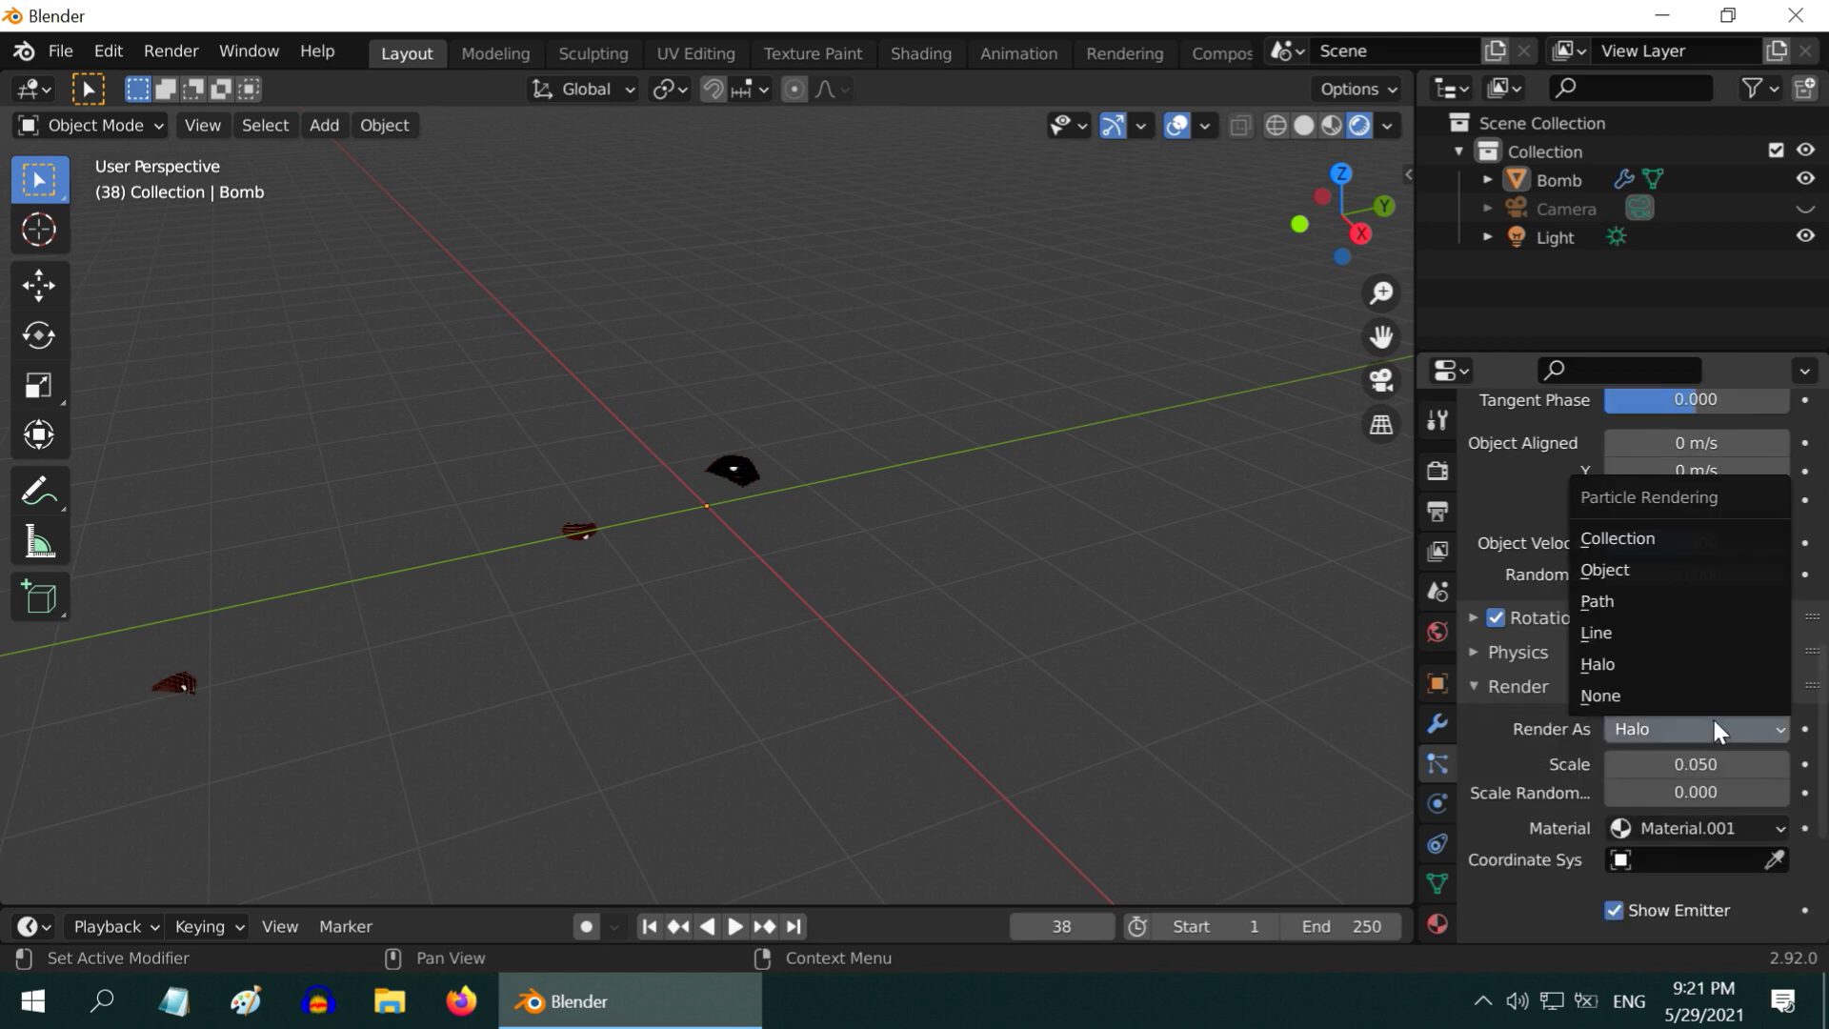
{"action": "left_click", "coordinate": [1659, 691]}
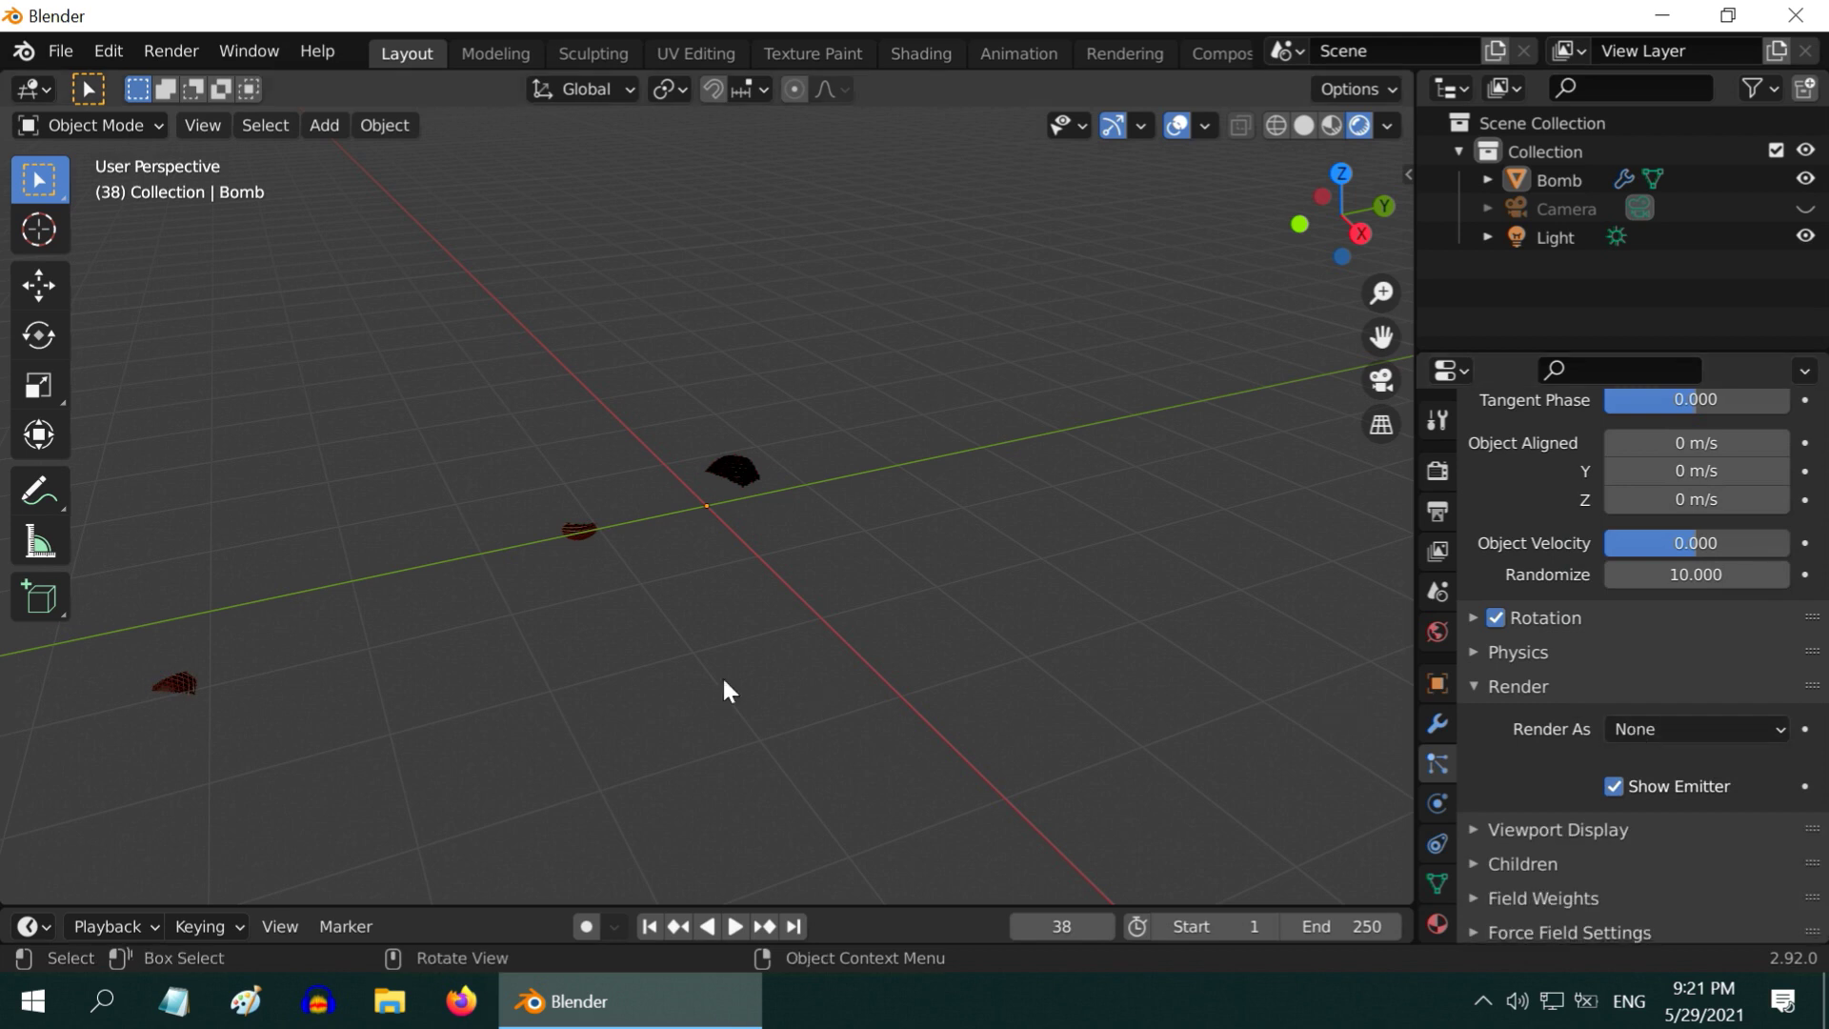
Replay the explosion from the first frame to check only fragments appear
{"action": "left_click", "coordinate": [652, 928]}
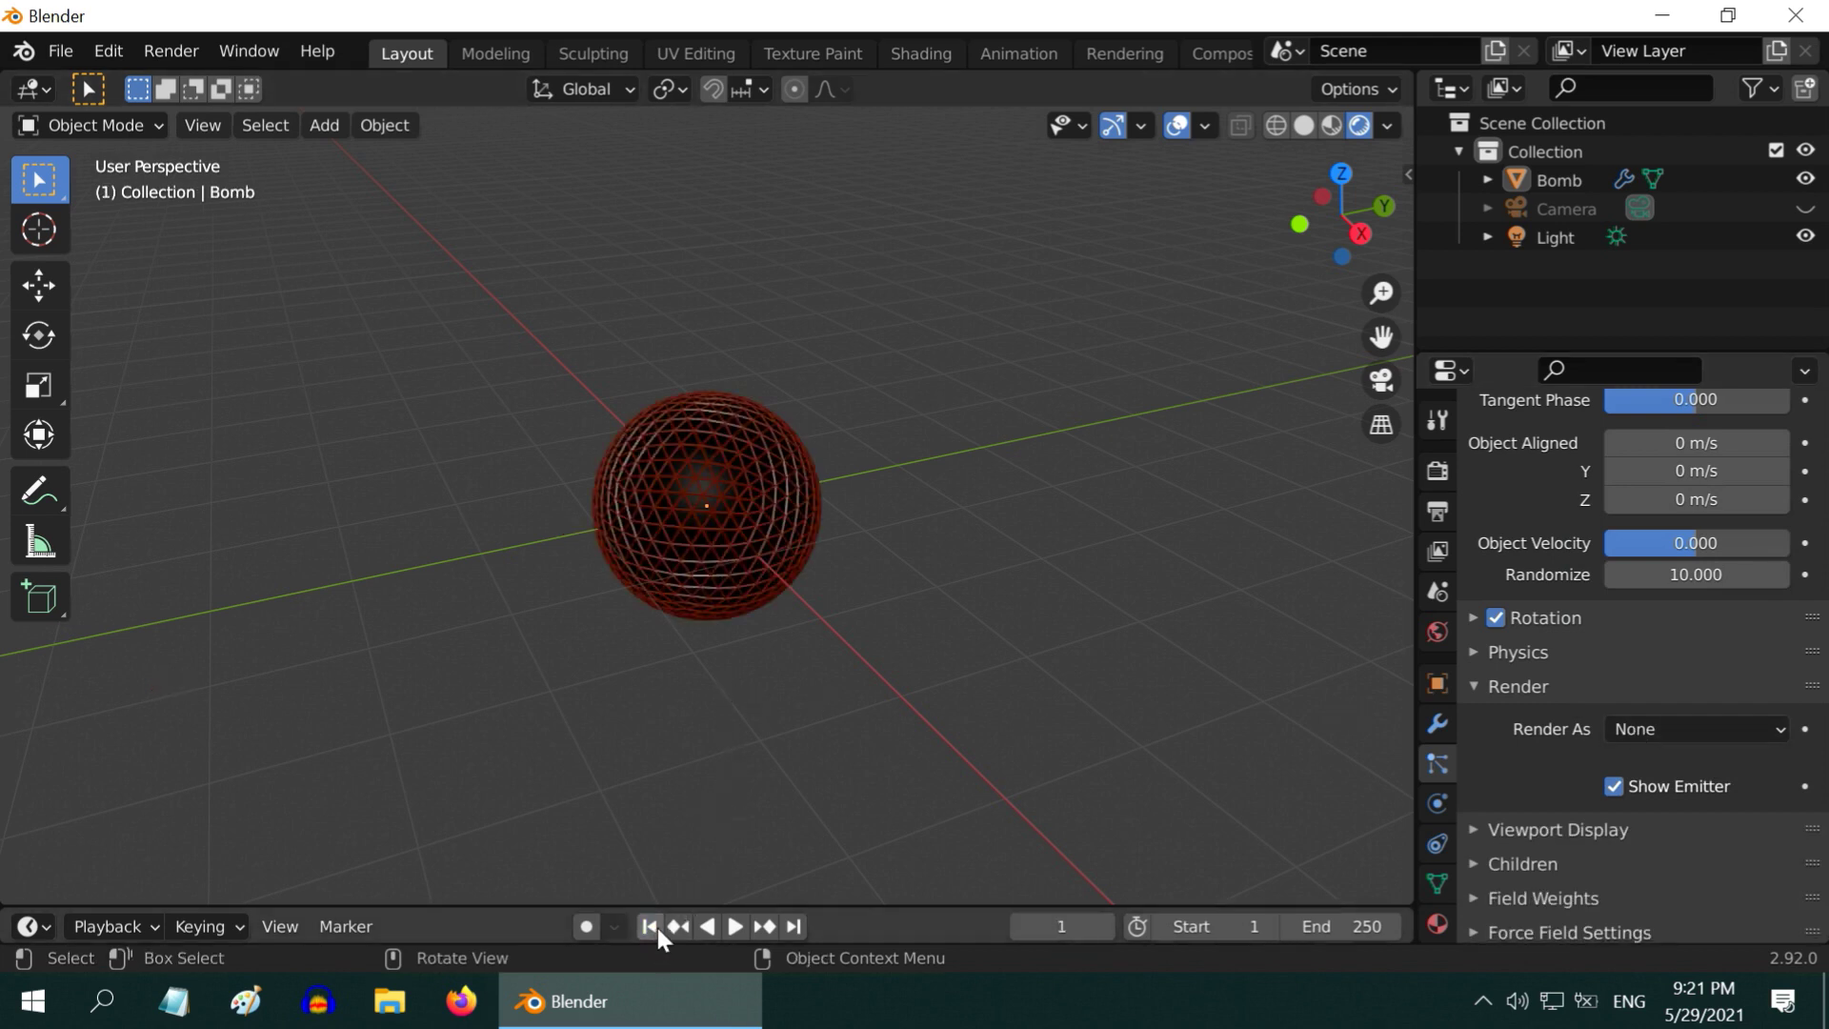
{"action": "left_click", "coordinate": [733, 928]}
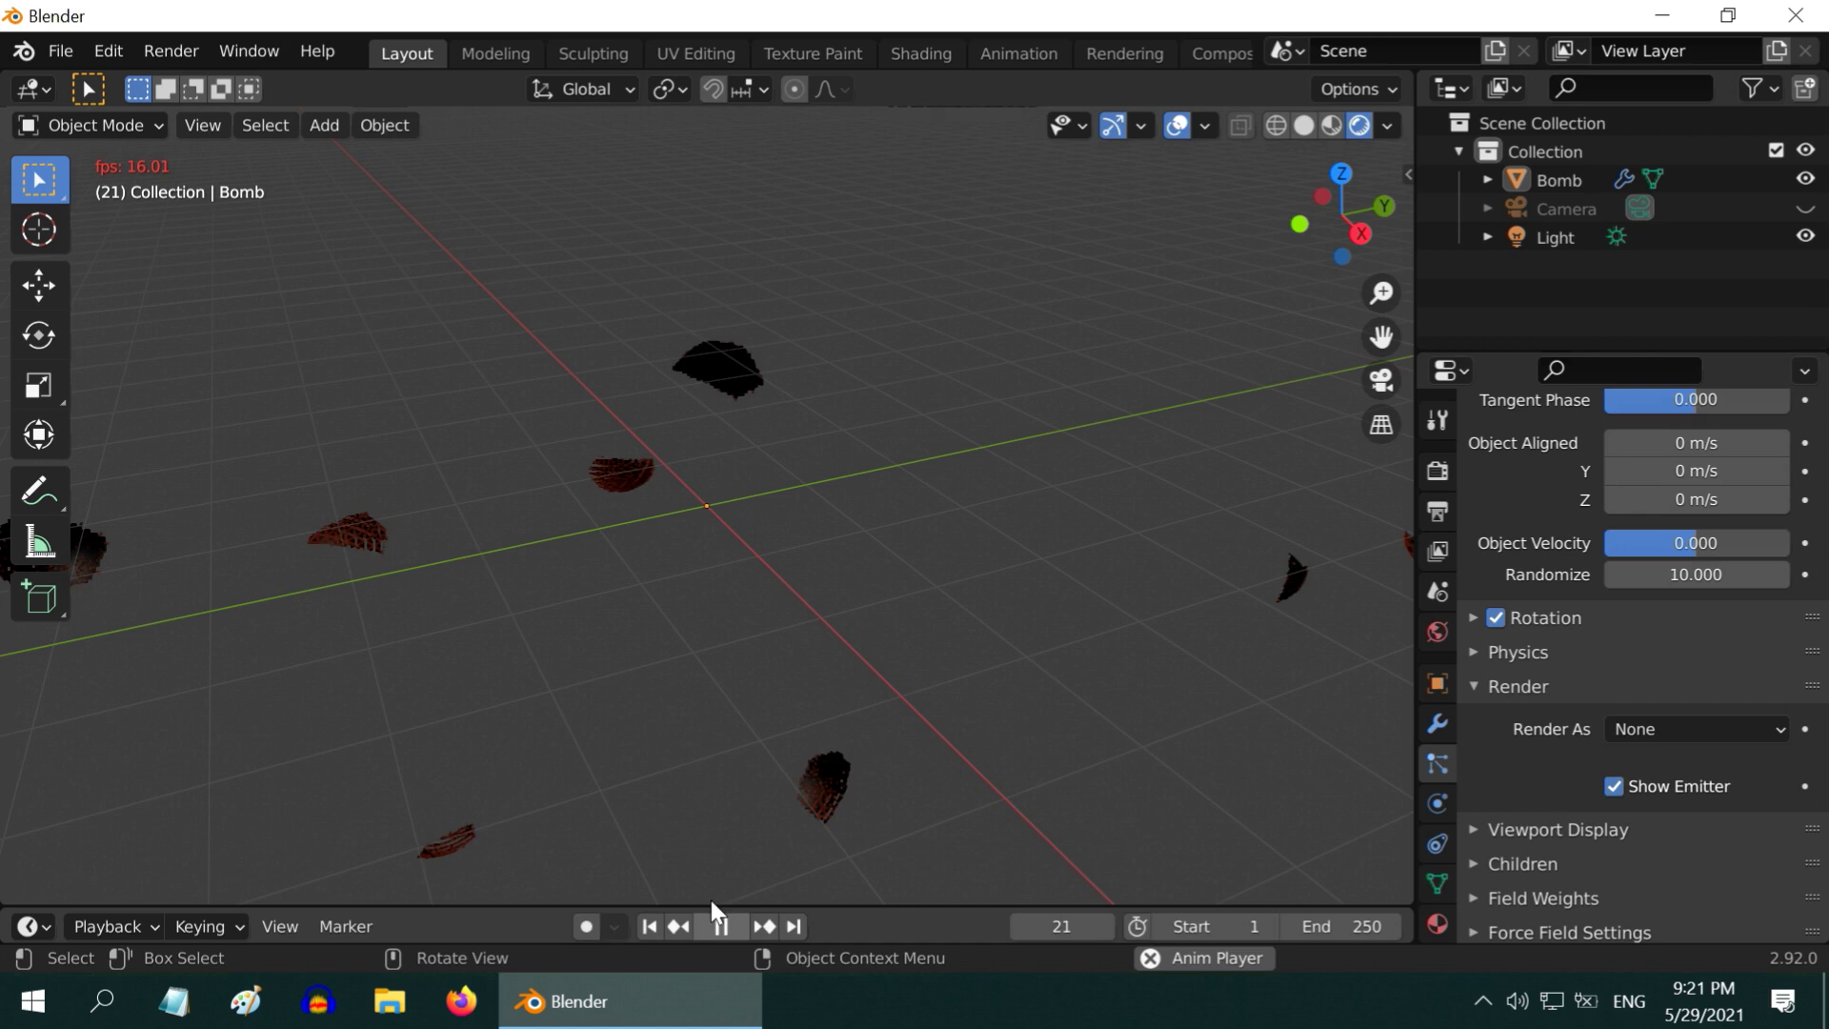
{"action": "left_click", "coordinate": [721, 926]}
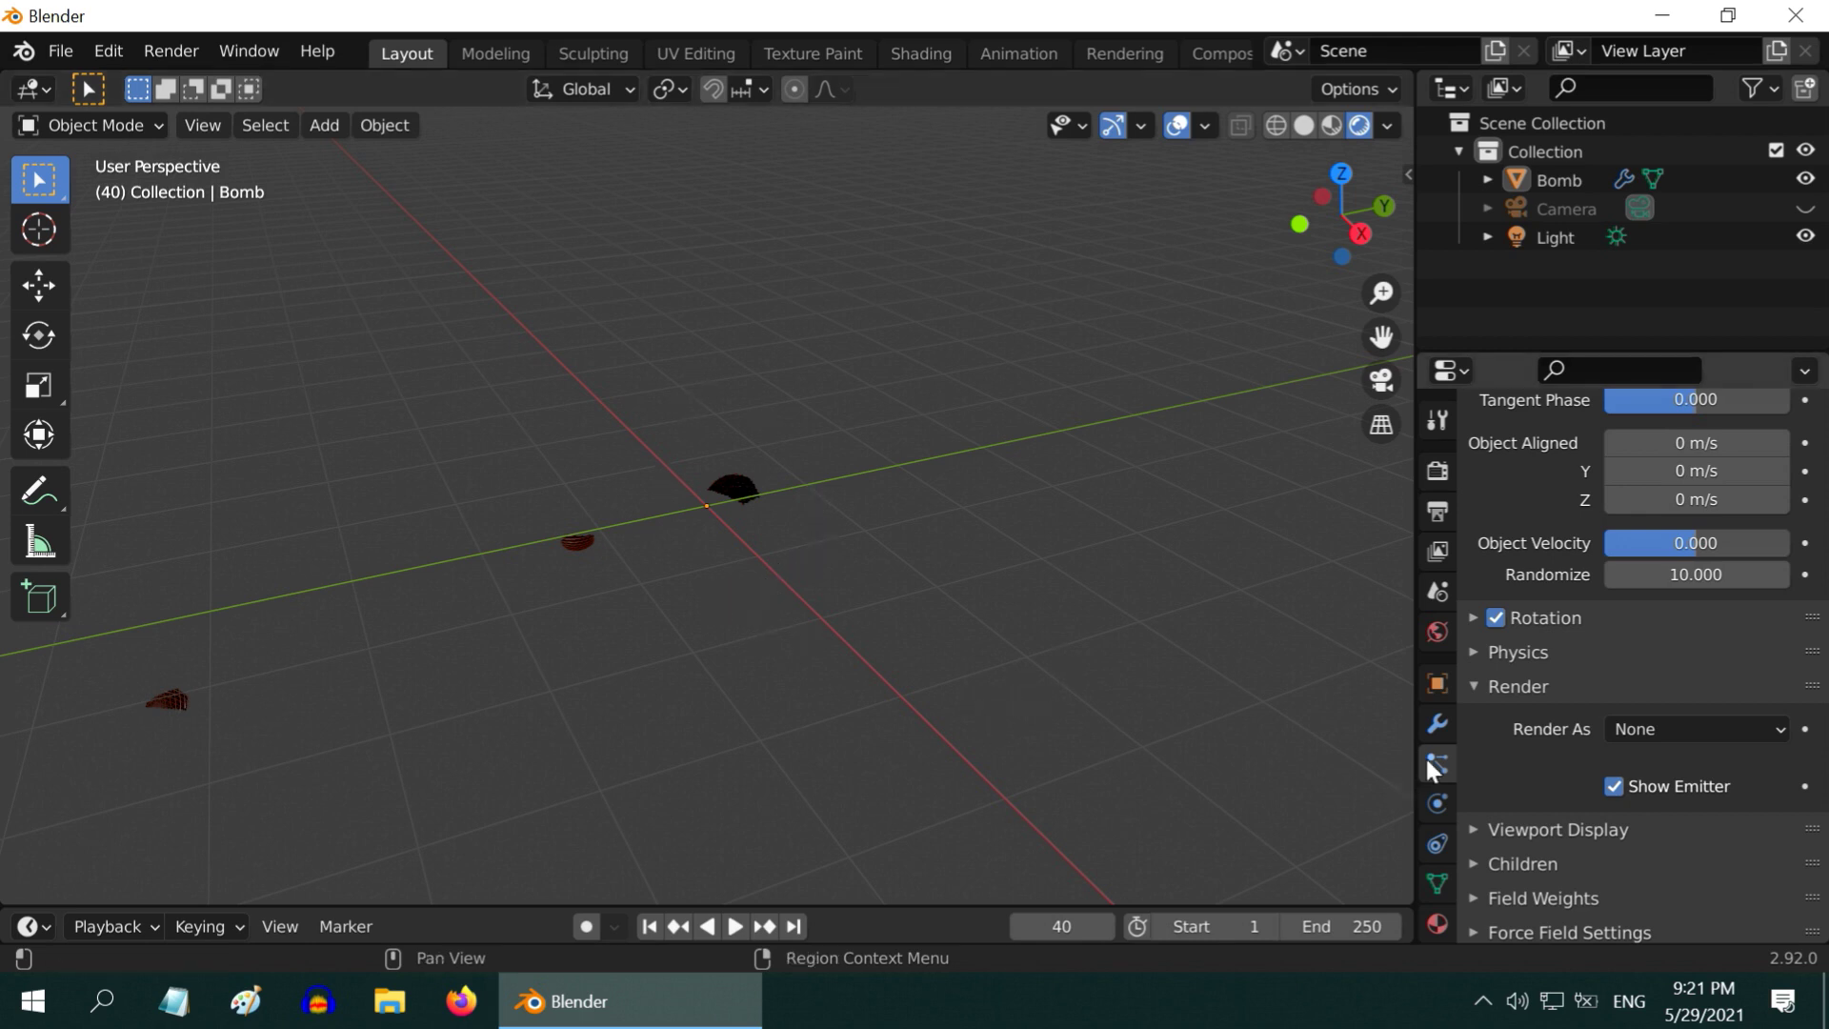
{"action": "left_click", "coordinate": [1436, 724]}
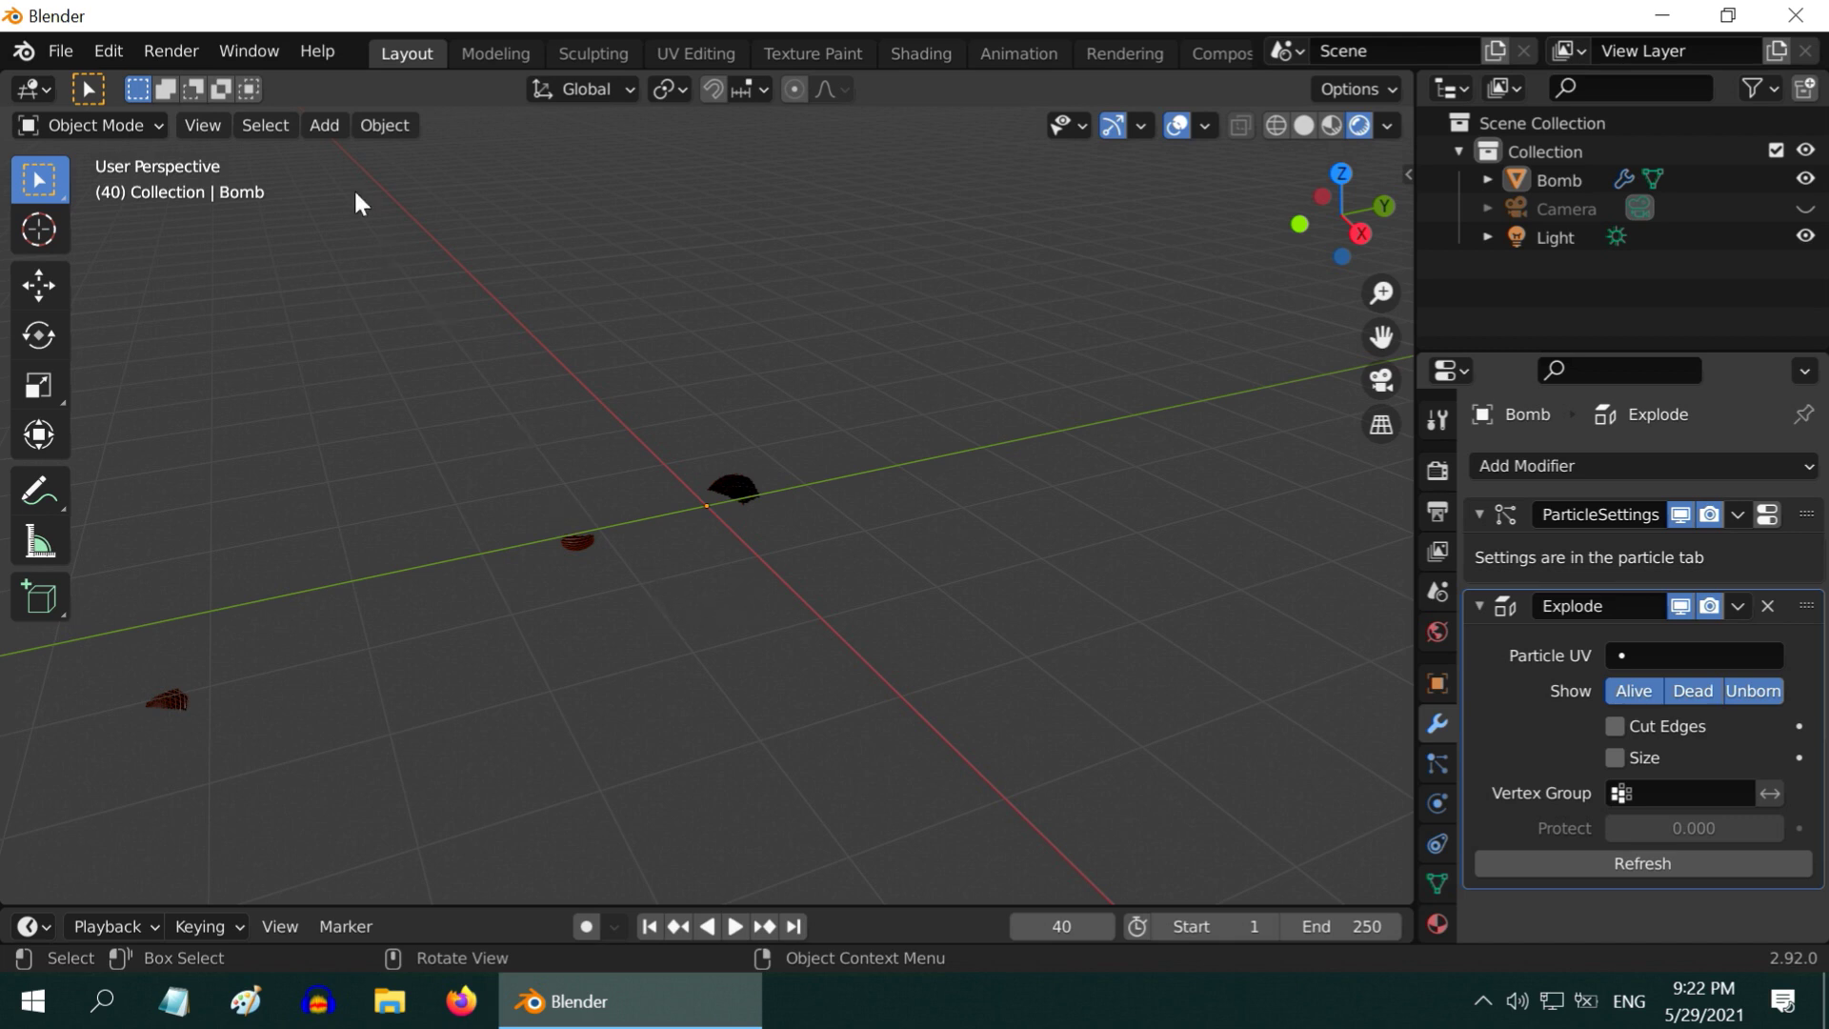
Add a UV sphere to the scene beside the Bomb
{"action": "left_click", "coordinate": [327, 128]}
{"action": "mouse_move", "coordinate": [345, 164]}
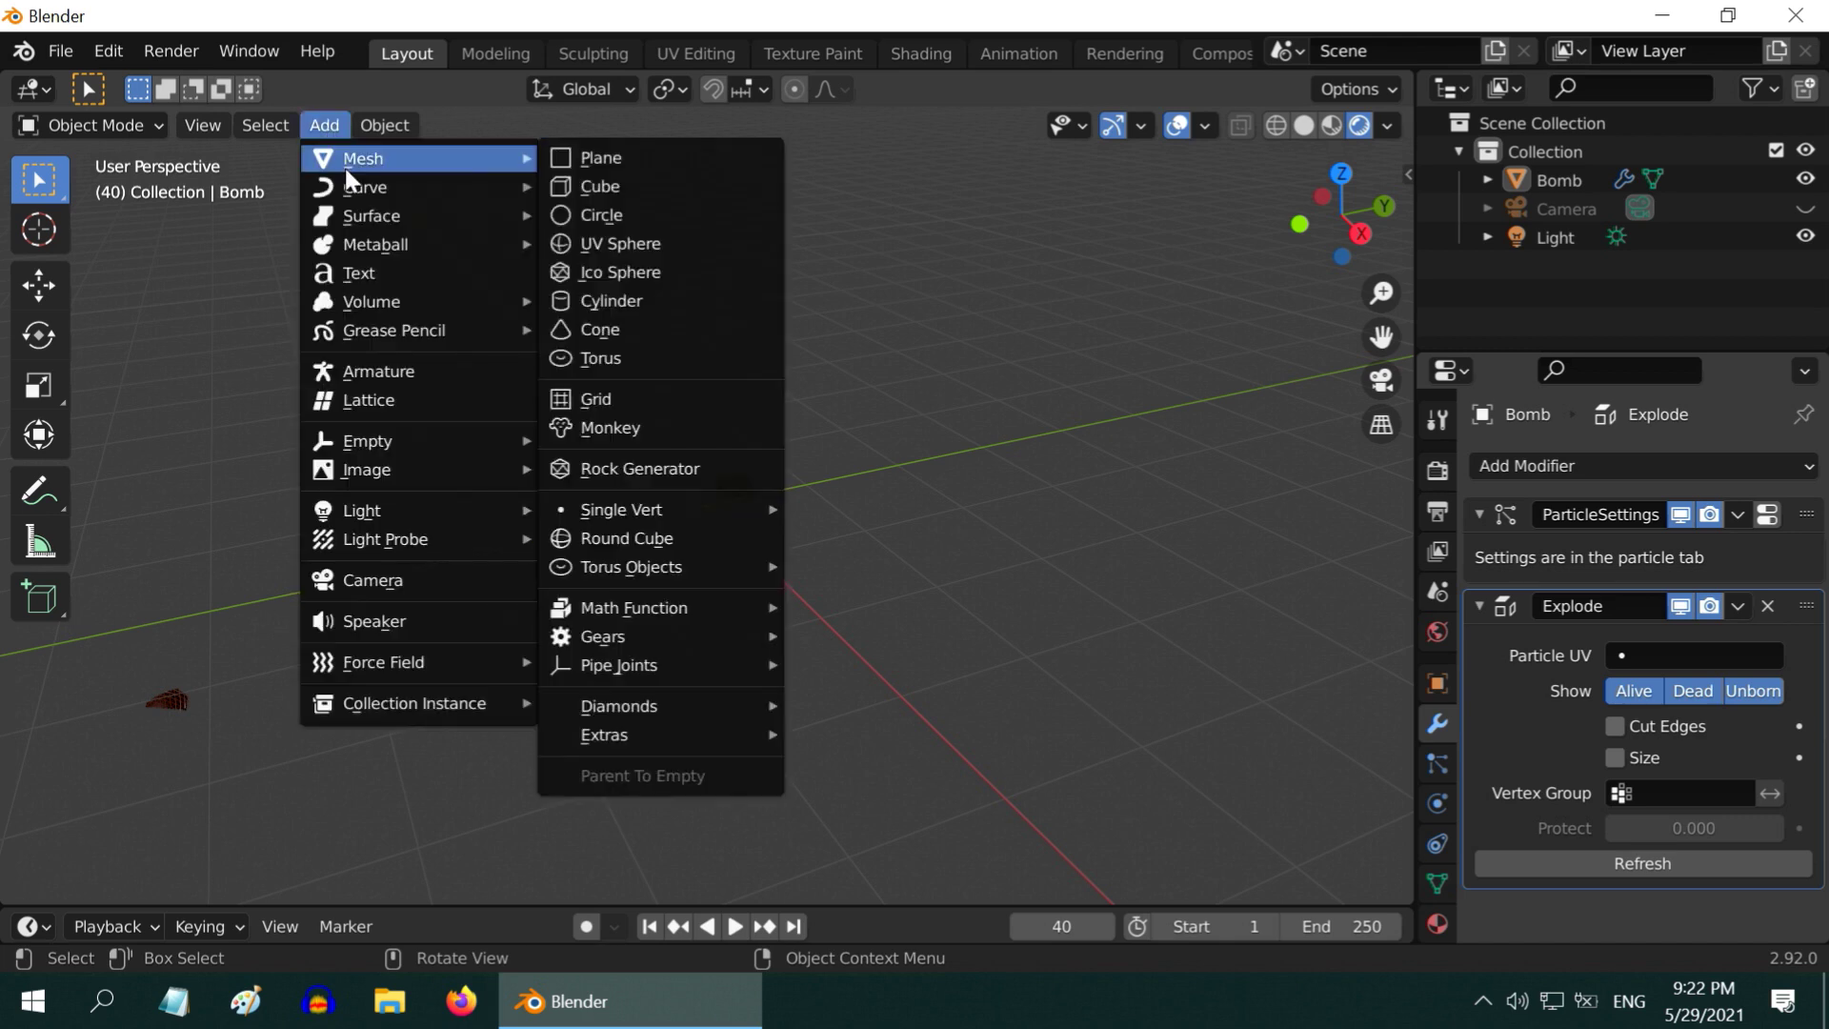
{"action": "left_click", "coordinate": [617, 245]}
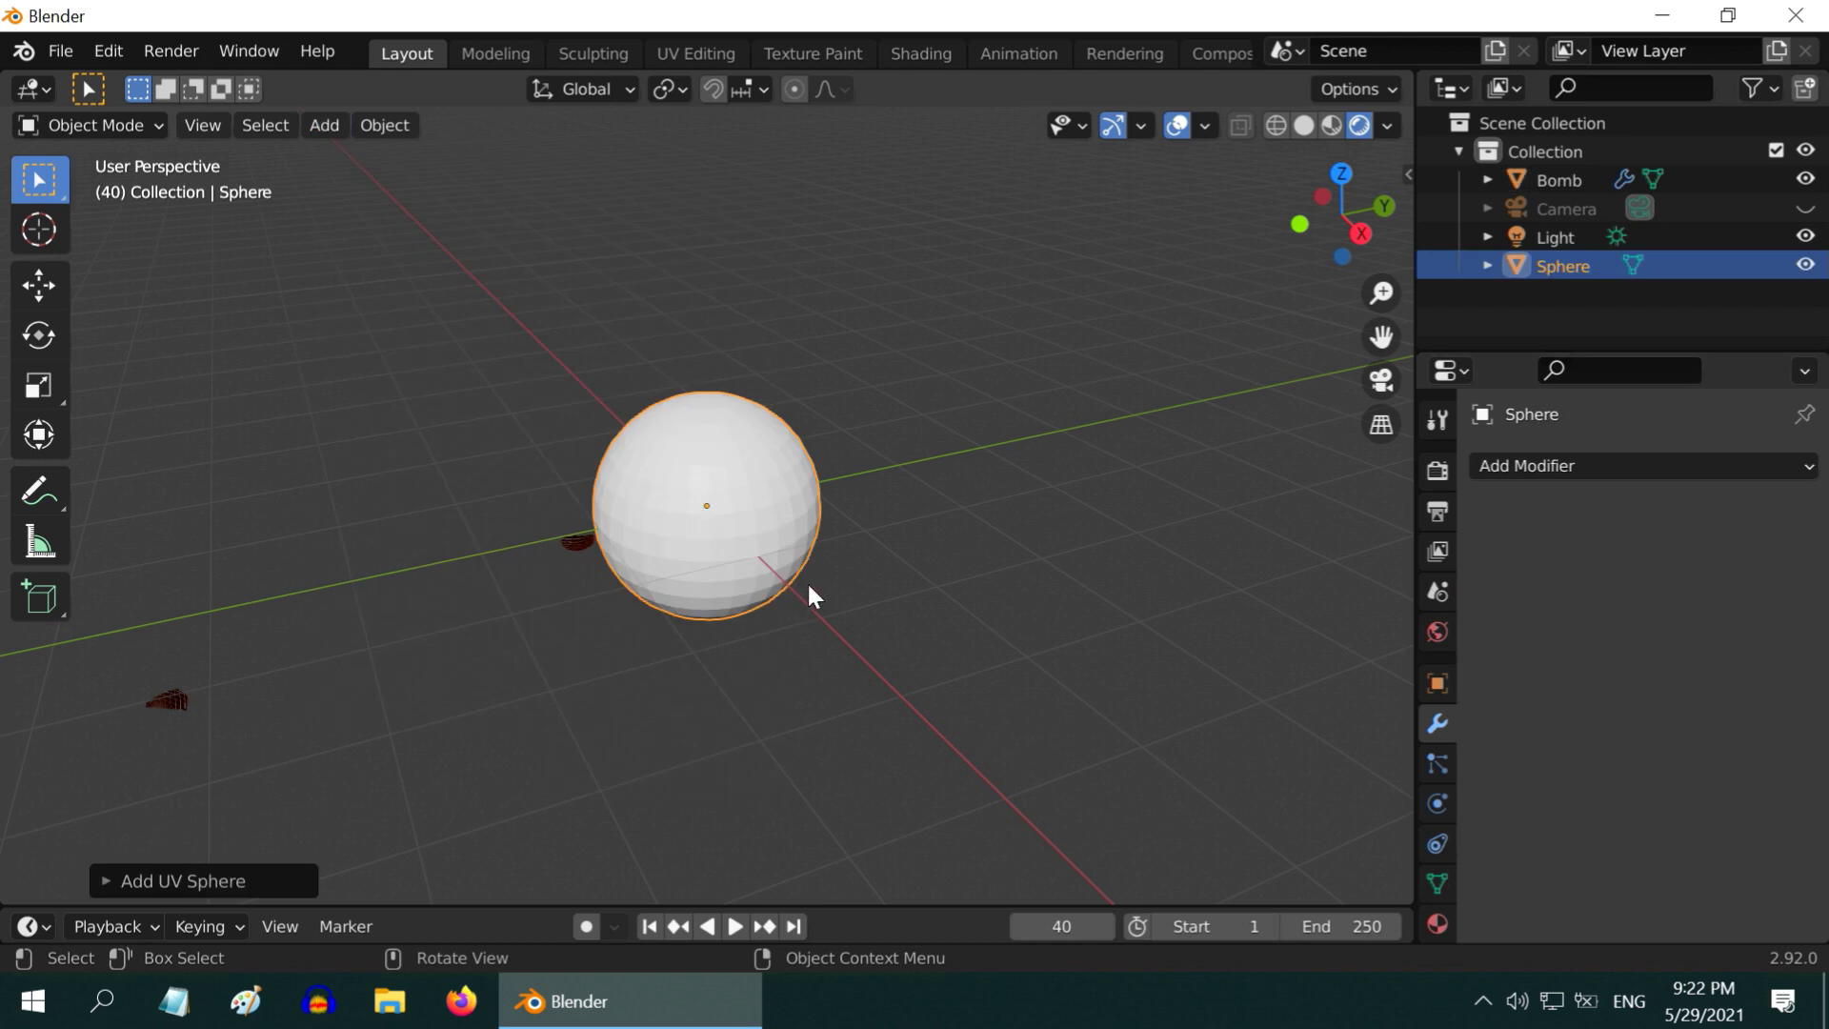
Enable Bloom in Render Properties and give the sphere a new material, Material.003
{"action": "left_click", "coordinate": [1438, 470]}
{"action": "left_click", "coordinate": [1497, 694]}
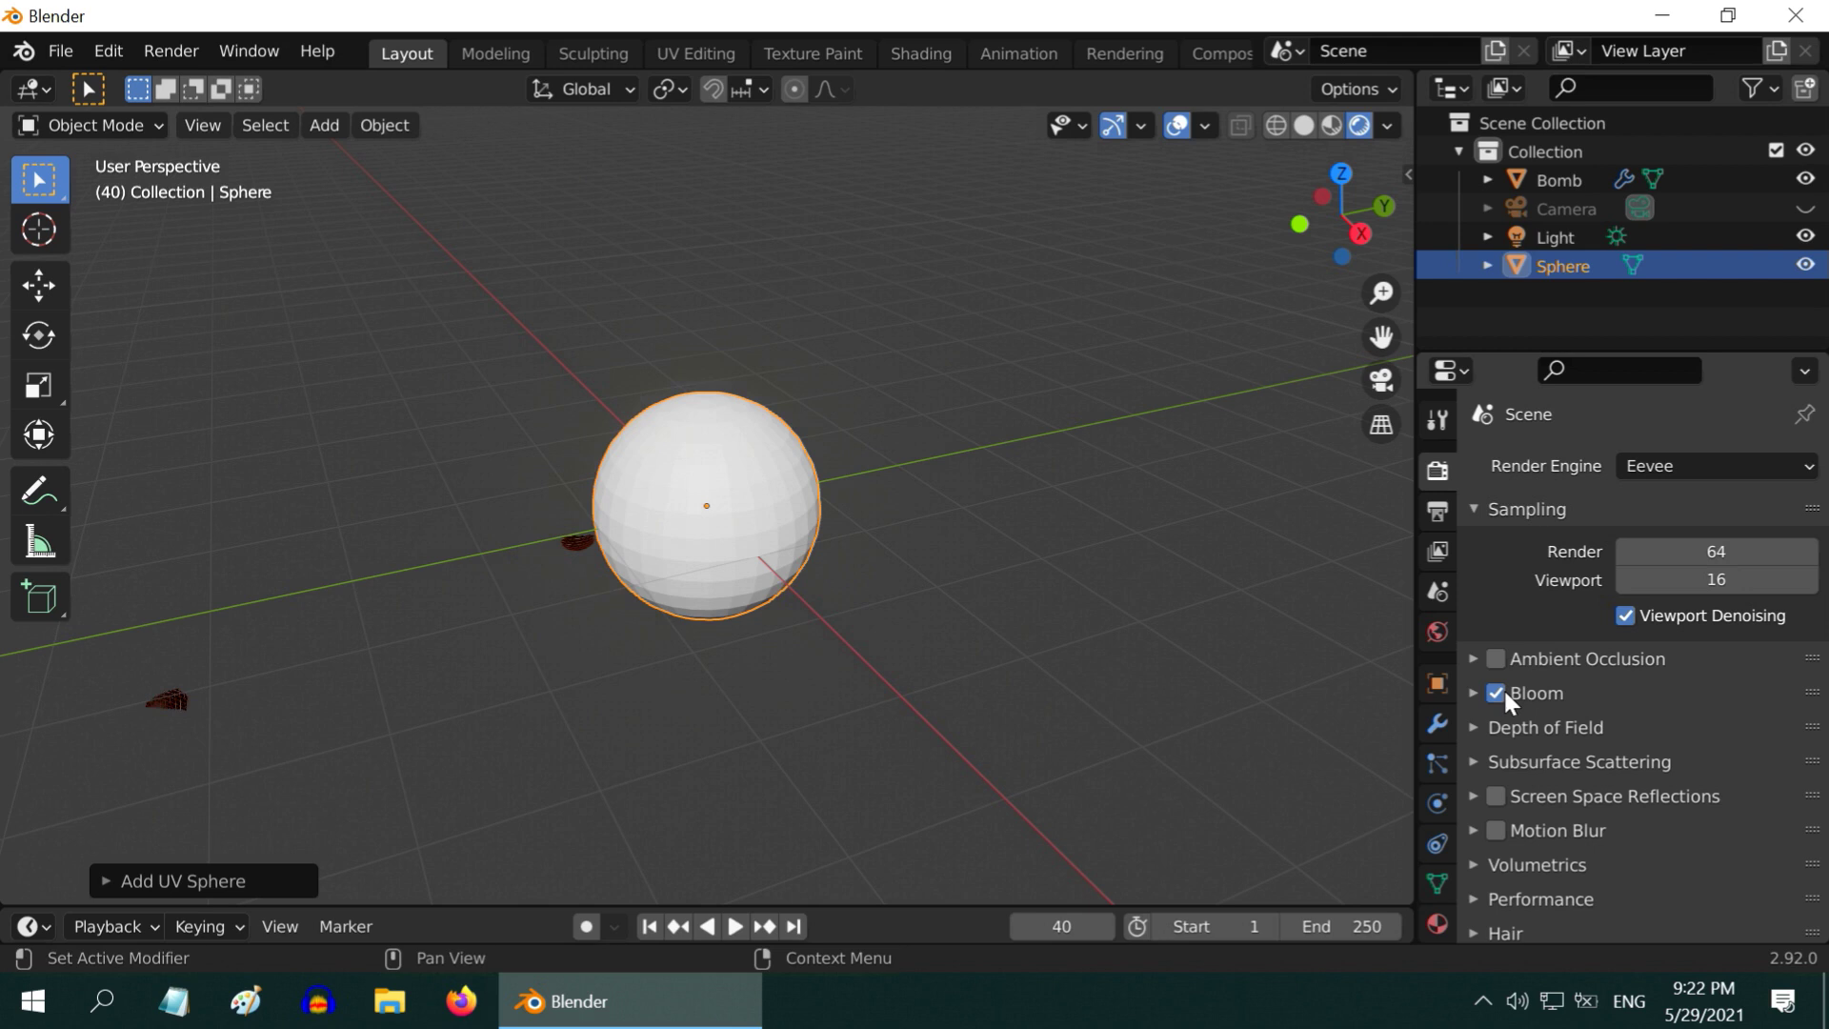
{"action": "left_click", "coordinate": [1438, 928]}
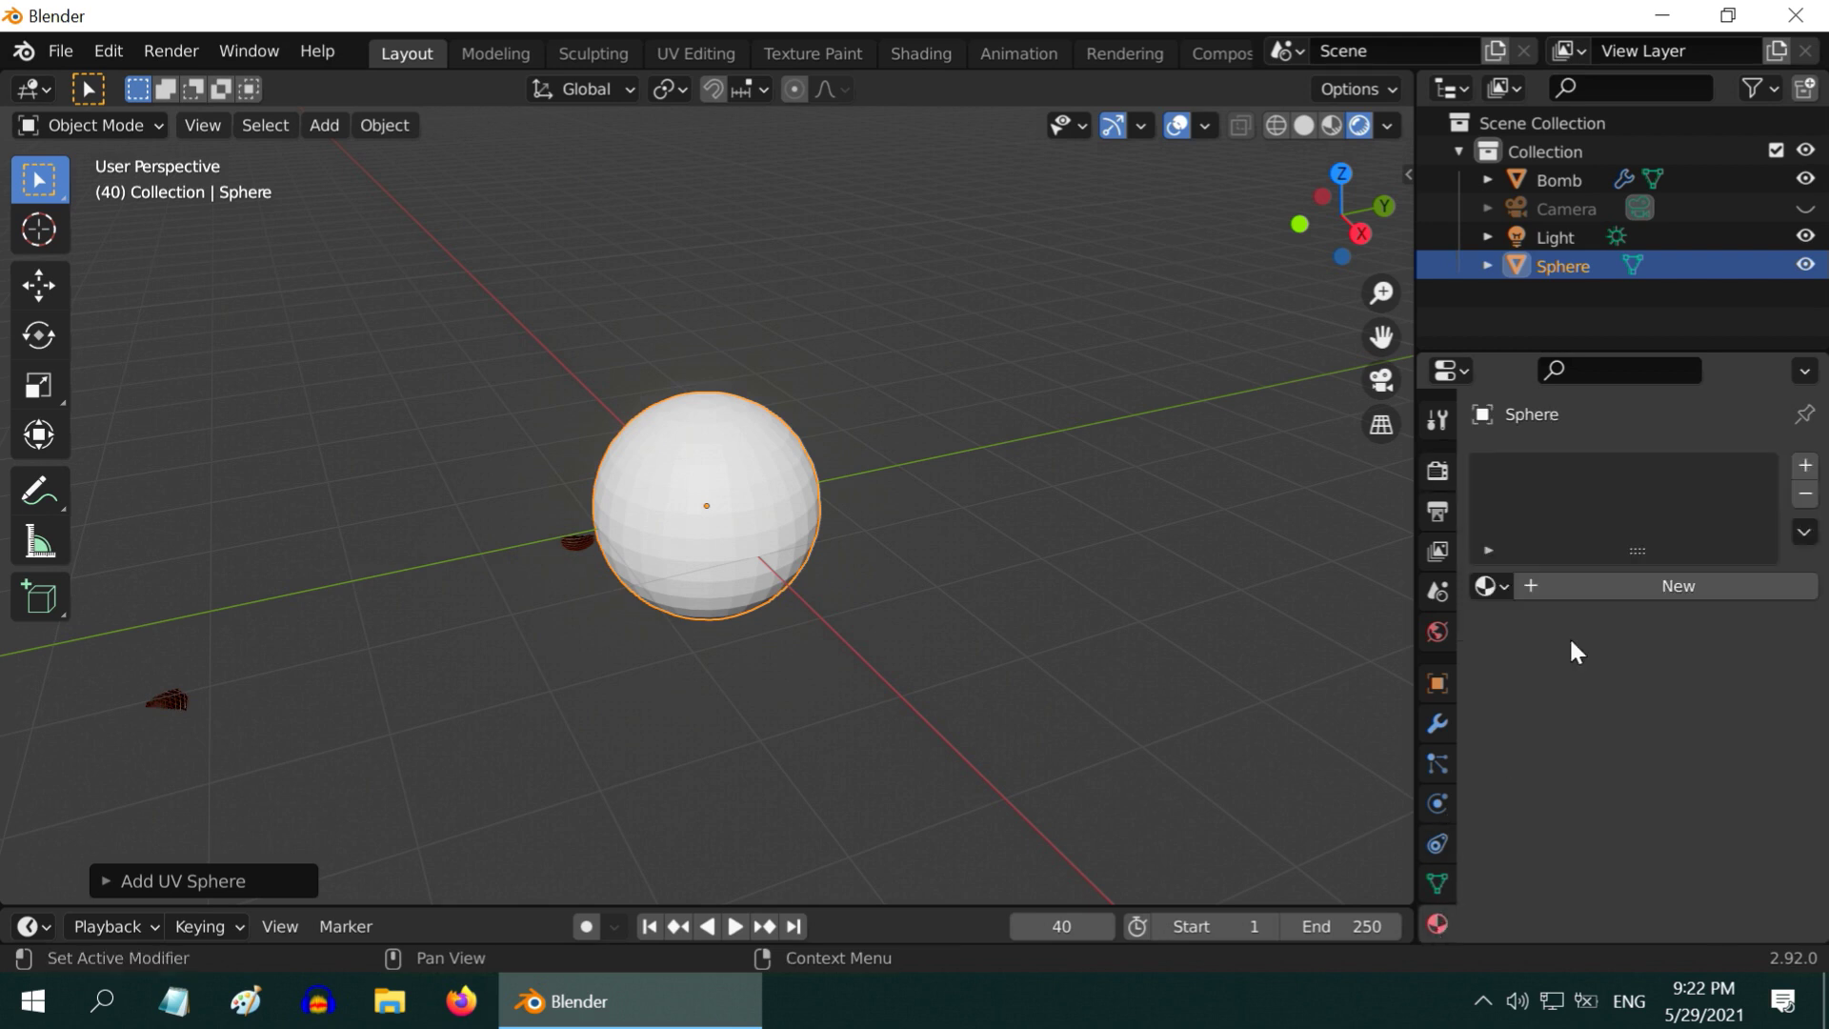
{"action": "left_click", "coordinate": [1599, 586]}
{"action": "scroll", "coordinate": [1649, 706], "scroll_direction": "down", "scroll_amount": 5}
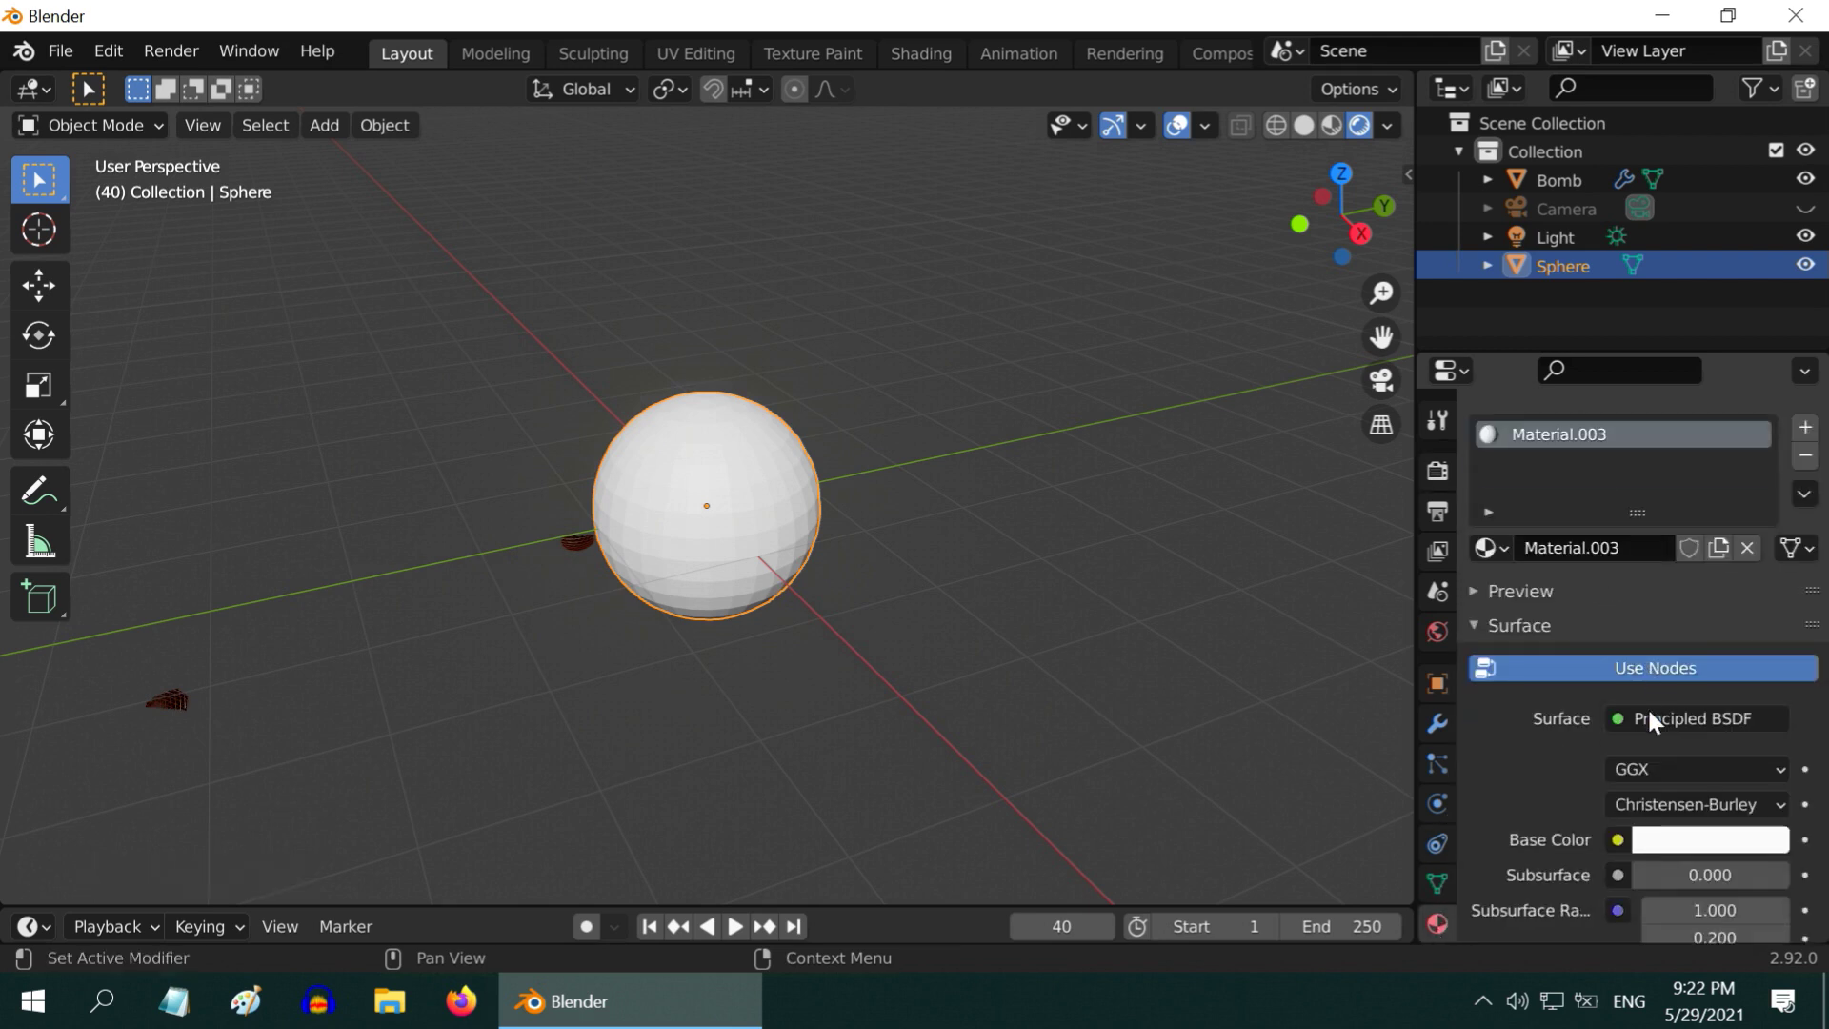
Make Material.003 an orange-red Emission shader with Strength 100
{"action": "left_click", "coordinate": [1672, 564]}
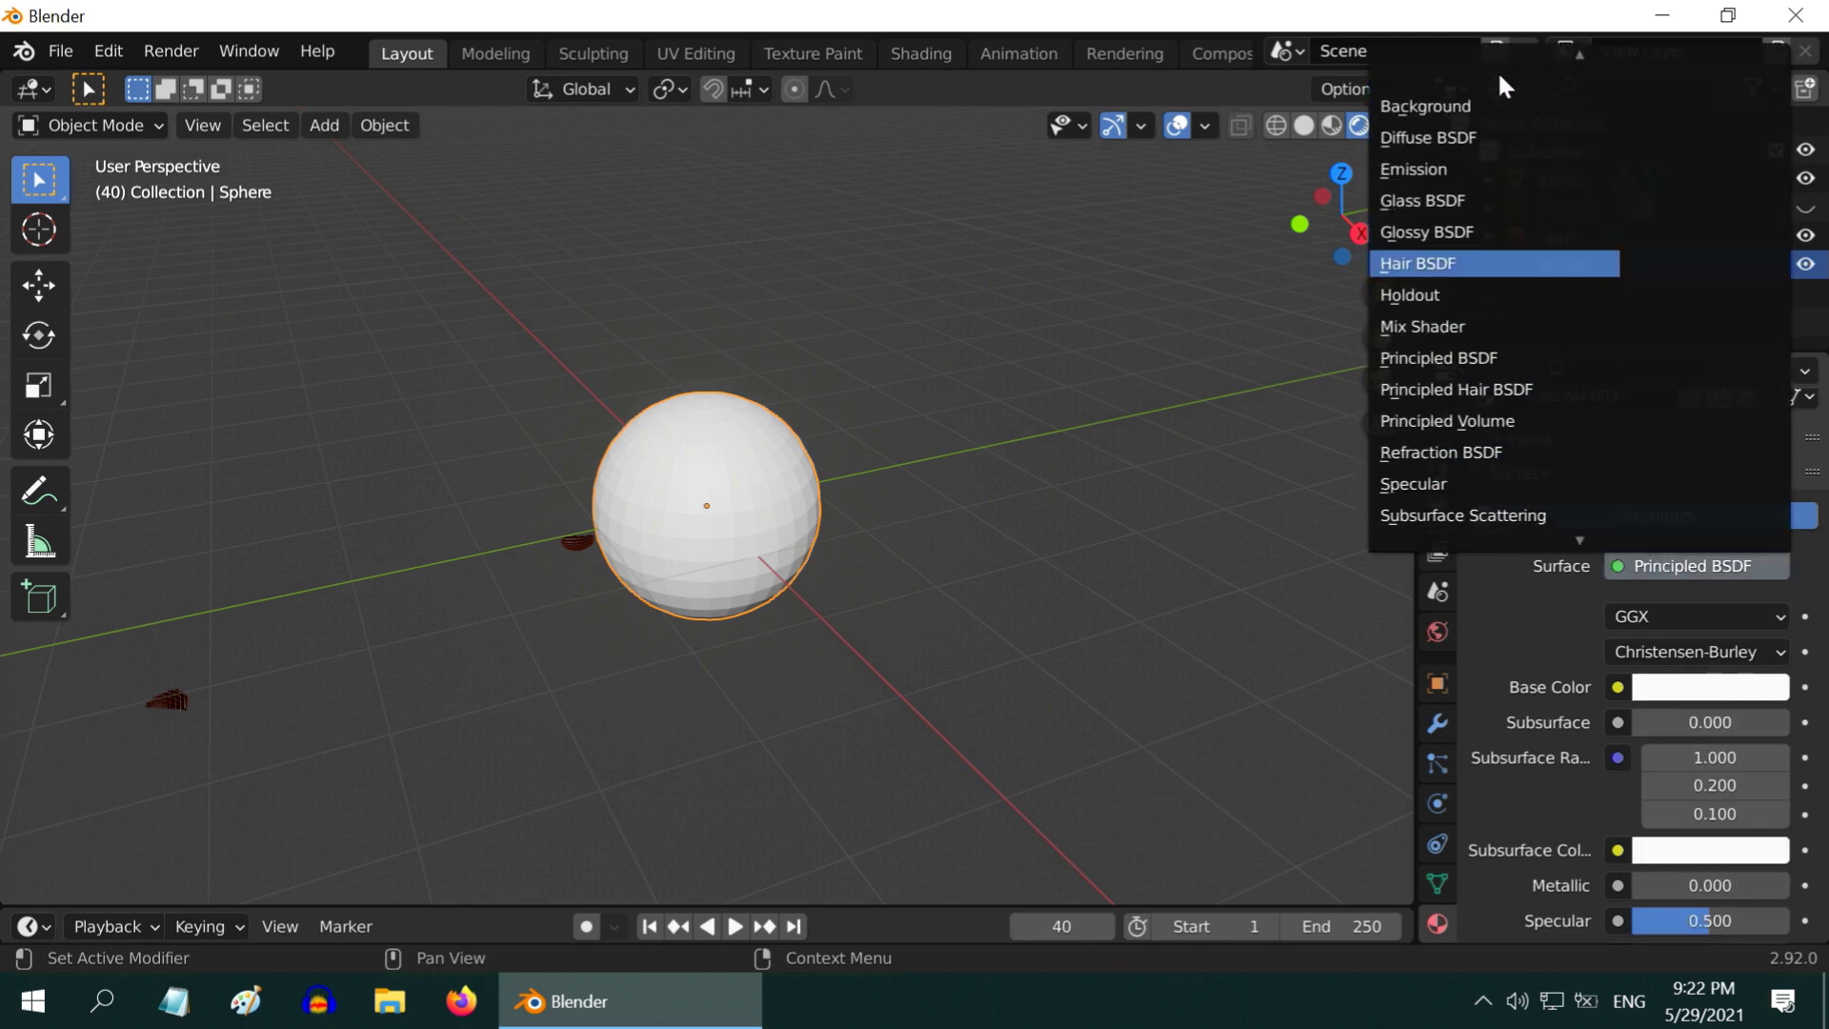
{"action": "left_click", "coordinate": [1450, 170]}
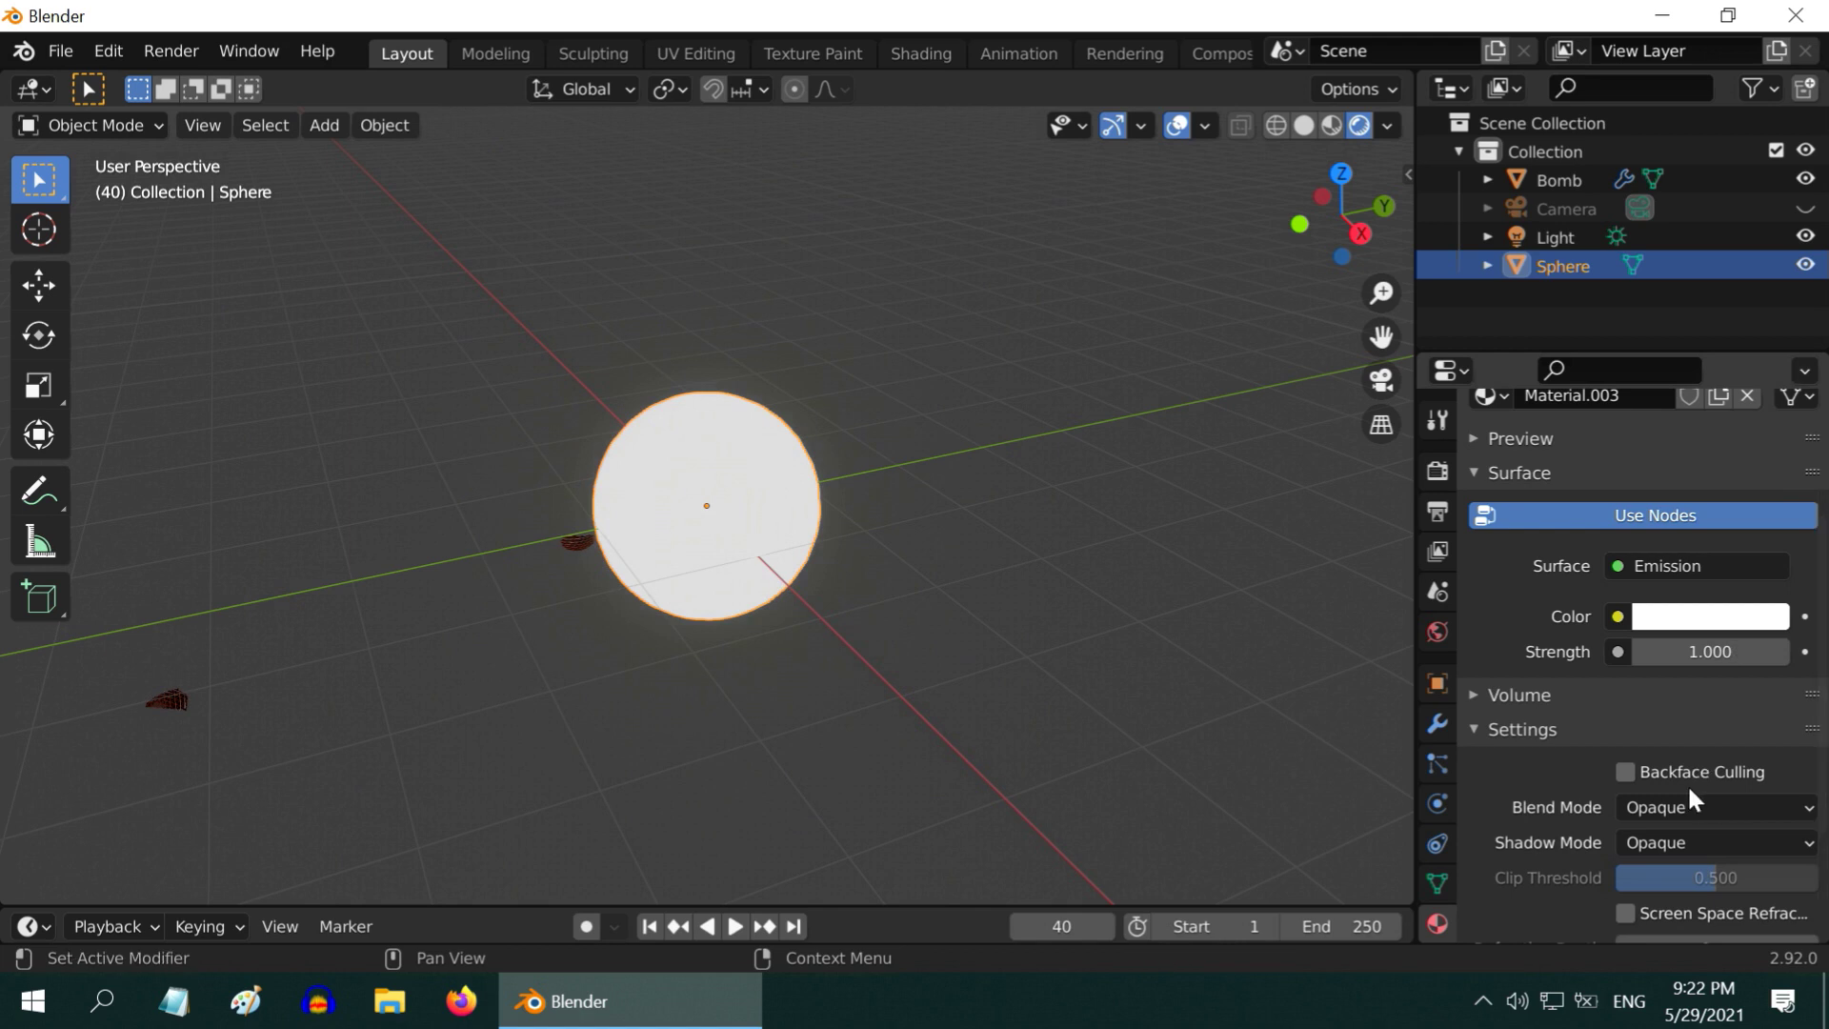
{"action": "left_click", "coordinate": [1694, 618]}
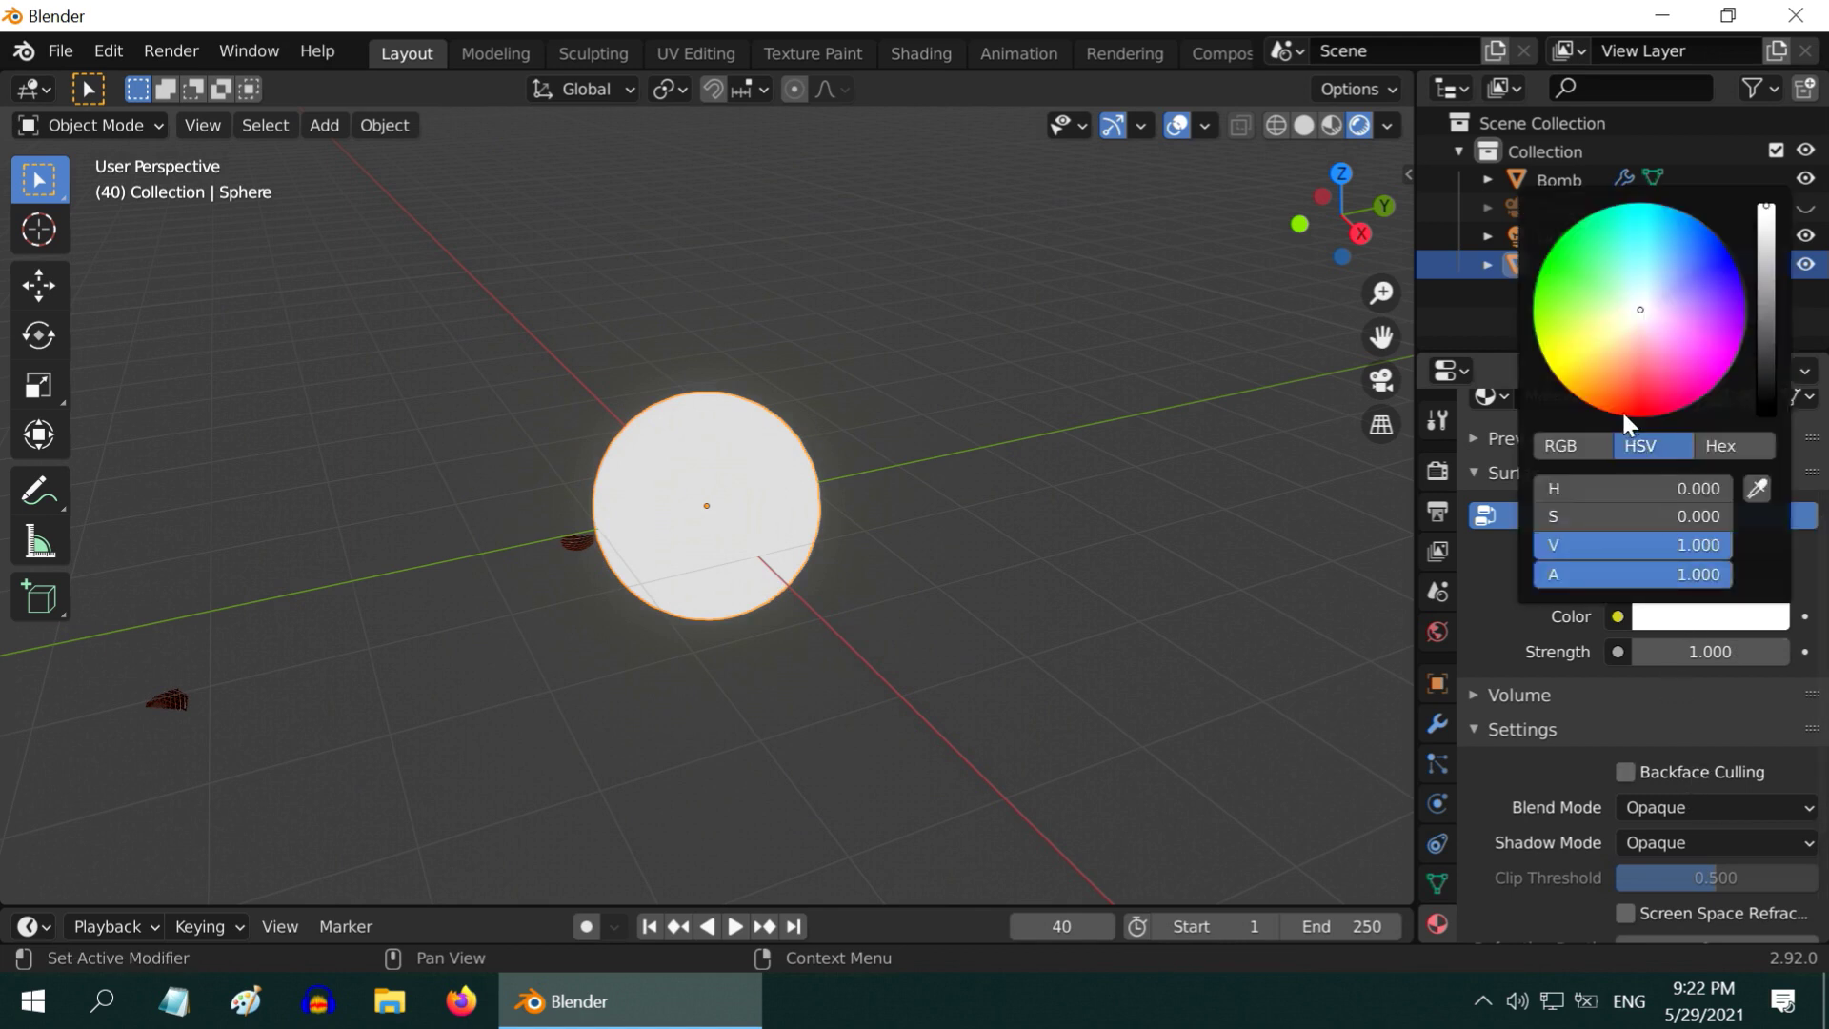
{"action": "mouse_move", "coordinate": [1616, 404]}
{"action": "left_mouse_down"}
{"action": "mouse_move", "coordinate": [1630, 416]}
{"action": "mouse_move", "coordinate": [1610, 412]}
{"action": "left_mouse_up"}
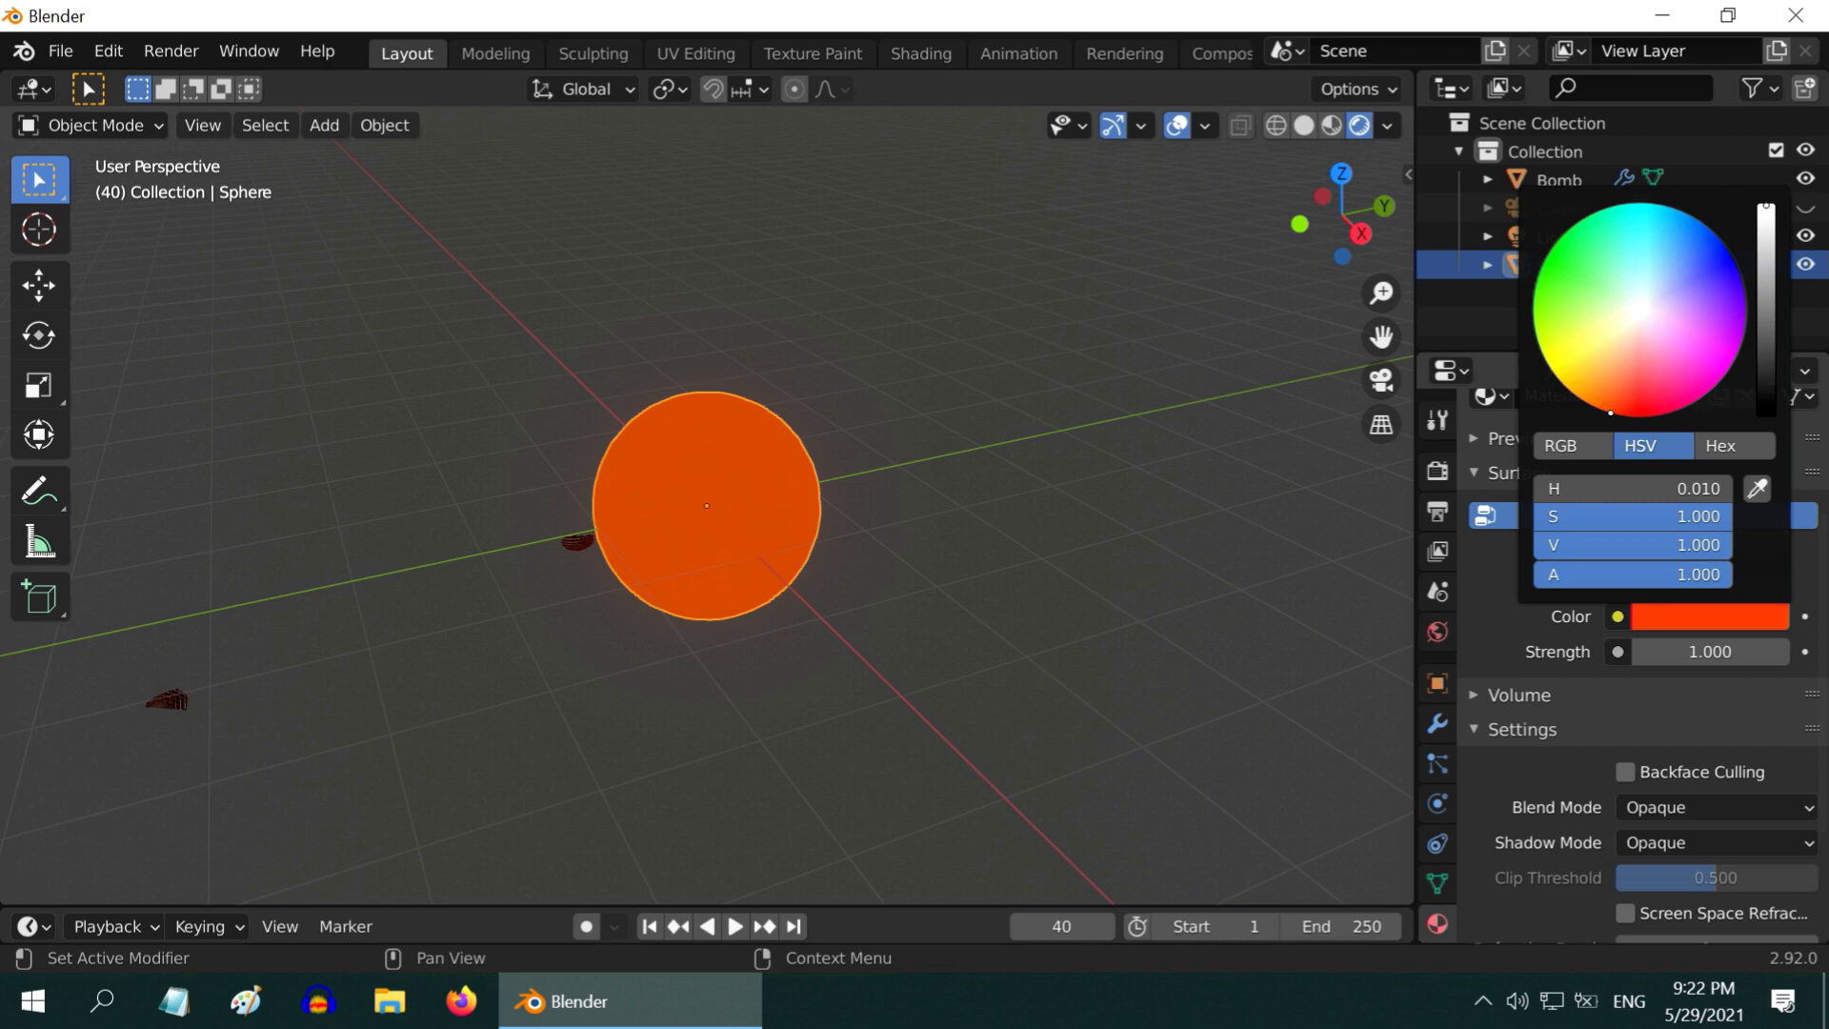
{"action": "left_click", "coordinate": [1710, 652]}
{"action": "type", "text": "100"}
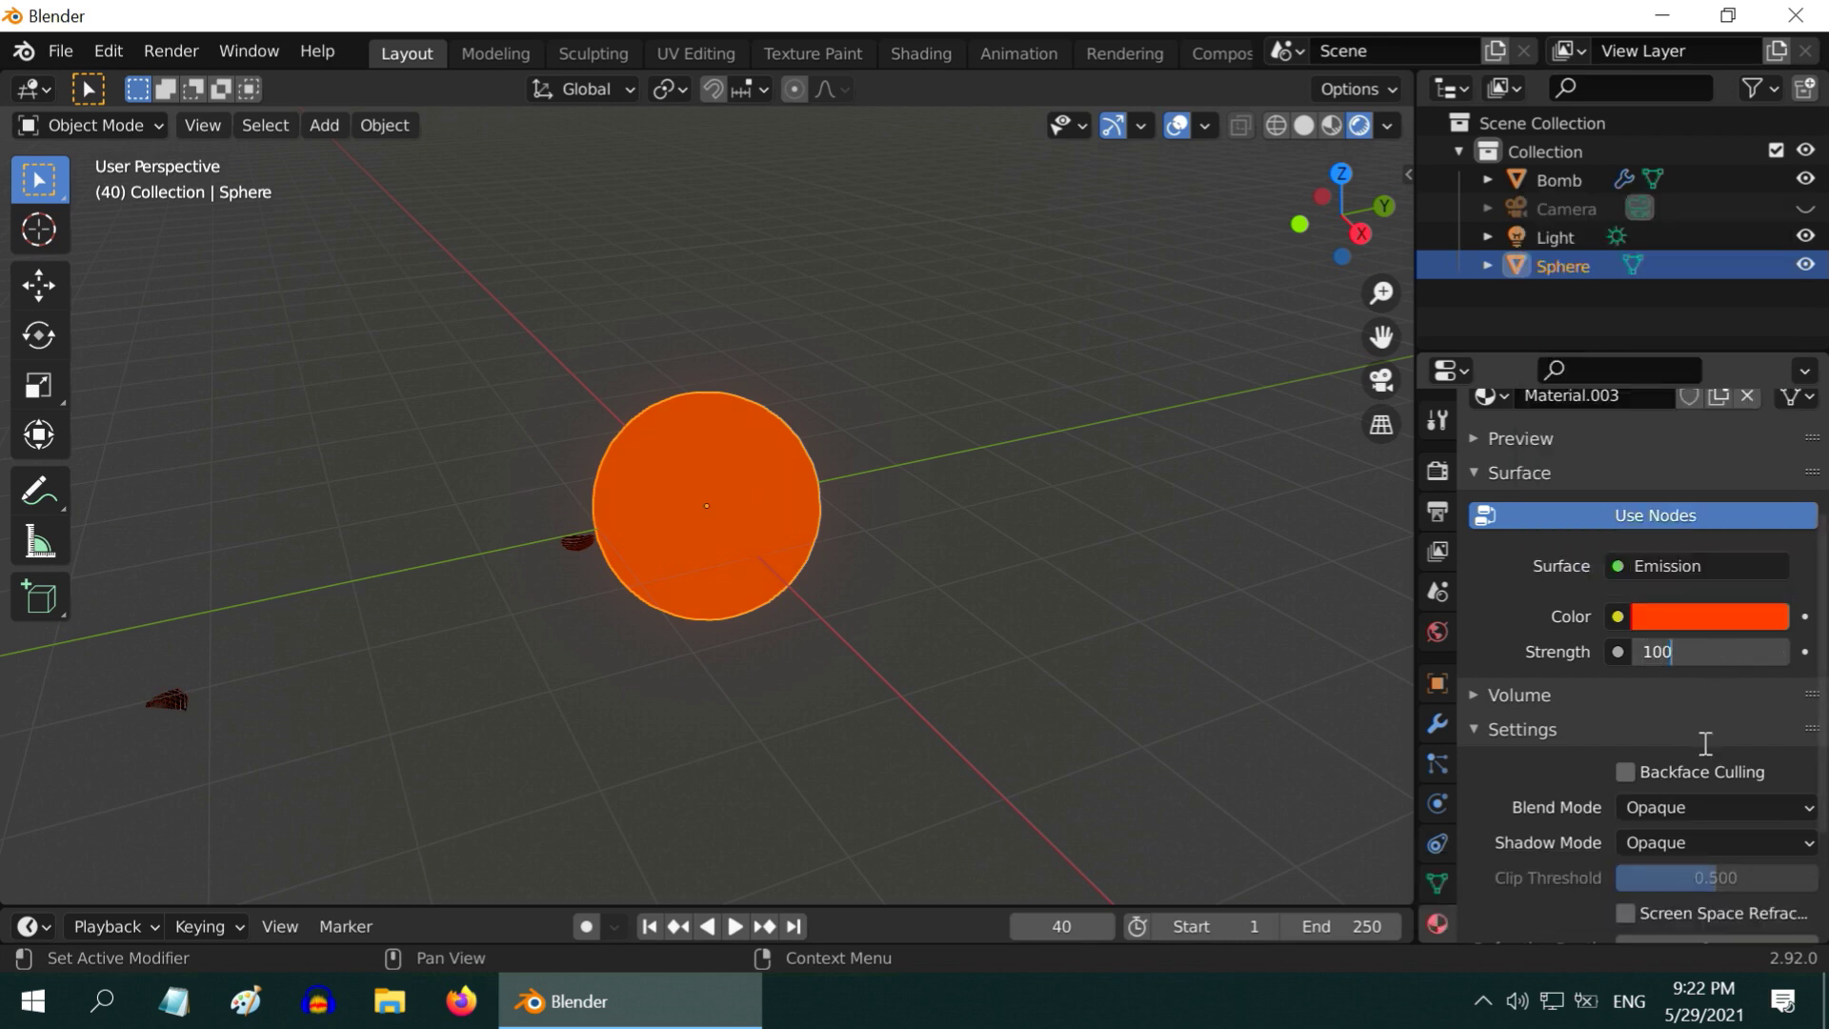
{"action": "key", "text": "Return"}
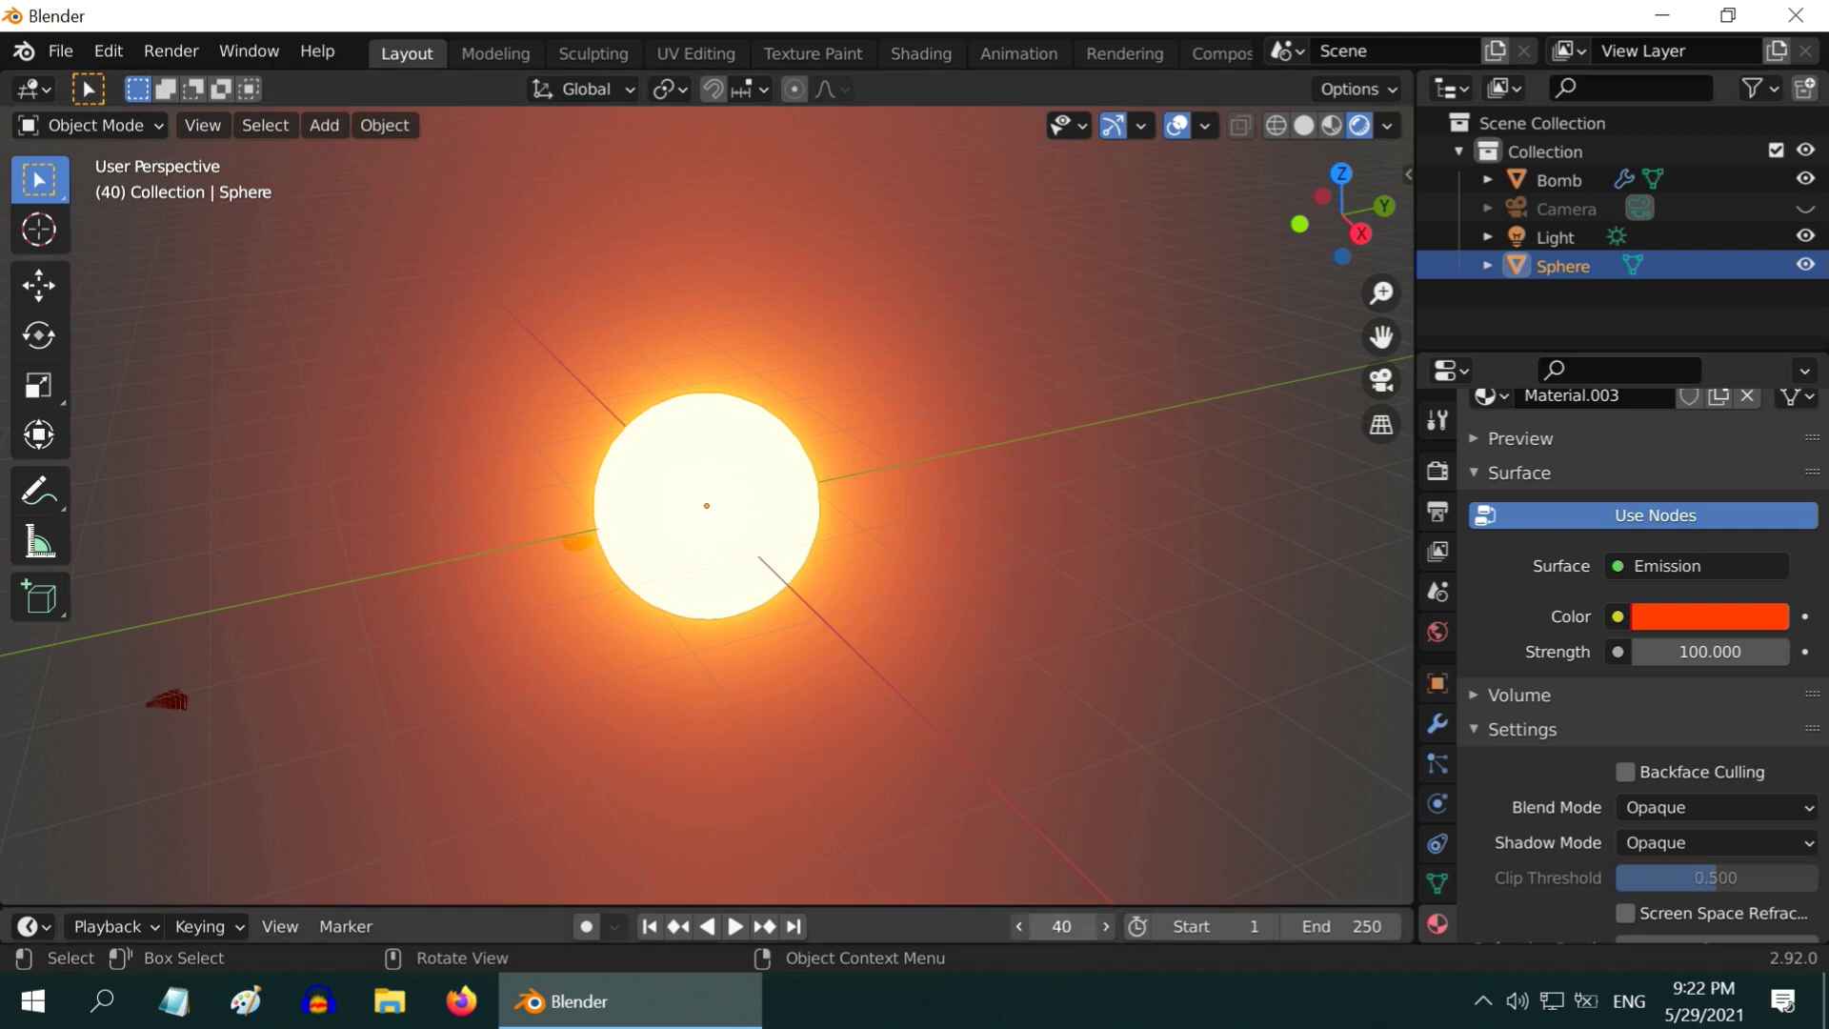
Set the current frame to 10
{"action": "left_click", "coordinate": [1077, 927]}
{"action": "type", "text": "10"}
{"action": "key", "text": "Return"}
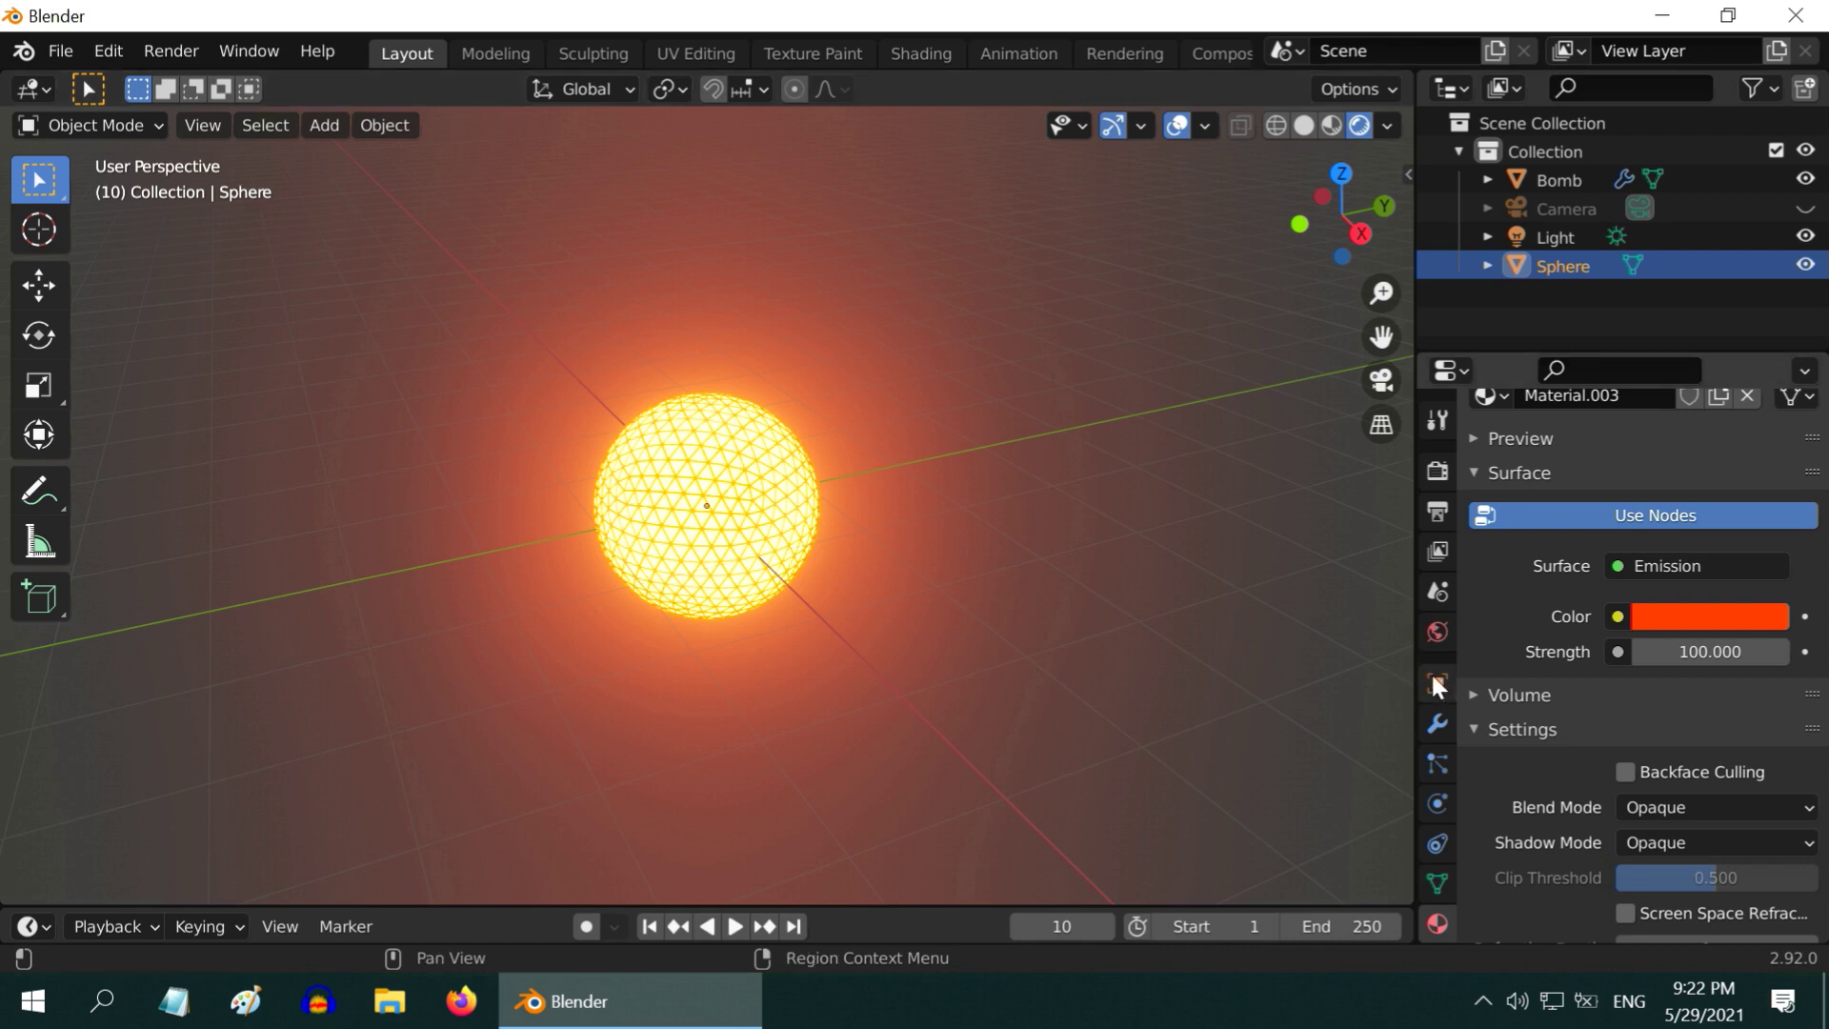
Rename the Sphere object to 'Fireball' in the Outliner
{"action": "double_click", "coordinate": [1574, 267]}
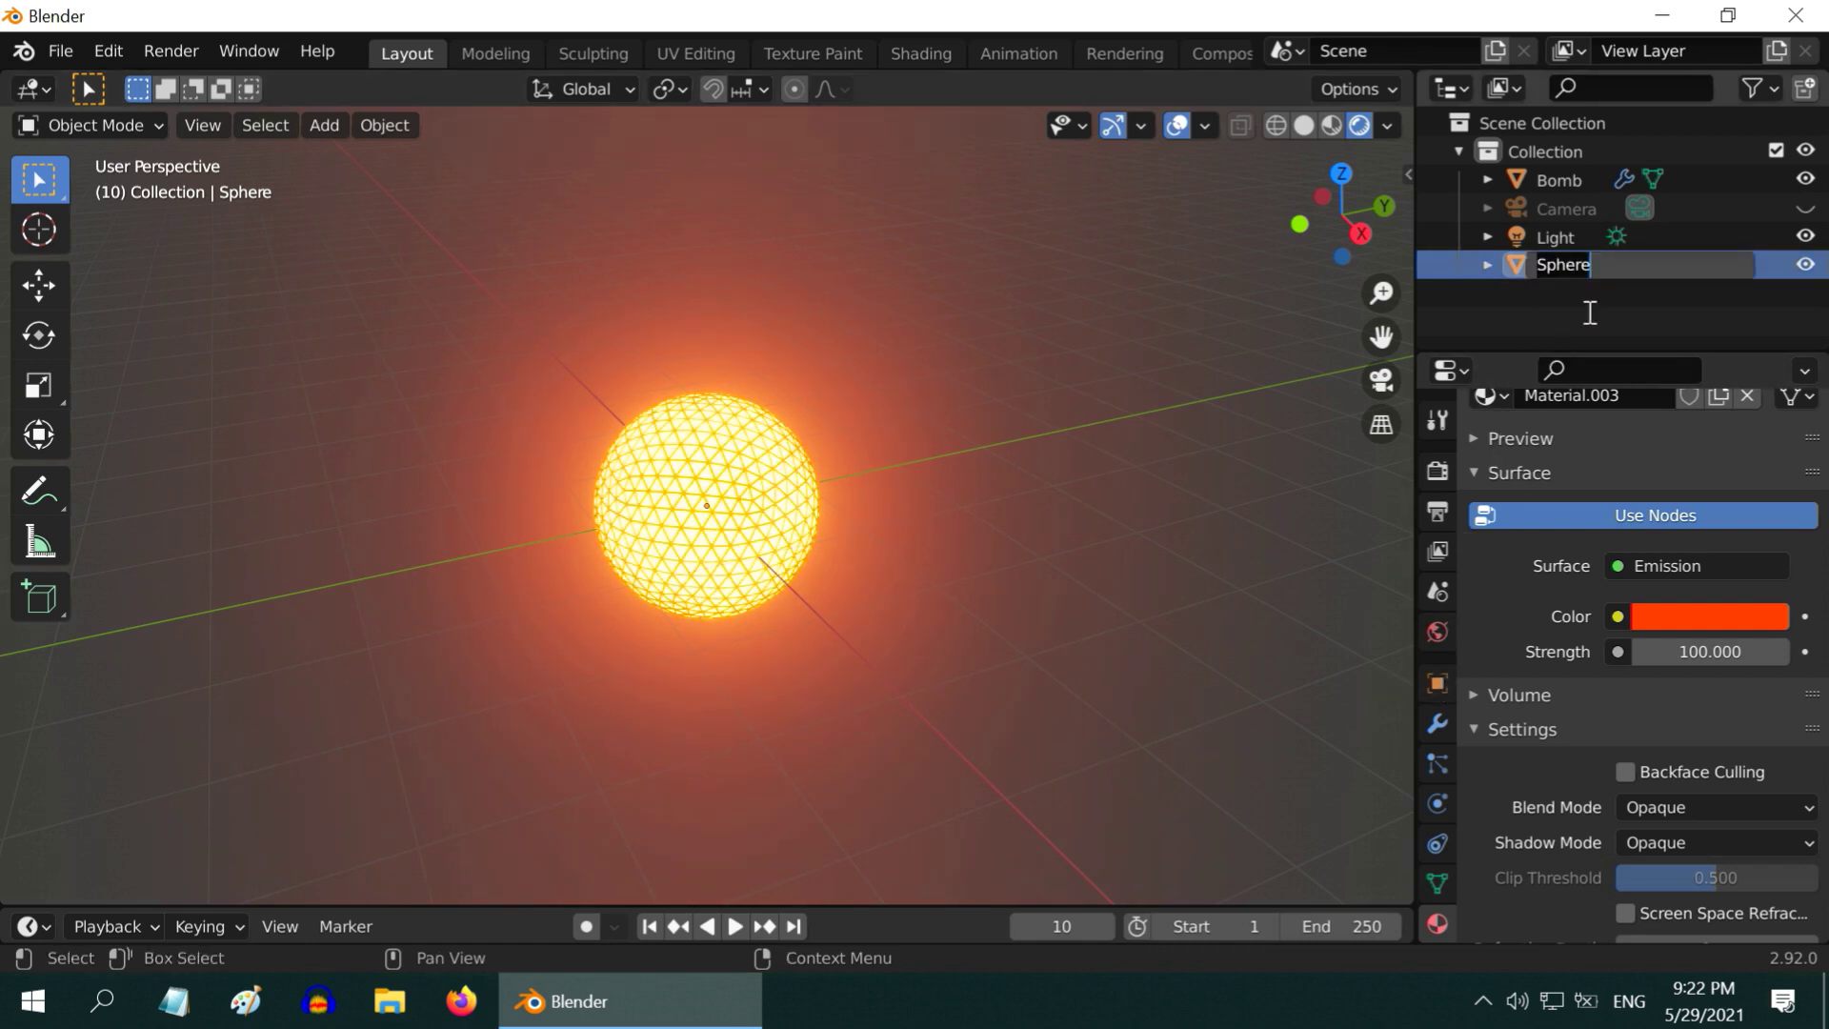
{"action": "type", "text": "Fireball"}
{"action": "key", "text": "Return"}
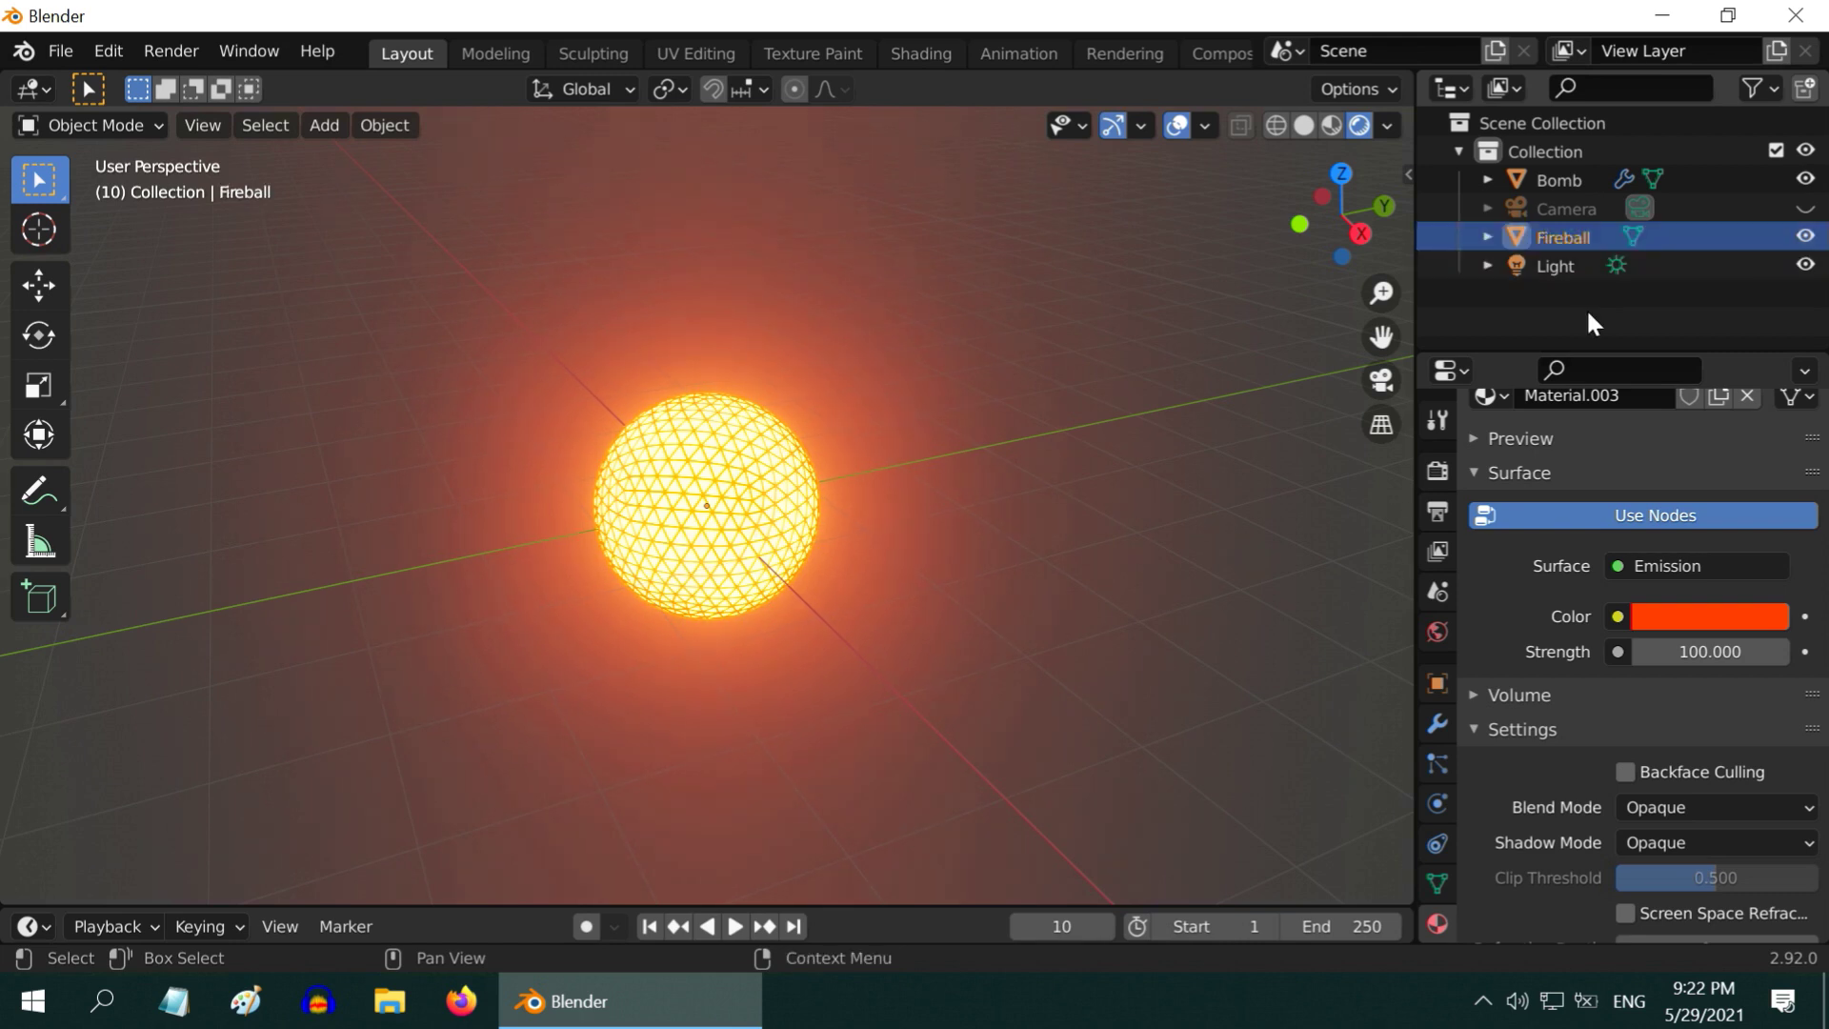
Set the Fireball's X, Y and Z scale to 0 and keyframe it at frame 10
{"action": "left_click", "coordinate": [1438, 683]}
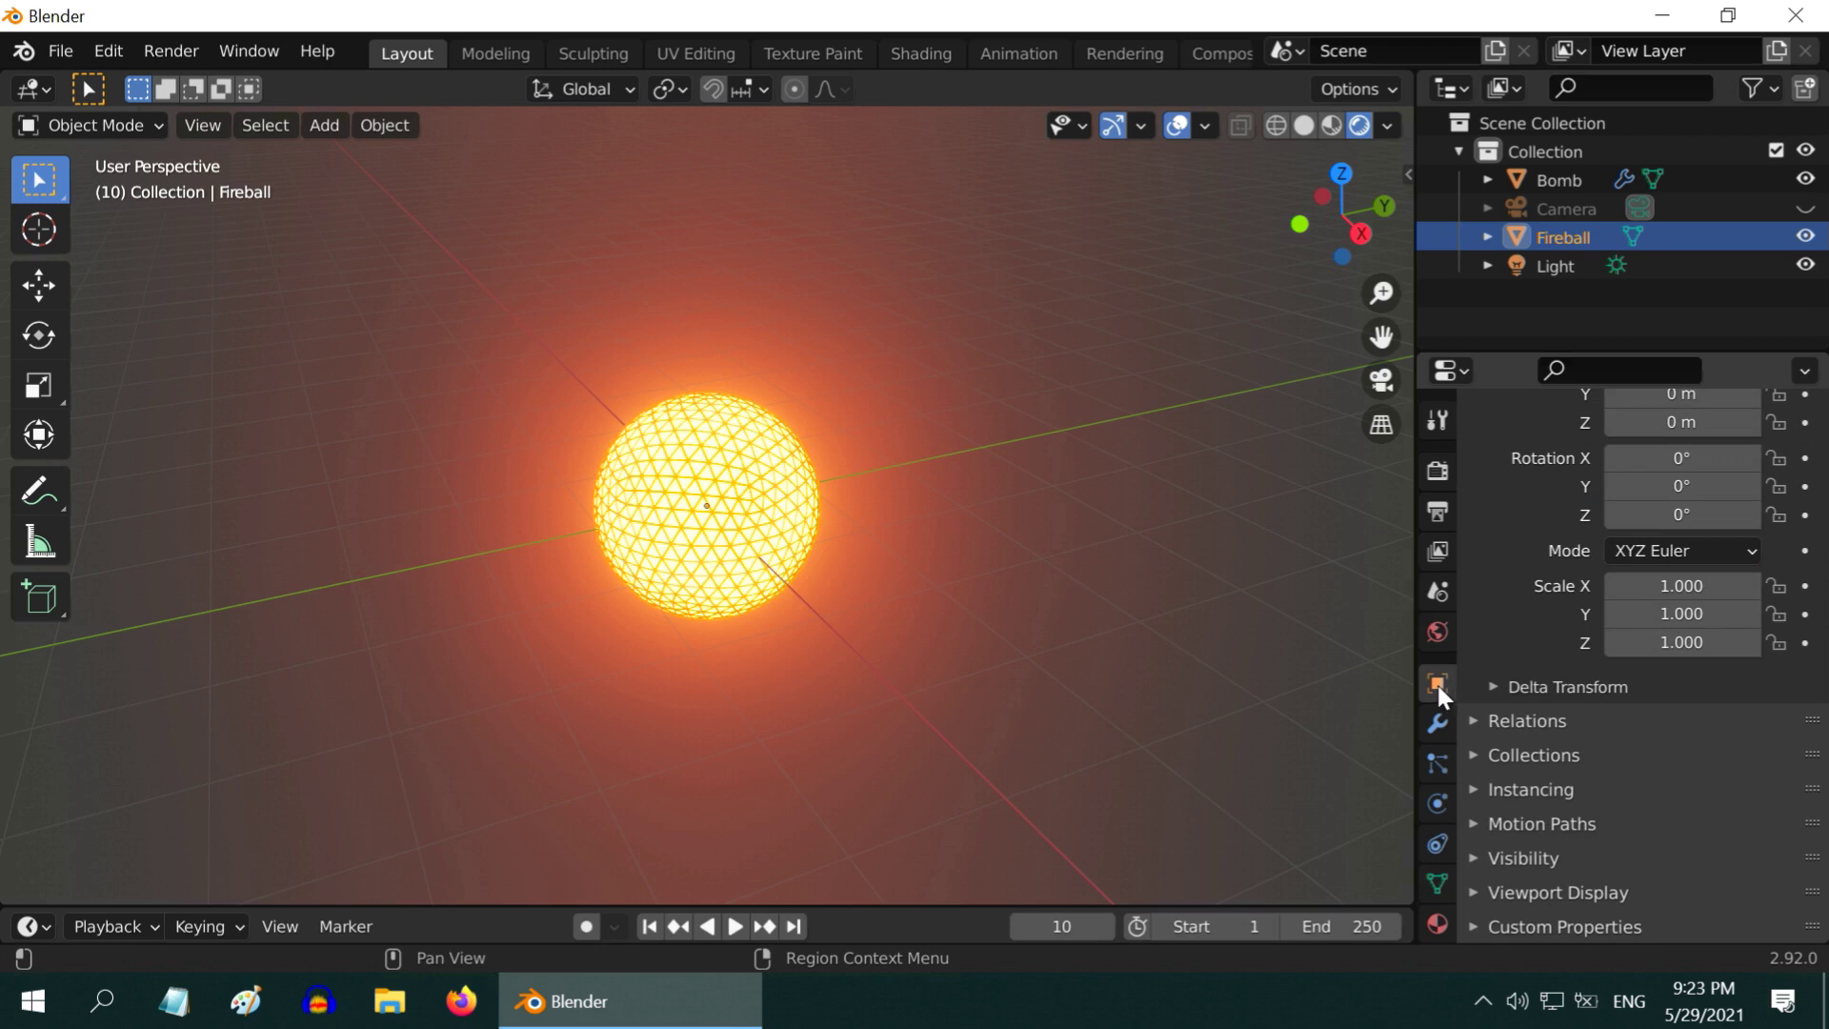
{"action": "left_click", "coordinate": [1682, 586]}
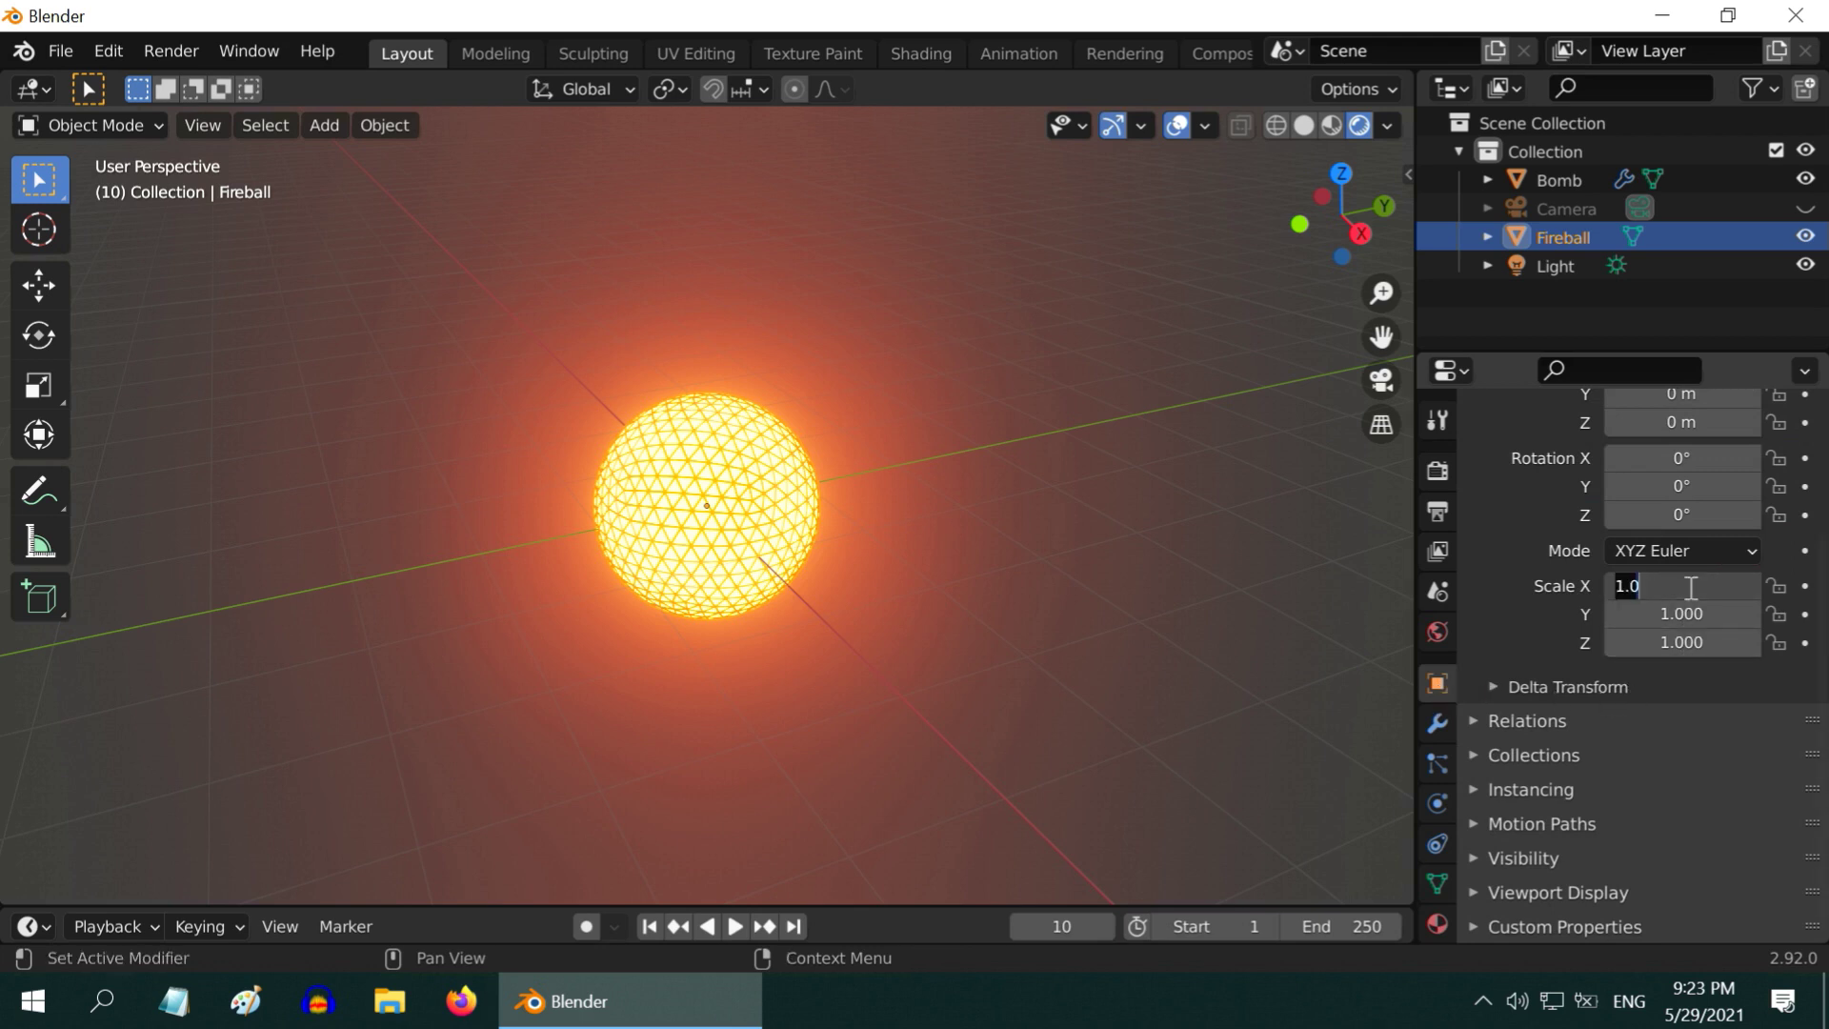
{"action": "type", "text": "0"}
{"action": "key", "text": "Return"}
{"action": "left_click", "coordinate": [1682, 614]}
{"action": "type", "text": "00"}
{"action": "key", "text": "Return"}
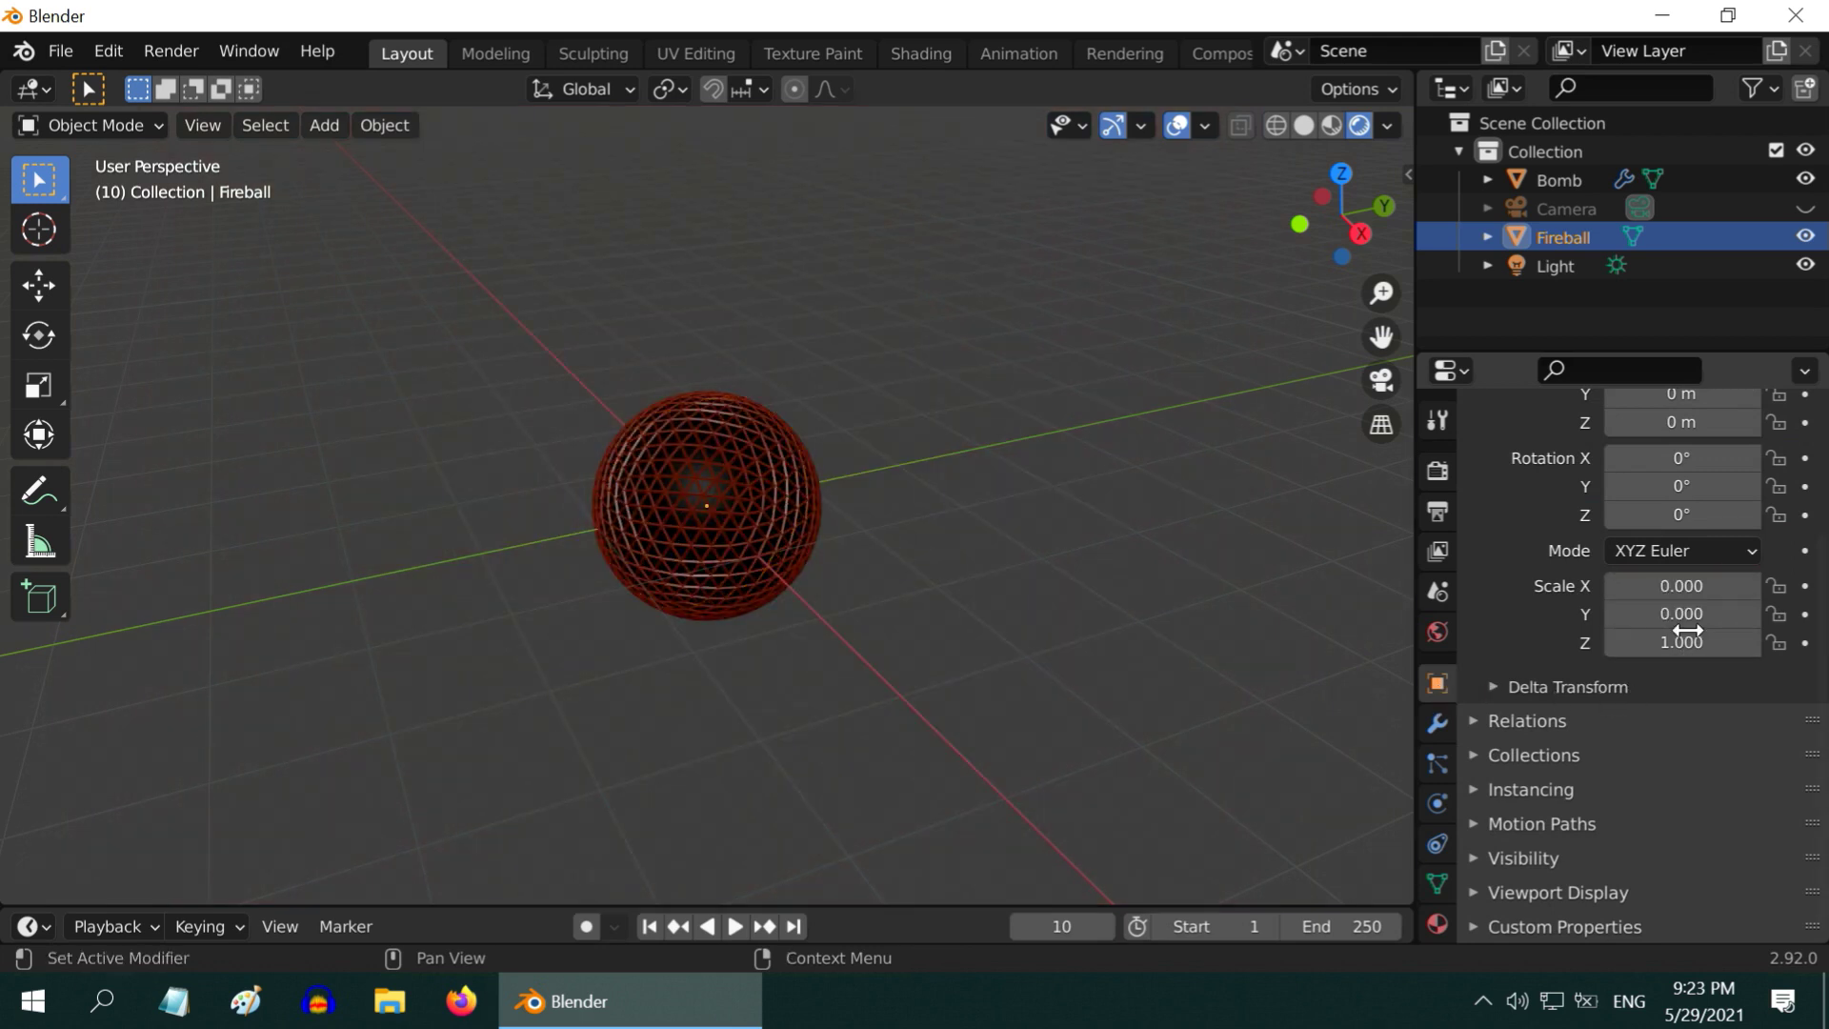
{"action": "left_click", "coordinate": [1690, 643]}
{"action": "type", "text": "0"}
{"action": "key", "text": "Return"}
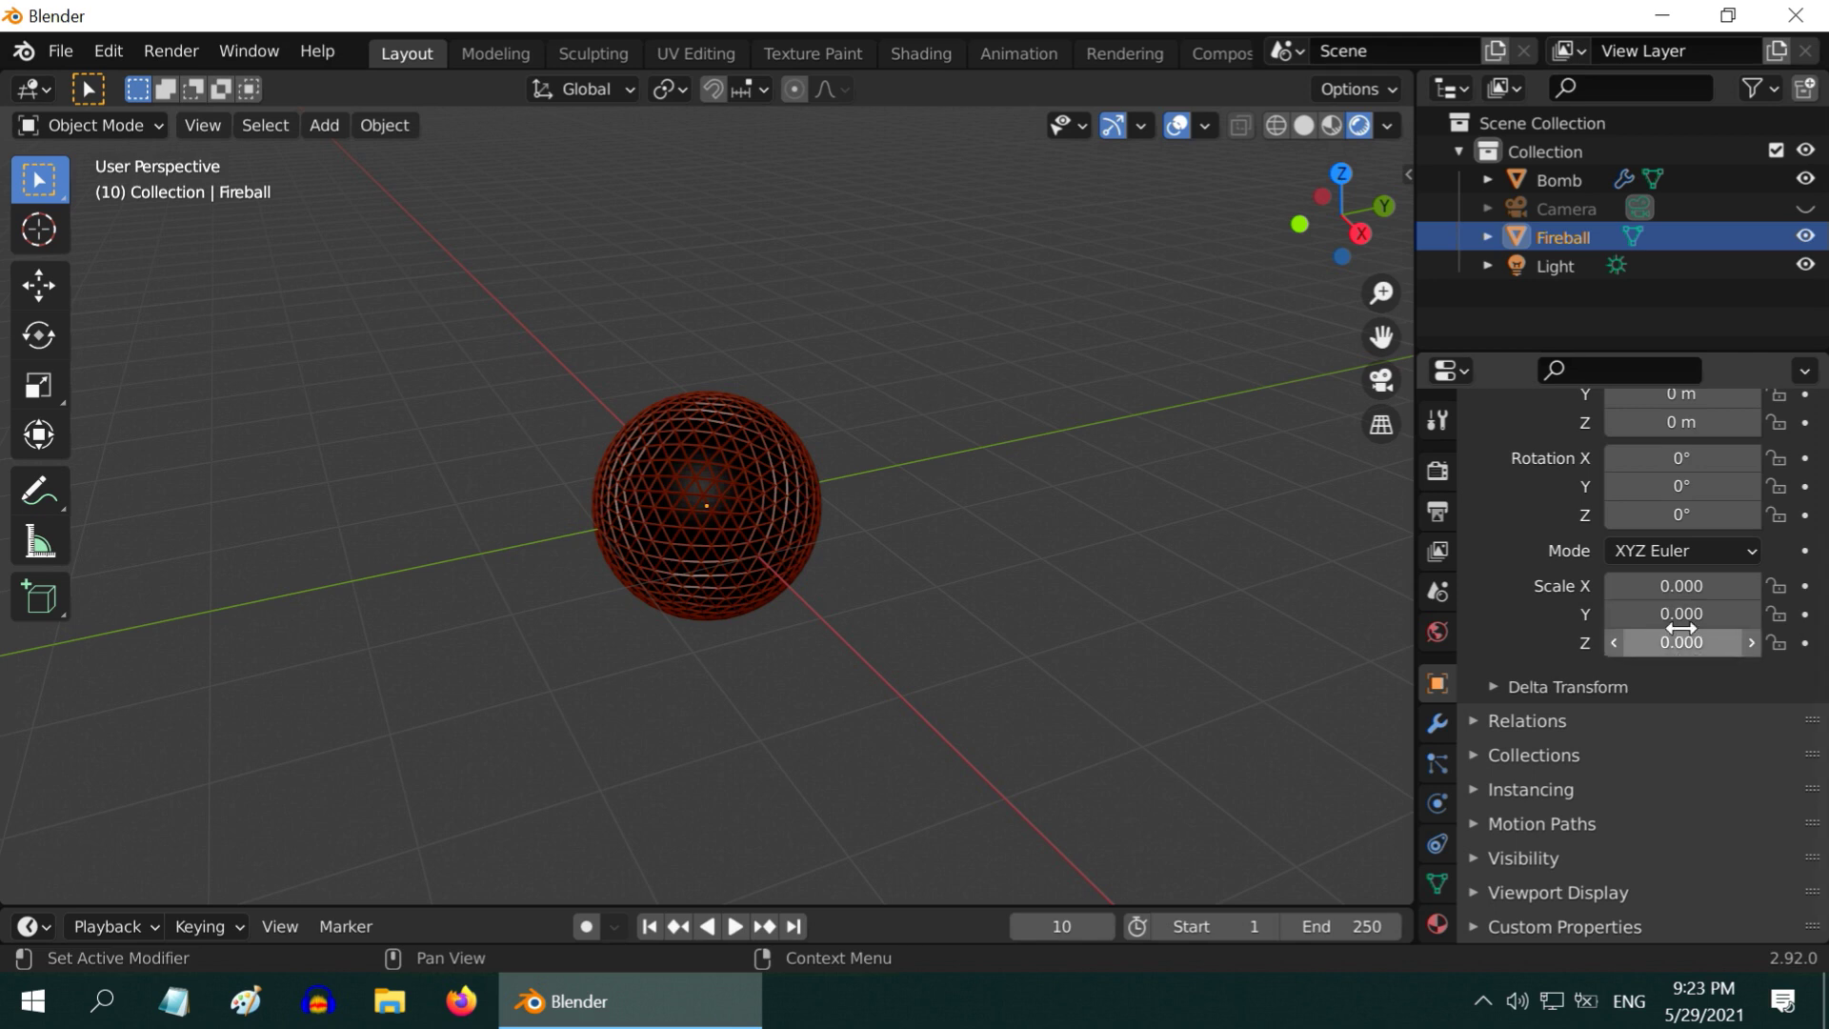
{"action": "right_click", "coordinate": [1690, 643]}
{"action": "left_click", "coordinate": [1513, 493]}
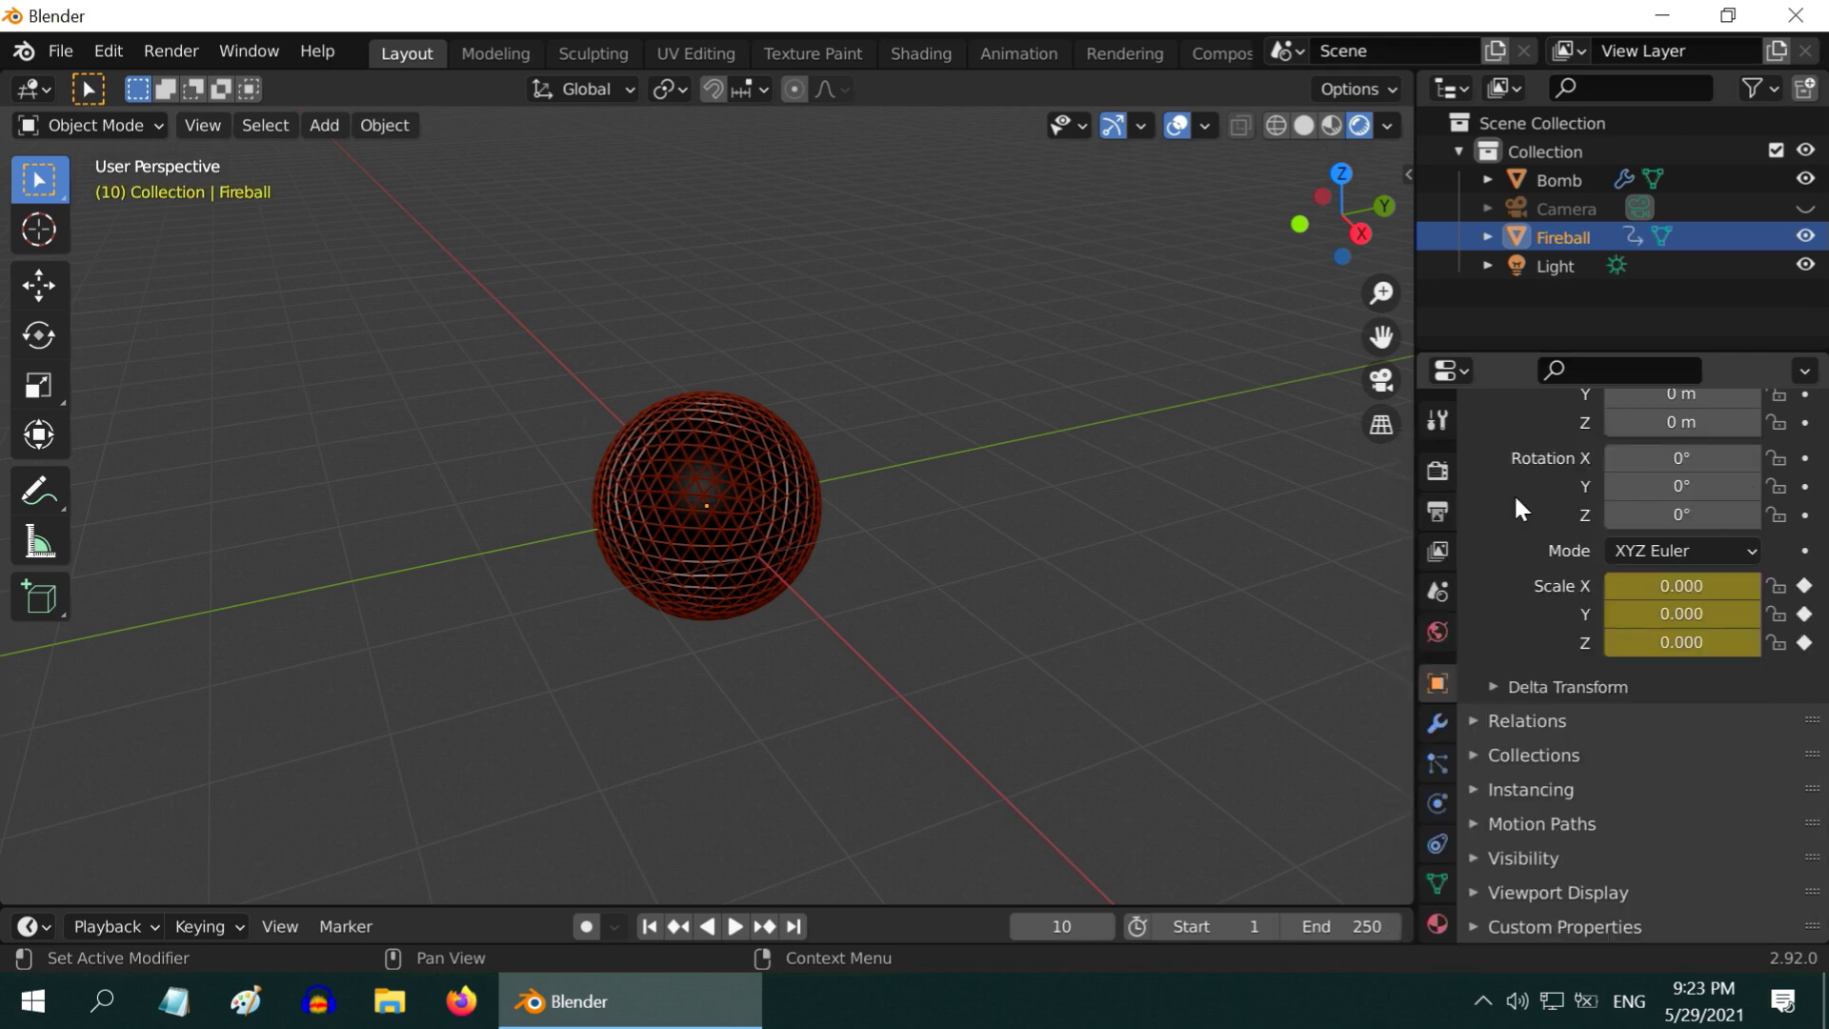
At frame 15, set the Fireball's X, Y and Z scale to 0.7
{"action": "left_click", "coordinate": [1061, 927]}
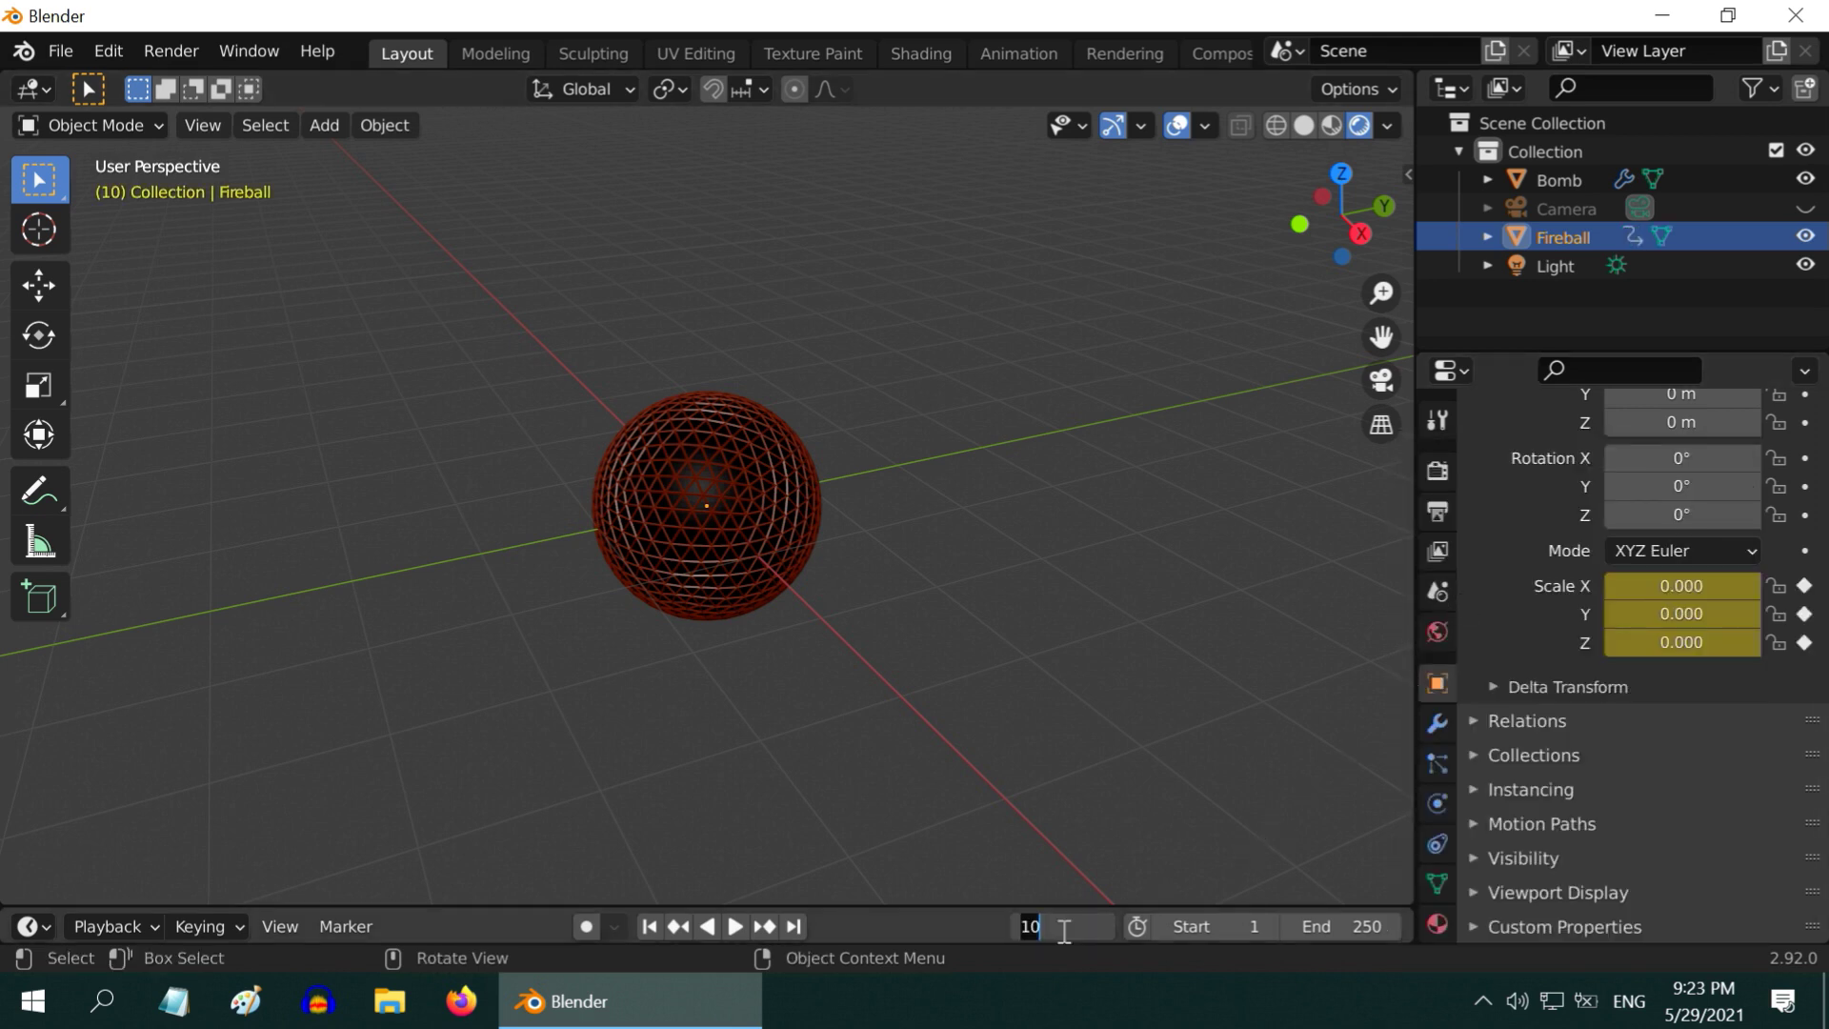
{"action": "type", "text": "15"}
{"action": "key", "text": "Return"}
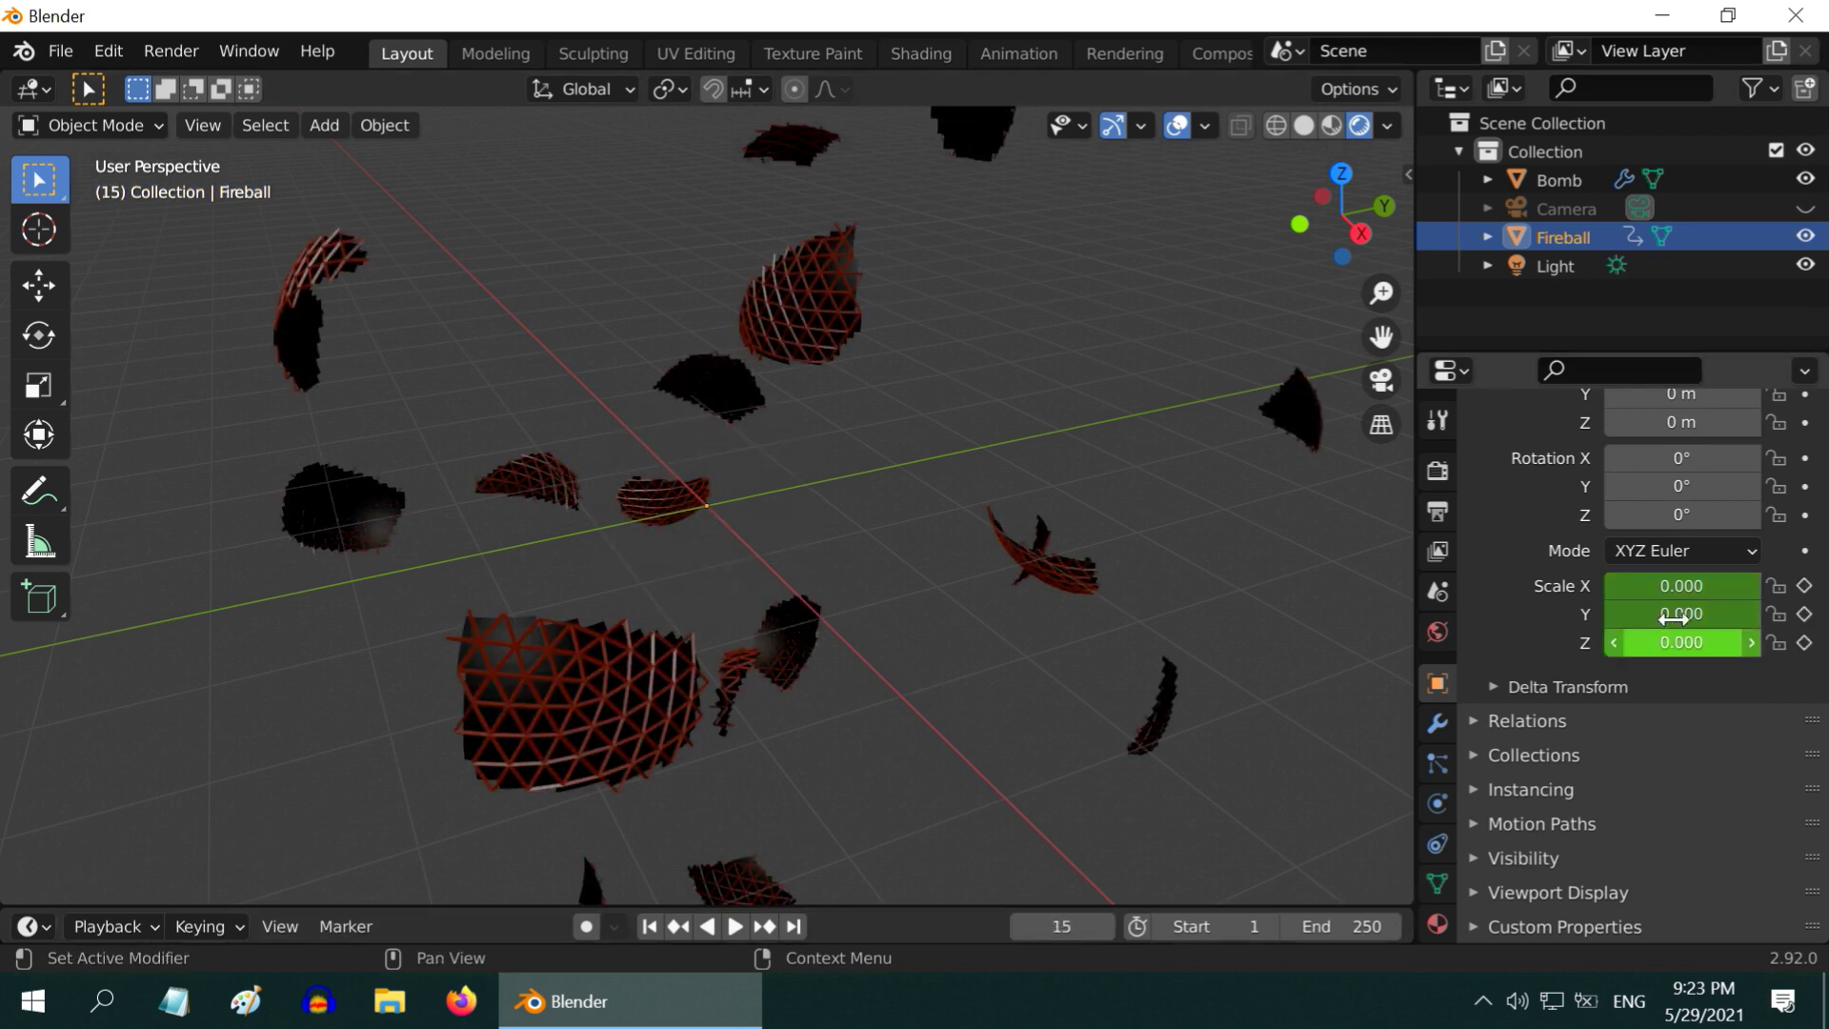
{"action": "left_click", "coordinate": [1686, 586]}
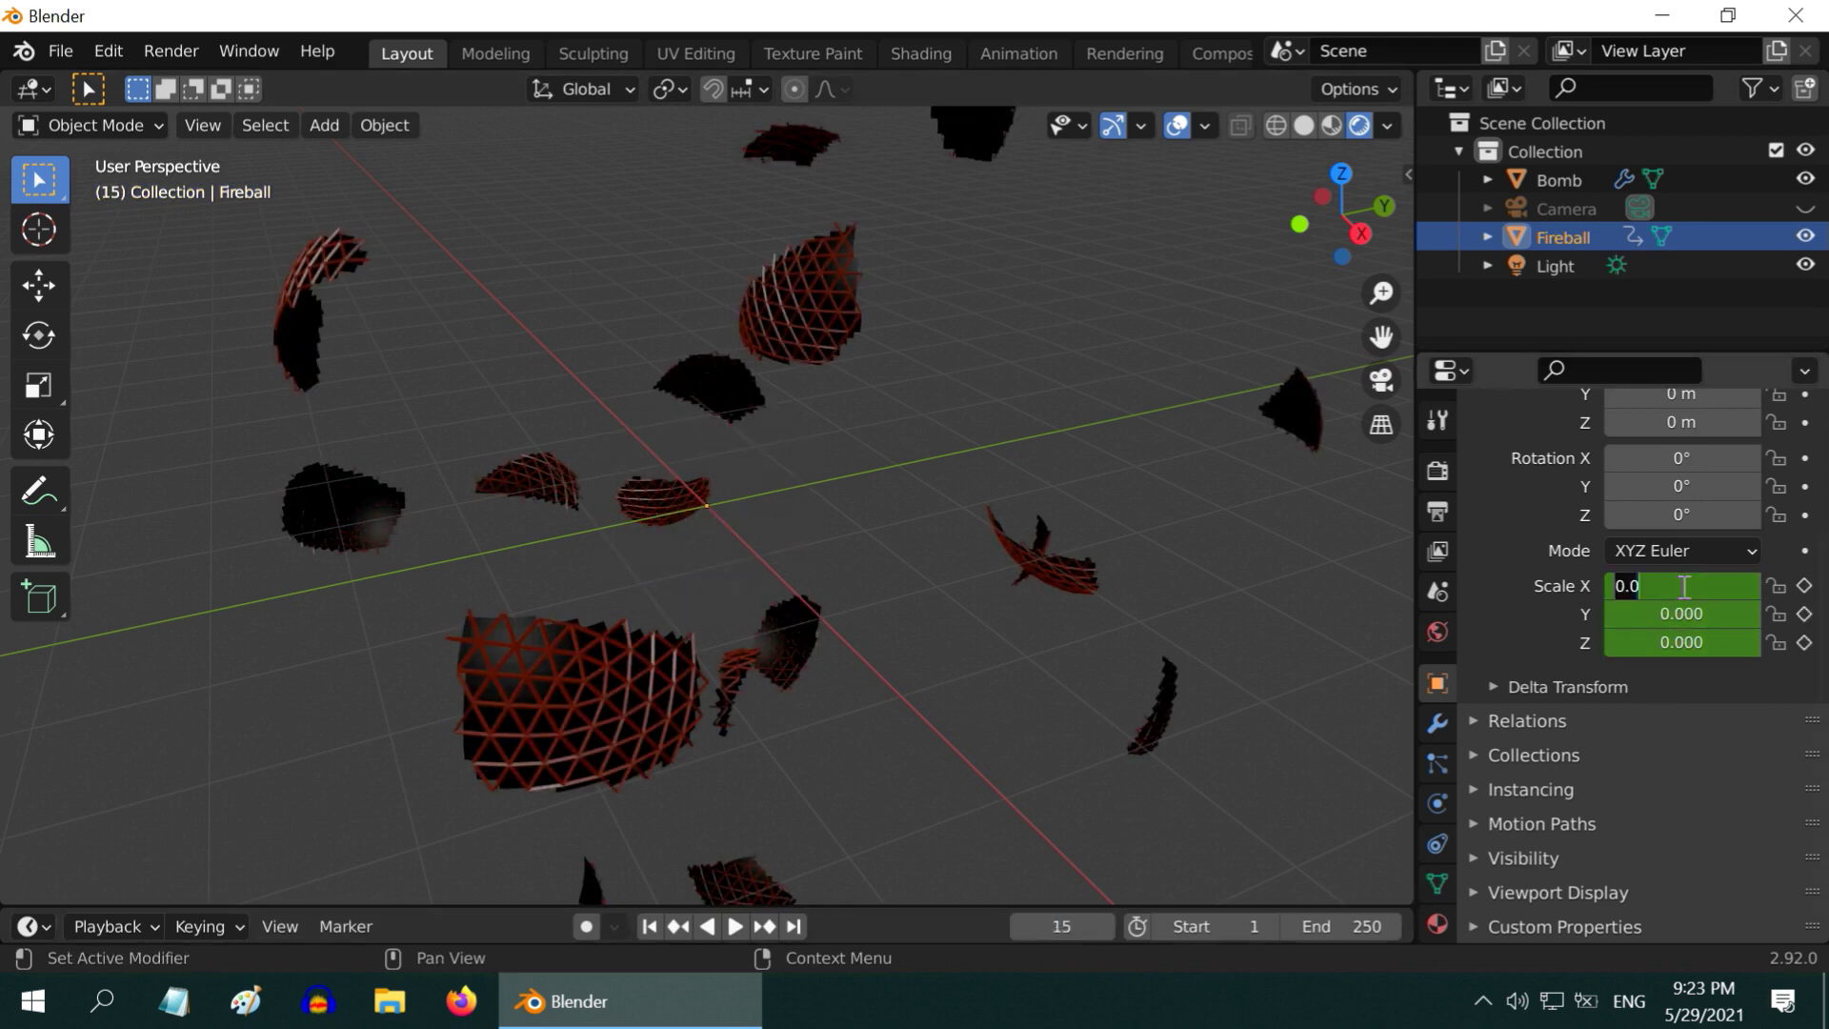
{"action": "type", "text": ".7"}
{"action": "key", "text": "Tab"}
{"action": "type", "text": ".7"}
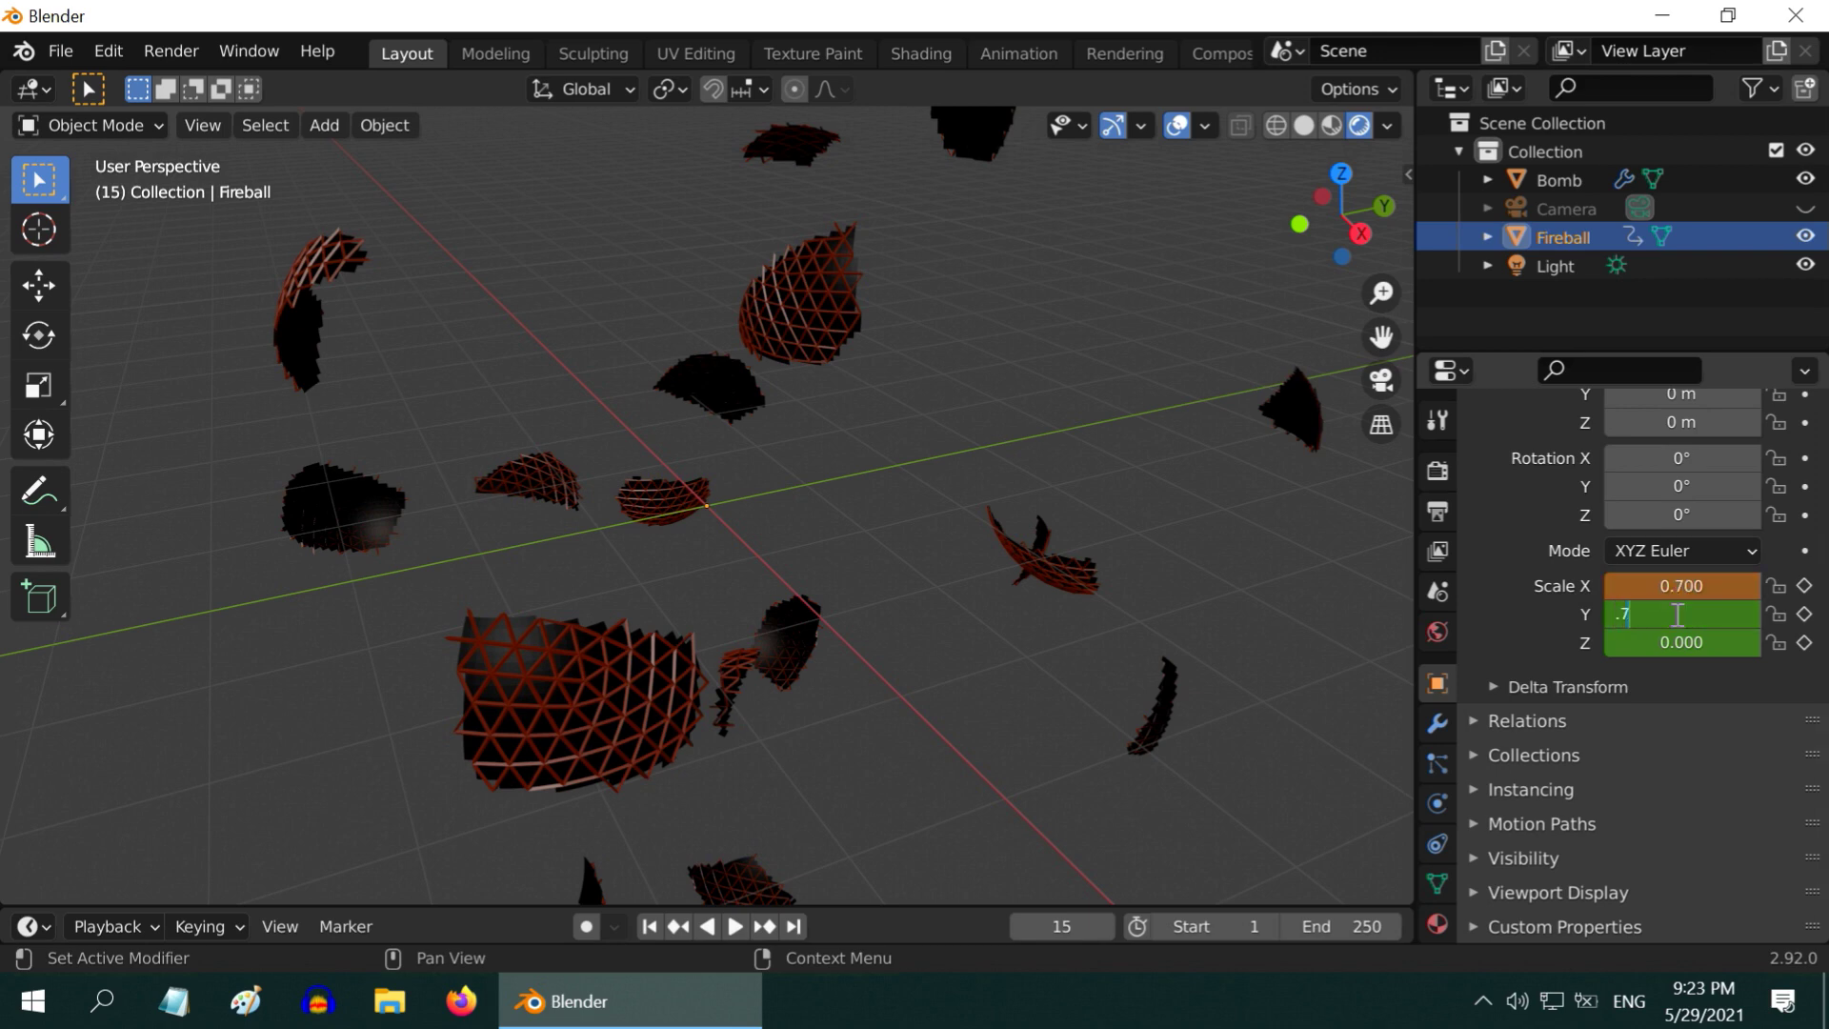
{"action": "key", "text": "Return"}
{"action": "left_click", "coordinate": [1681, 644]}
{"action": "key", "text": "BackSpace"}
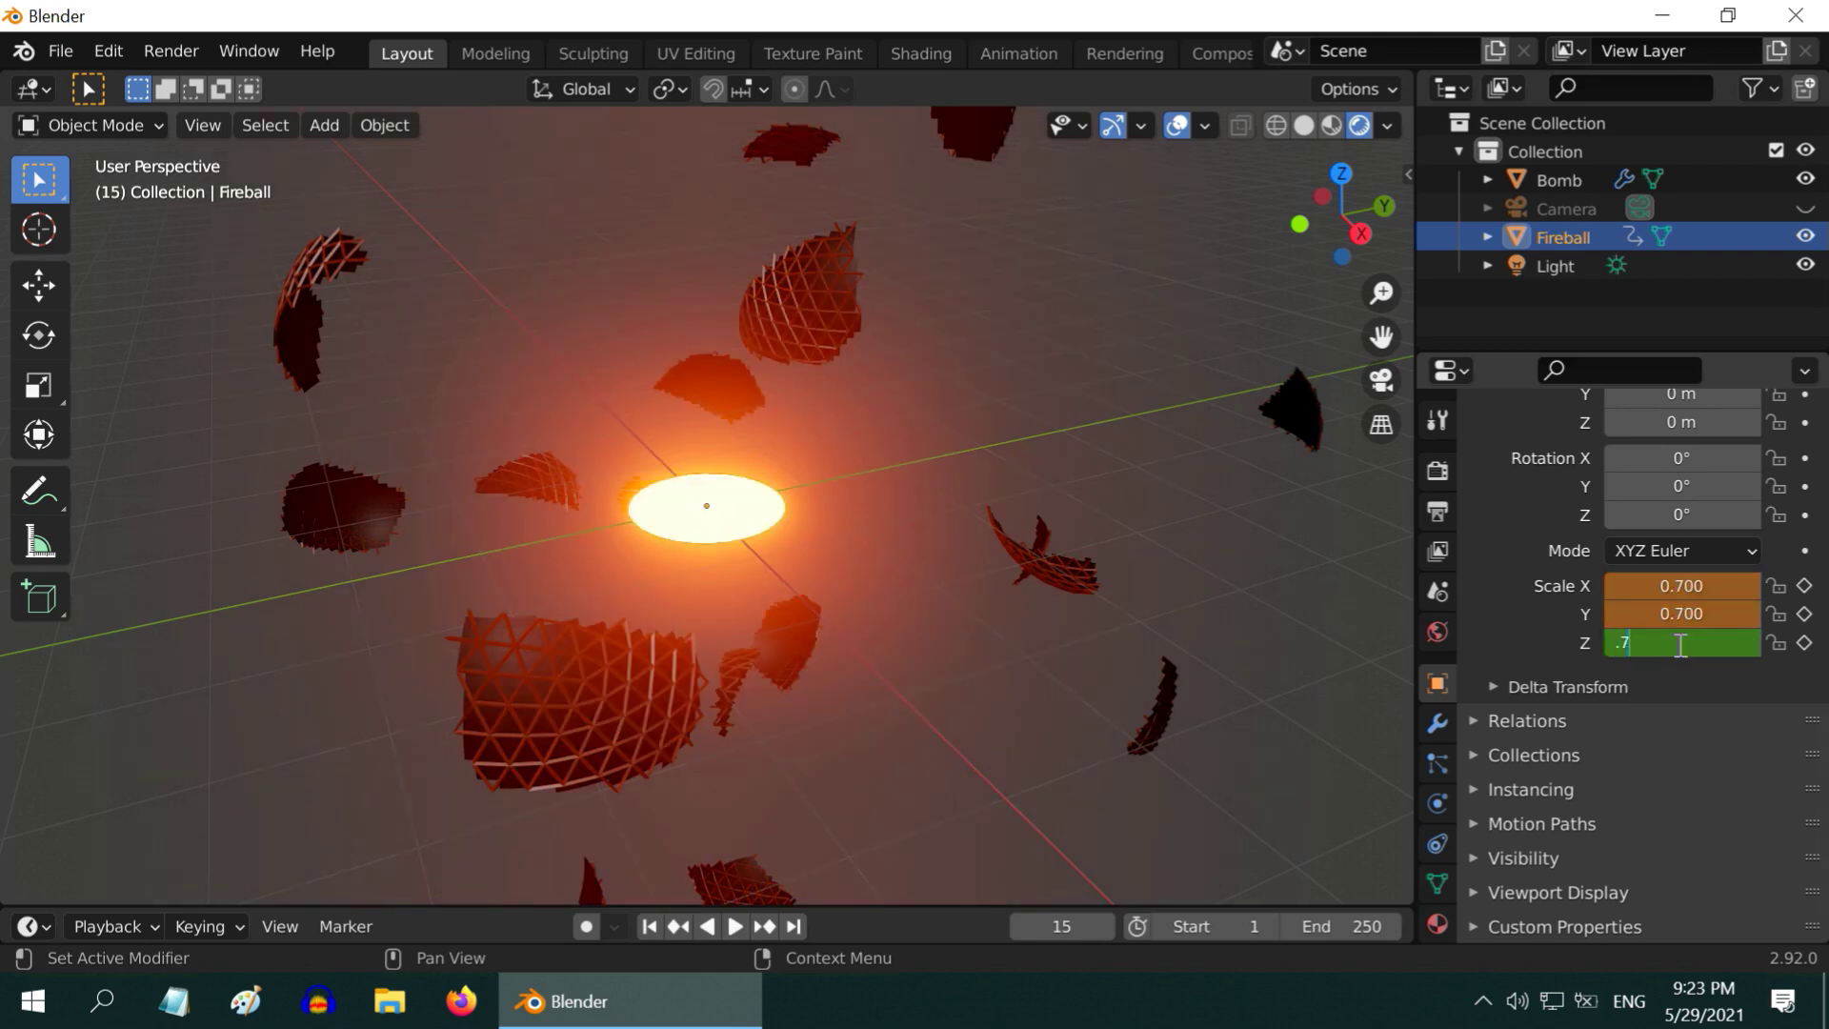
{"action": "type", "text": ".7"}
{"action": "key", "text": "Return"}
{"action": "right_click", "coordinate": [1677, 643]}
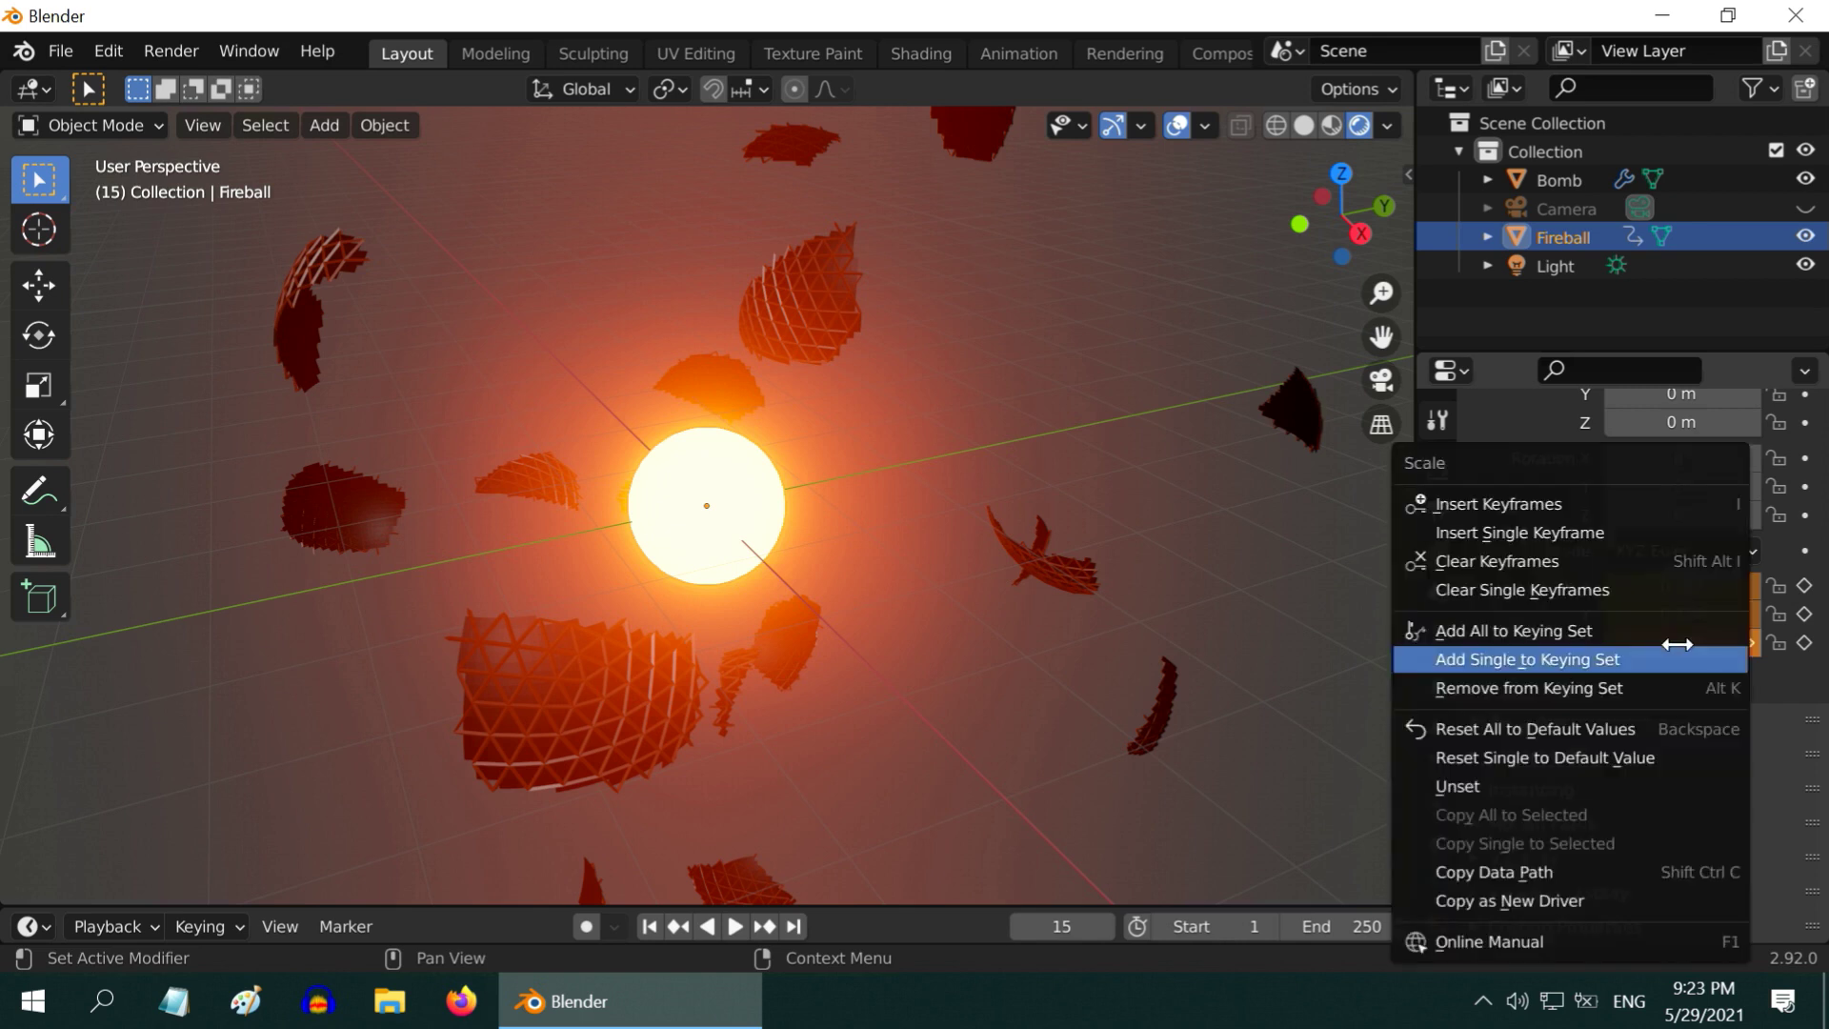
Keyframe the 0.7 scale at frame 15, then move to frame 20
{"action": "left_click", "coordinate": [1572, 499]}
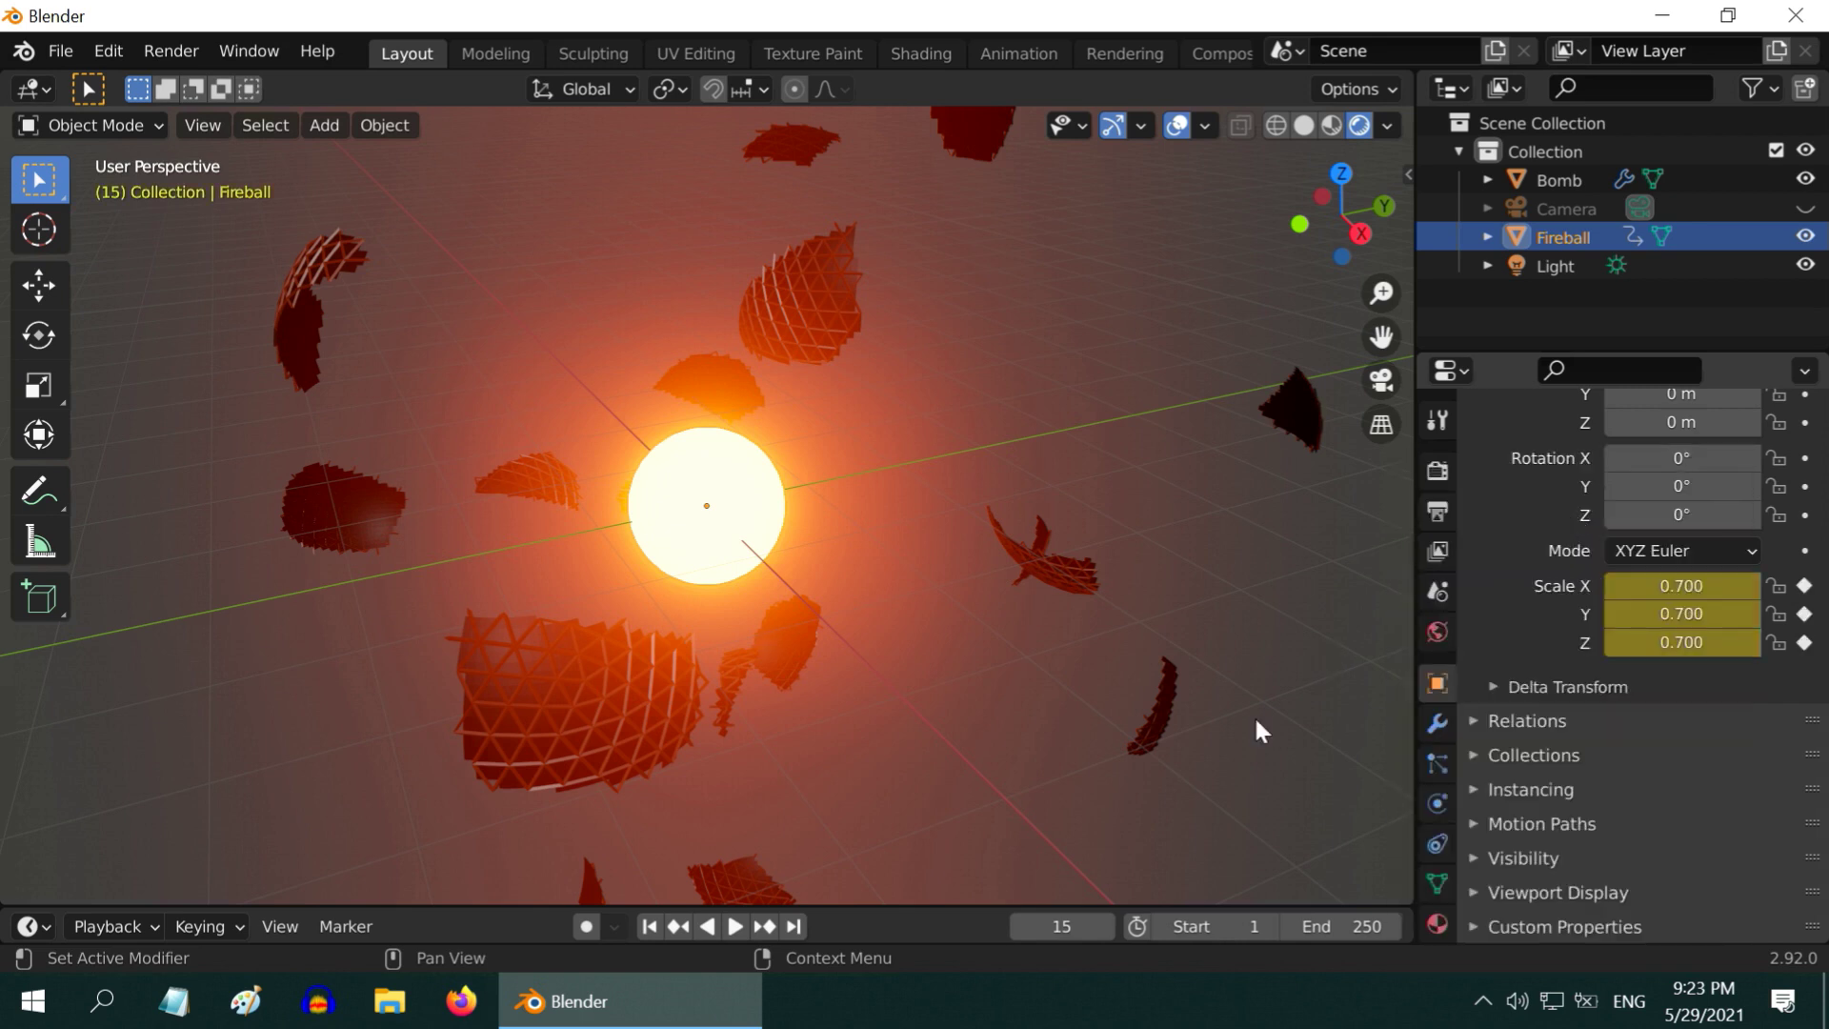
{"action": "double_click", "coordinate": [1096, 926]}
{"action": "type", "text": "20"}
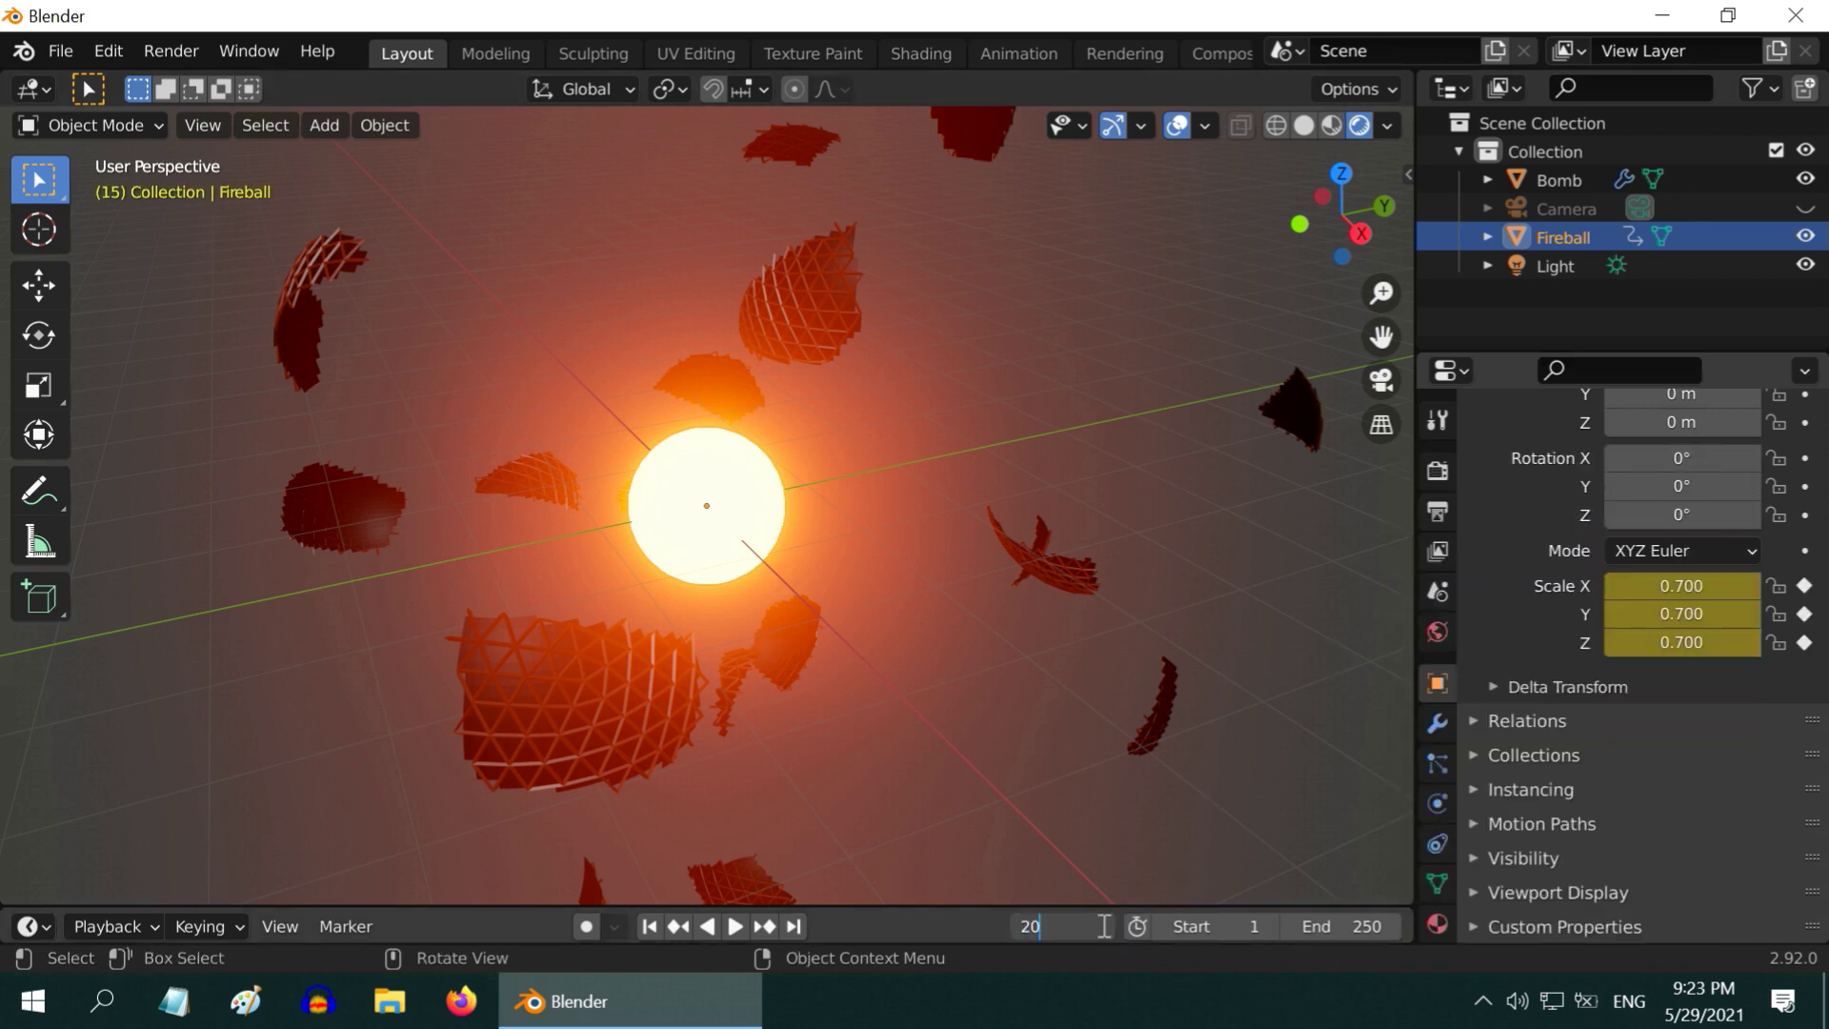
{"action": "key", "text": "Return"}
Set the Fireball's scale to 0.1 on all axes and keyframe it at frame 20
{"action": "left_click", "coordinate": [1688, 585]}
{"action": "key", "text": "BackSpace"}
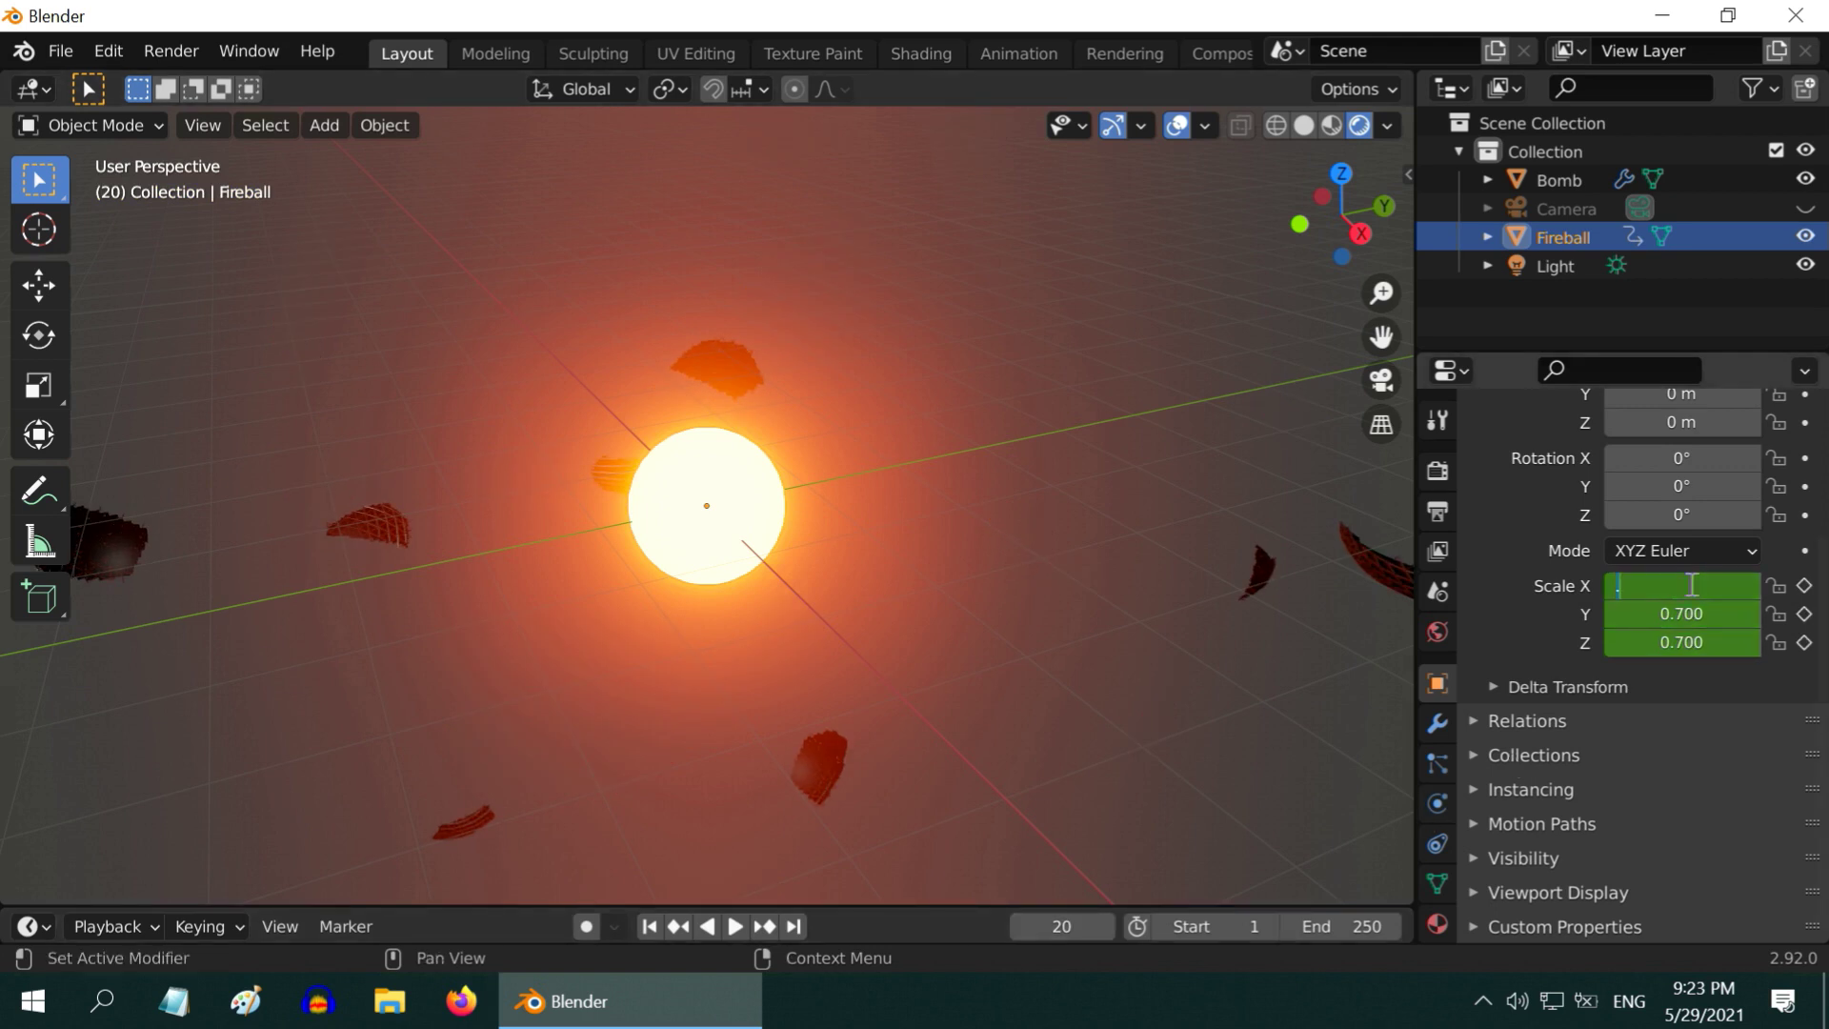
{"action": "key", "text": "Return"}
{"action": "left_click", "coordinate": [1692, 613]}
{"action": "type", "text": ".1"}
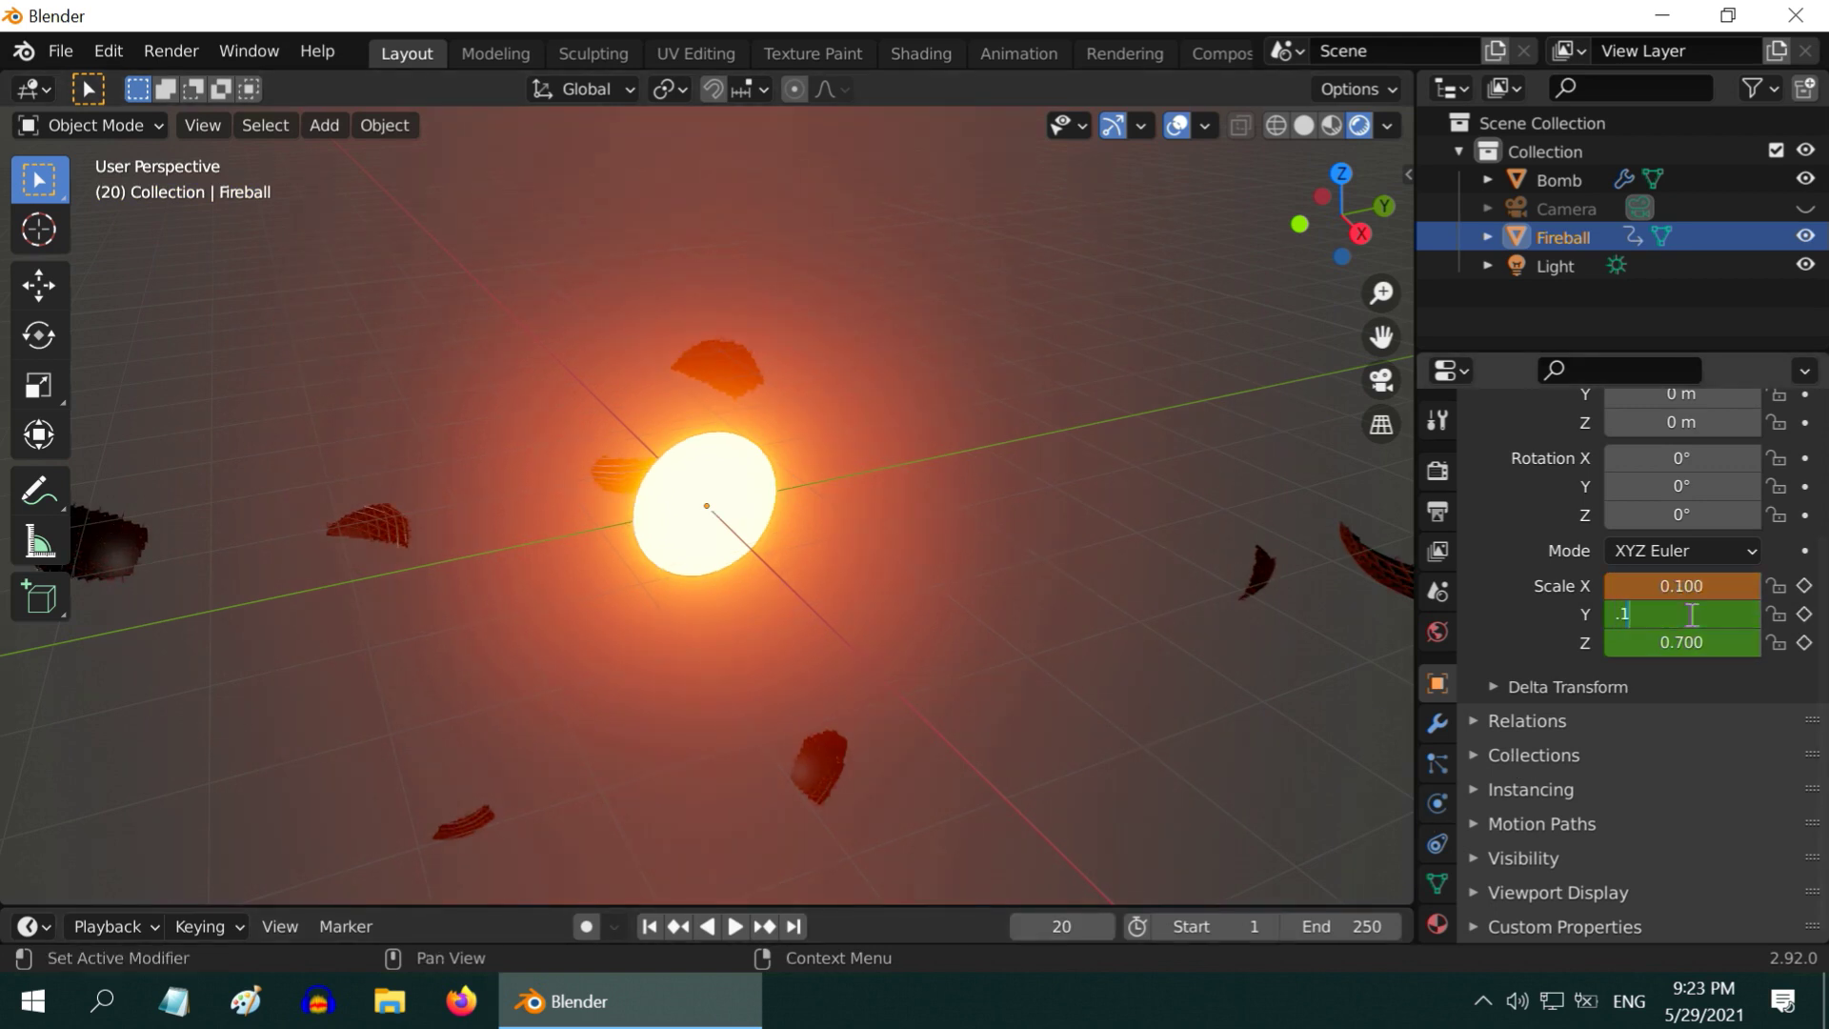
{"action": "key", "text": "Return"}
{"action": "left_click", "coordinate": [1703, 643]}
{"action": "type", "text": ".1"}
{"action": "key", "text": "Return"}
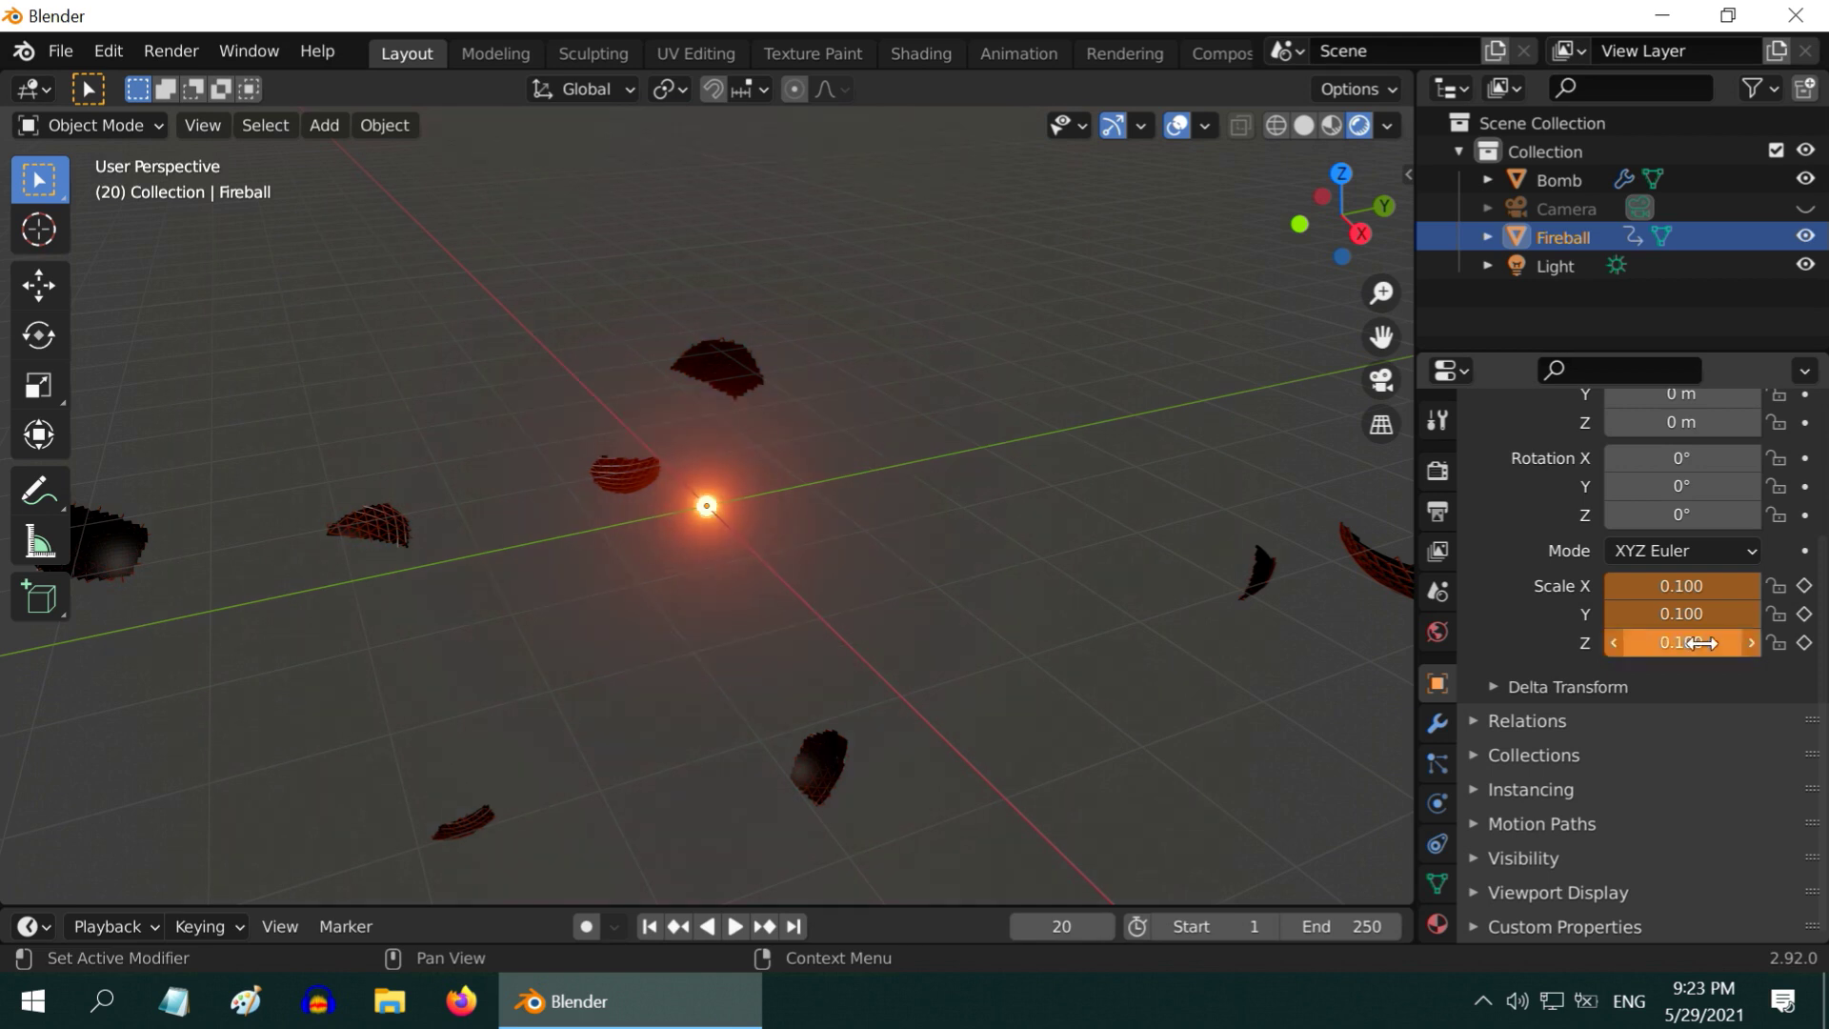
{"action": "right_click", "coordinate": [1703, 644]}
{"action": "left_click", "coordinate": [1544, 503]}
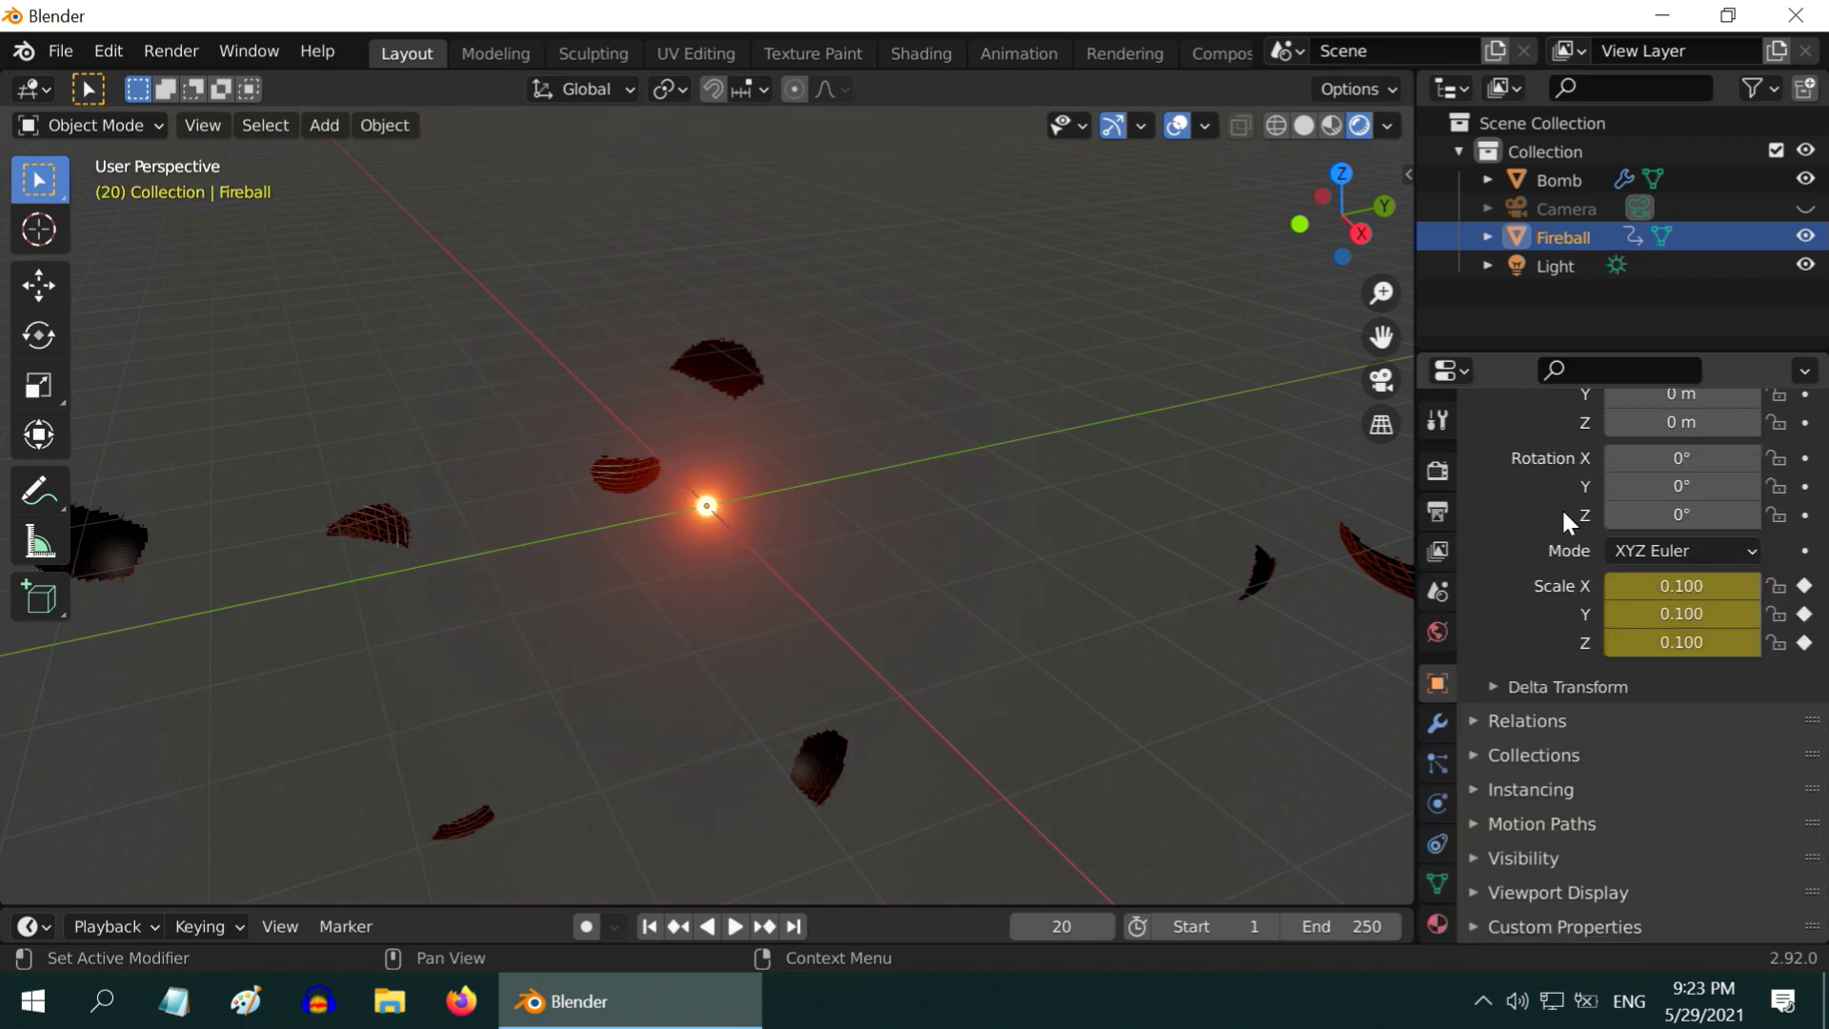
At frame 22, set the Fireball's scale to 0 and keyframe it
{"action": "left_click", "coordinate": [1103, 925]}
{"action": "left_click", "coordinate": [1104, 925]}
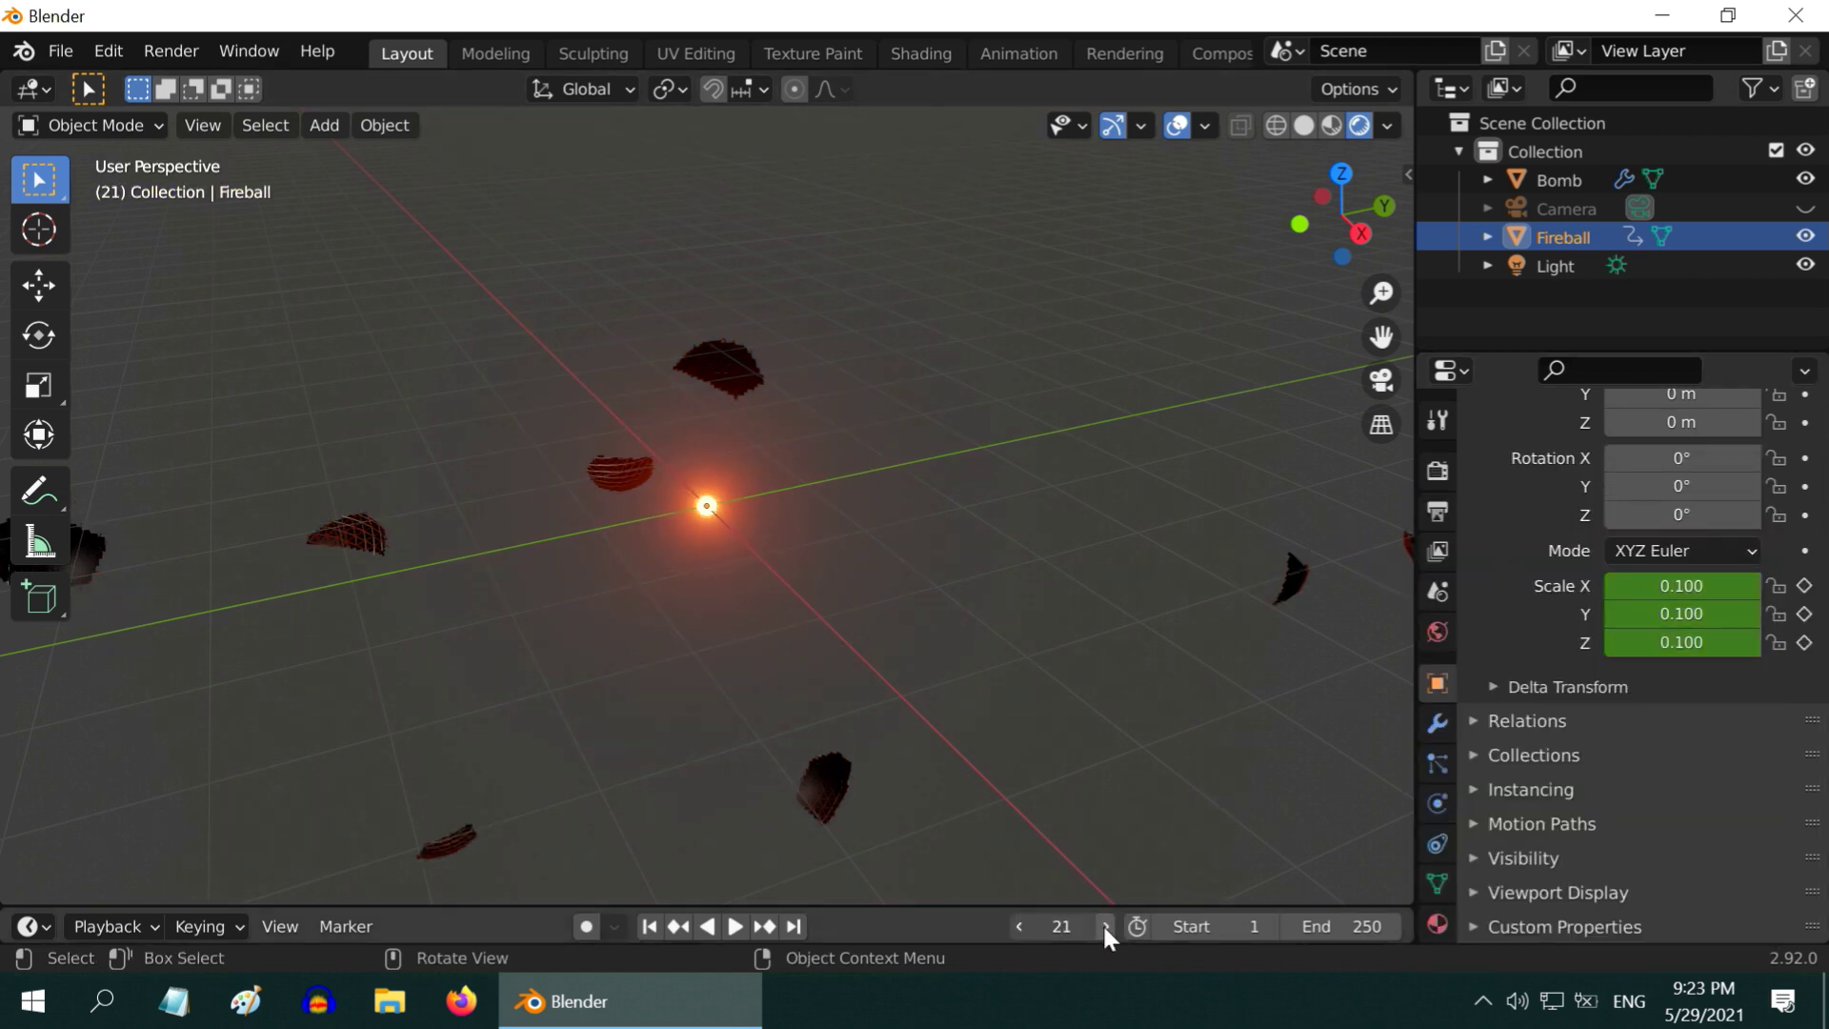
{"action": "left_click", "coordinate": [1674, 587]}
{"action": "type", "text": "0"}
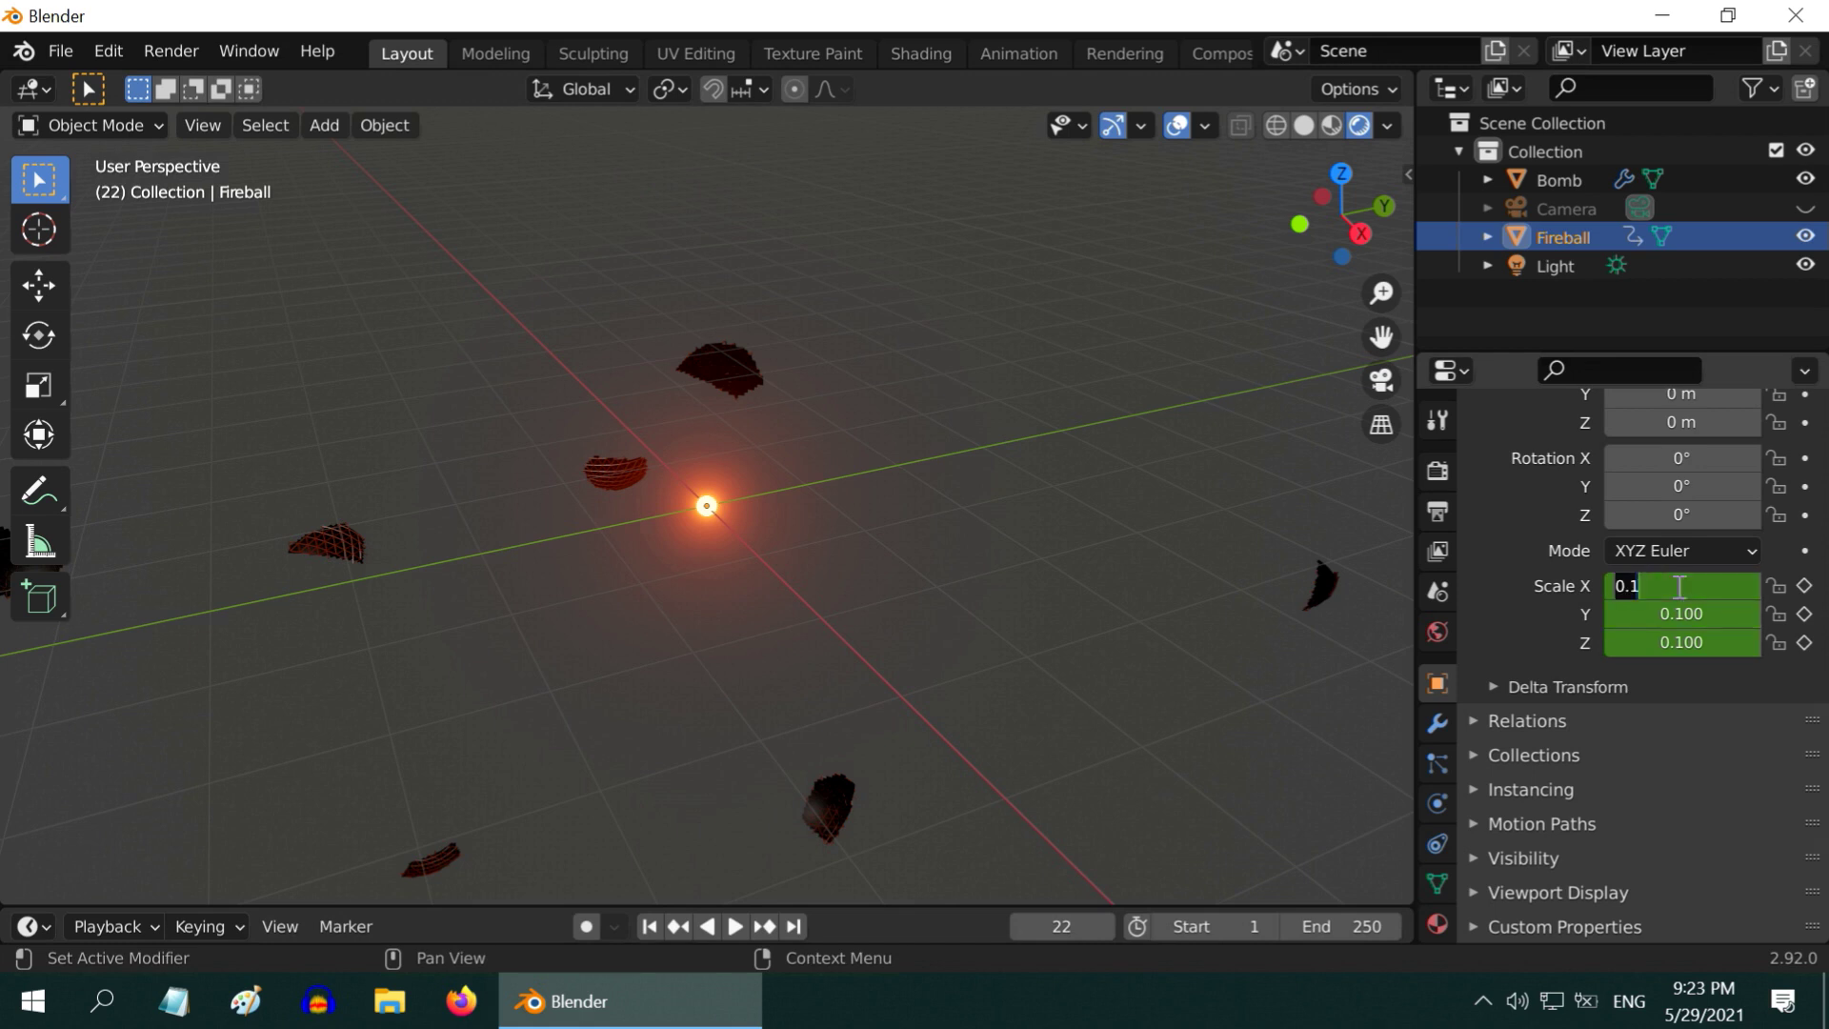
{"action": "left_click", "coordinate": [1674, 613]}
{"action": "type", "text": "0"}
{"action": "left_click", "coordinate": [1674, 643]}
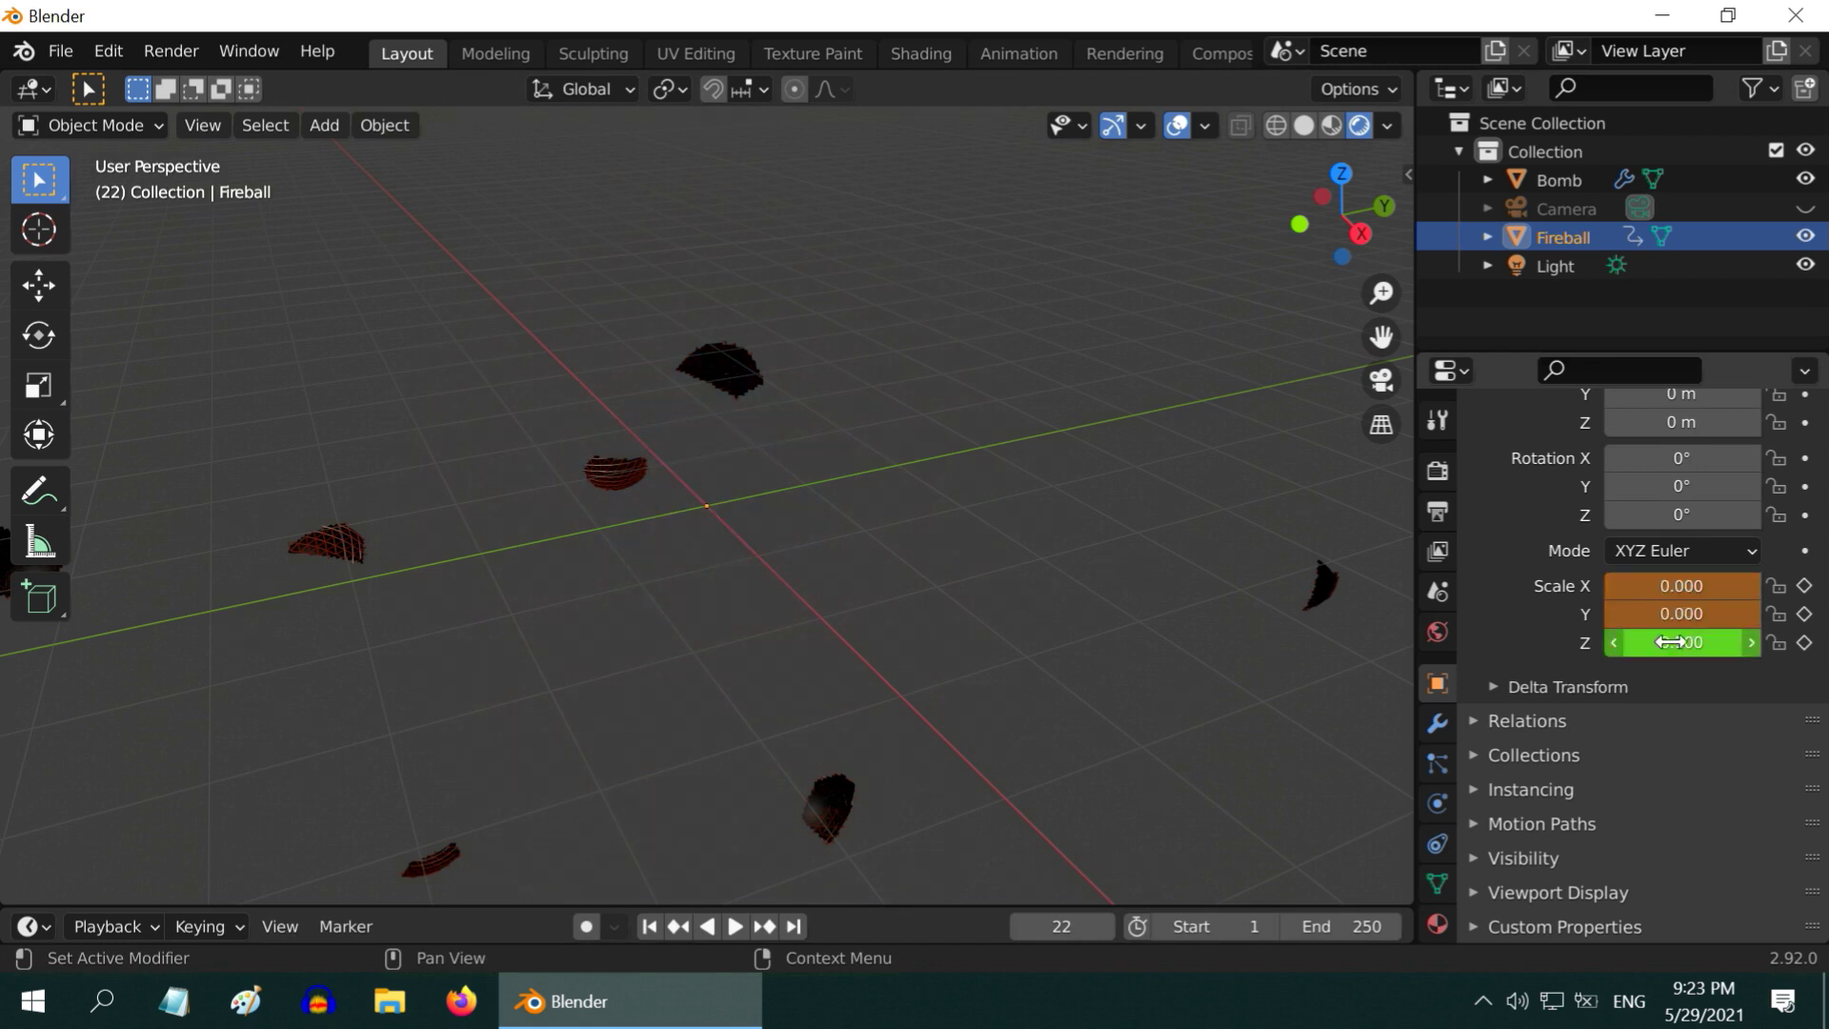
{"action": "type", "text": "0"}
{"action": "key", "text": "Return"}
{"action": "right_click", "coordinate": [1674, 641]}
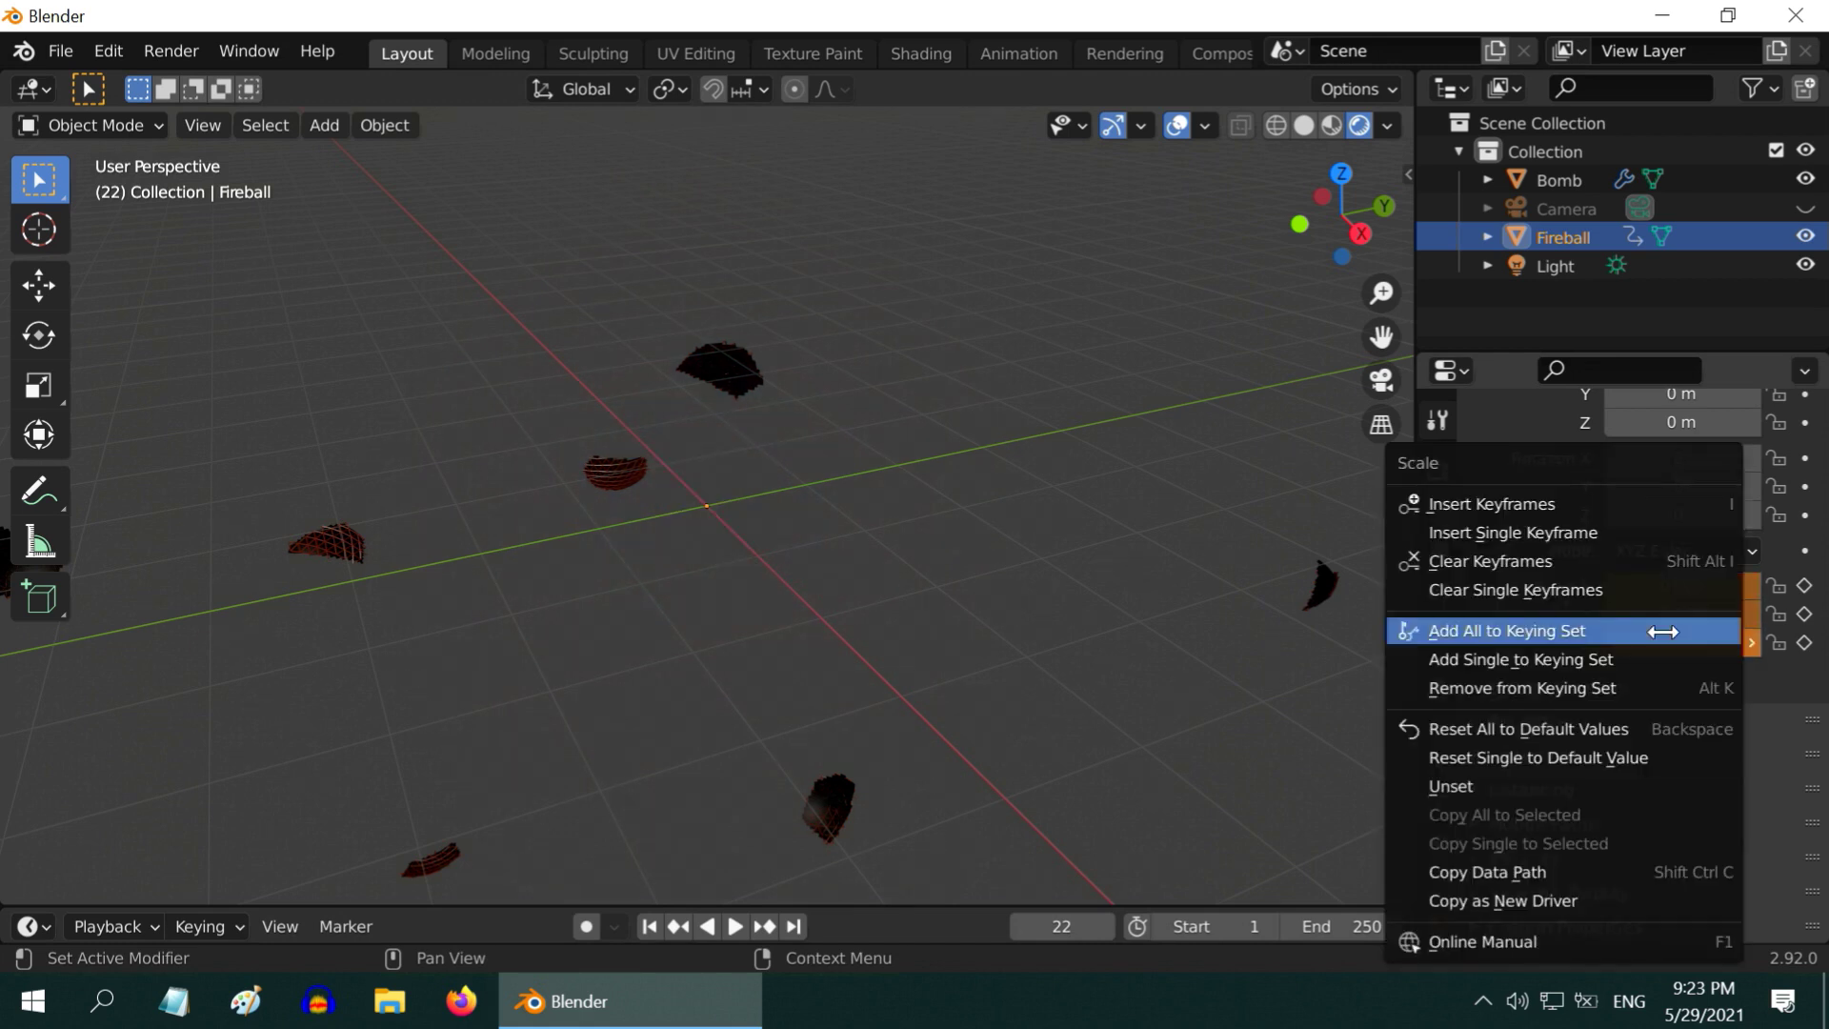
{"action": "left_click", "coordinate": [1552, 505]}
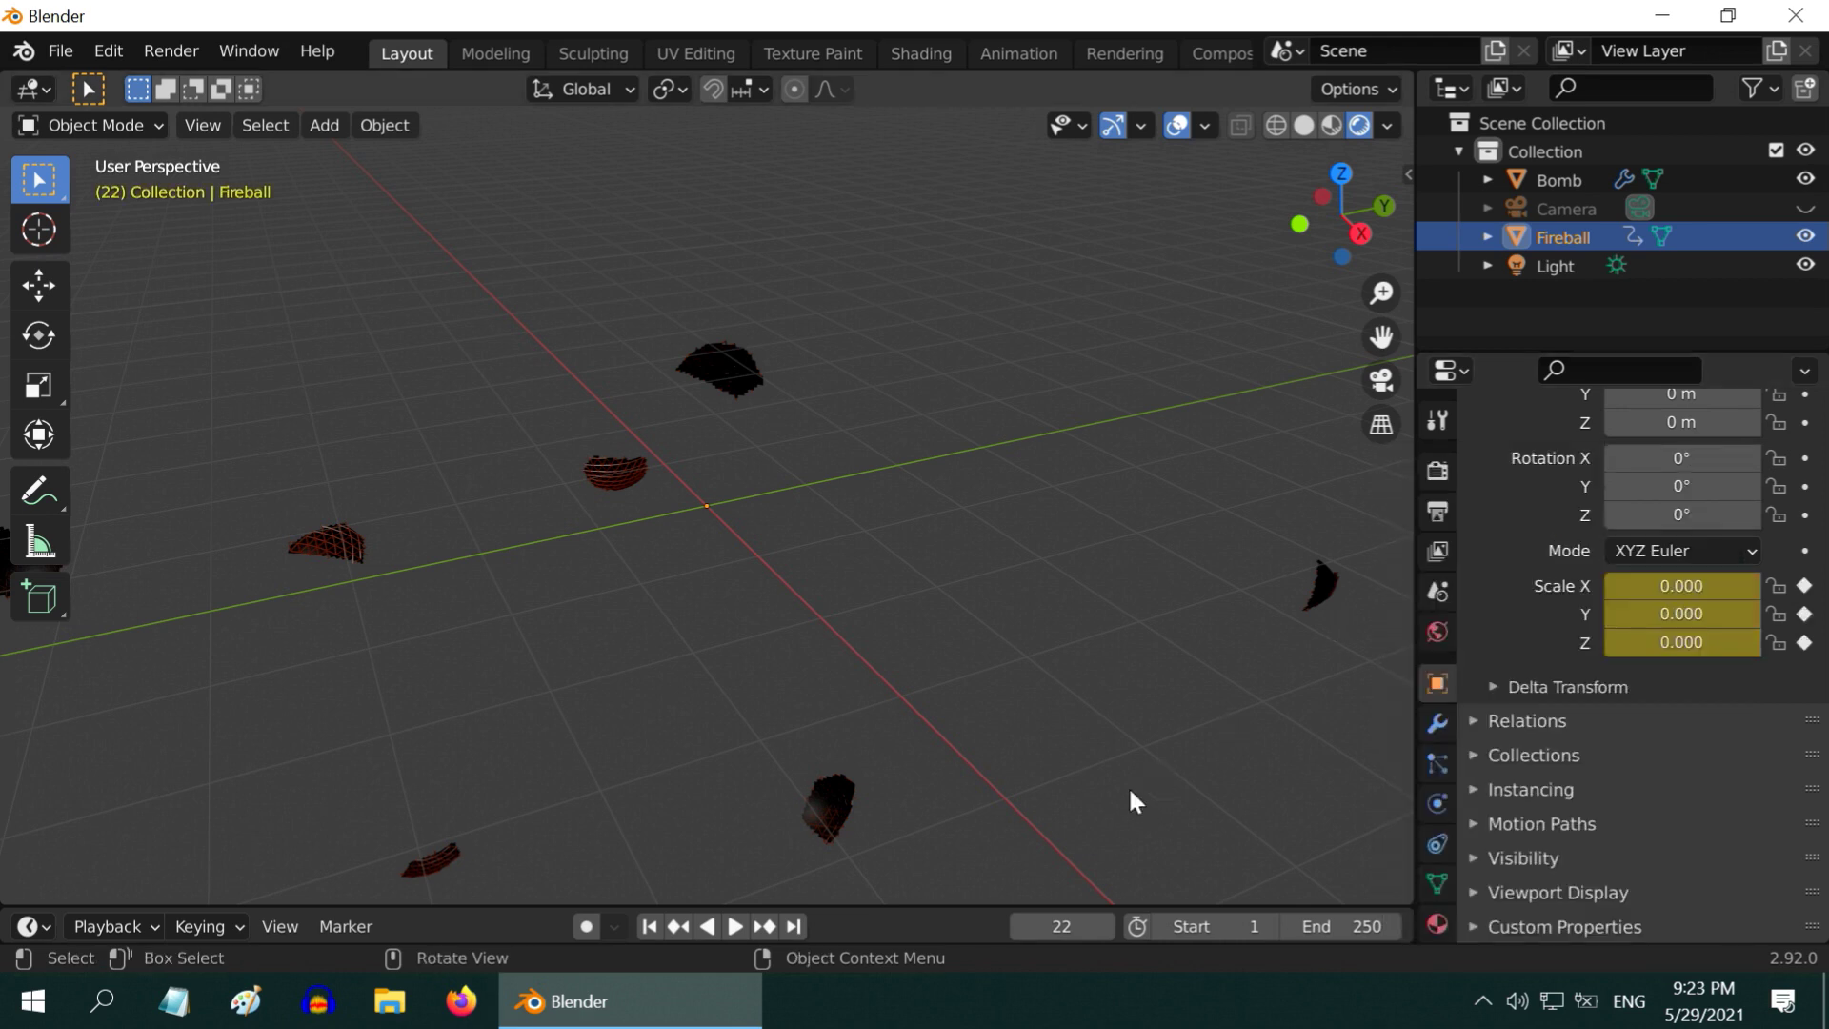
Keyframe the emission Strength at 100 on frame 10
{"action": "left_click", "coordinate": [1437, 923]}
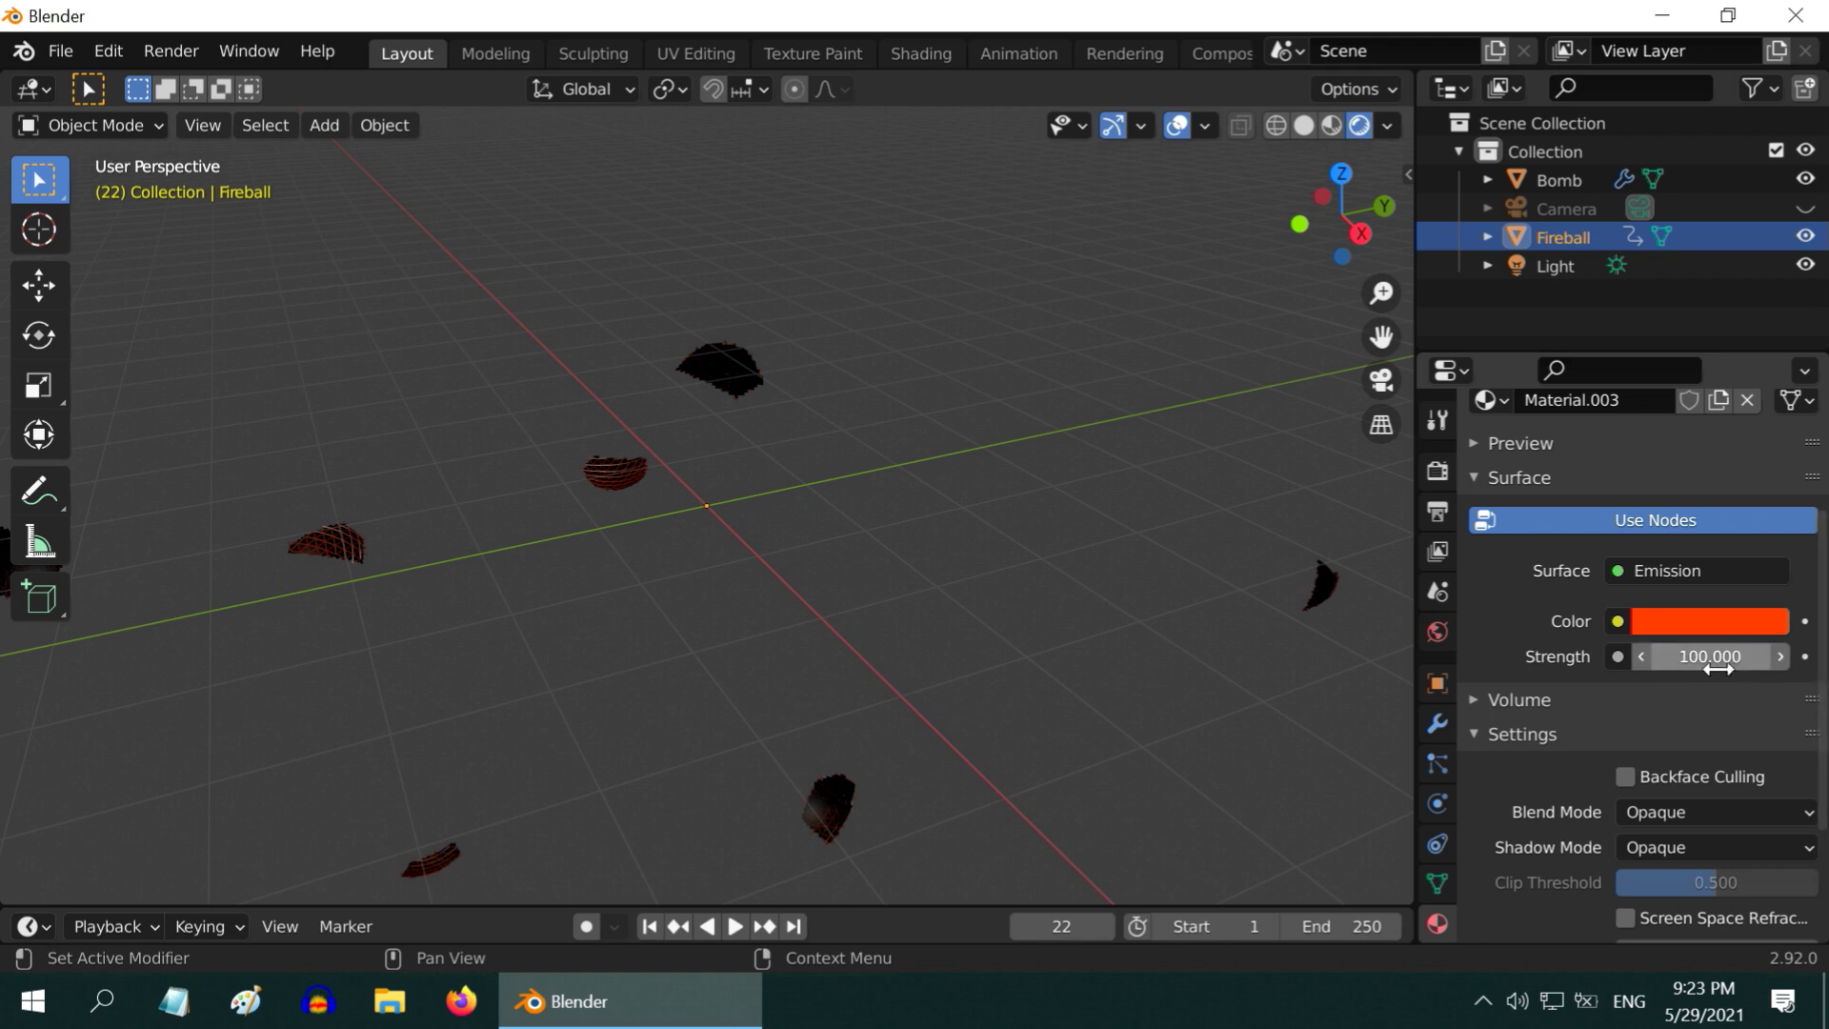
{"action": "left_click_drag", "start_coordinate": [1705, 656], "coordinate": [1721, 656]}
{"action": "left_click", "coordinate": [1074, 928]}
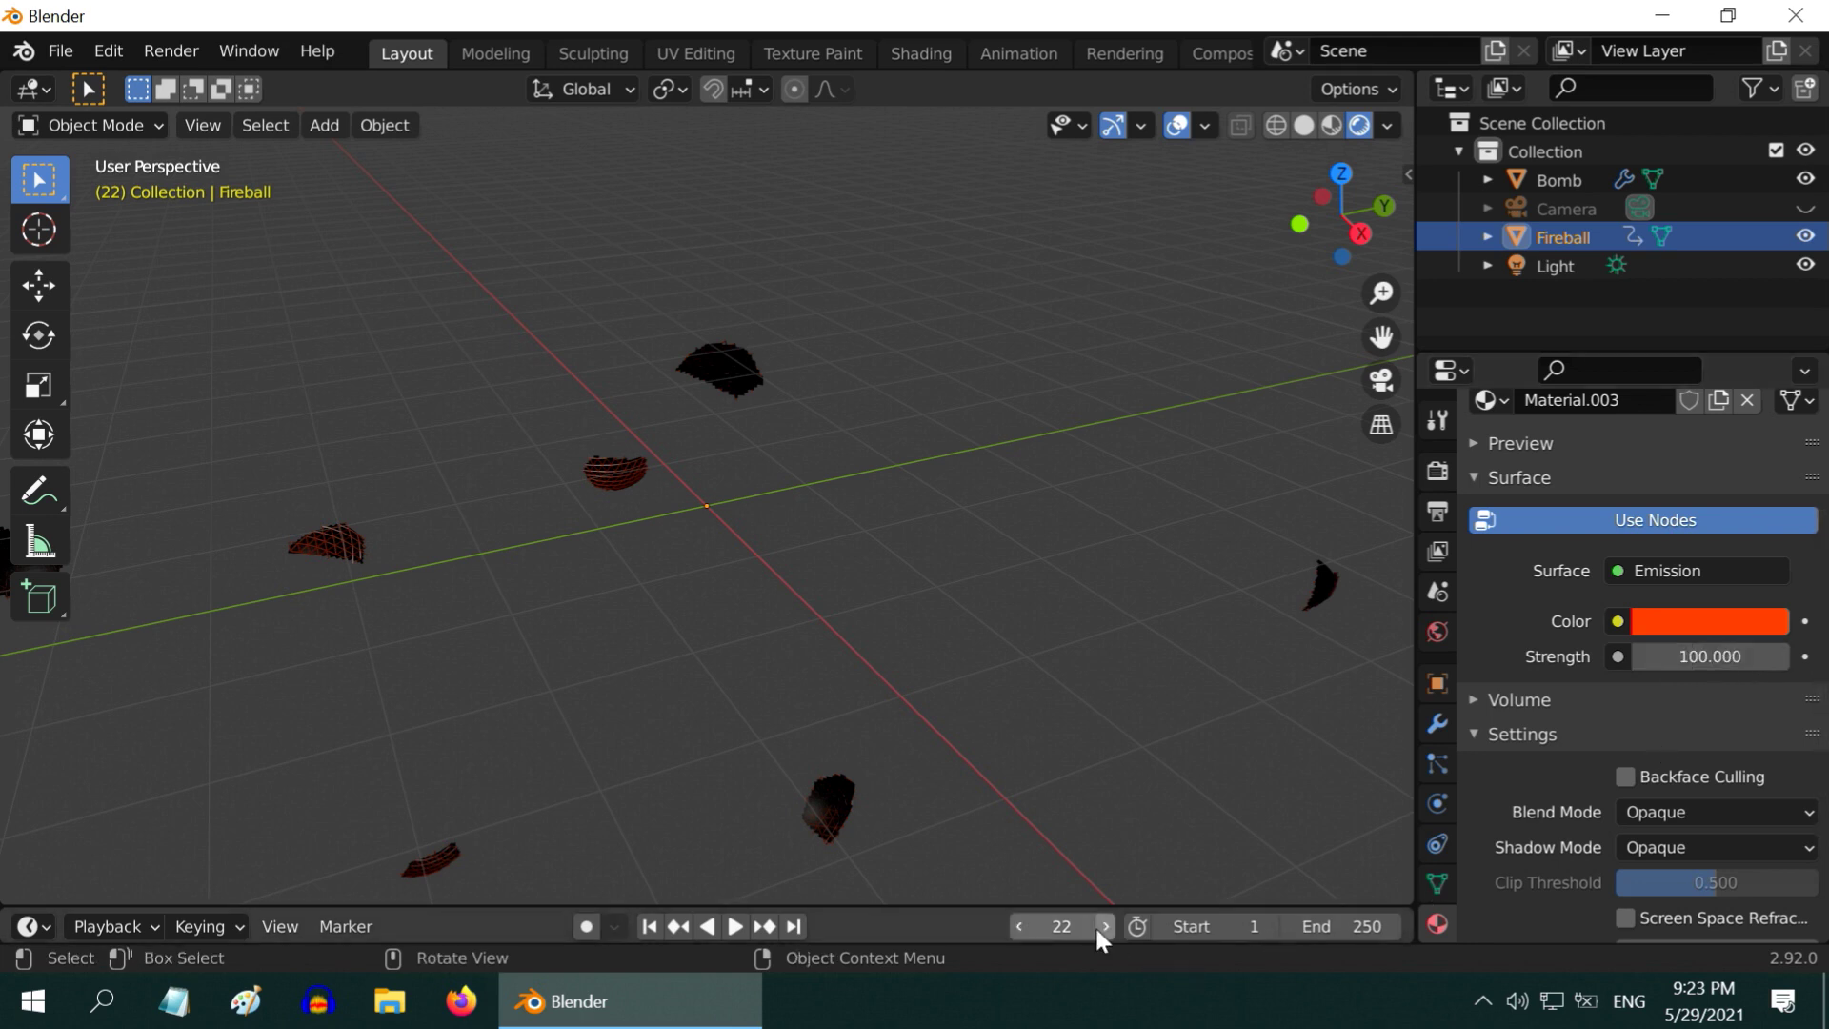
{"action": "type", "text": "1"}
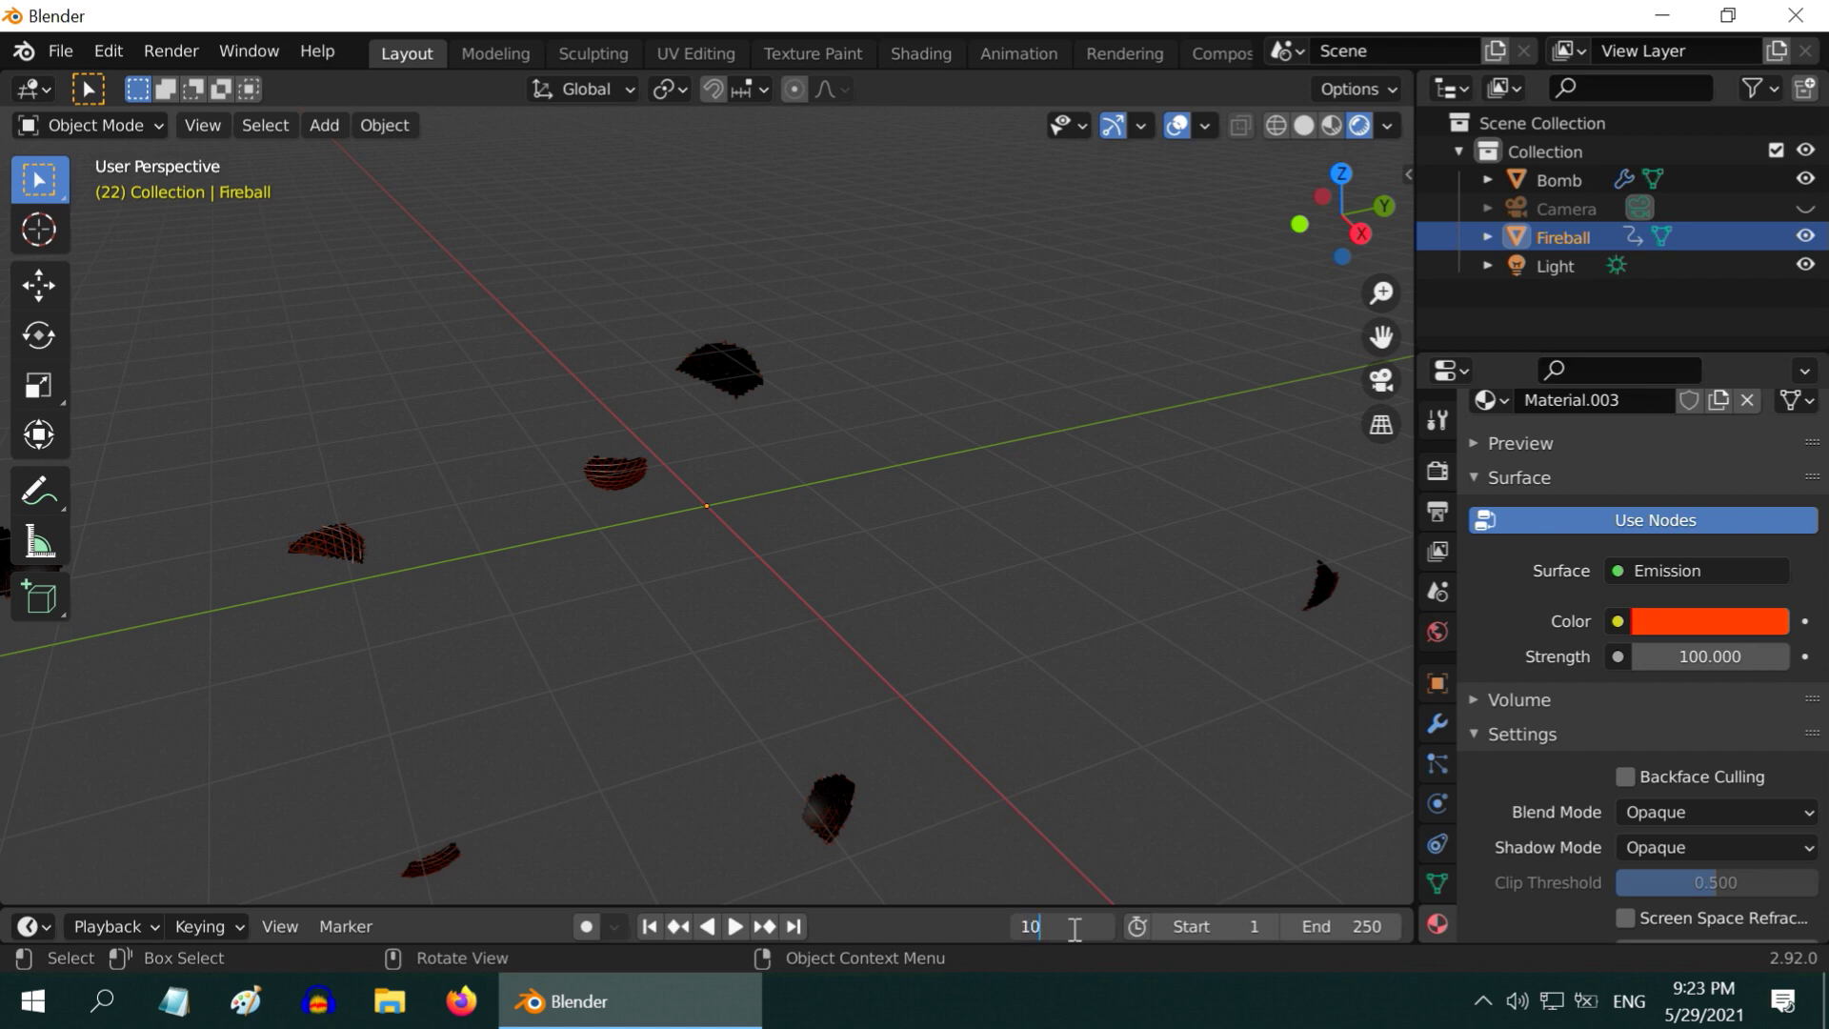
{"action": "type", "text": "0"}
{"action": "key", "text": "Return"}
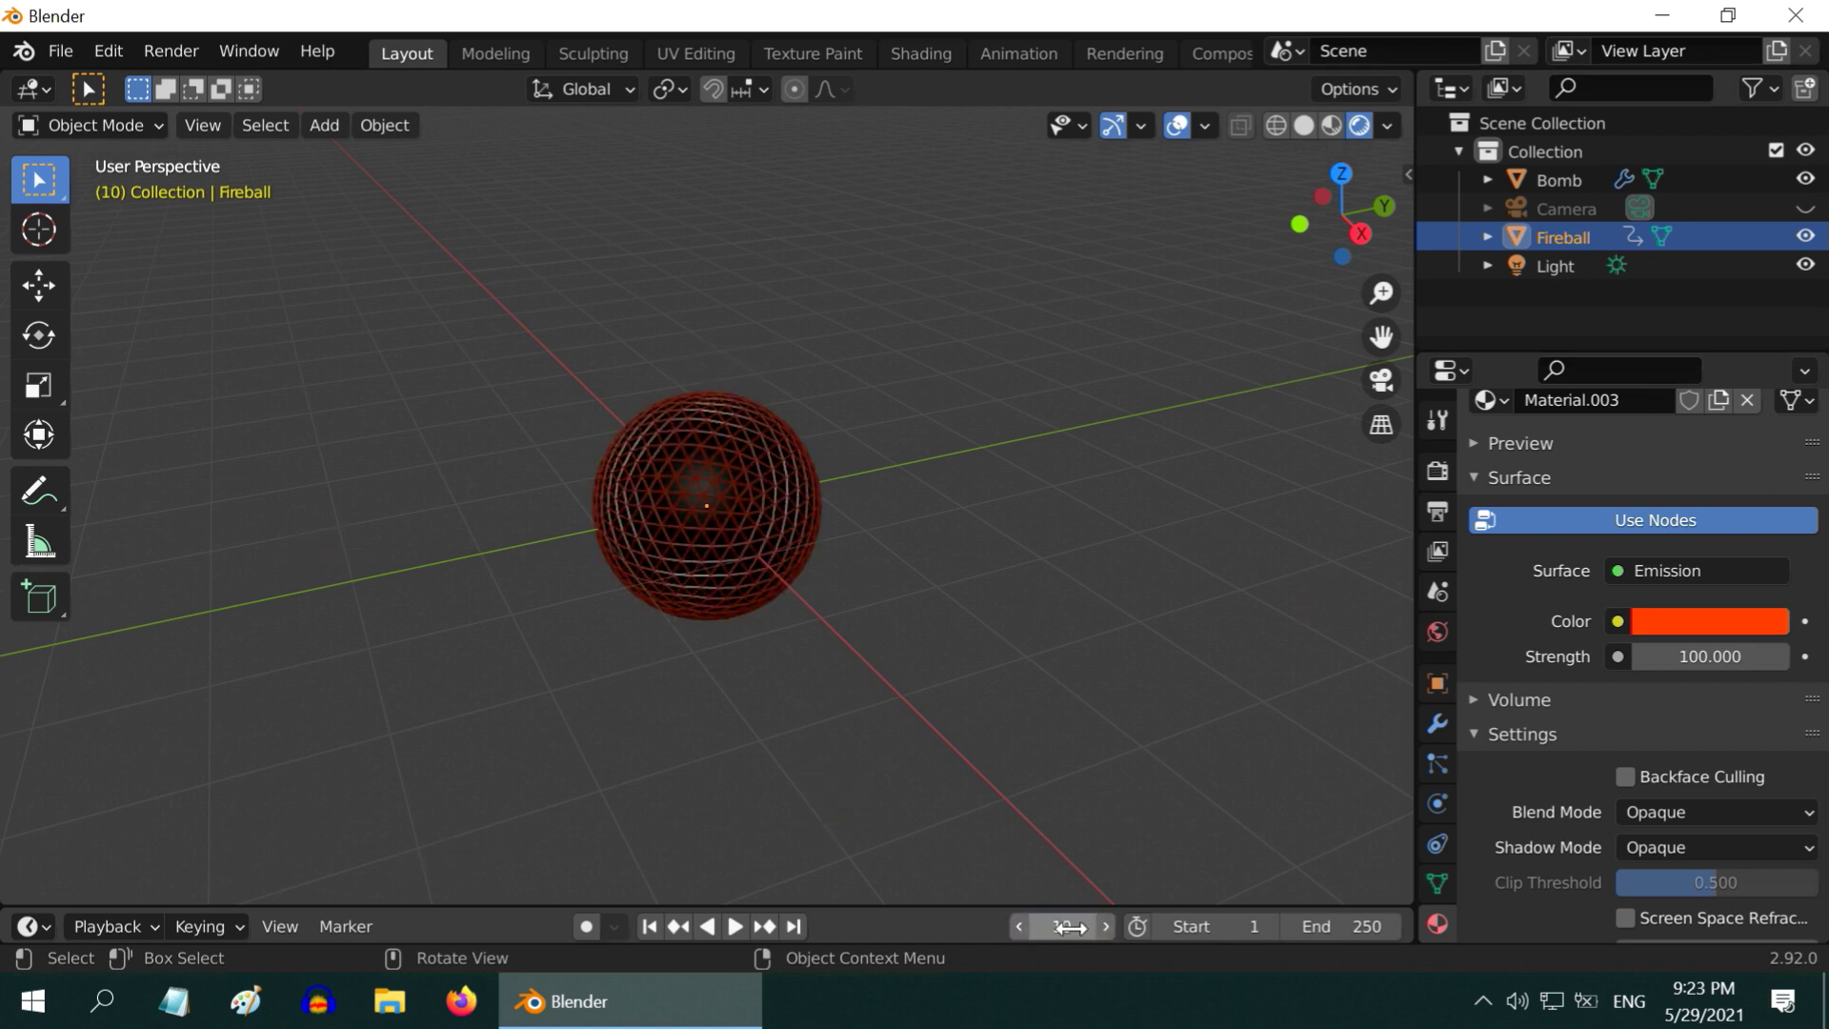
{"action": "right_click", "coordinate": [1706, 657]}
{"action": "left_click", "coordinate": [1563, 607]}
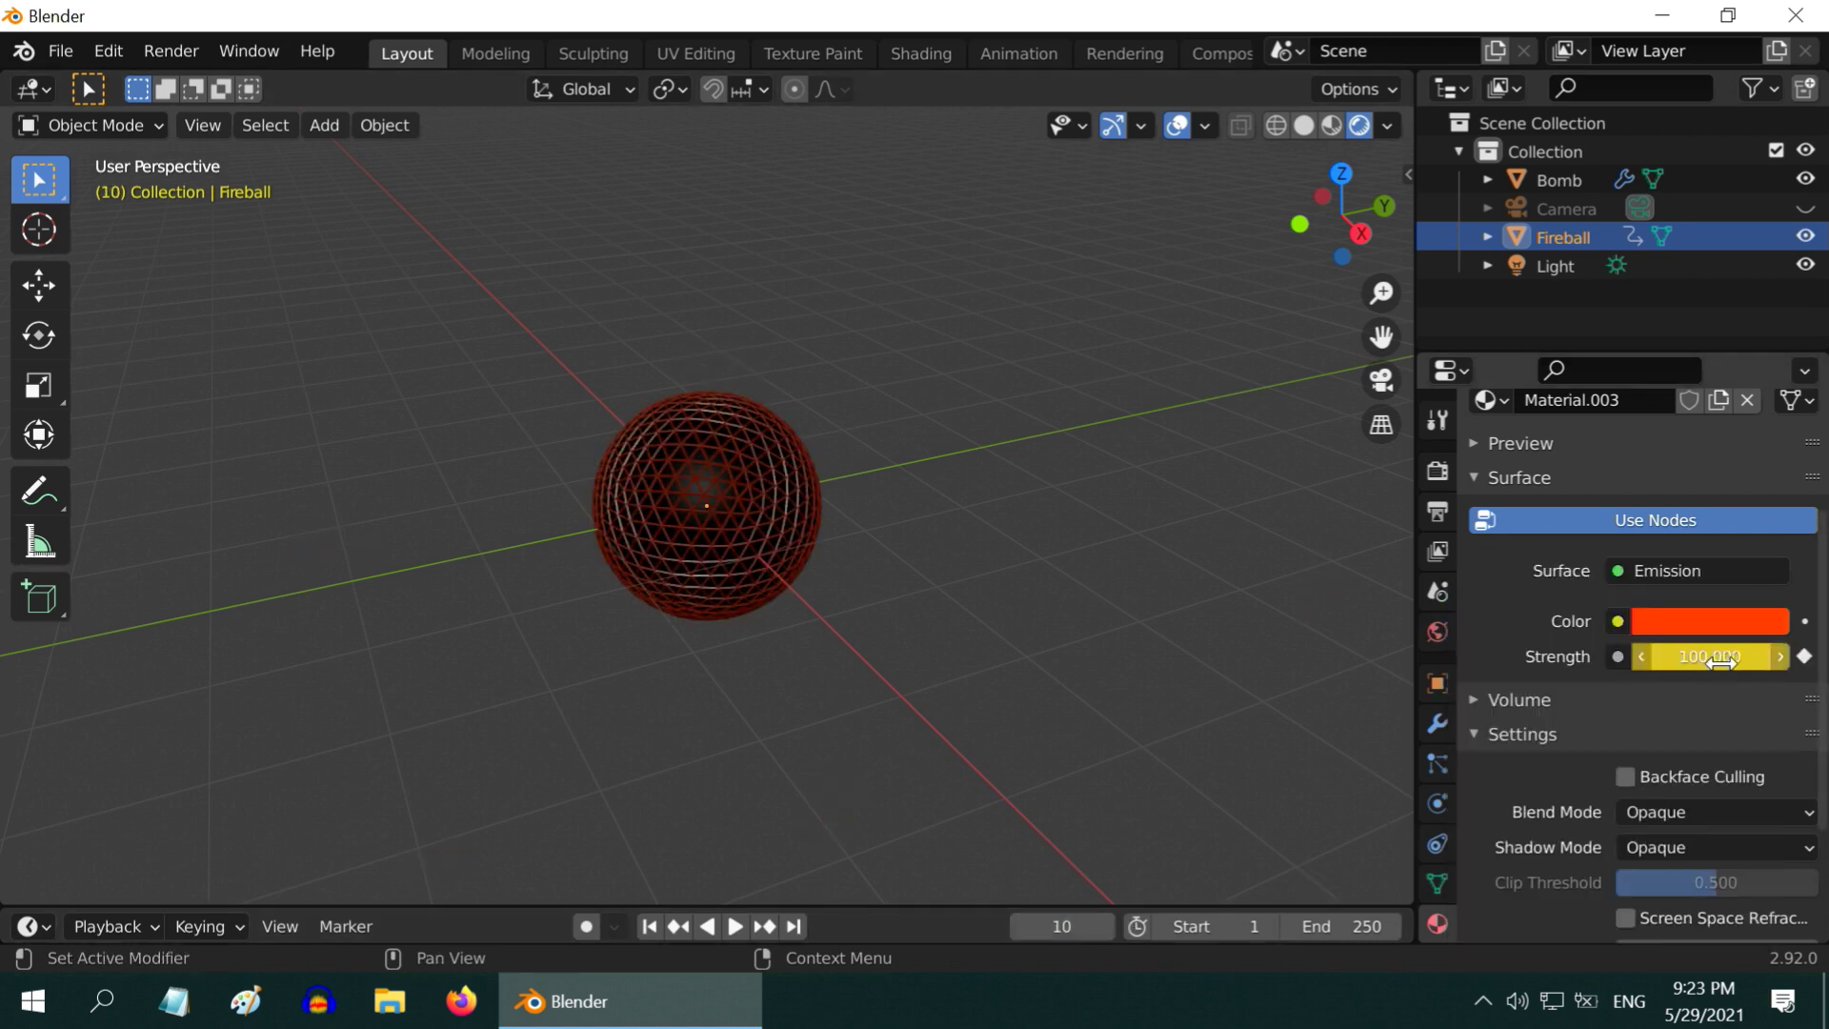
At frame 15, set emission Strength to 750 and keyframe it
{"action": "left_click", "coordinate": [1074, 927]}
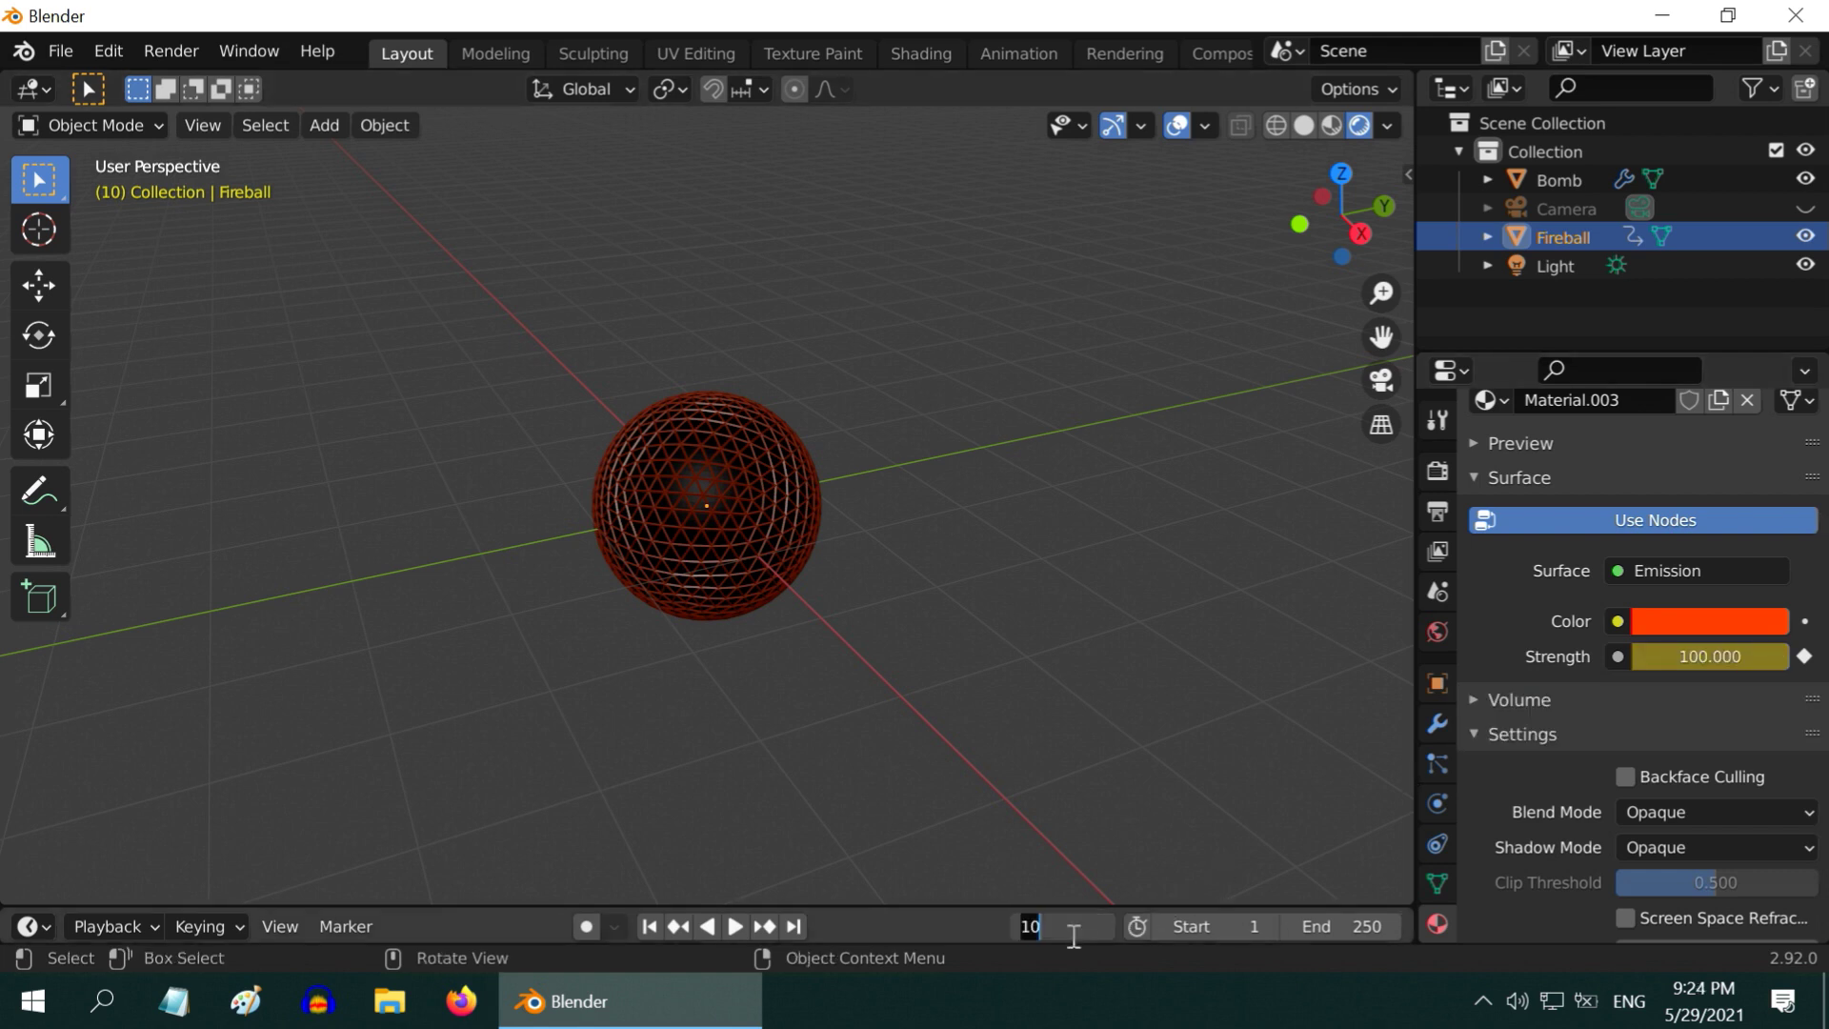
{"action": "type", "text": "15"}
{"action": "key", "text": "Return"}
{"action": "left_click", "coordinate": [1715, 660]}
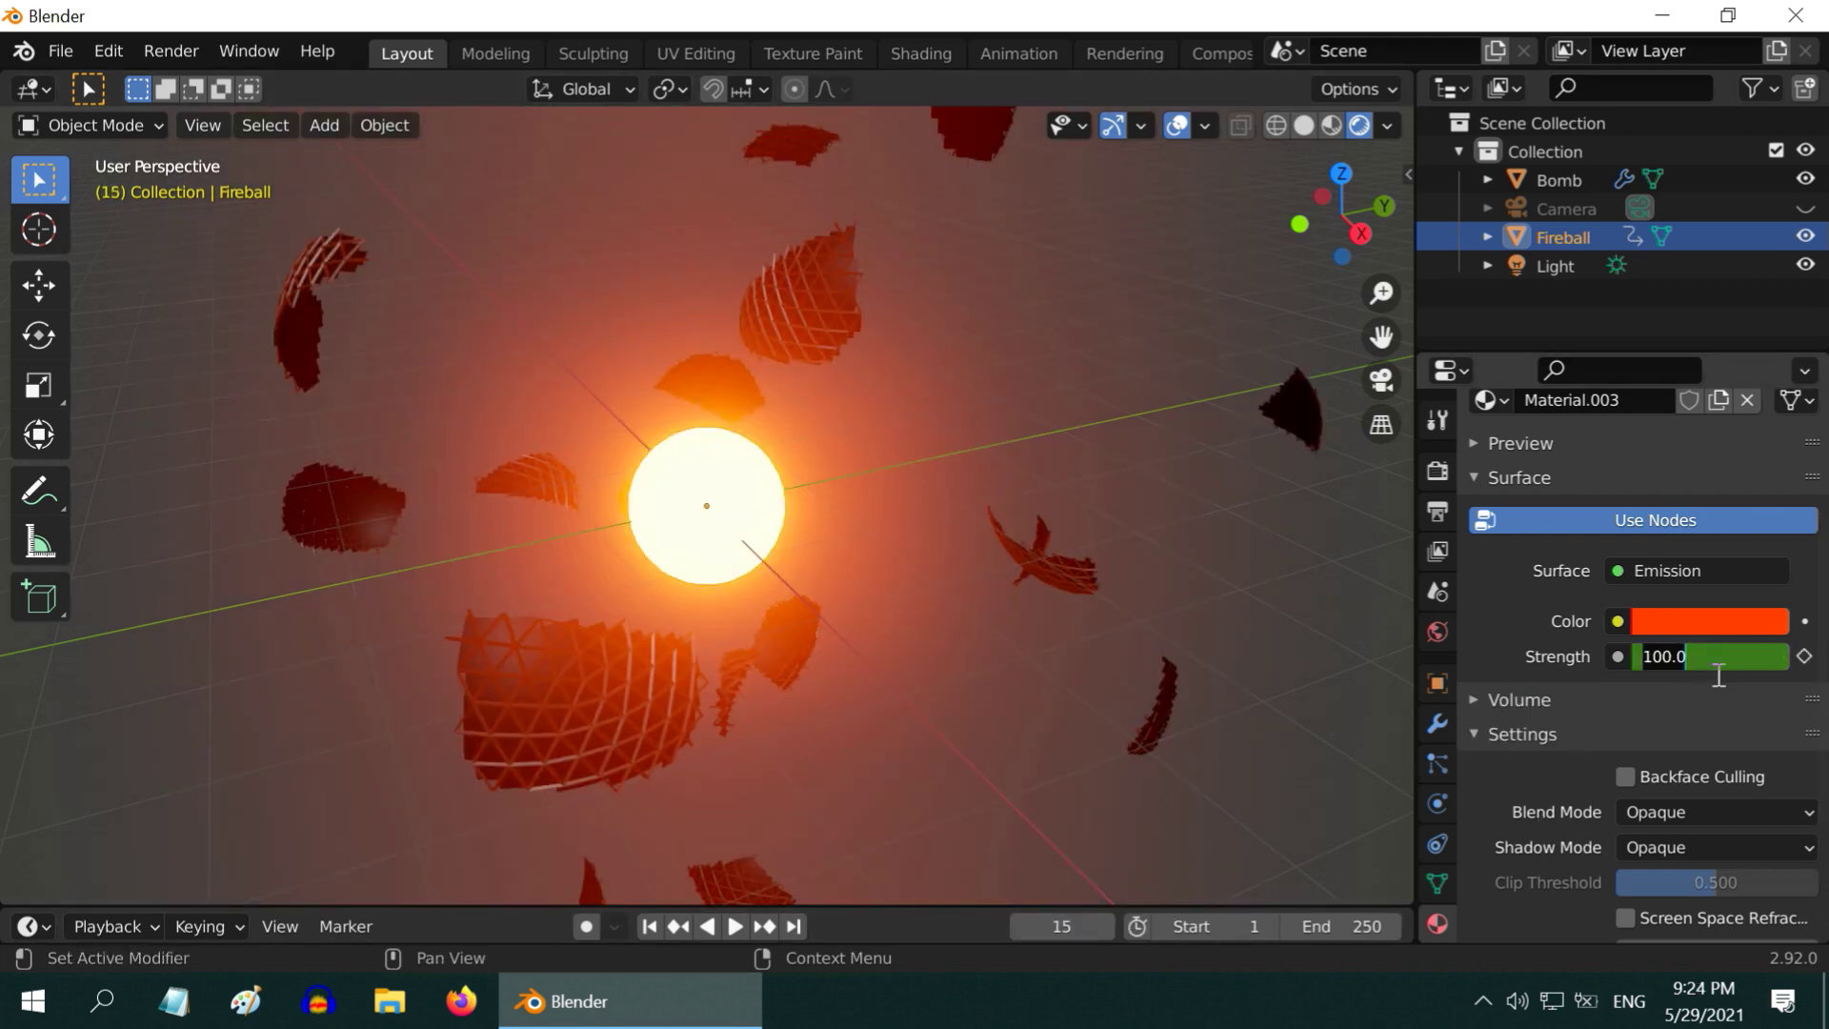
{"action": "type", "text": "750"}
{"action": "key", "text": "Return"}
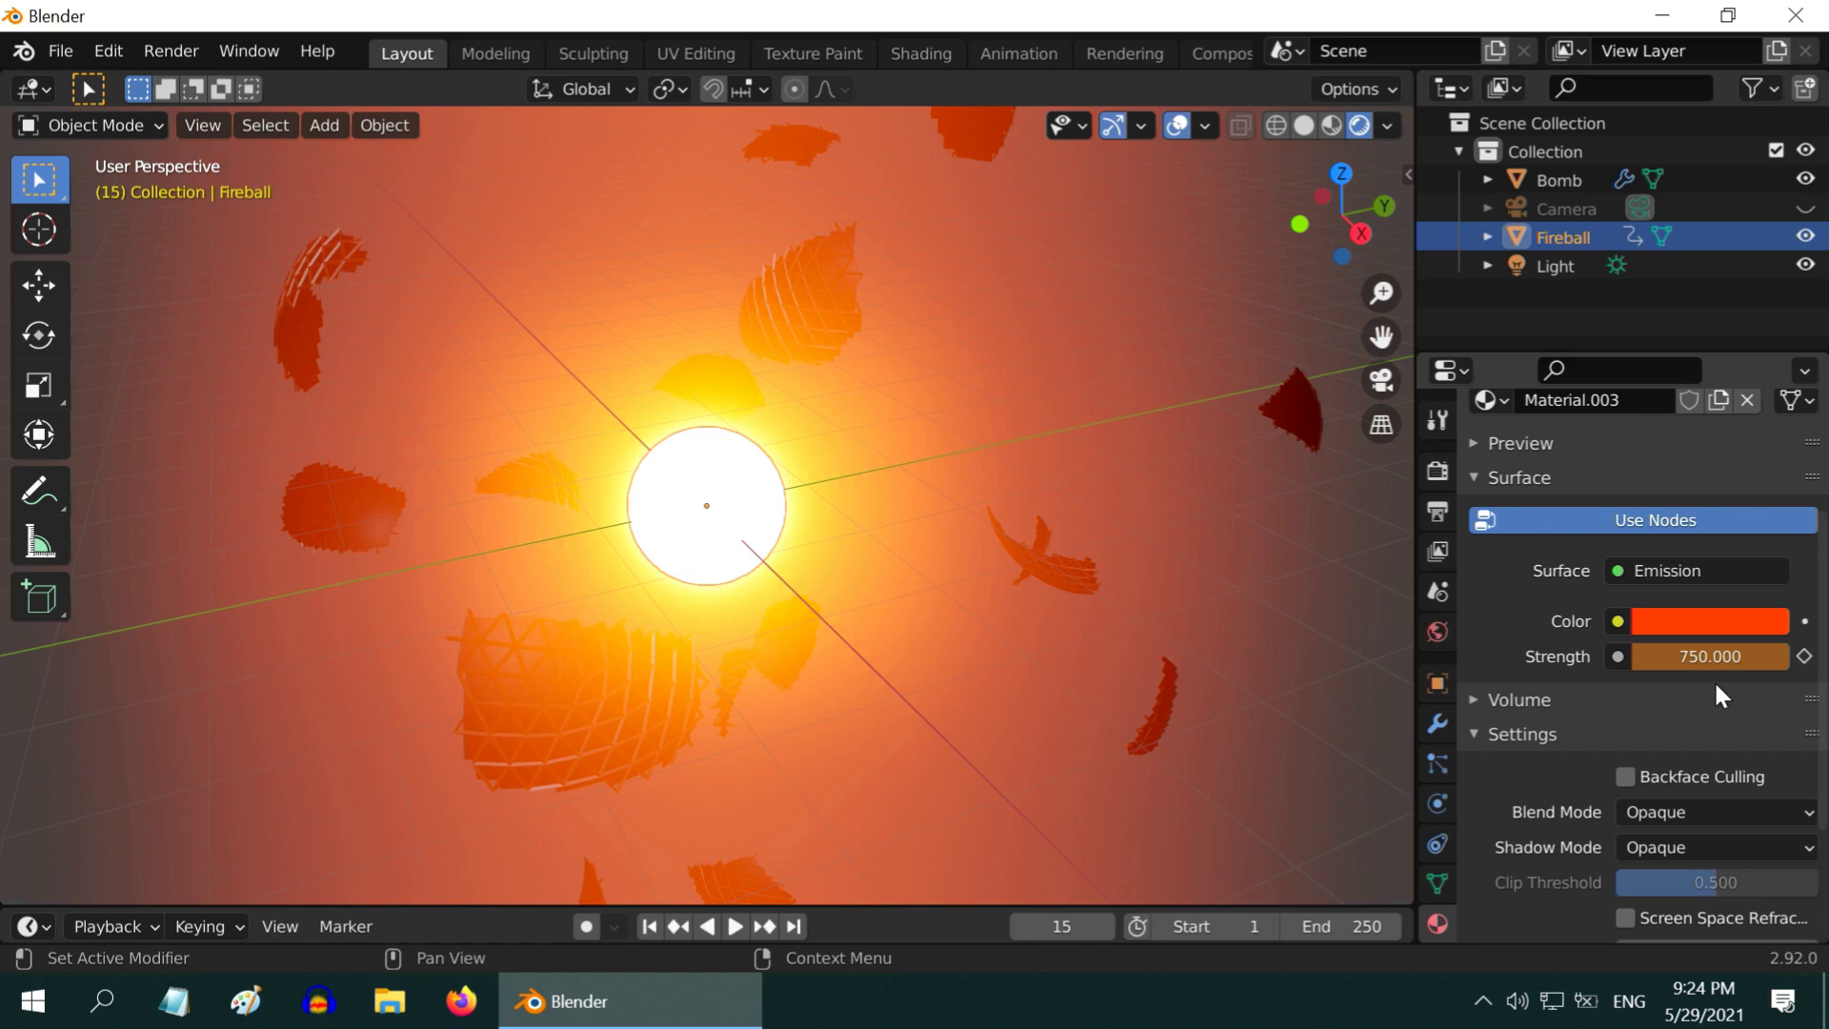
{"action": "right_click", "coordinate": [1710, 657]}
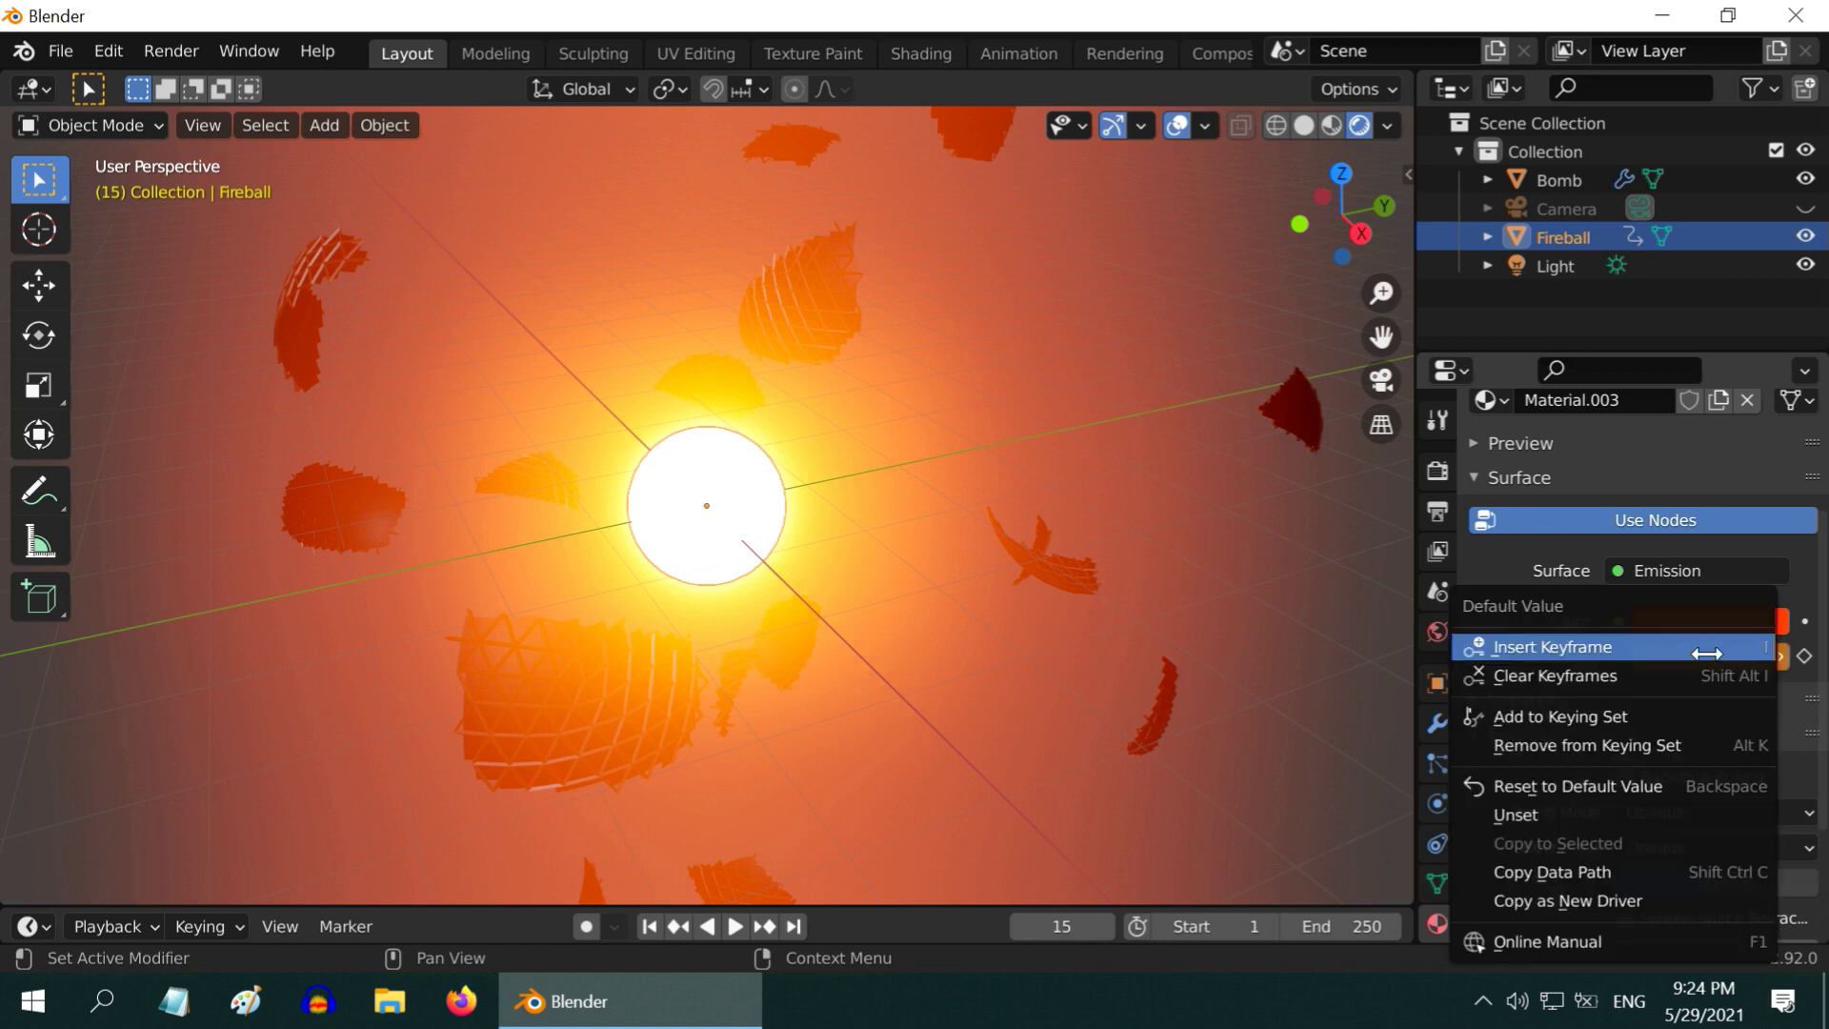
{"action": "left_click", "coordinate": [1590, 648]}
At frame 20, set emission Strength back to 100 and keyframe it
{"action": "left_click", "coordinate": [1081, 929]}
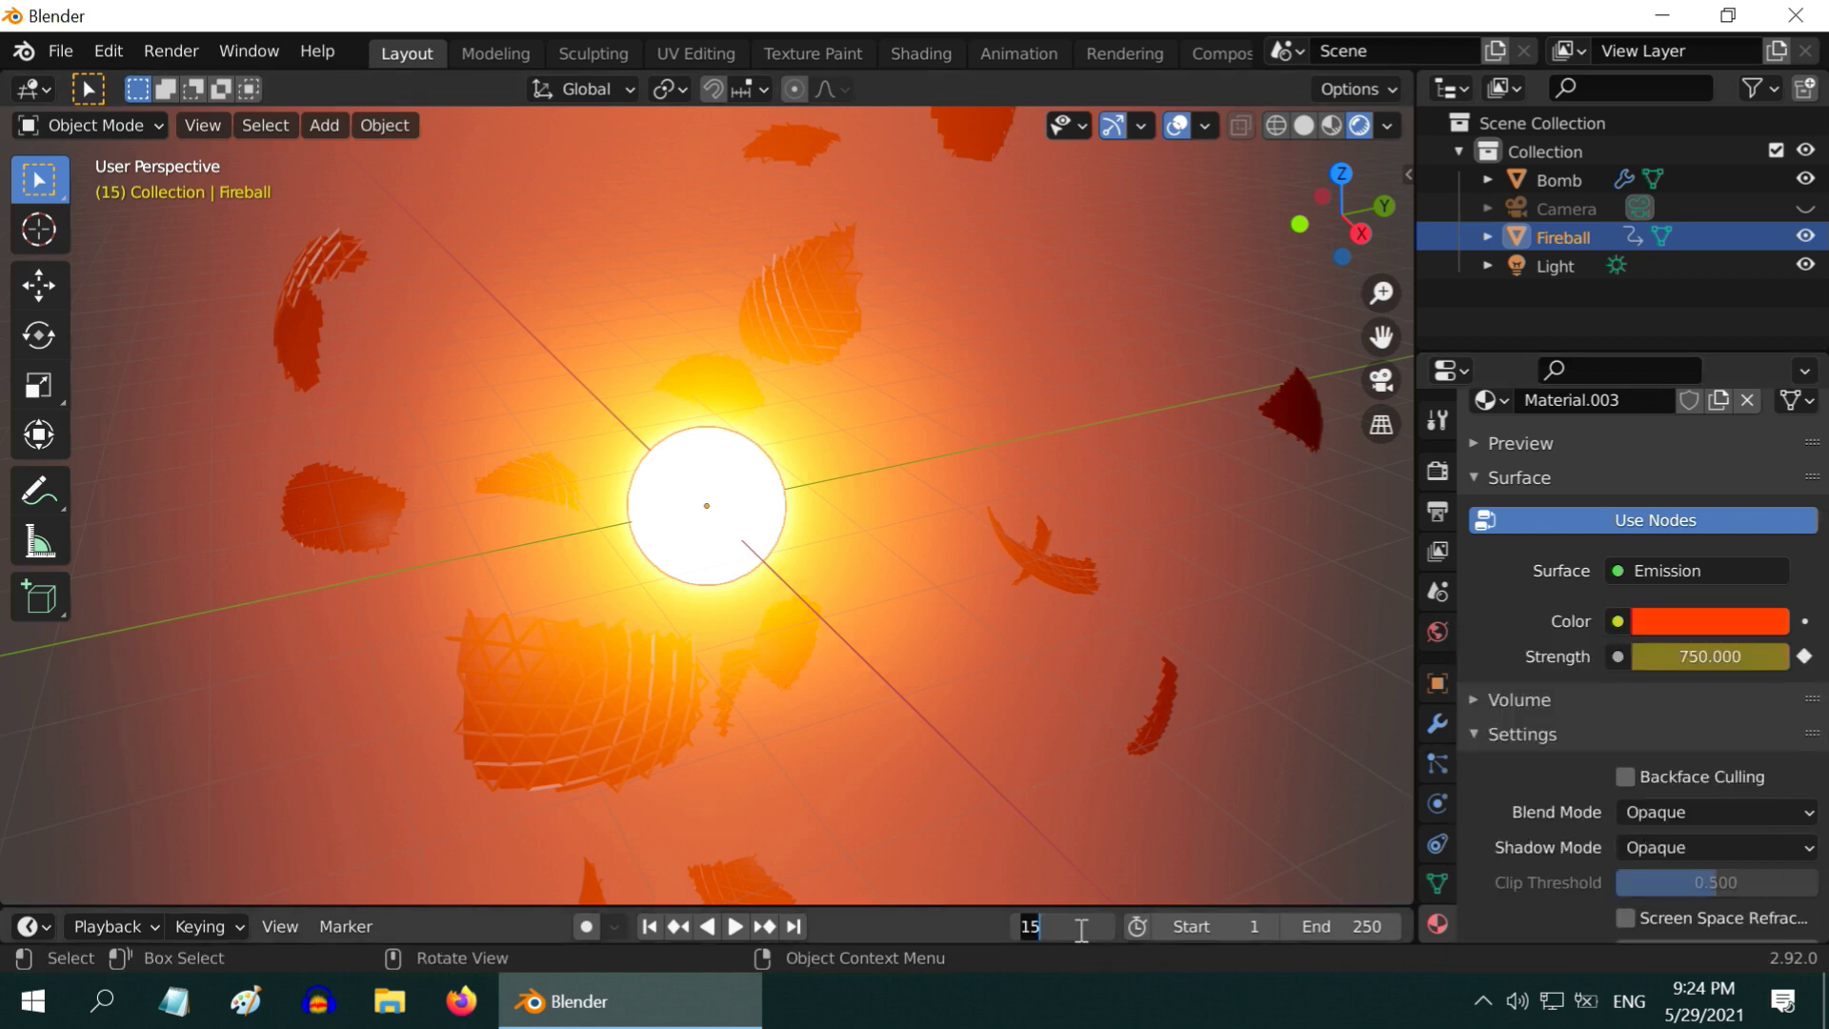
{"action": "type", "text": "20"}
{"action": "key", "text": "Return"}
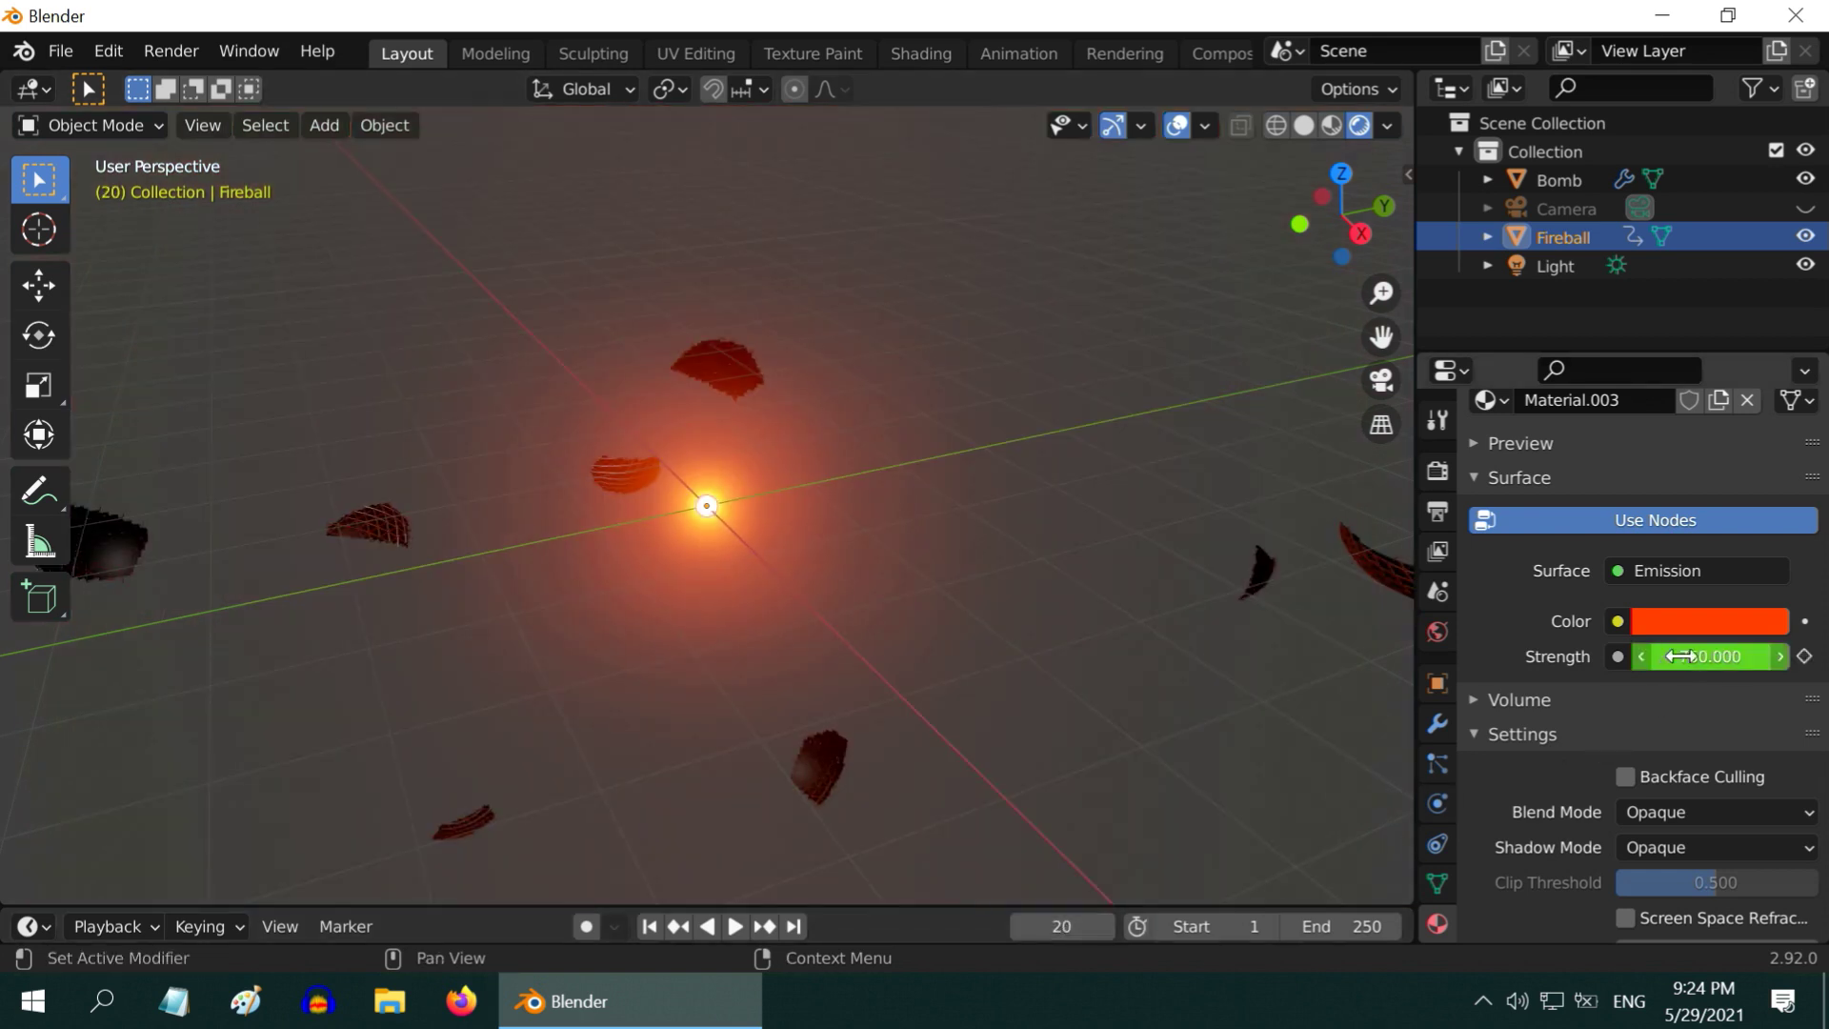
{"action": "left_click", "coordinate": [1698, 656]}
{"action": "type", "text": "100"}
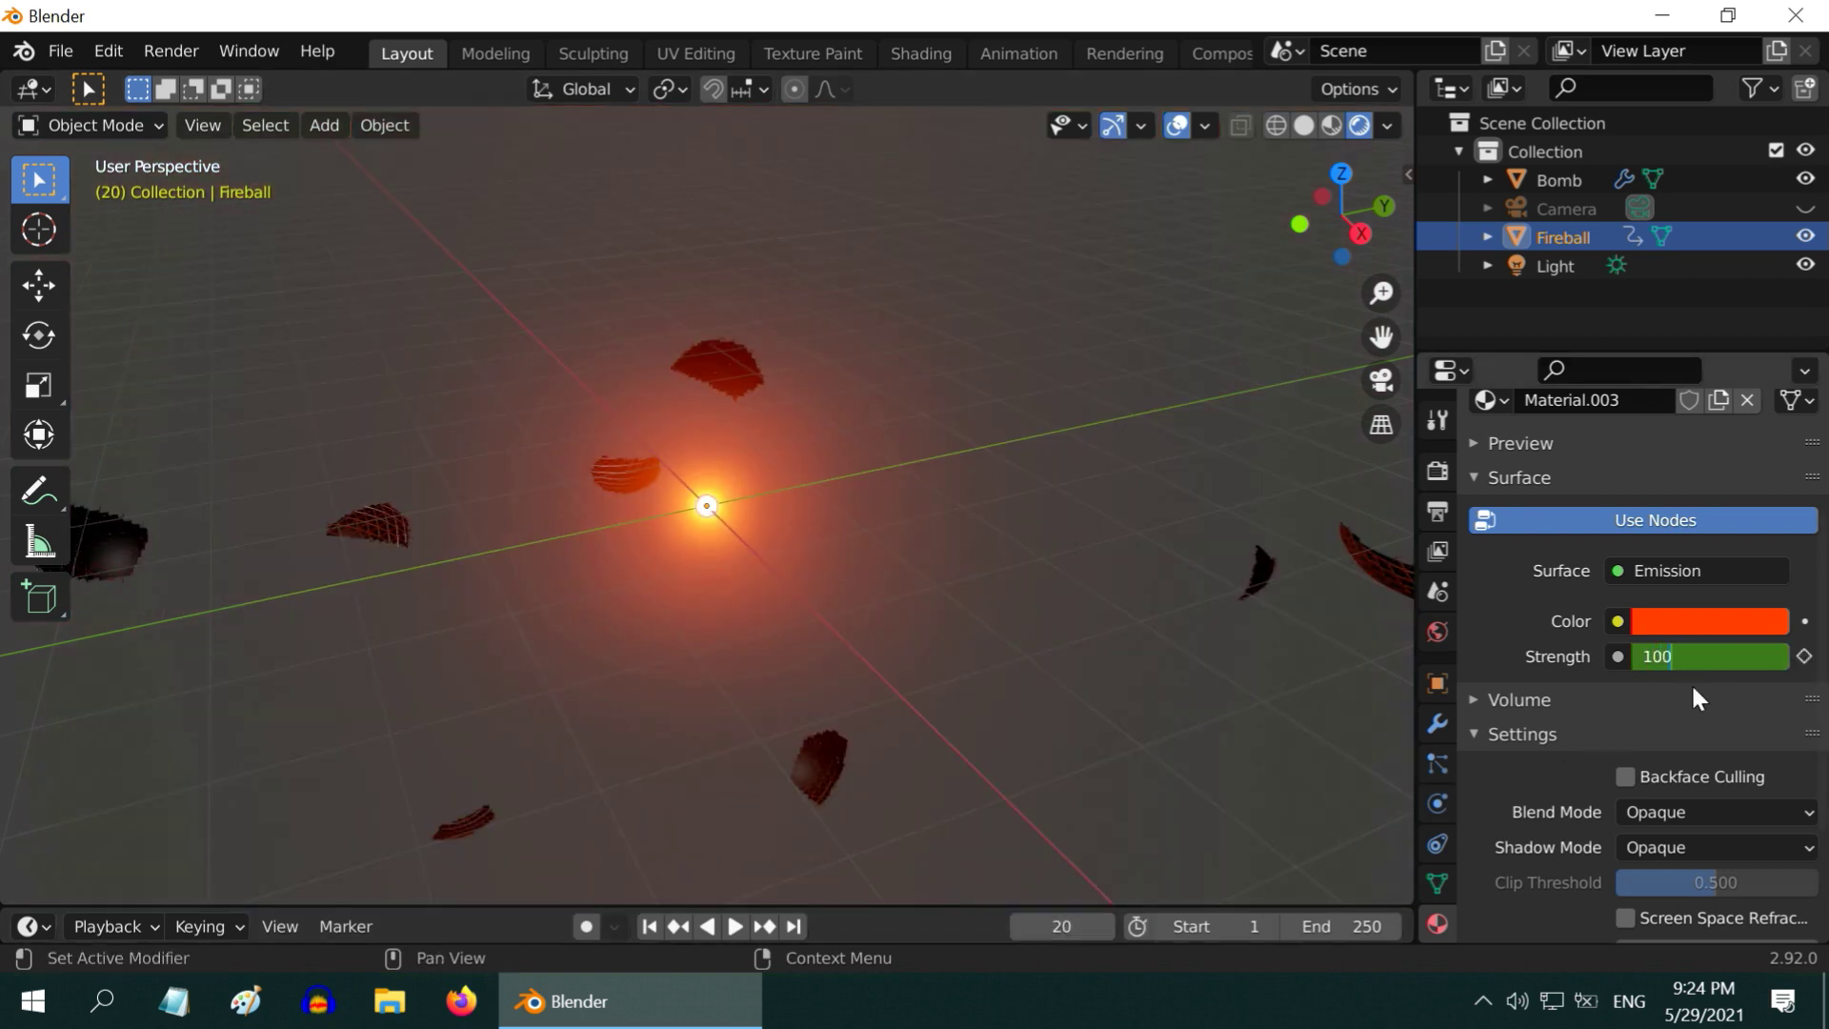
{"action": "key", "text": "Return"}
{"action": "right_click", "coordinate": [1699, 661]}
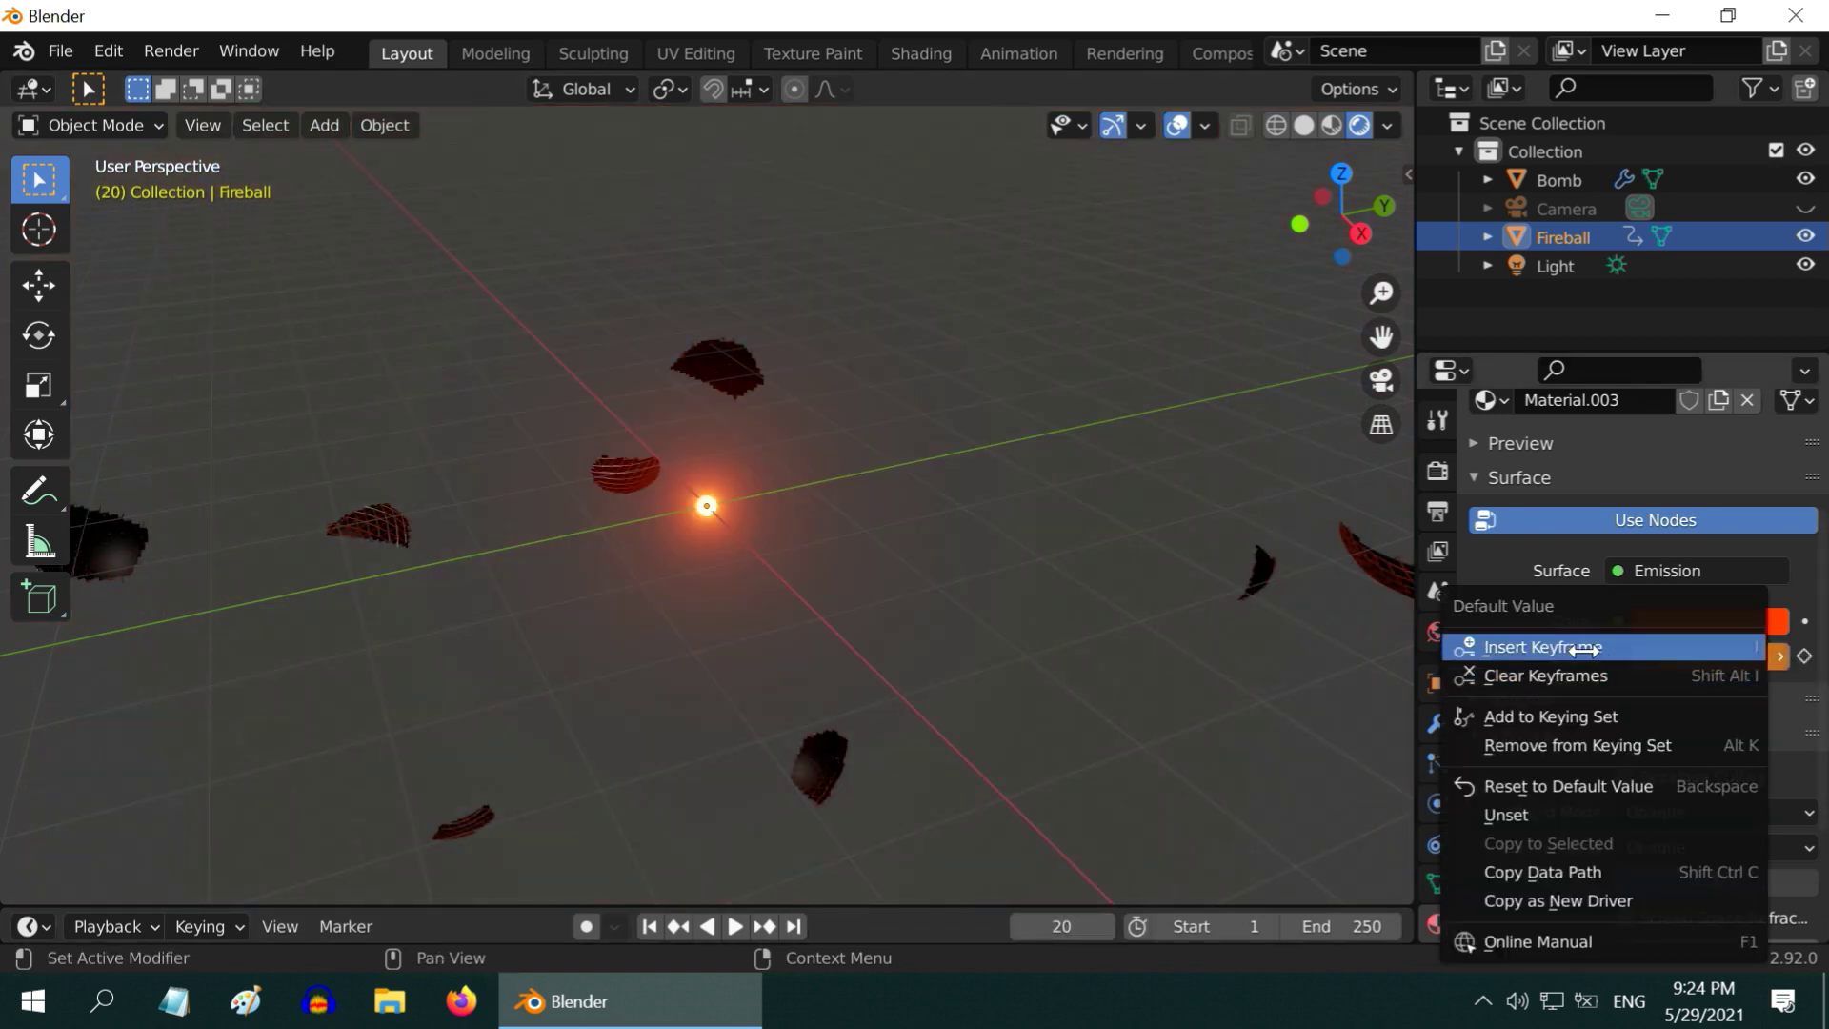
{"action": "left_click", "coordinate": [1619, 641]}
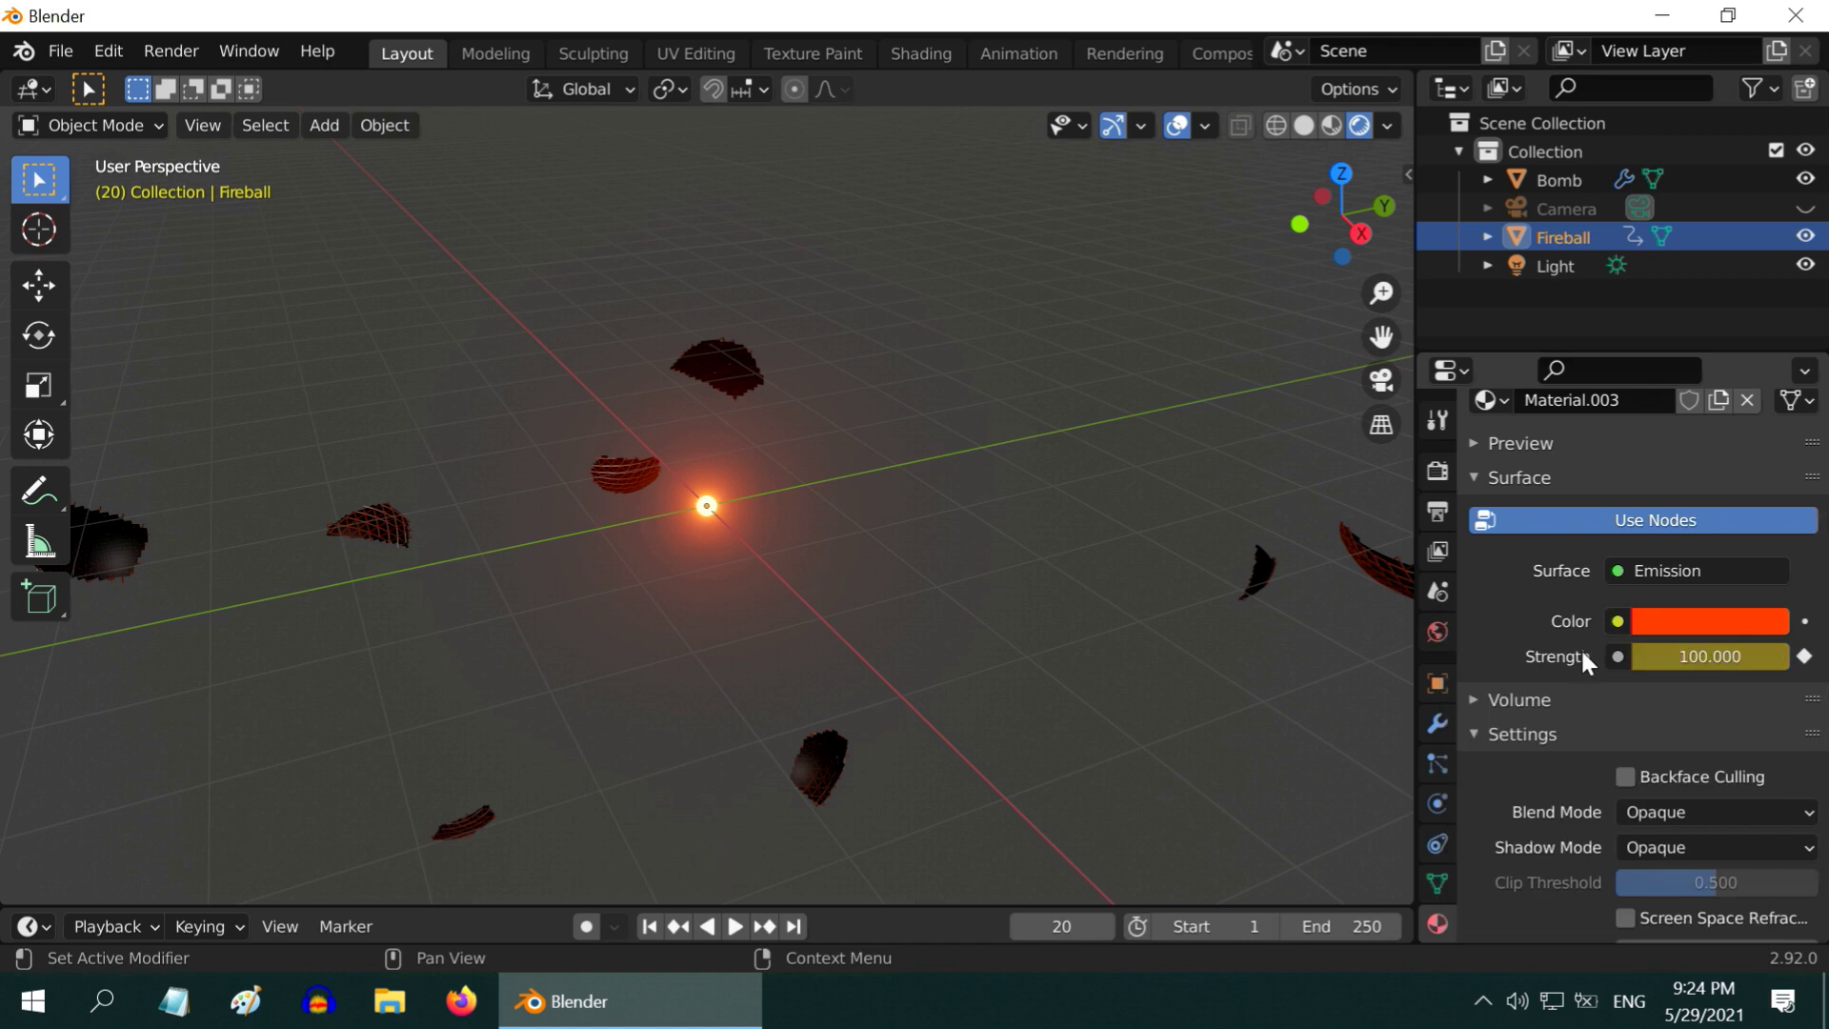
Rewind to frame 1, deselect the Fireball, and play back the explosion animation
{"action": "left_click", "coordinate": [649, 926]}
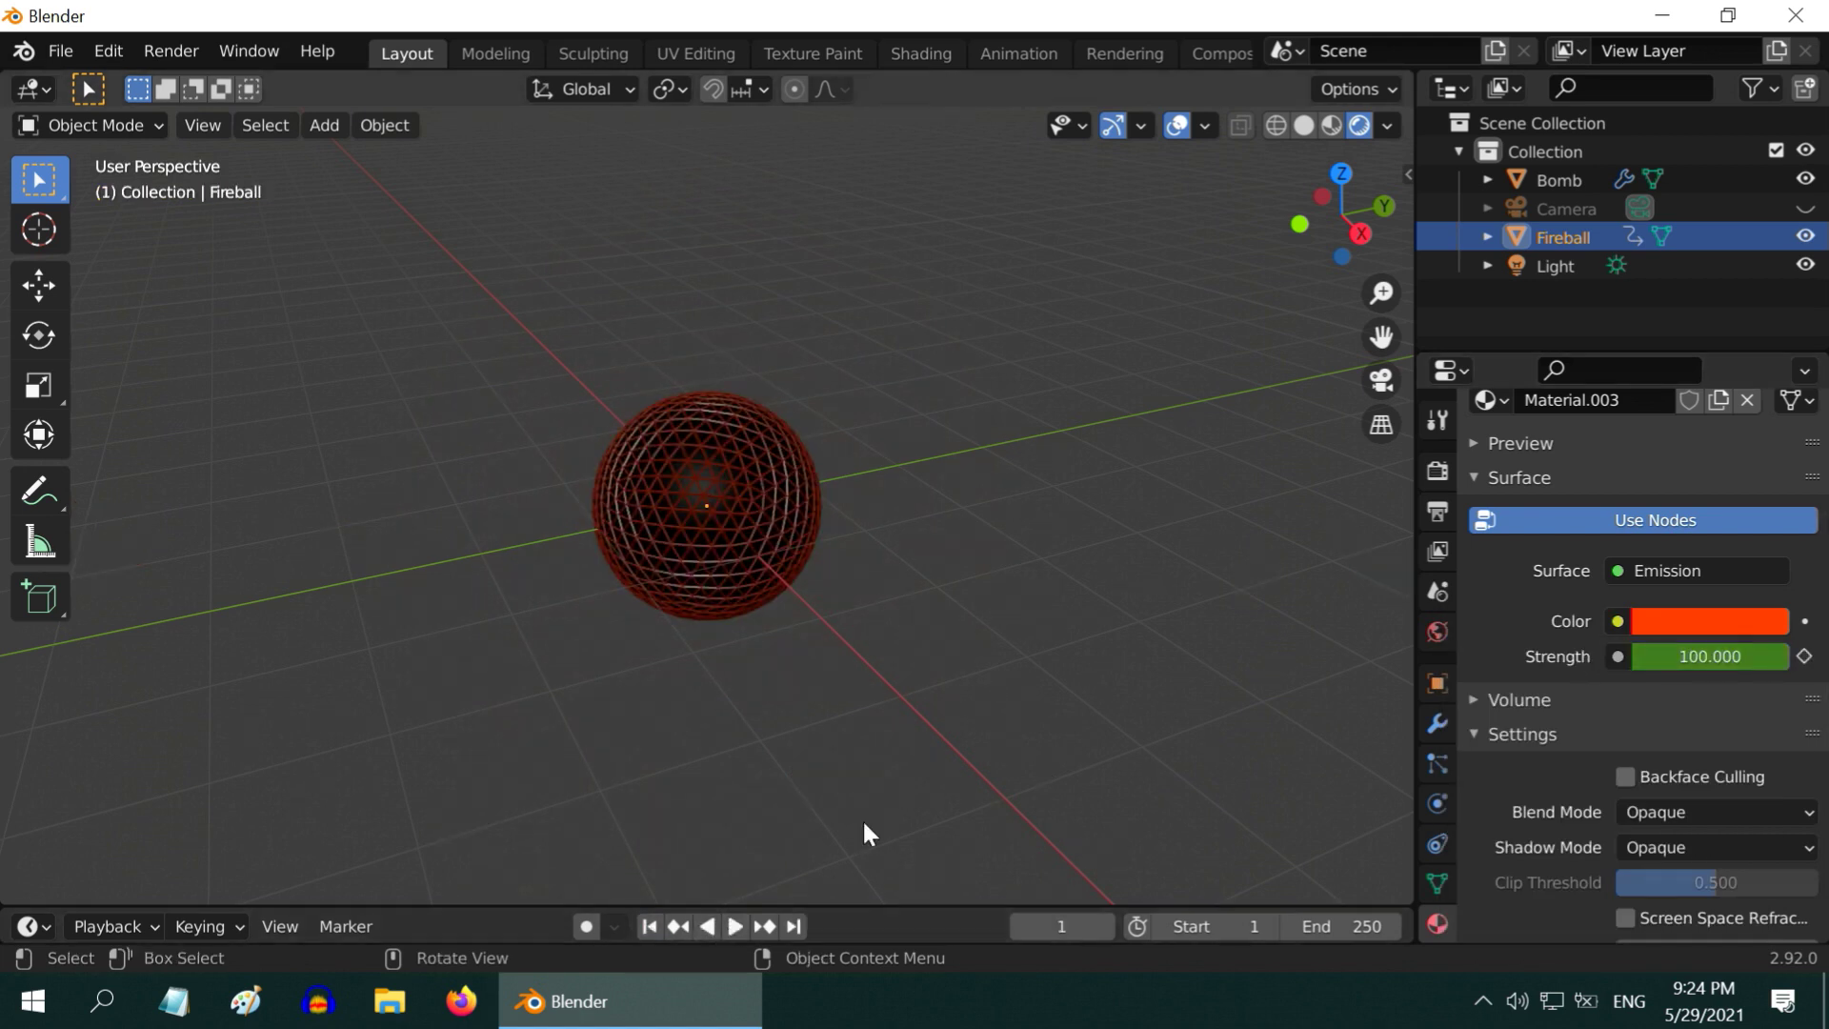
{"action": "left_click", "coordinate": [835, 855]}
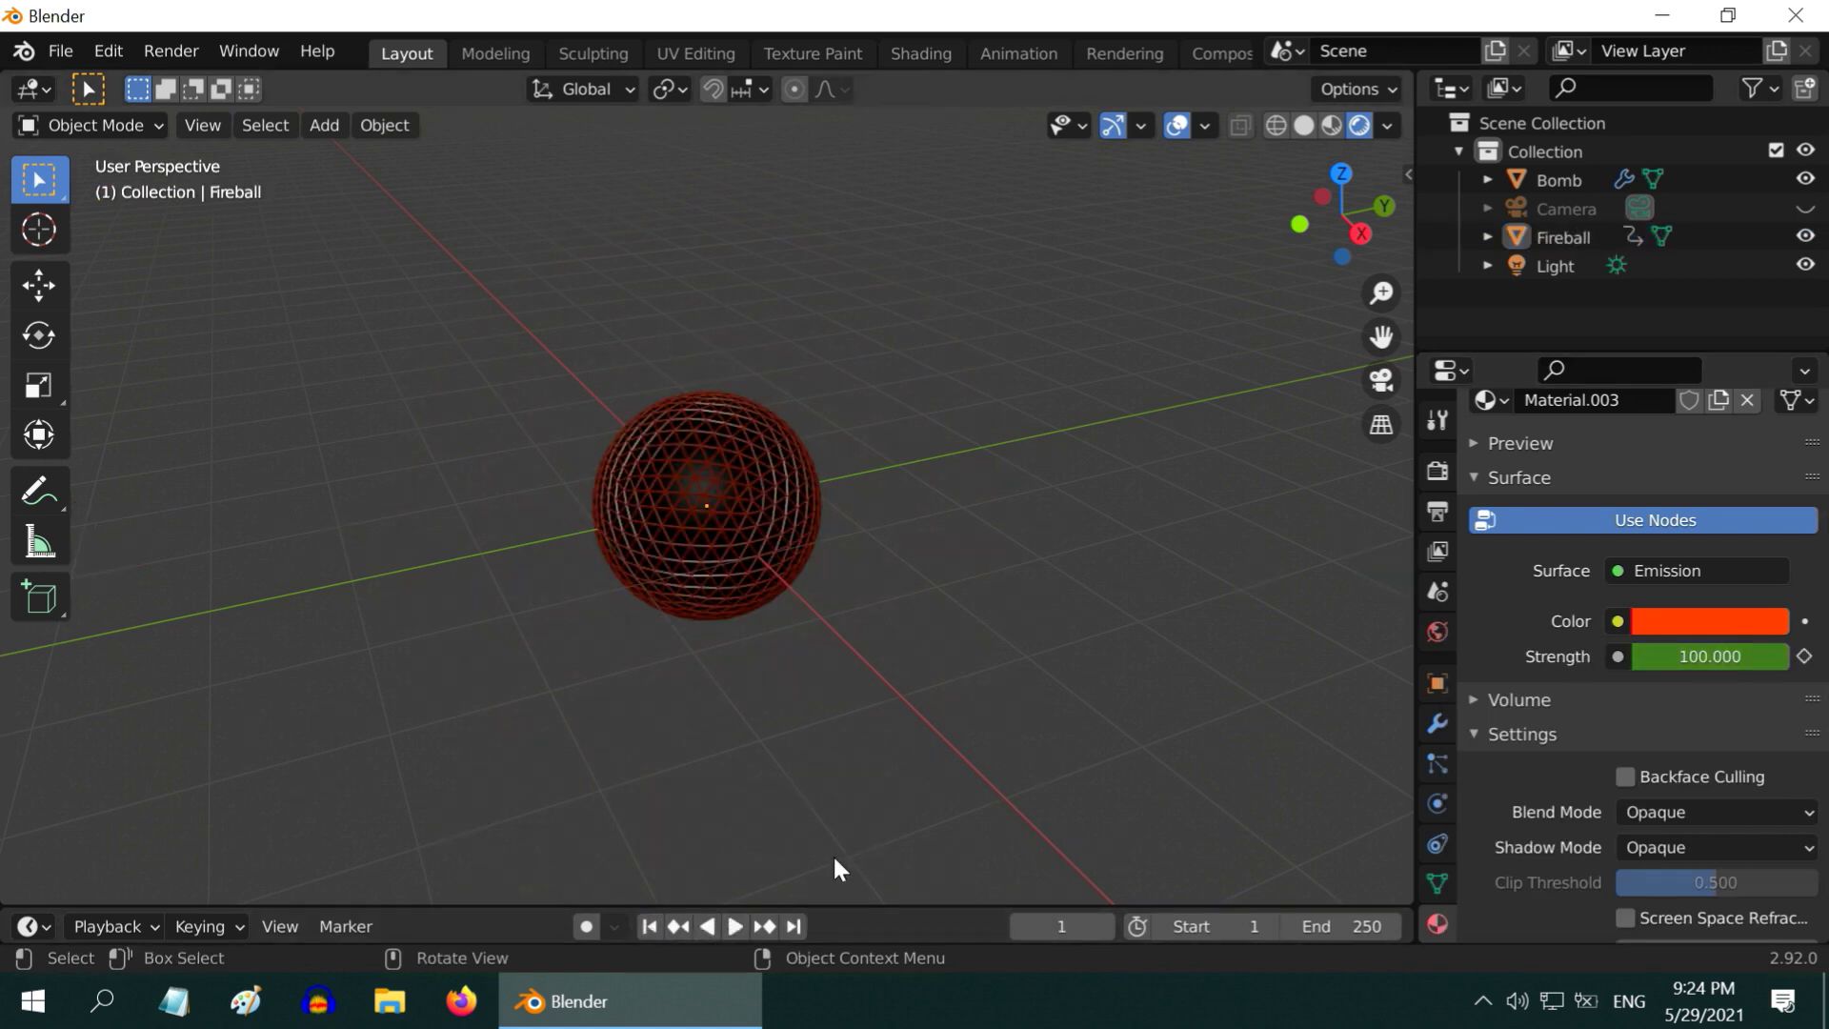
{"action": "left_click", "coordinate": [734, 926]}
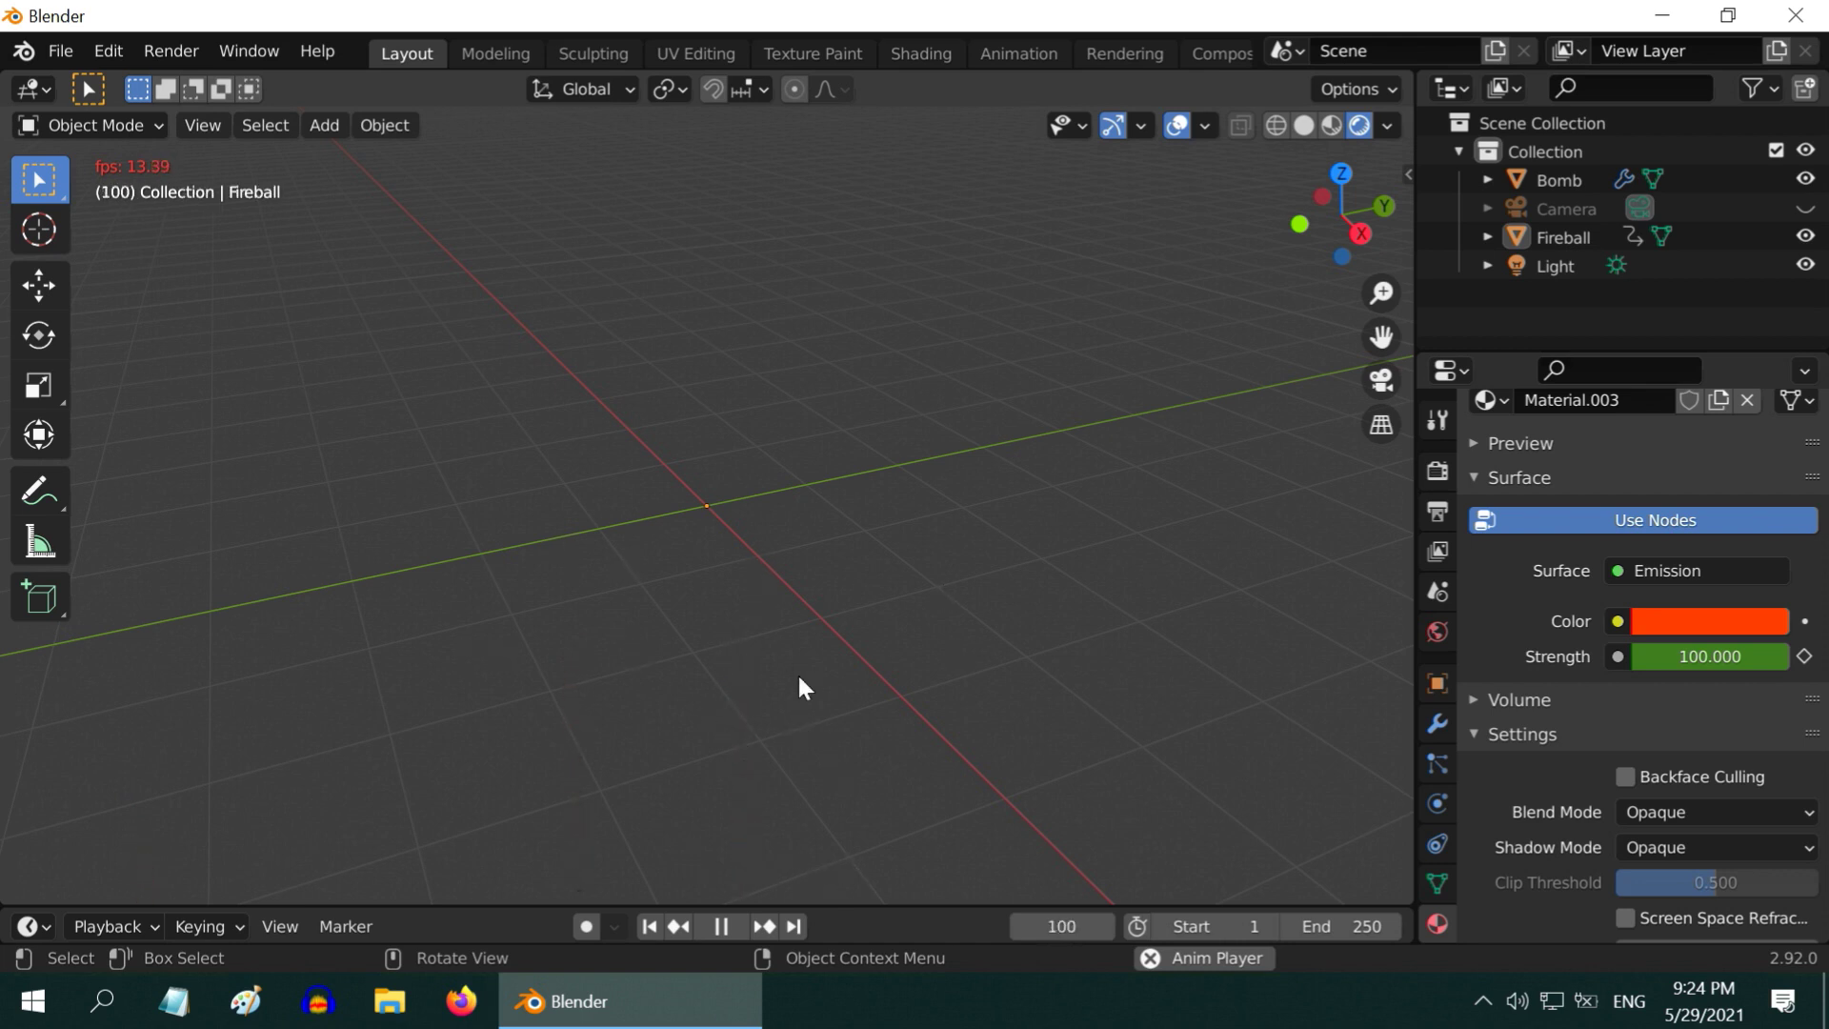
{"action": "left_click", "coordinate": [723, 920]}
{"action": "left_click", "coordinate": [649, 926]}
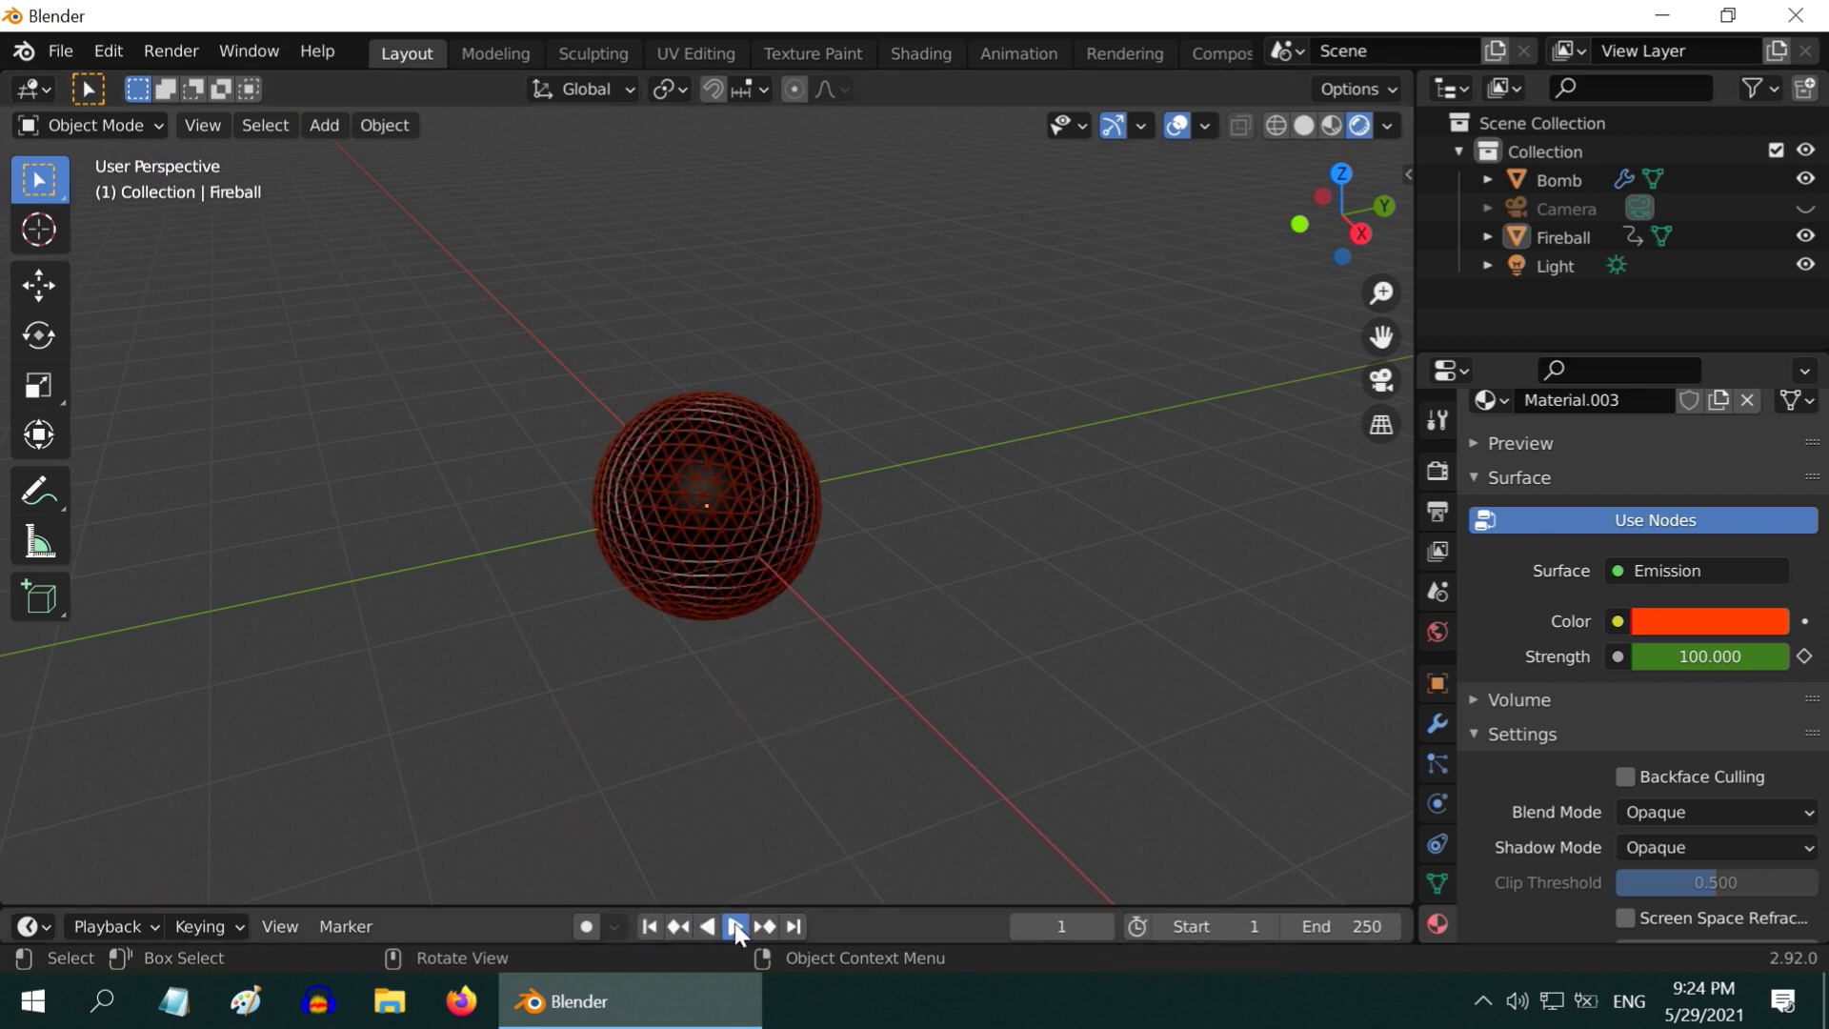
{"action": "left_click", "coordinate": [737, 920]}
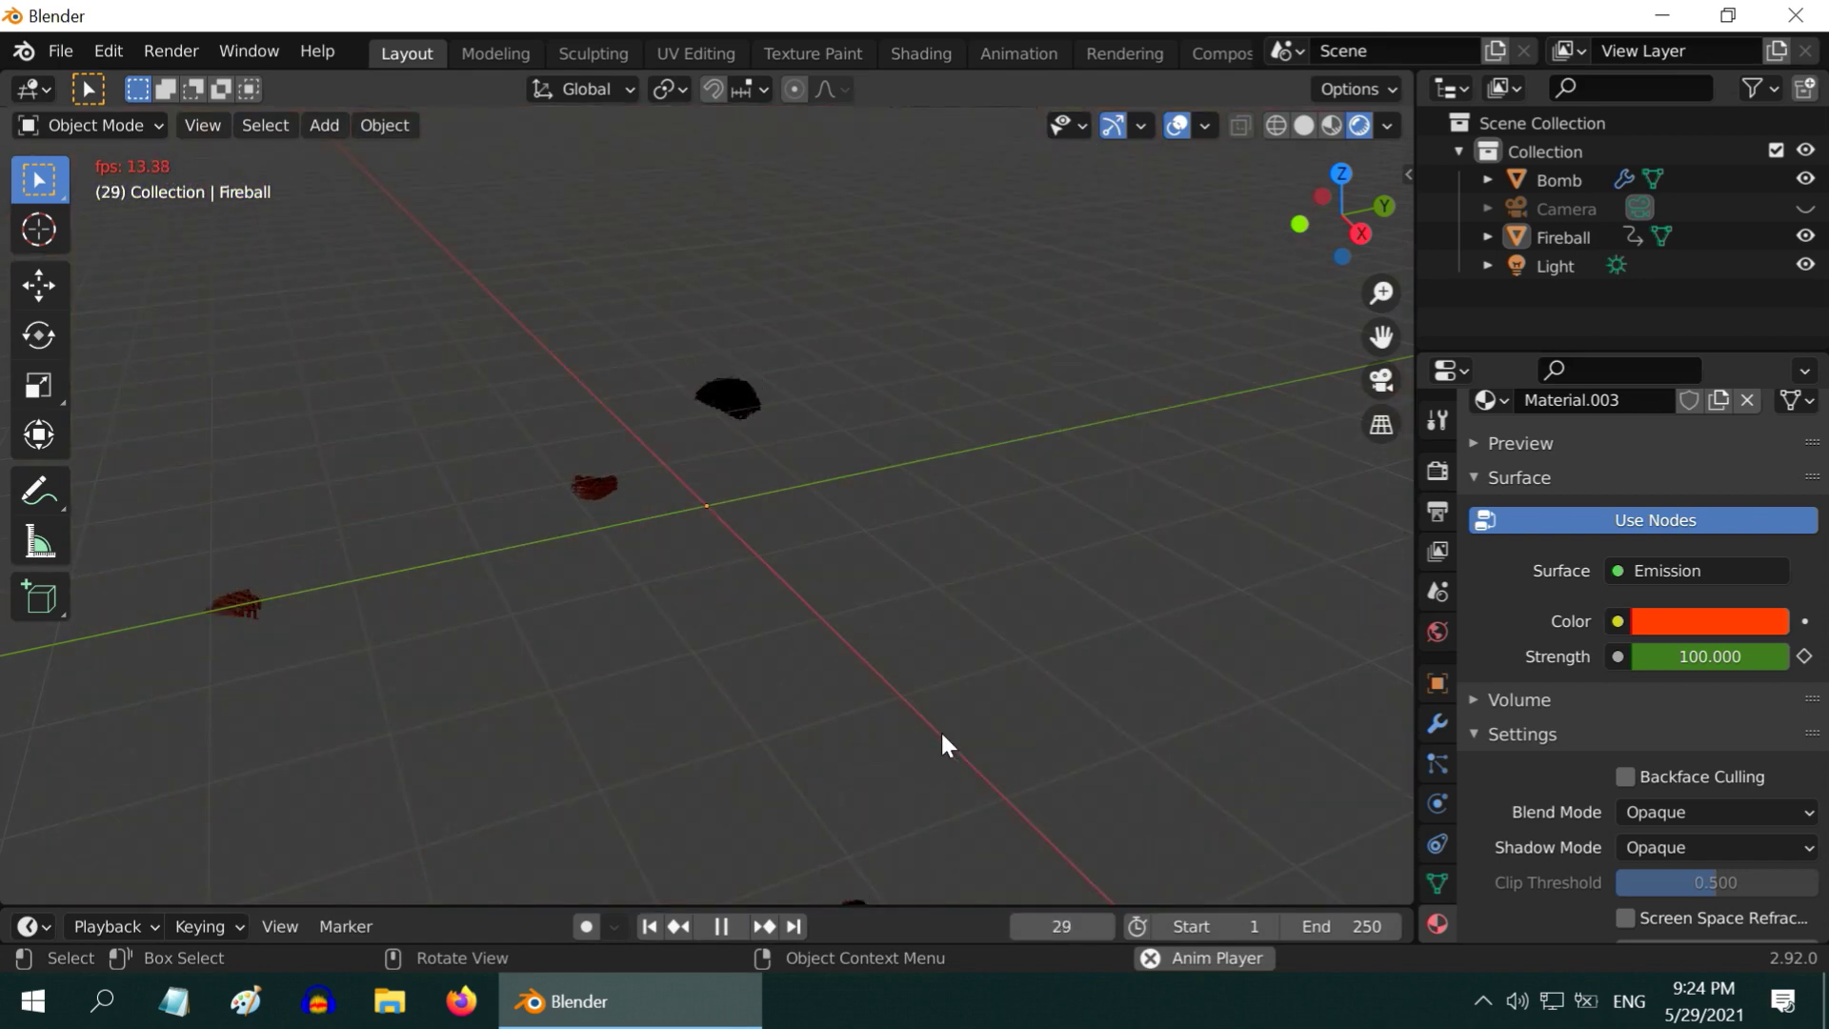